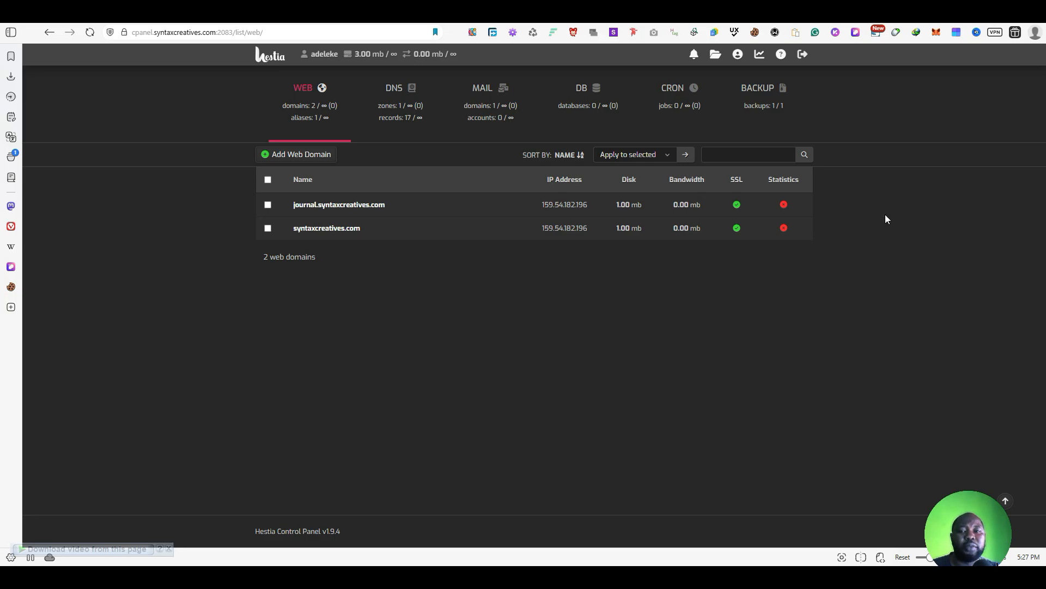
- Search Google for 'ojs' in a new tab and scroll down to the PKP Open Journal Systems result
key("ctrl+Tab")
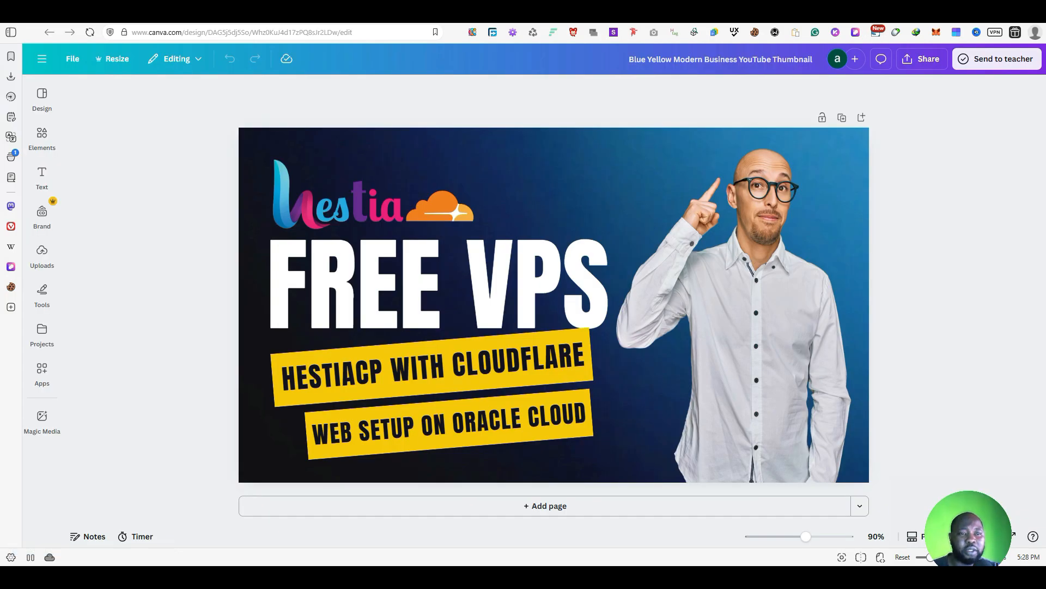
key("ctrl+t")
type("pojs")
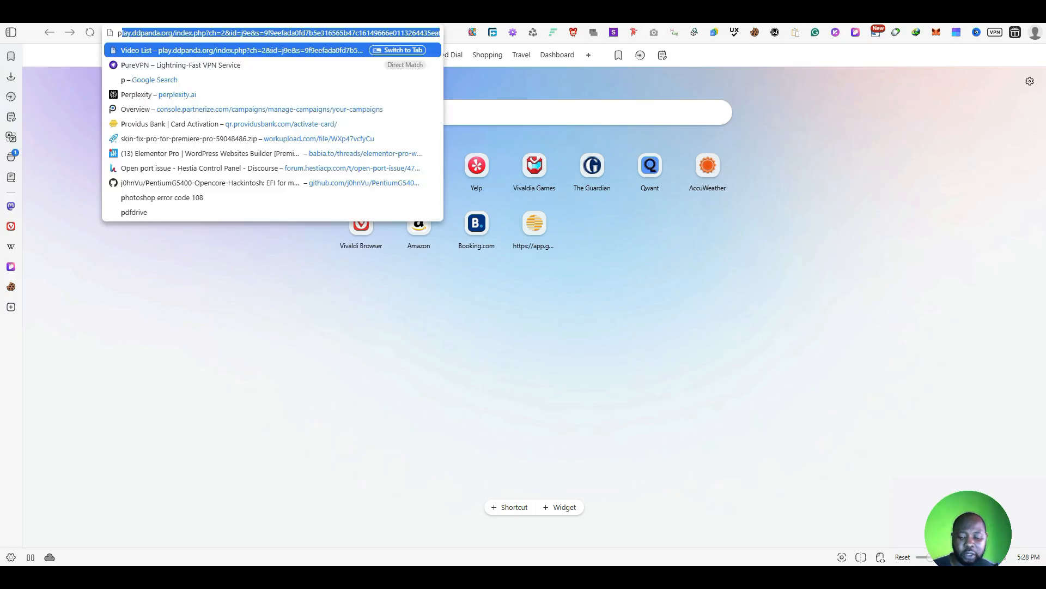
key("BackSpace")
key("BackSpace")
key("BackSpace")
key("BackSpace")
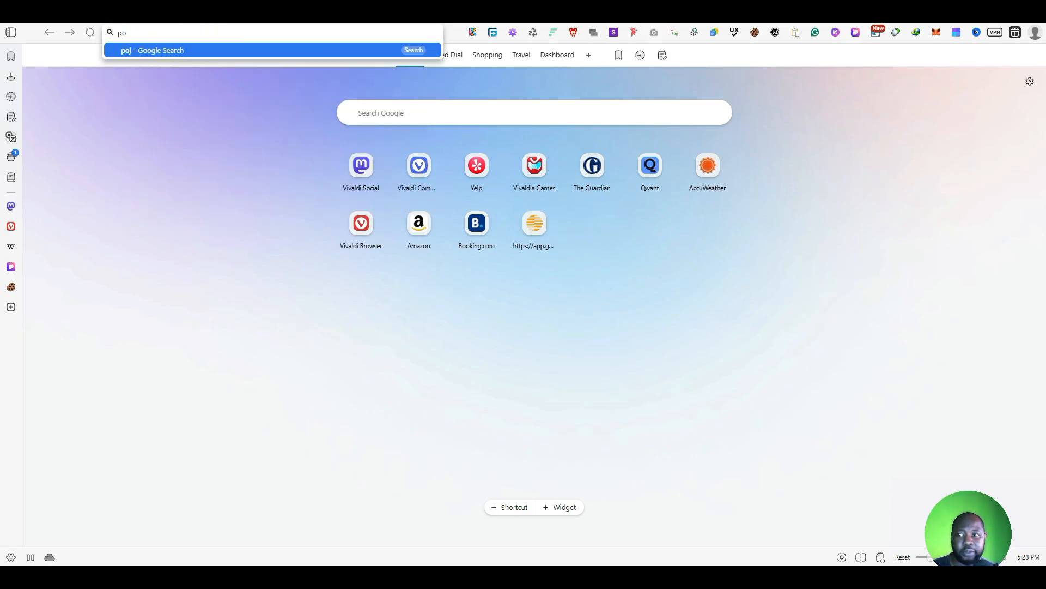
key("ctrl+v")
key("Return")
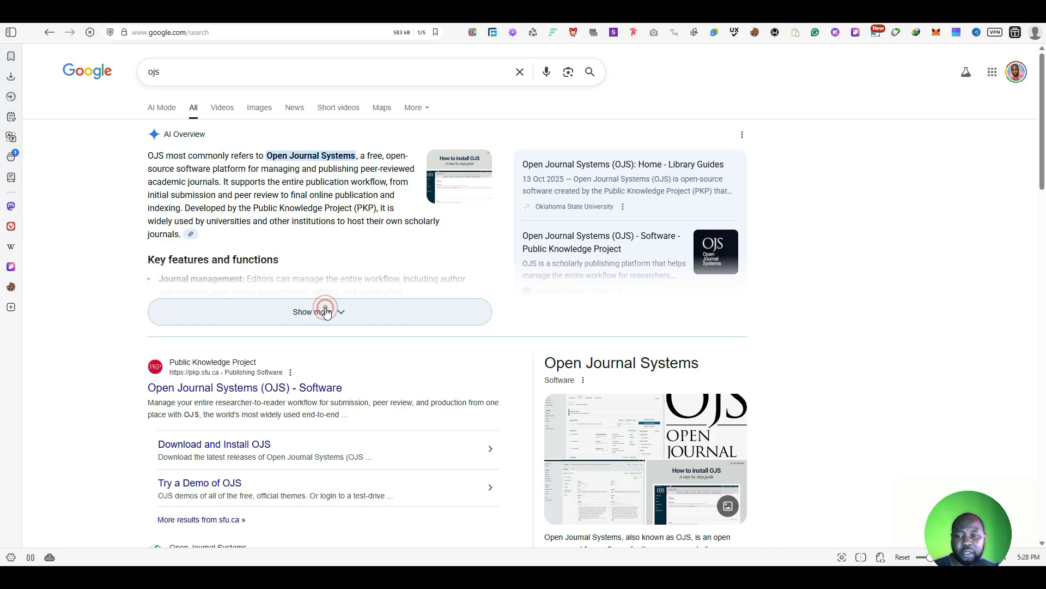
scroll(355, 327, "down", 2)
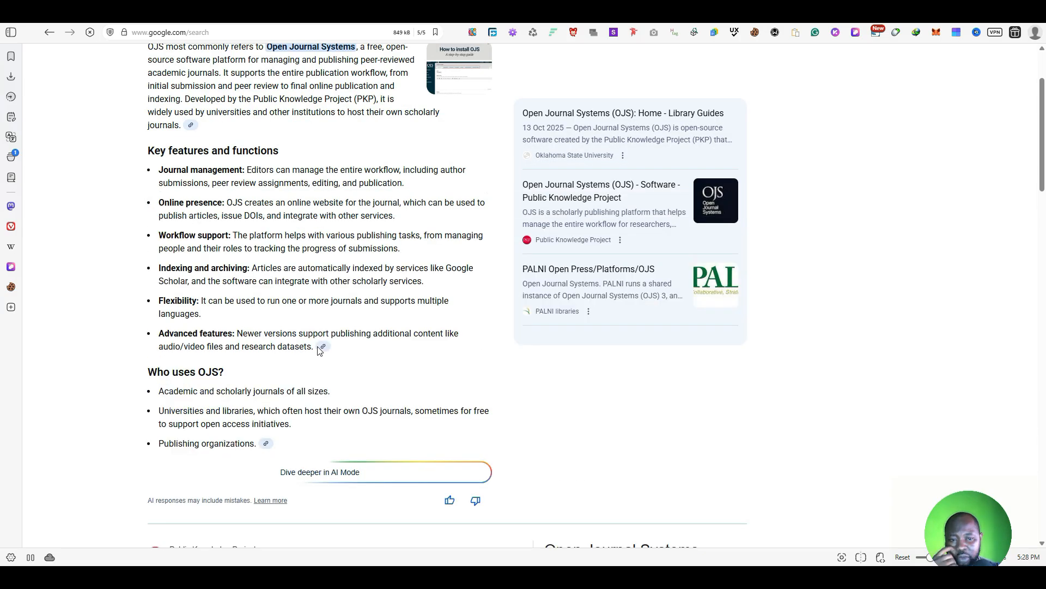
scroll(314, 341, "down", 4)
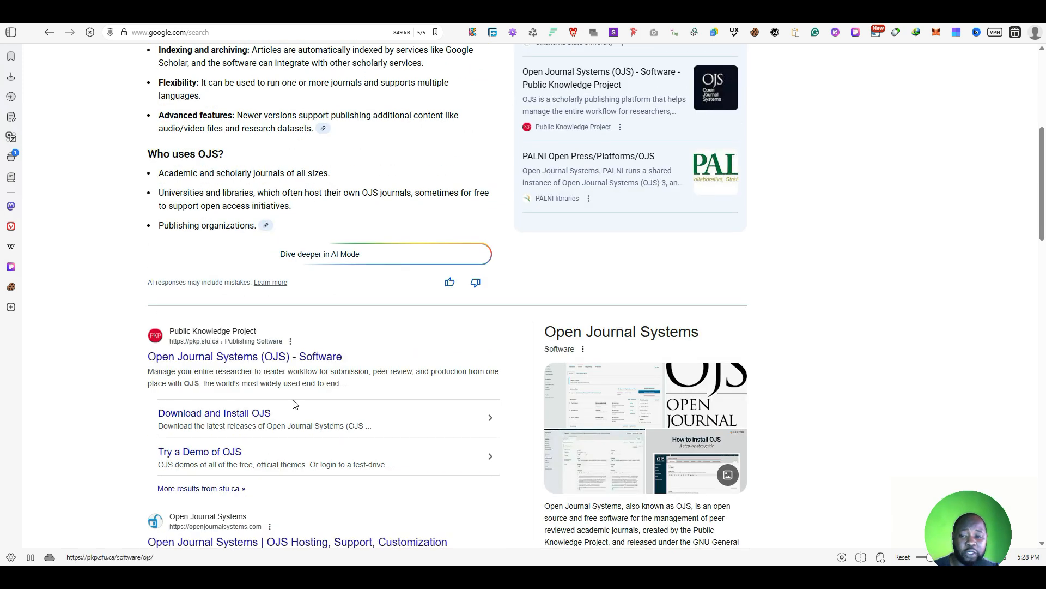
- Open the PKP 'Open Journal Systems (OJS) - Software' page and scroll through its Key Features
left_click(282, 363)
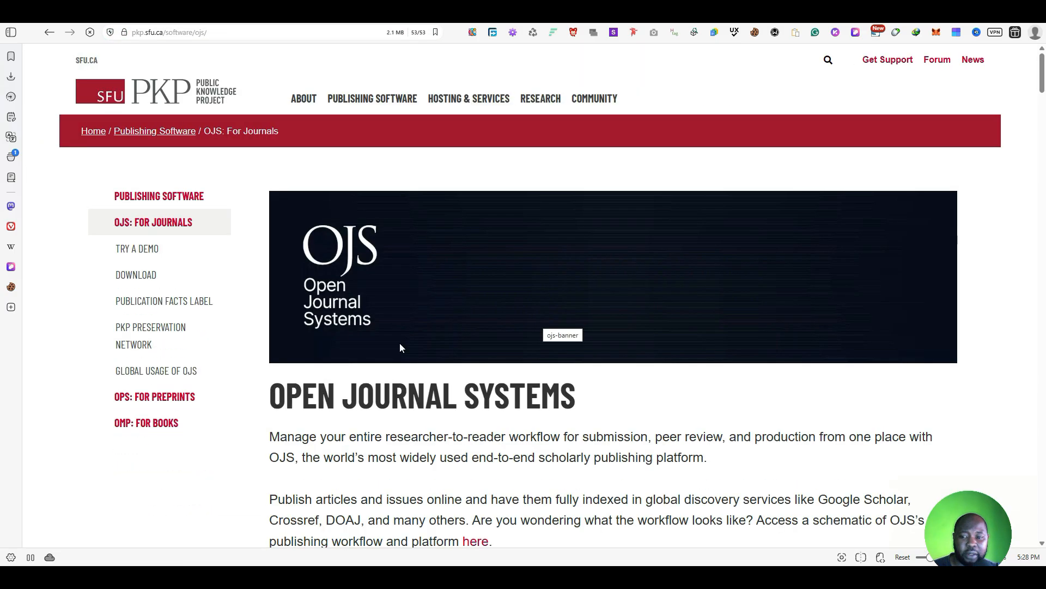
scroll(615, 343, "down", 10)
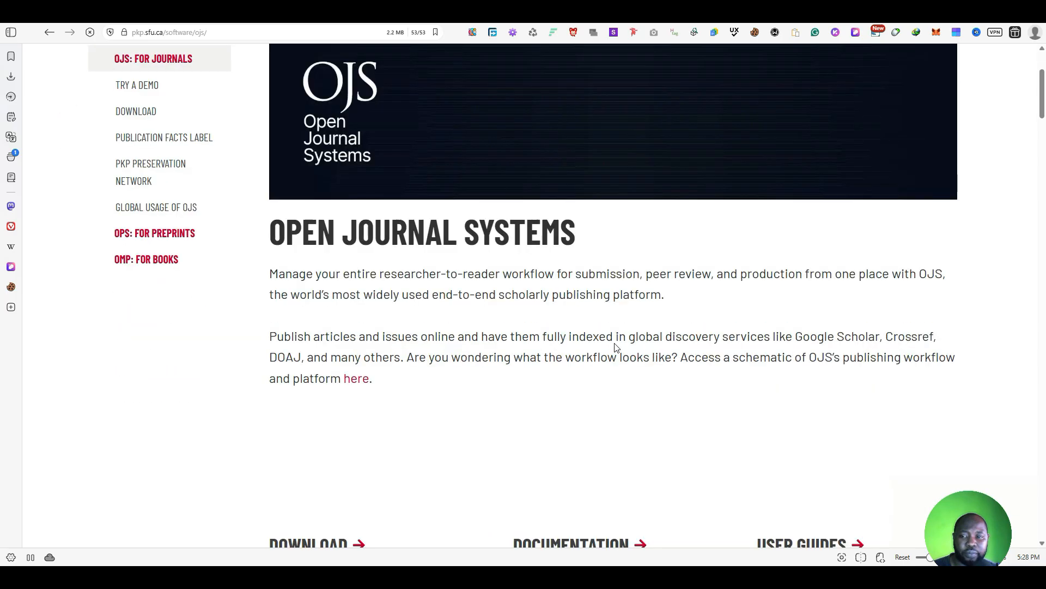
scroll(614, 343, "down", 9)
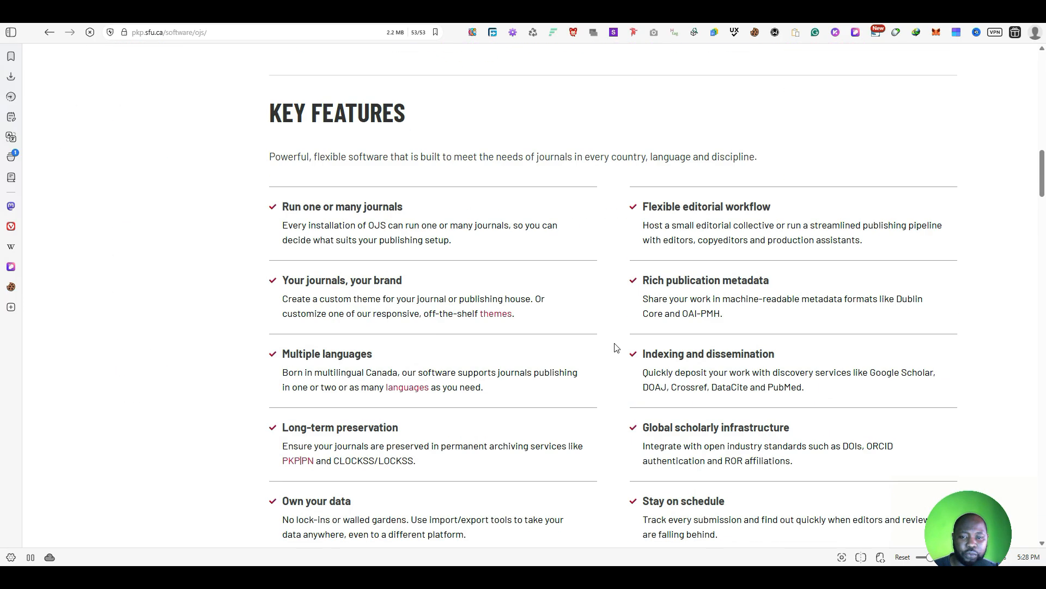
scroll(617, 345, "up", 1)
left_click(799, 13)
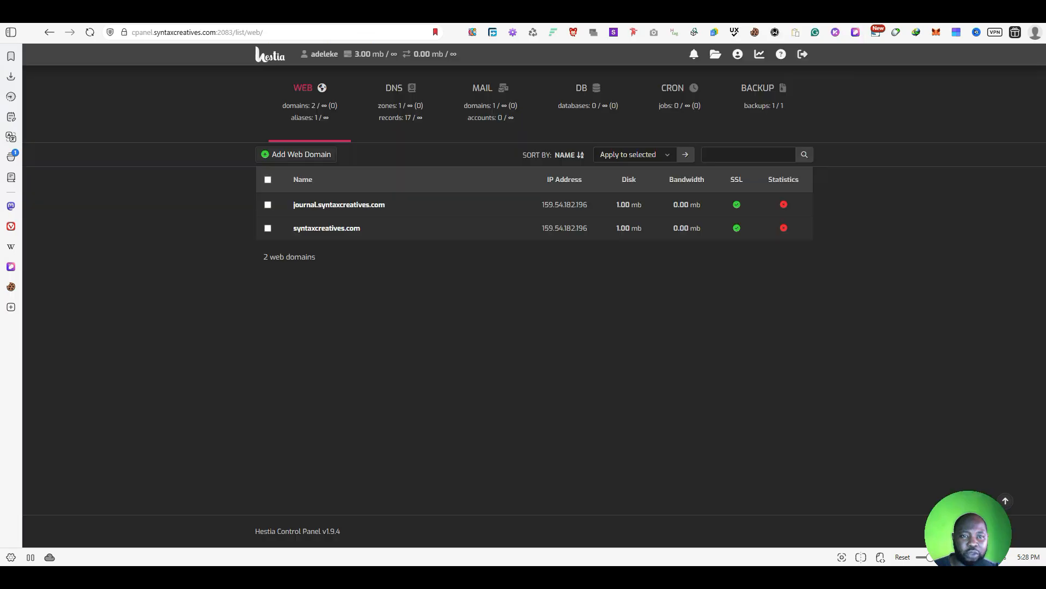
left_click(866, 15)
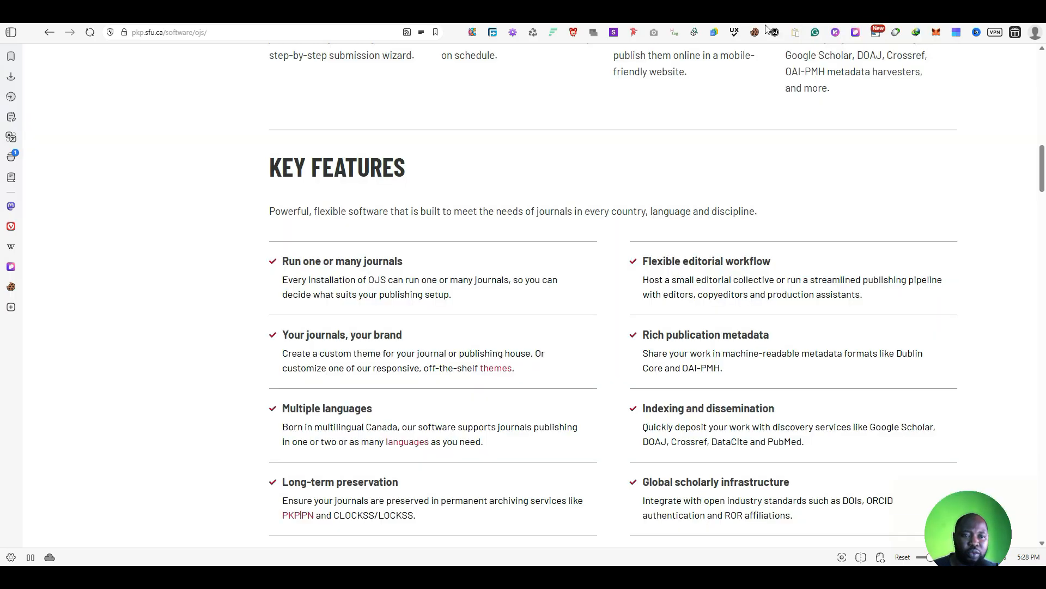
scroll(279, 199, "up", 6)
scroll(276, 199, "up", 12)
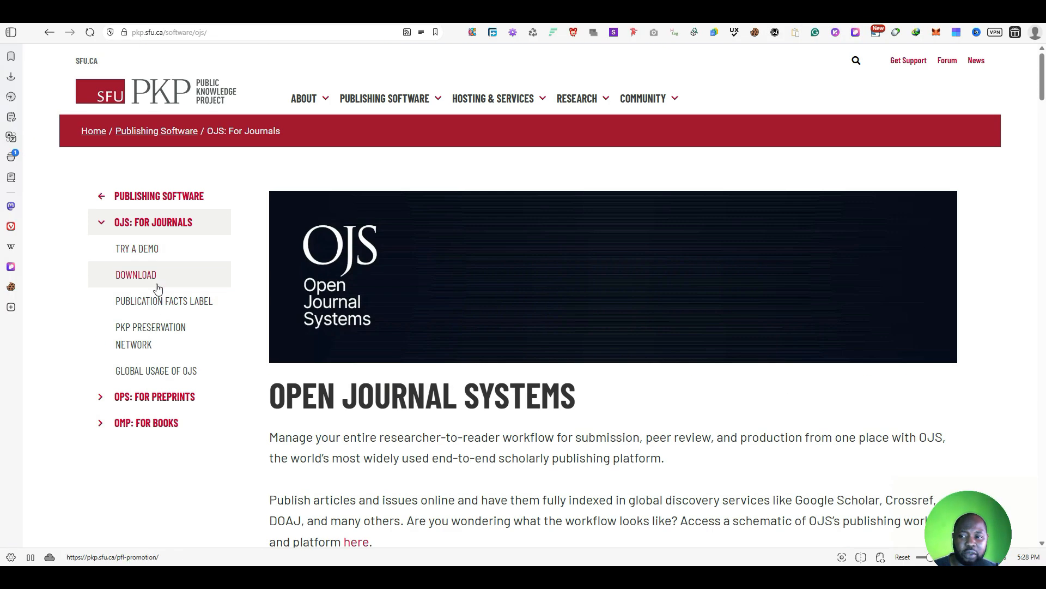
- On the OJS download page, compare the 3.3, 3.4 and 3.5 release headings, then return to Hestia
left_click(158, 285)
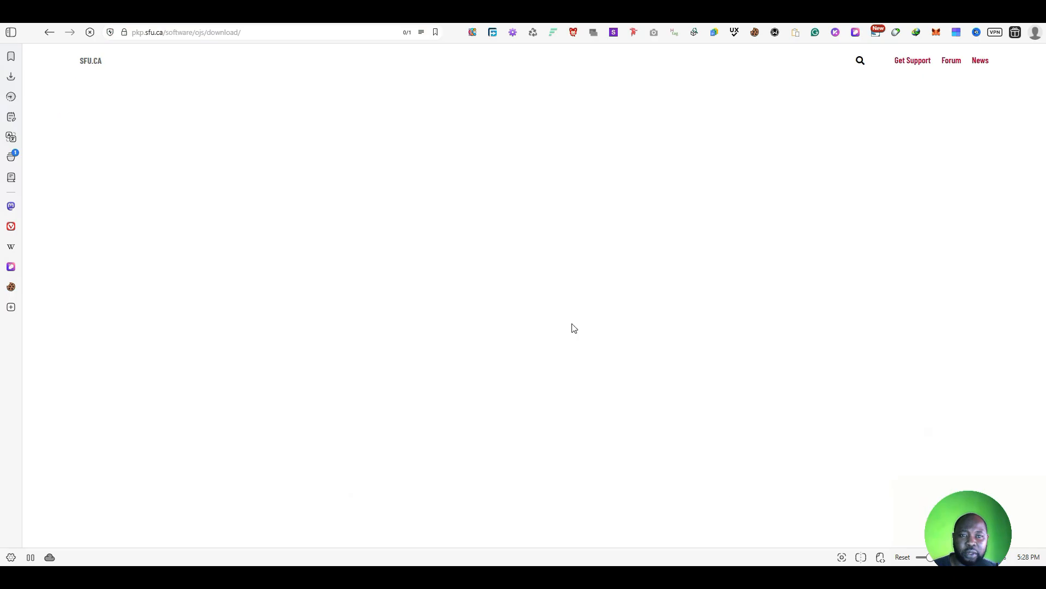
scroll(576, 344, "down", 2)
scroll(578, 353, "down", 2)
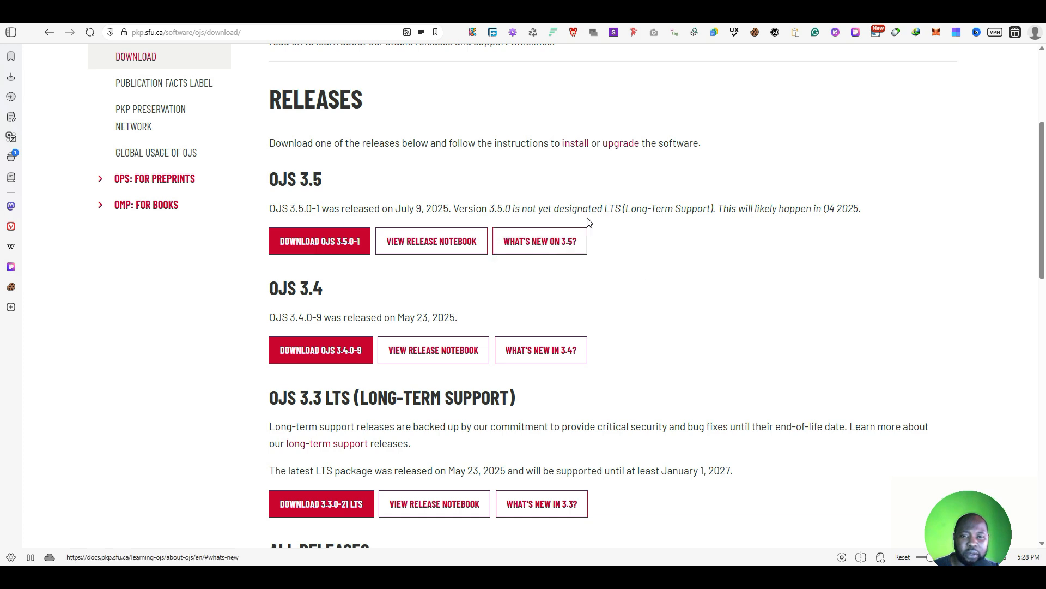
scroll(692, 332, "down", 1)
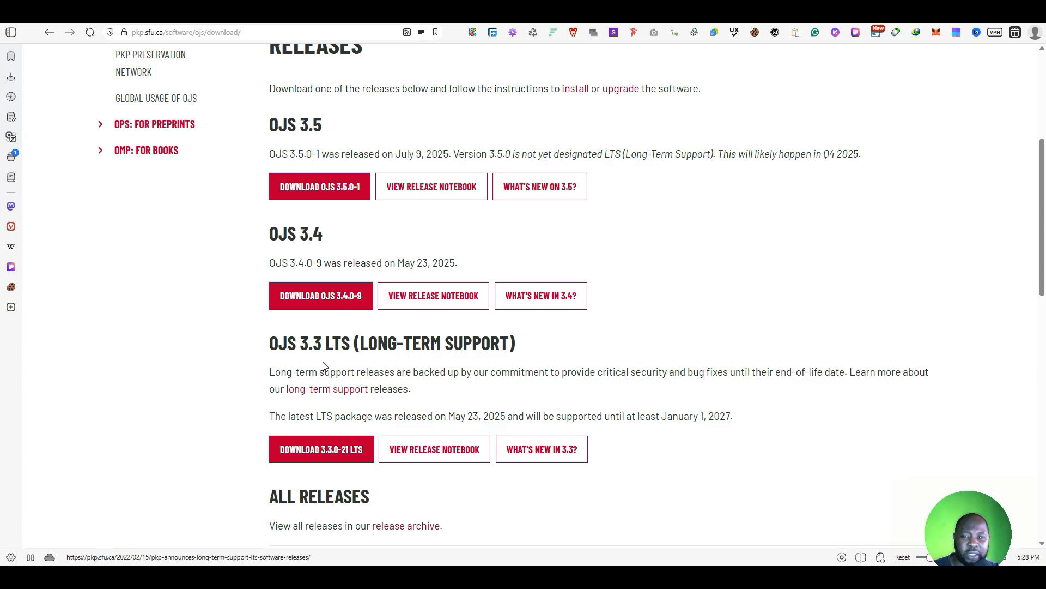
left_click_drag(268, 343, 321, 342)
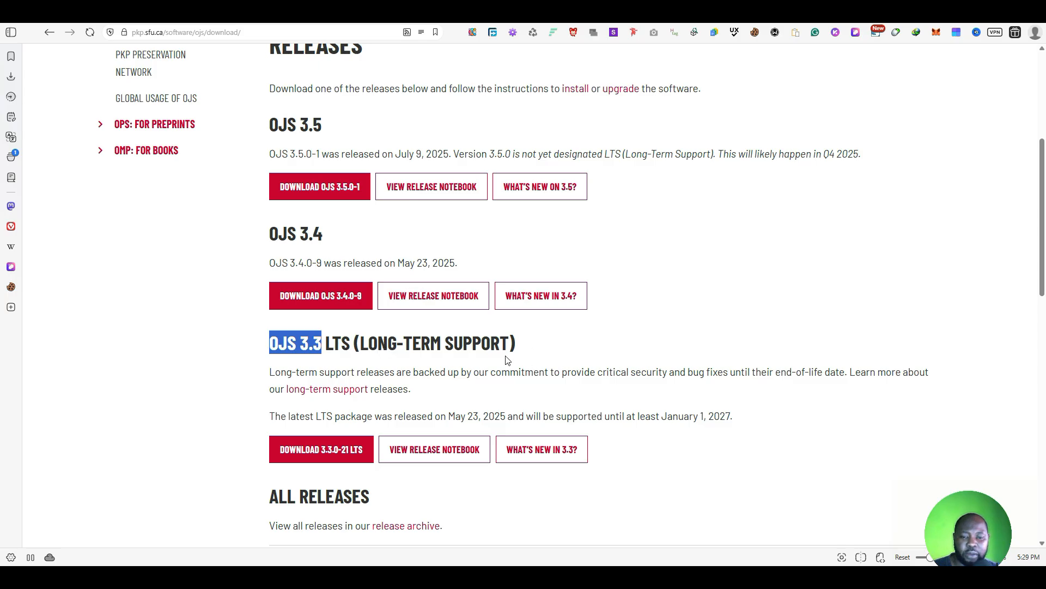
left_click_drag(271, 233, 324, 233)
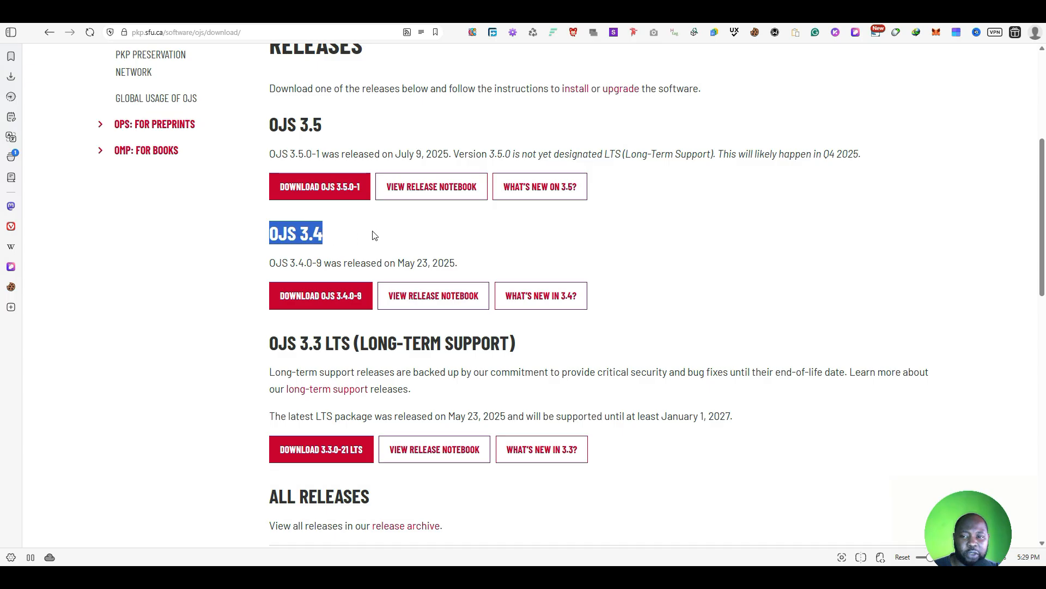
scroll(278, 131, "up", 2)
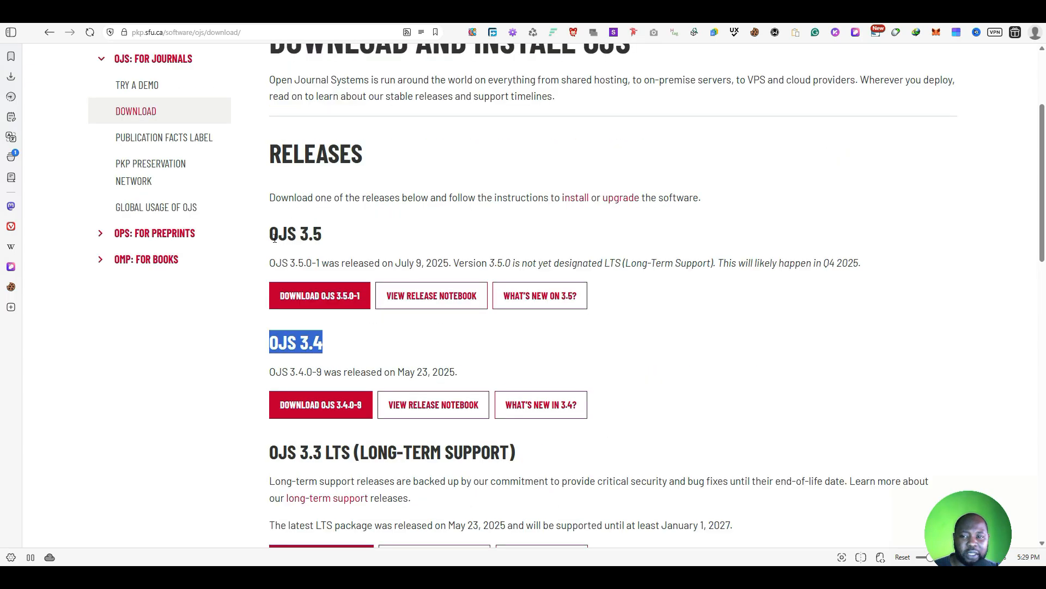
left_click_drag(273, 235, 352, 238)
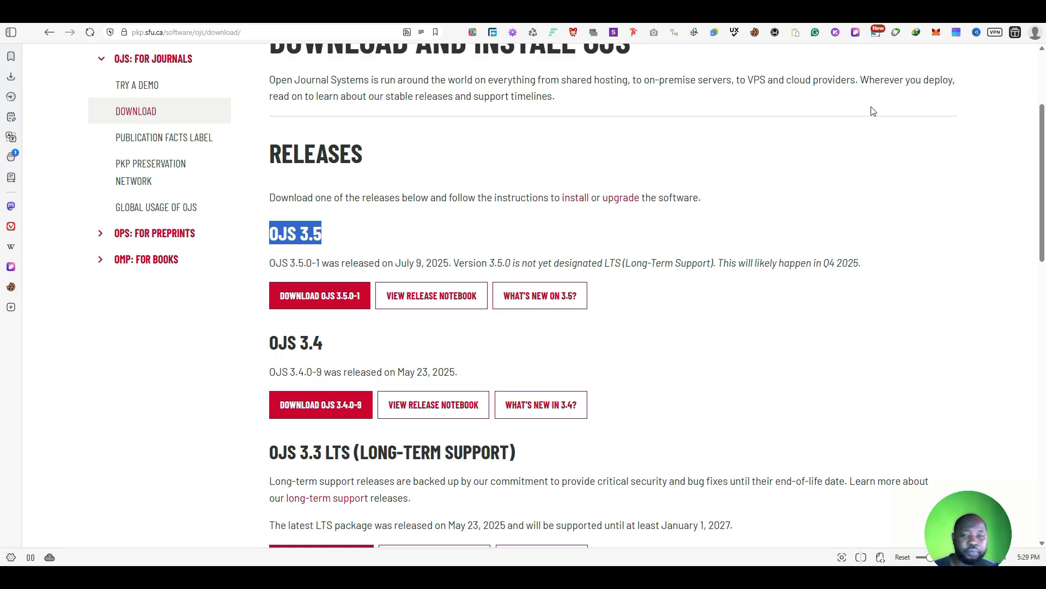
left_click(867, 13)
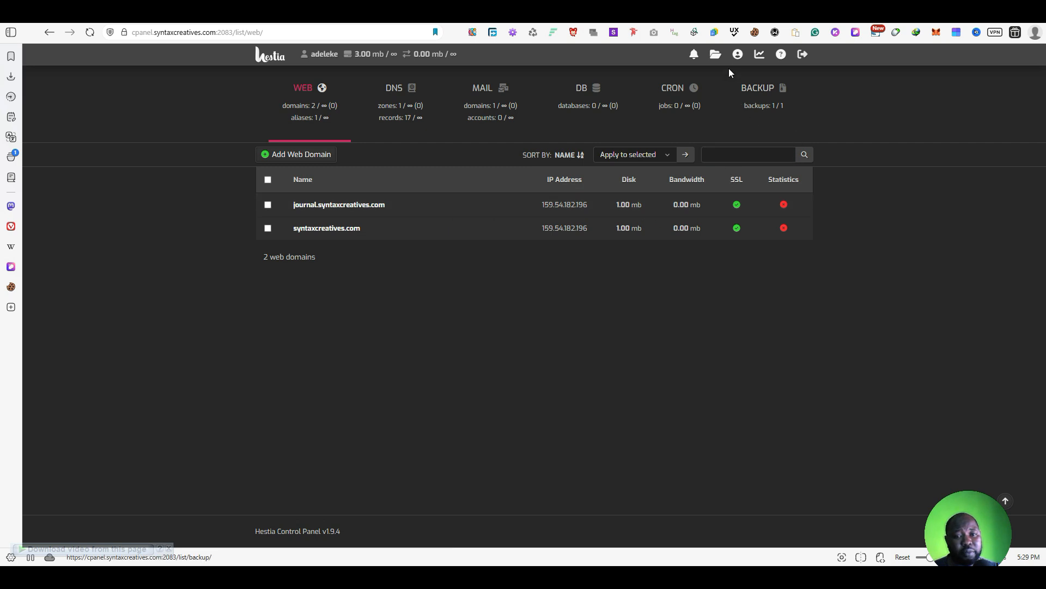
- Browse the file manager to web/journal.syntaxcreatives.com/public_html
left_click(717, 58)
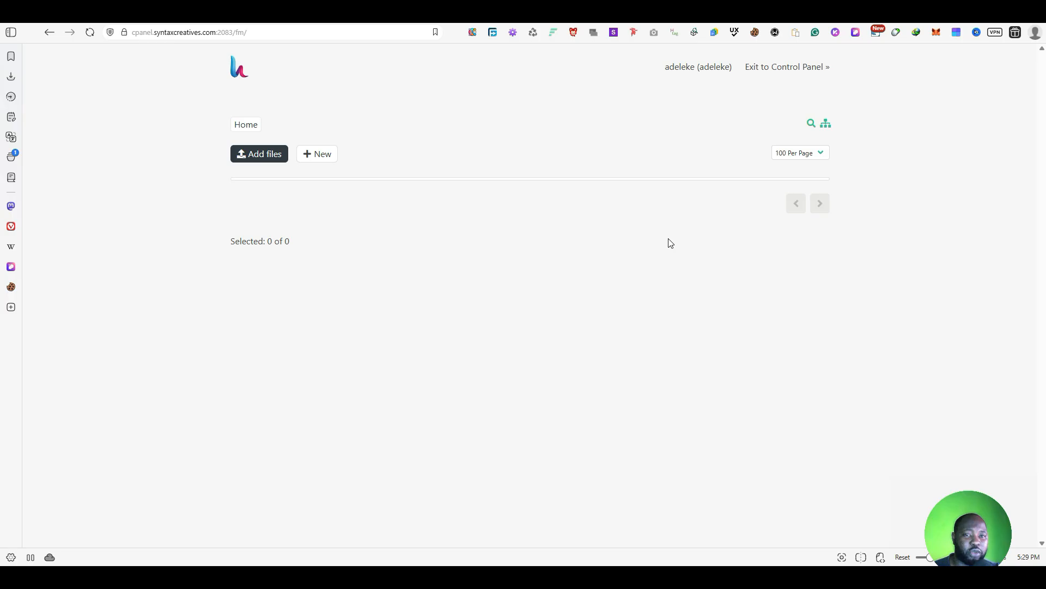
left_click(282, 376)
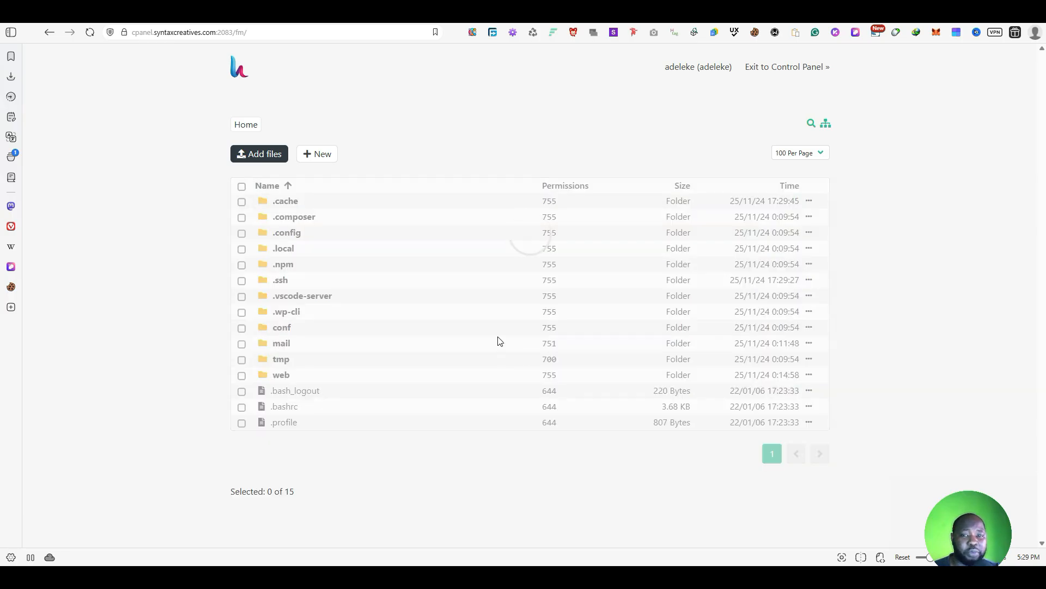
left_click(340, 217)
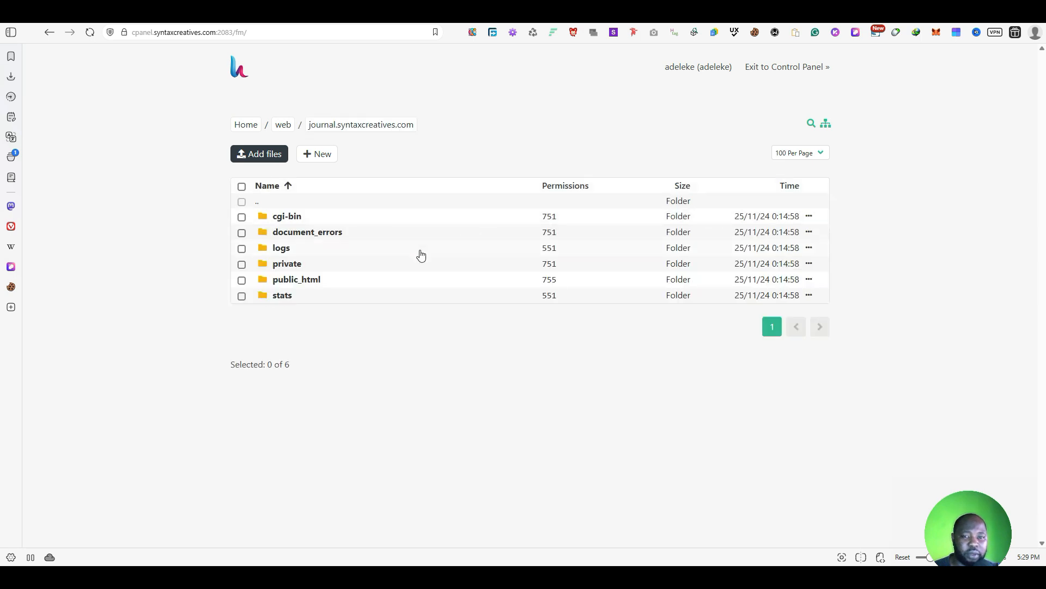
left_click(322, 283)
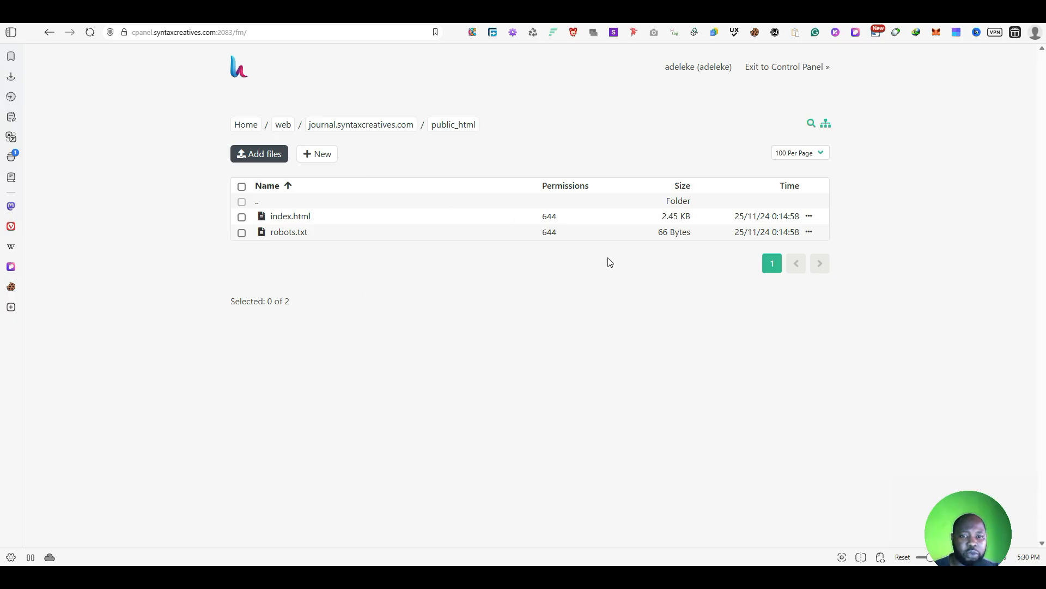
- Upload ojs-3.3.0-21.zip from Downloads\Compressed into the public_html folder
left_click(260, 154)
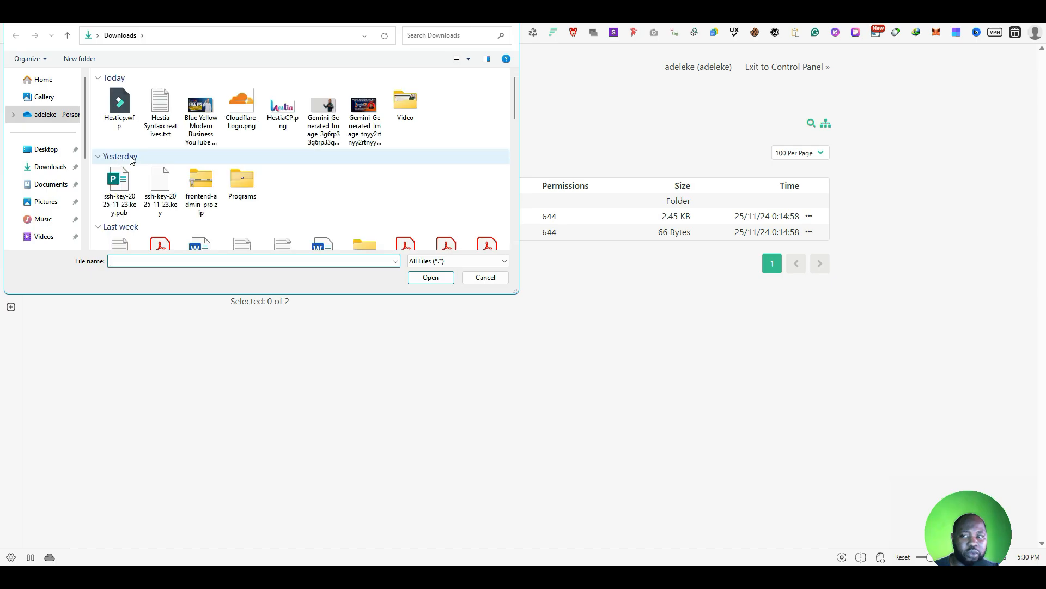
scroll(285, 187, "down", 3)
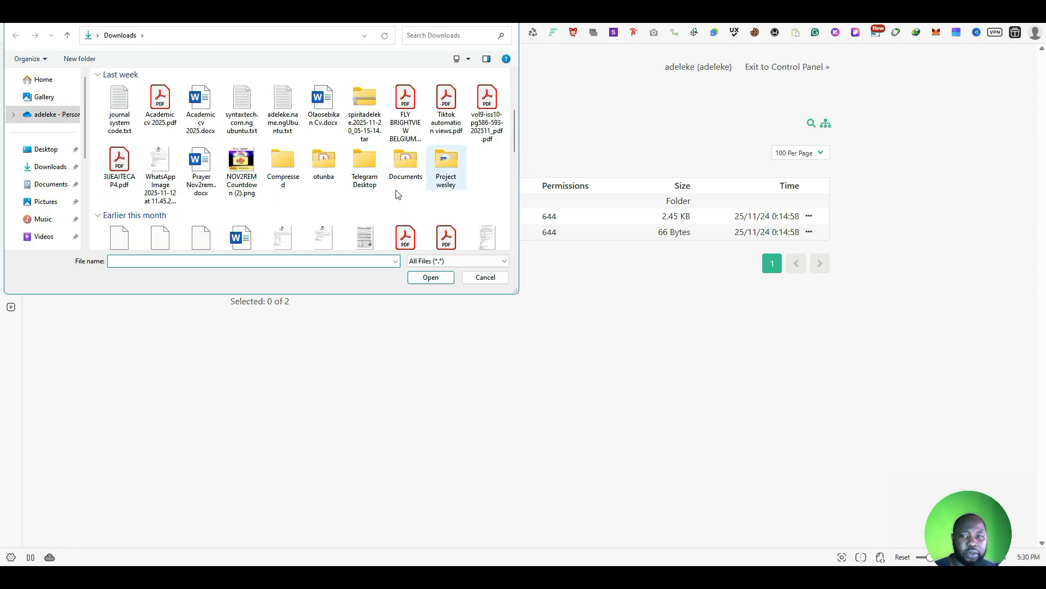
double_click(283, 164)
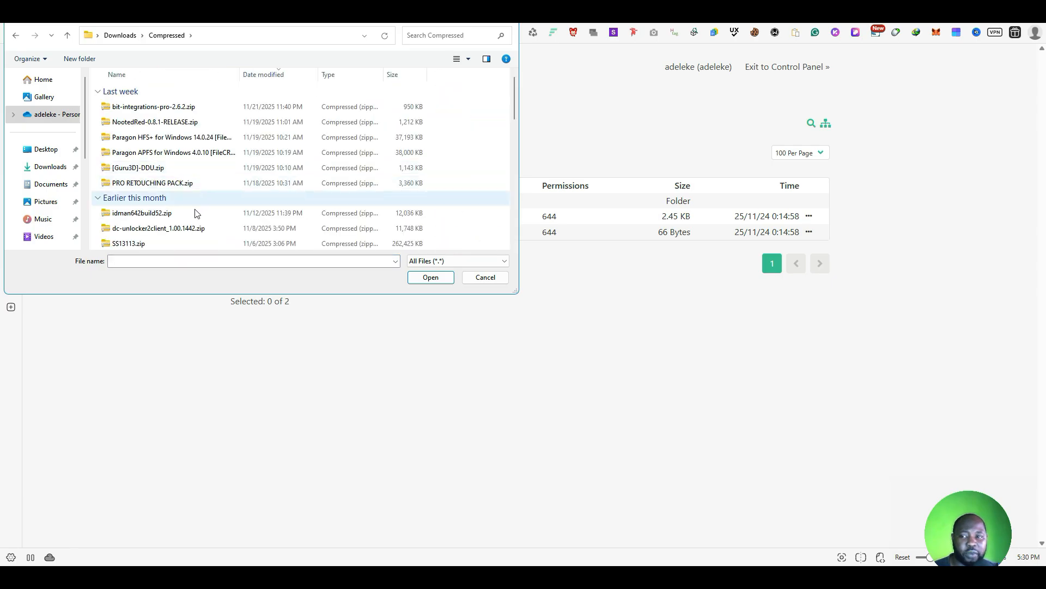
scroll(188, 221, "down", 4)
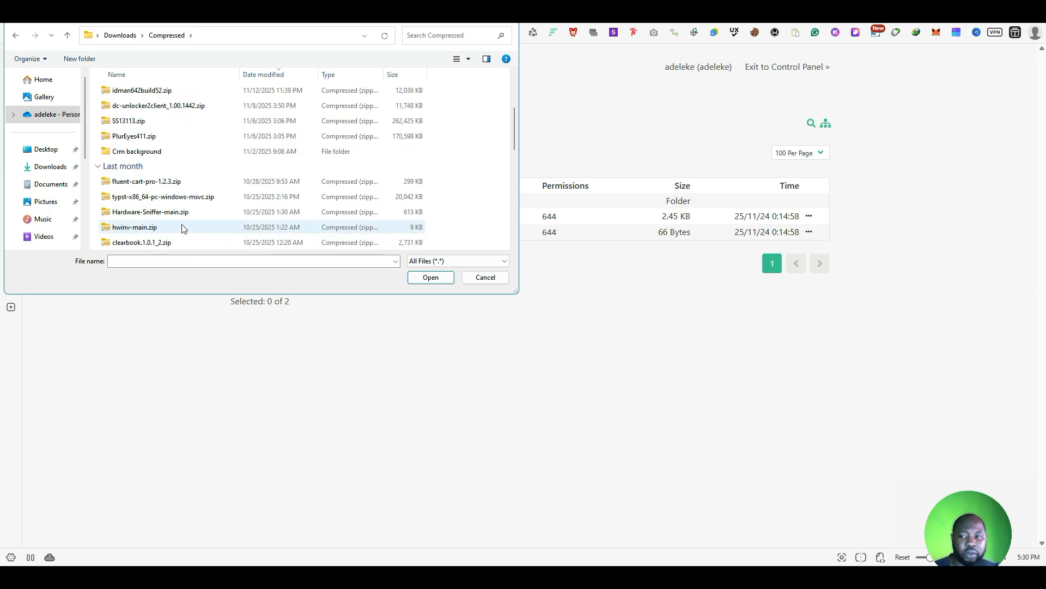
scroll(188, 215, "down", 1)
left_click(182, 212)
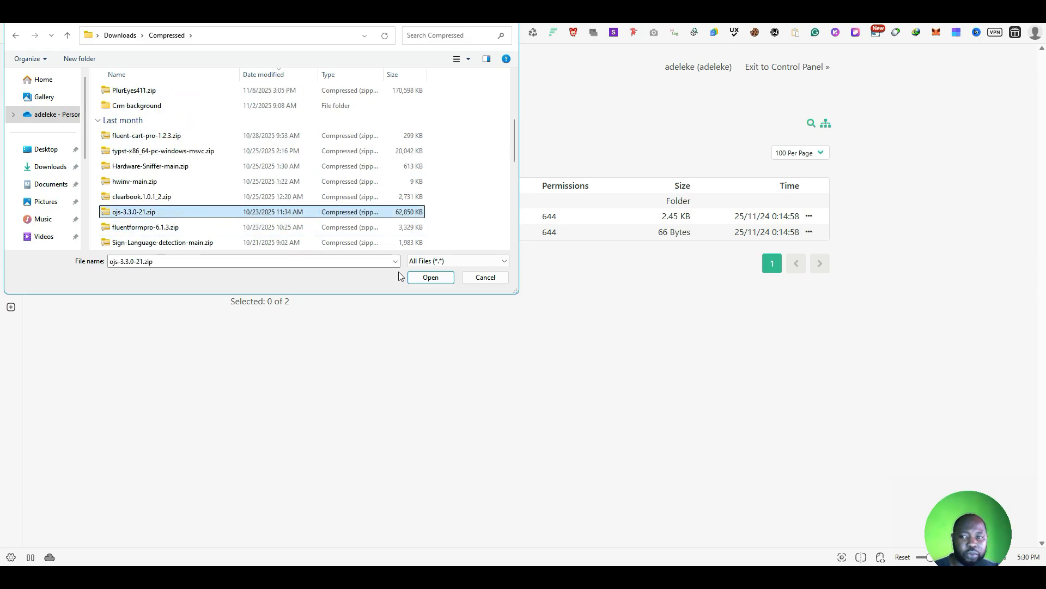
left_click(431, 277)
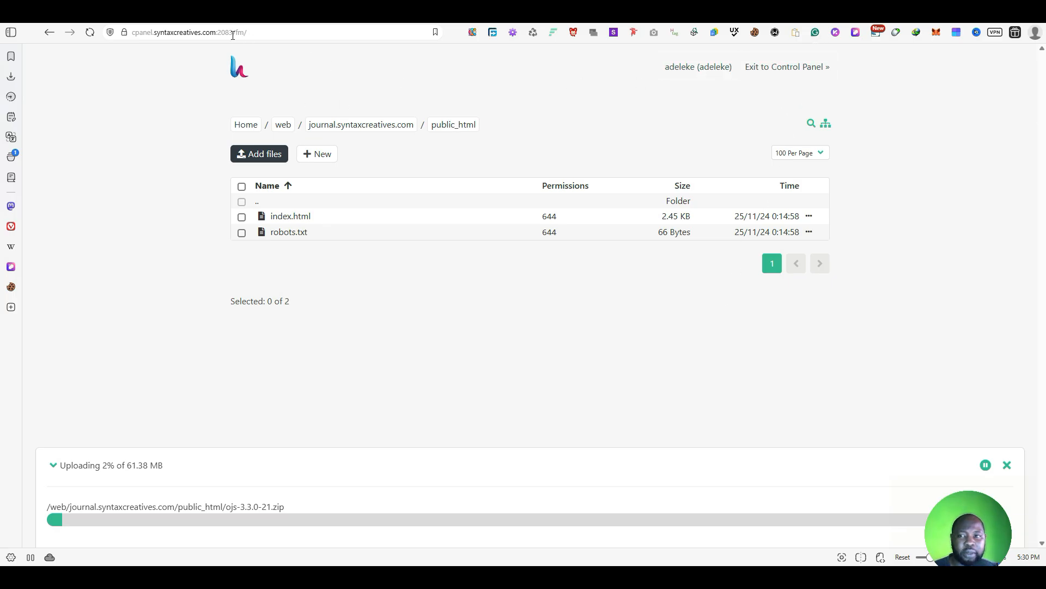
- Copy the file manager URL and load it in the OJS download tab
left_click_drag(234, 32, 133, 32)
right_click(156, 33)
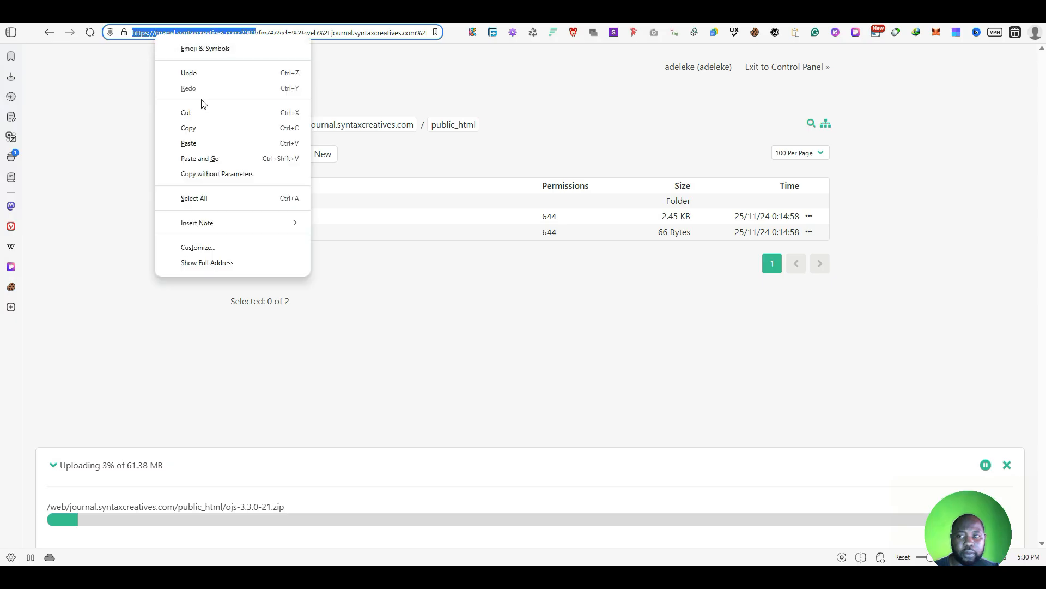
left_click(208, 124)
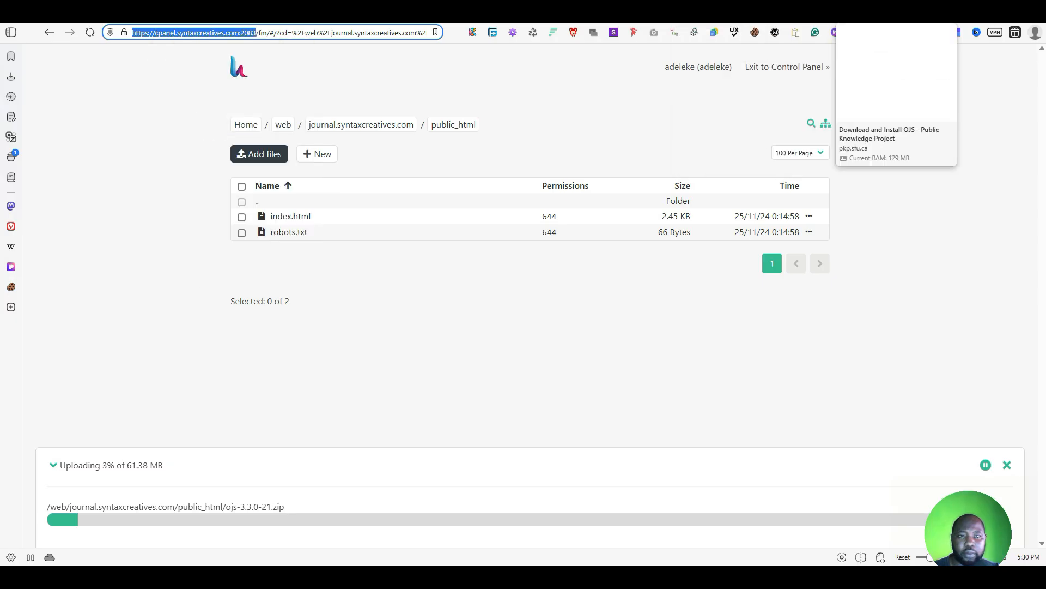
left_click(897, 13)
right_click(283, 28)
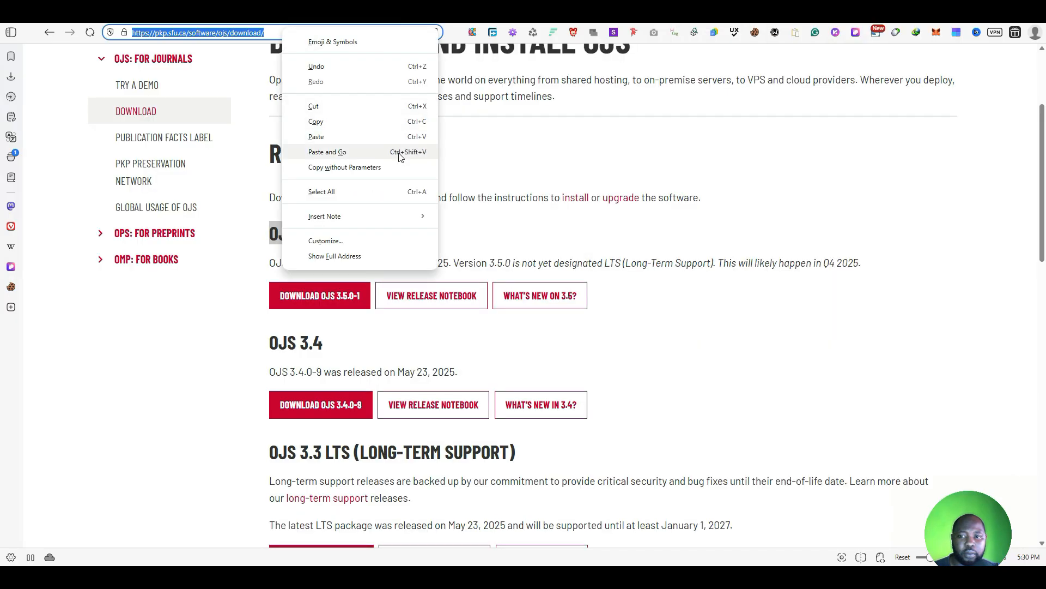
left_click(327, 151)
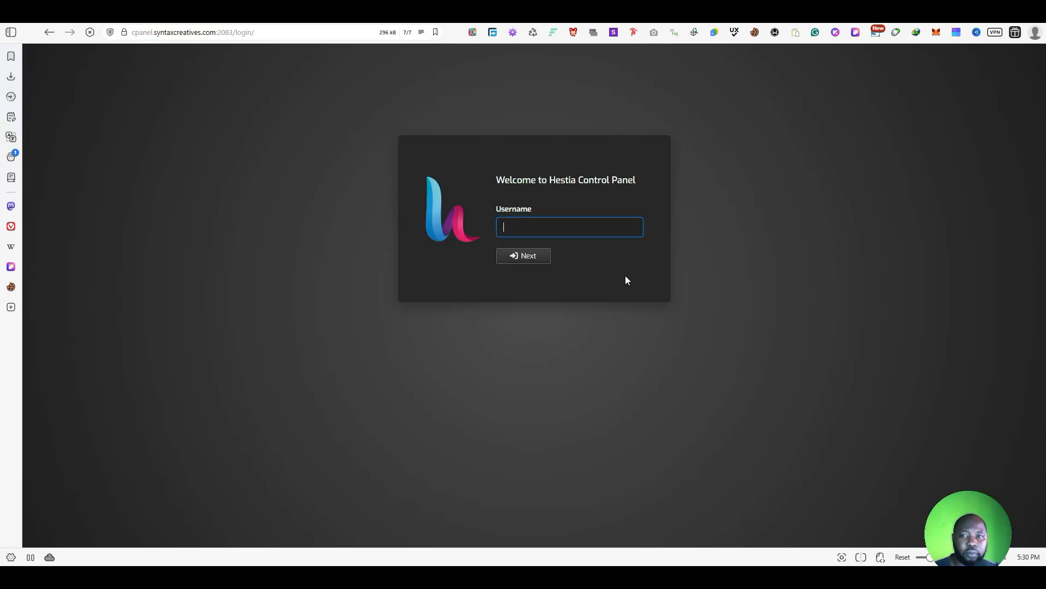
- Sign in to Hestia using the saved username and password
left_click(609, 226)
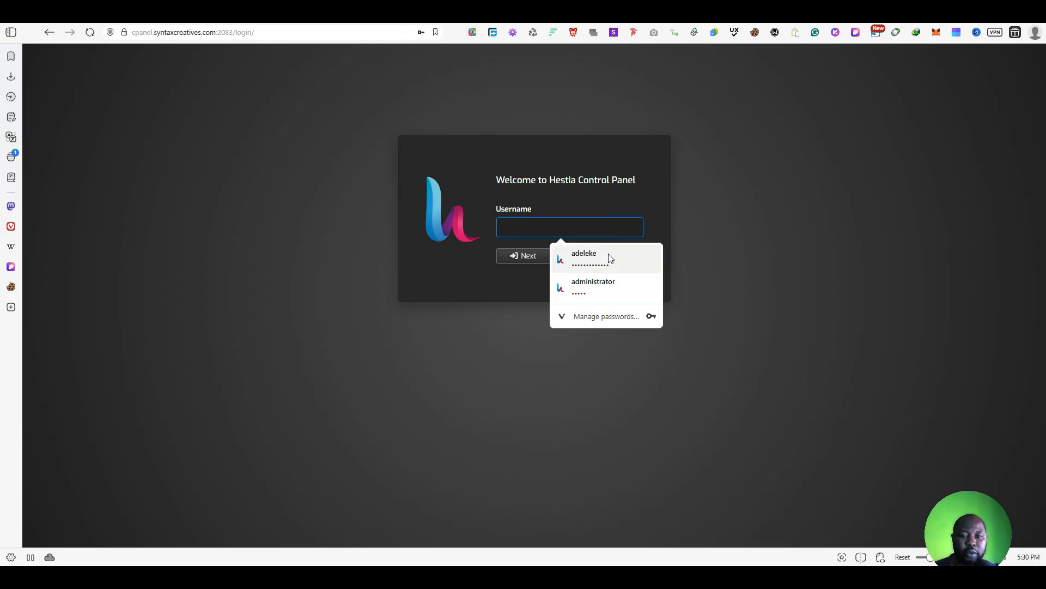
left_click(591, 255)
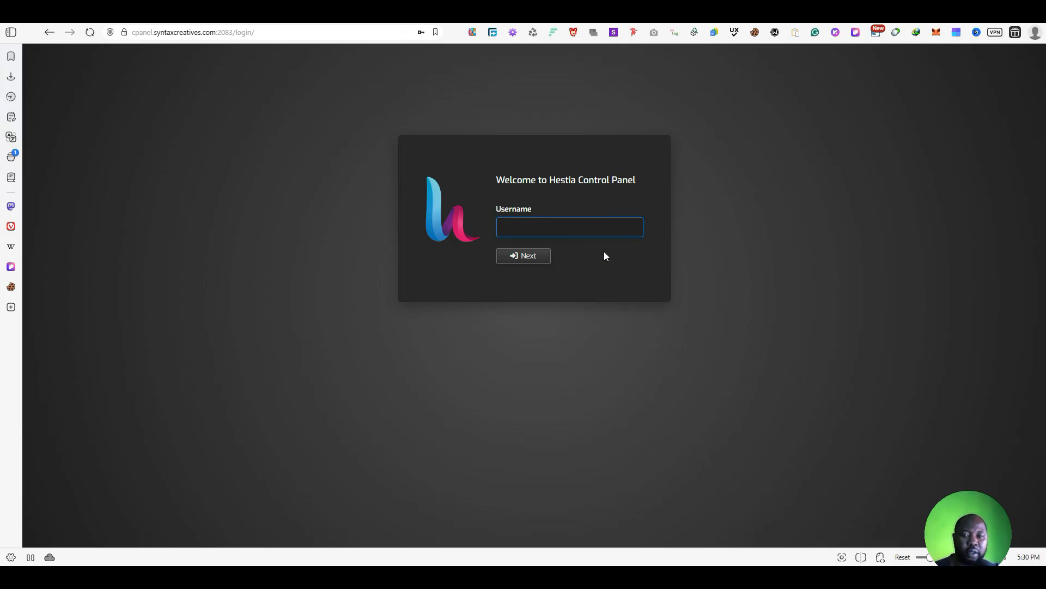
type("****")
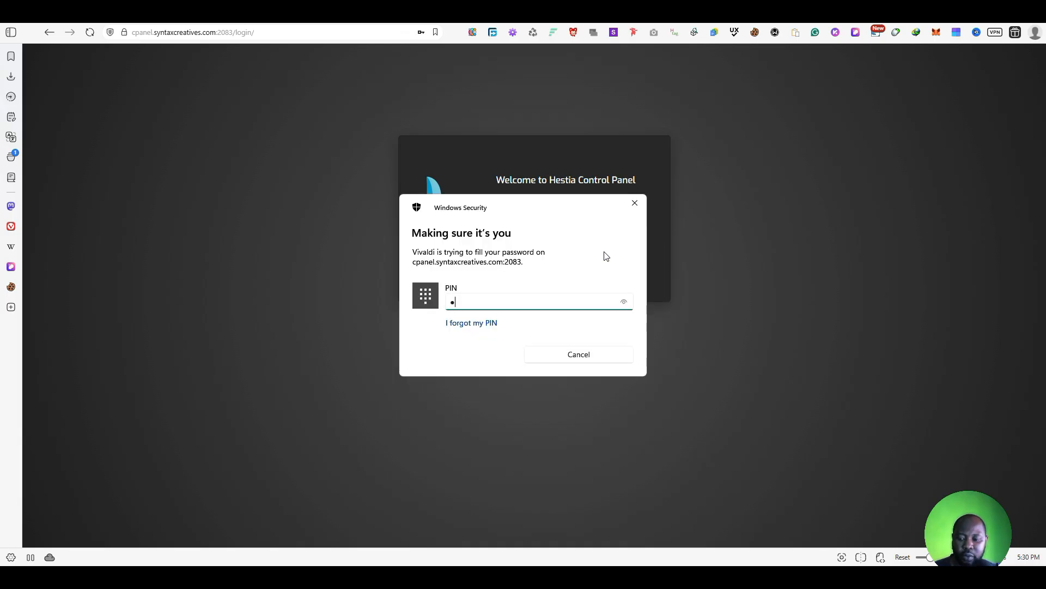
left_click(539, 259)
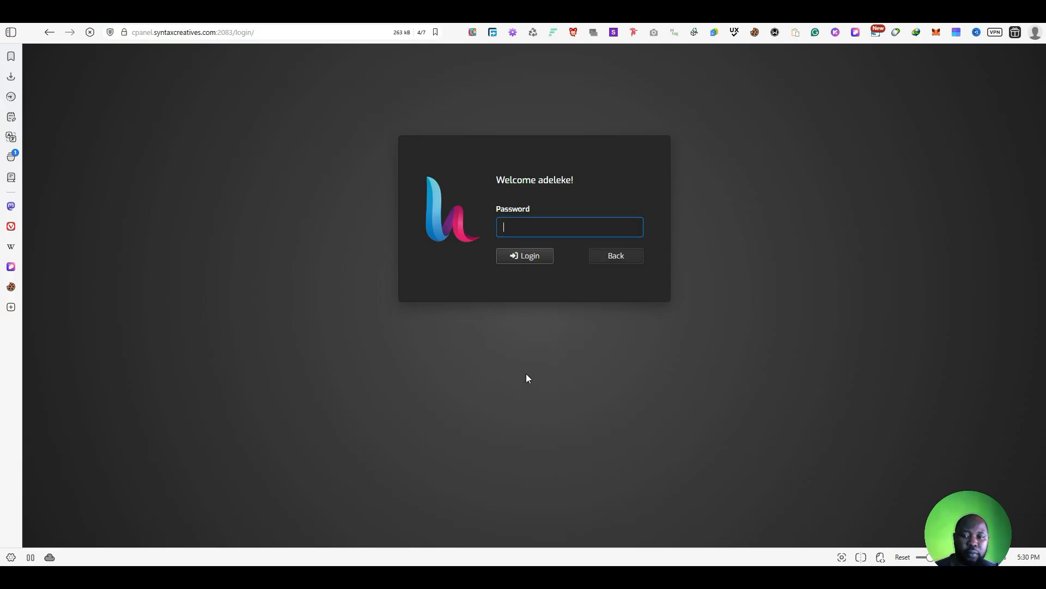
left_click(539, 228)
left_click(595, 264)
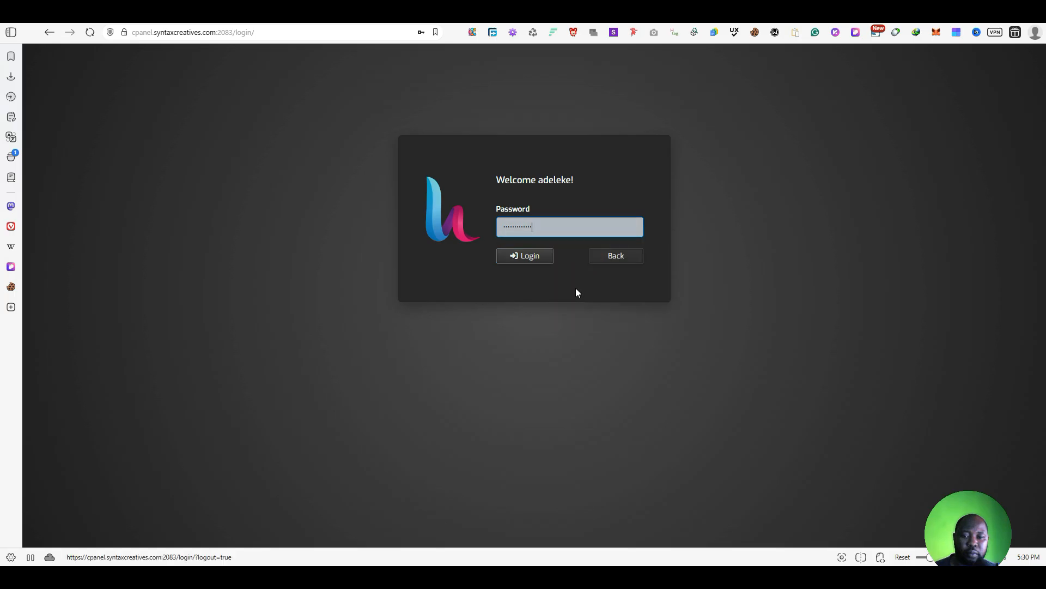
left_click(529, 260)
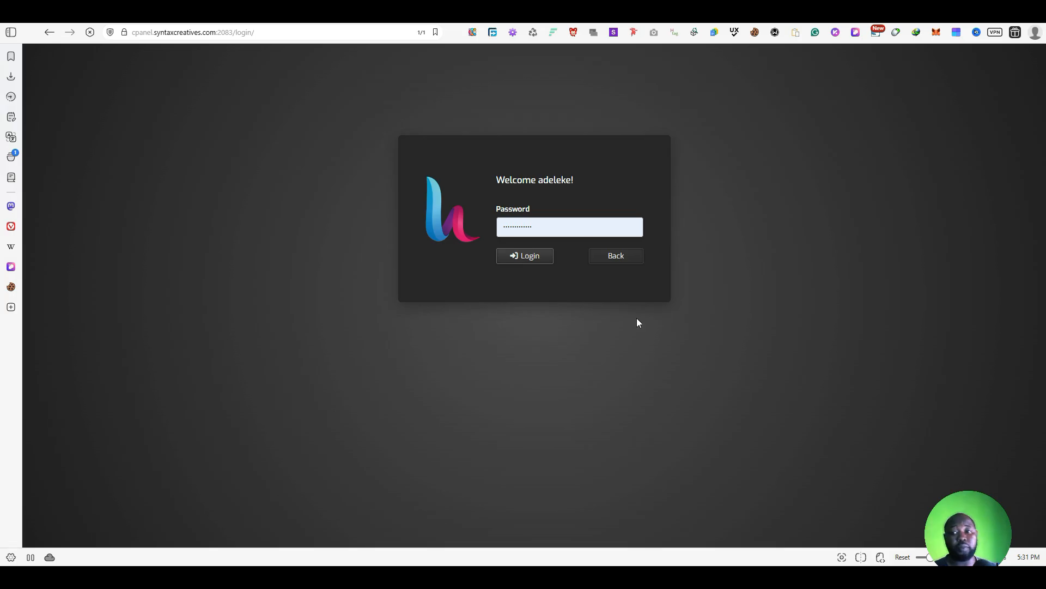
- Repeat the sign-in with the saved credentials to reach the web domains list
left_click(602, 260)
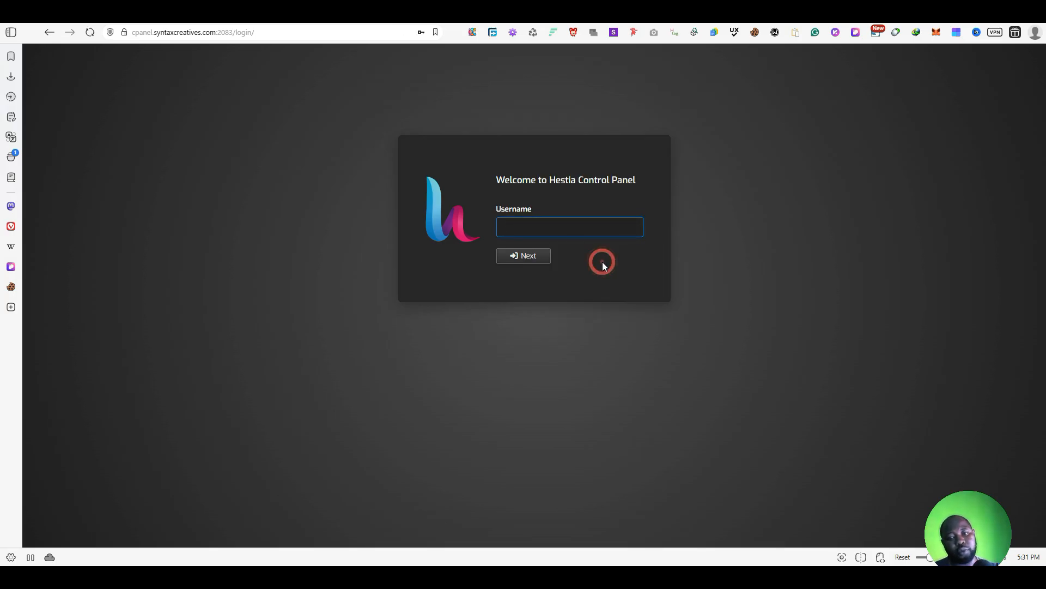
left_click(534, 261)
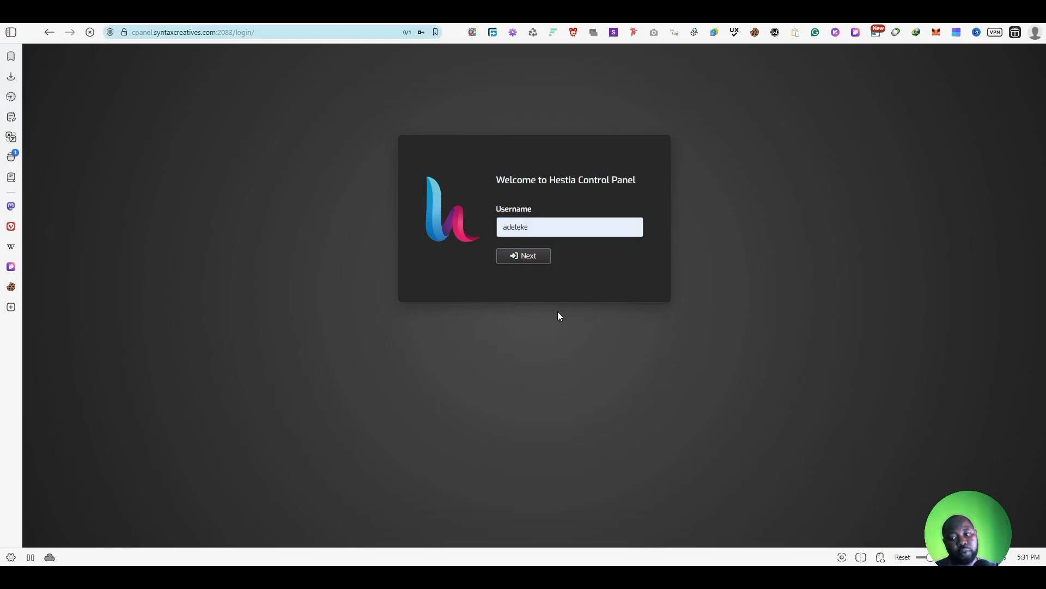
left_click(561, 229)
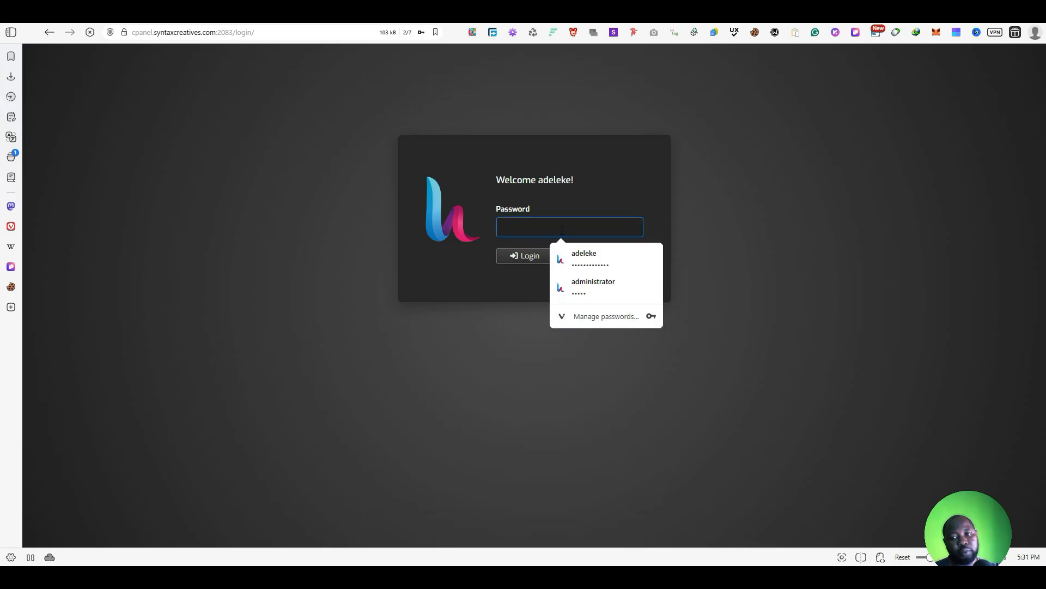
left_click(576, 261)
left_click(537, 255)
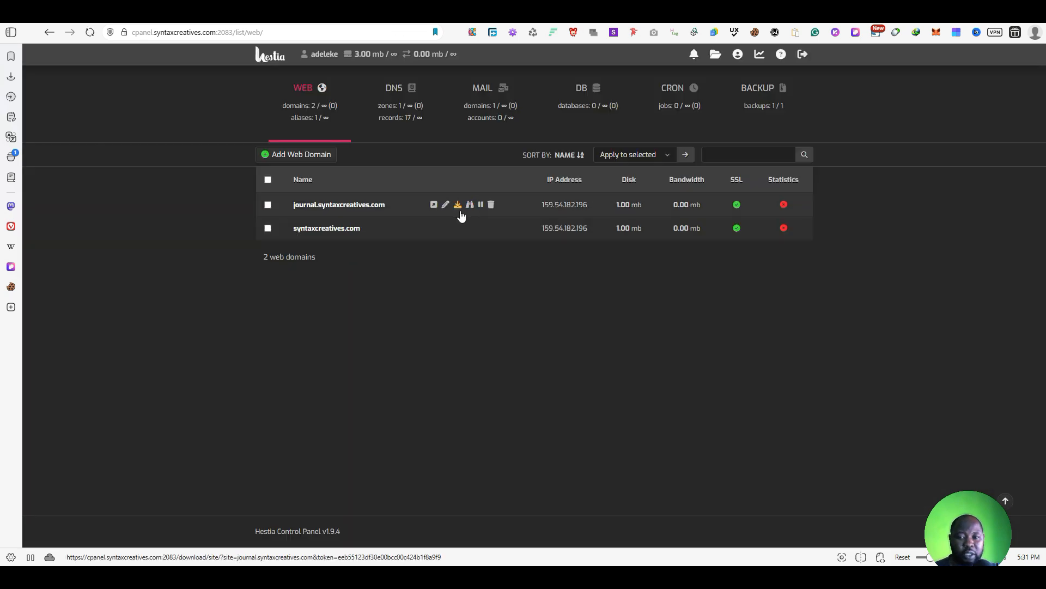
- Open journal.syntaxcreatives.com's settings, then check the upload progress at 8% of 61.38 MB
left_click(444, 212)
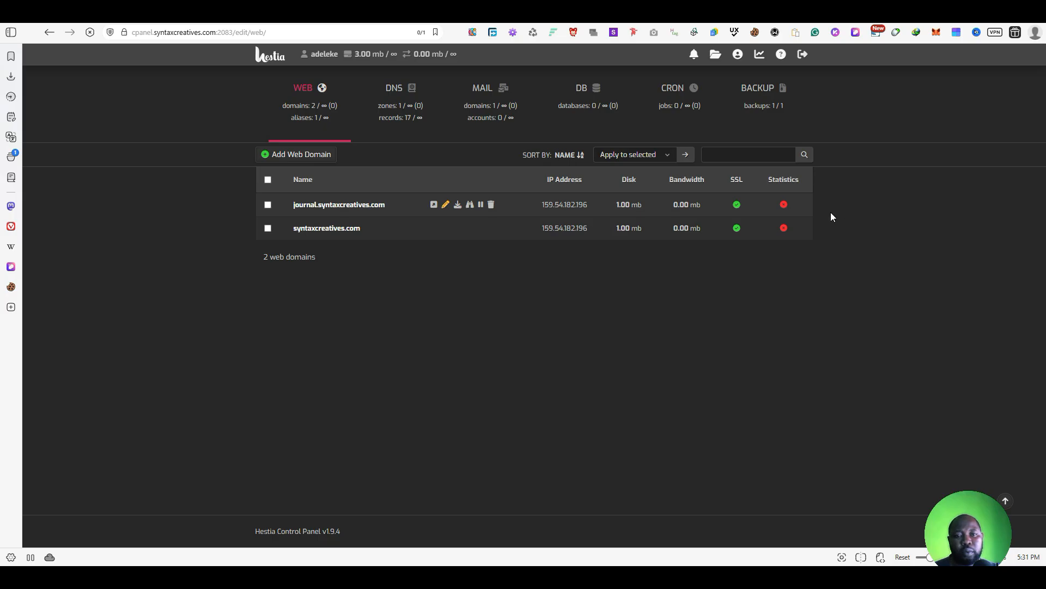
left_click(800, 13)
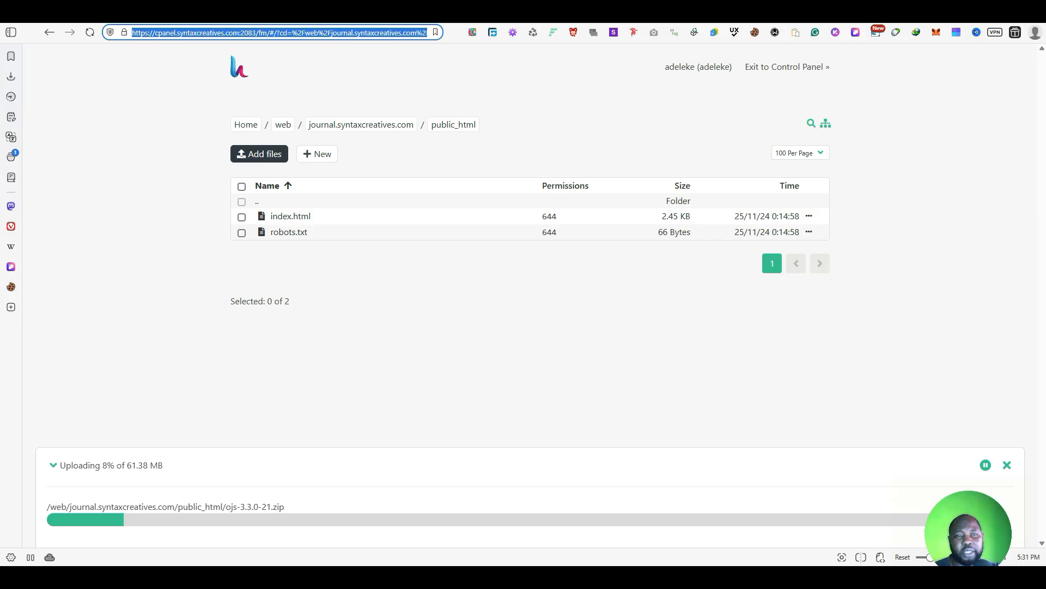
- Switch back to the Hestia tab with the web domains list
left_click(968, 13)
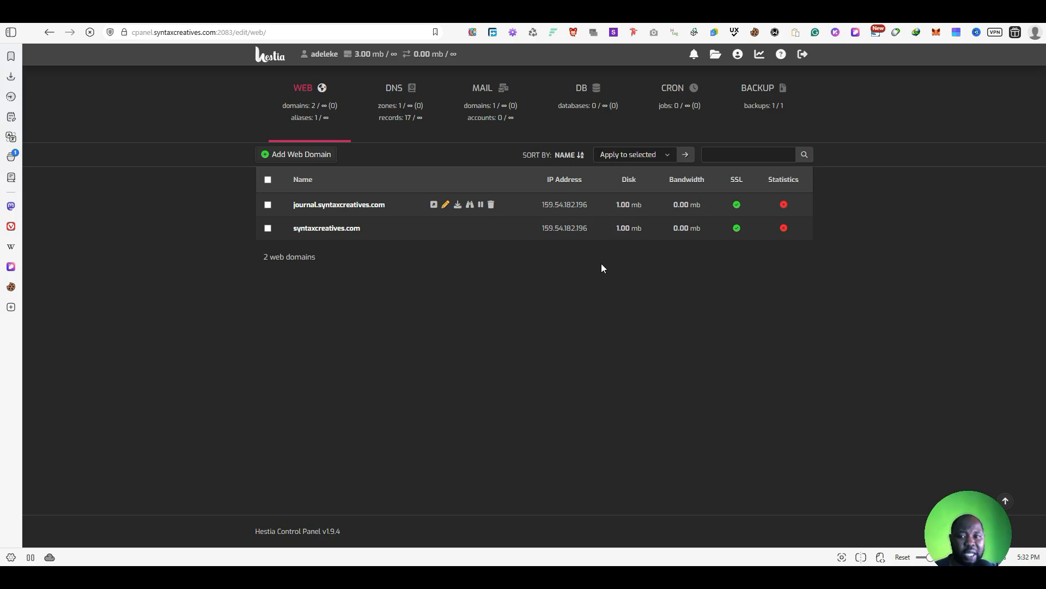
- Choose Quick Install App on journal.syntaxcreatives.com's Edit Web Domain page
left_click(631, 299)
left_click(90, 33)
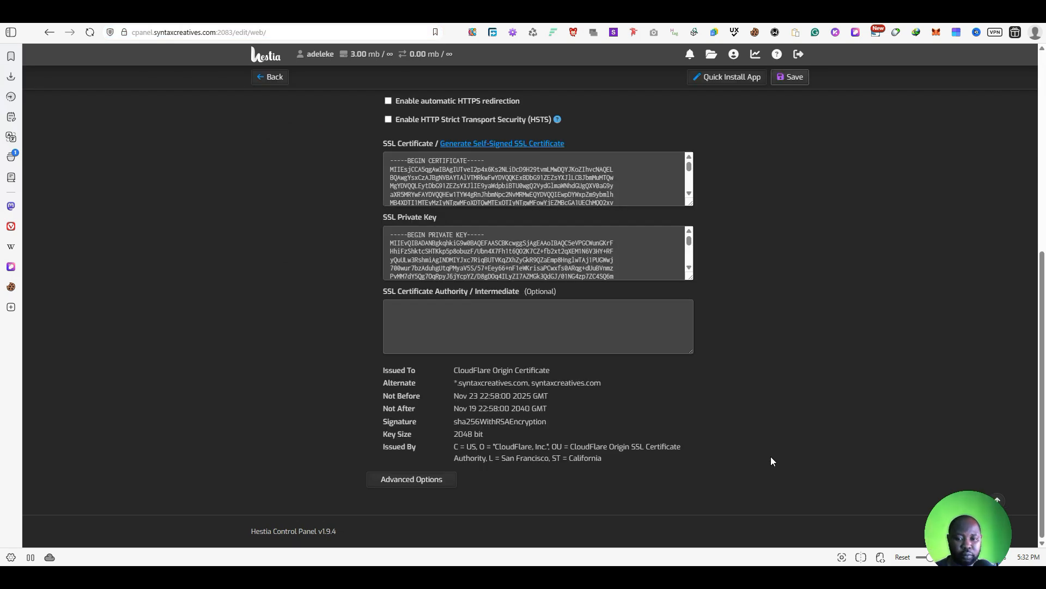
scroll(819, 387, "up", 4)
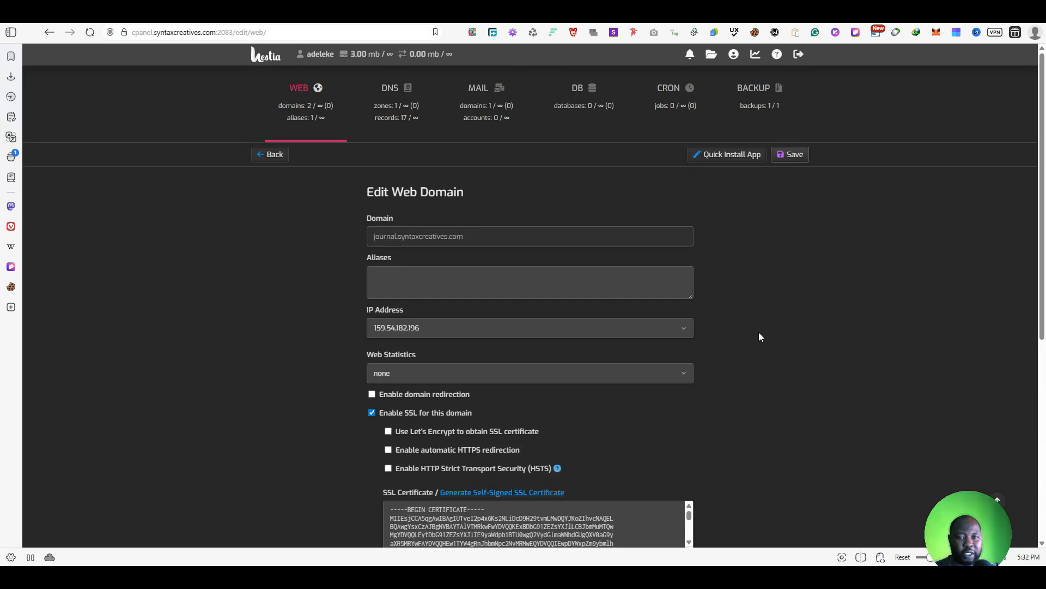
left_click(723, 156)
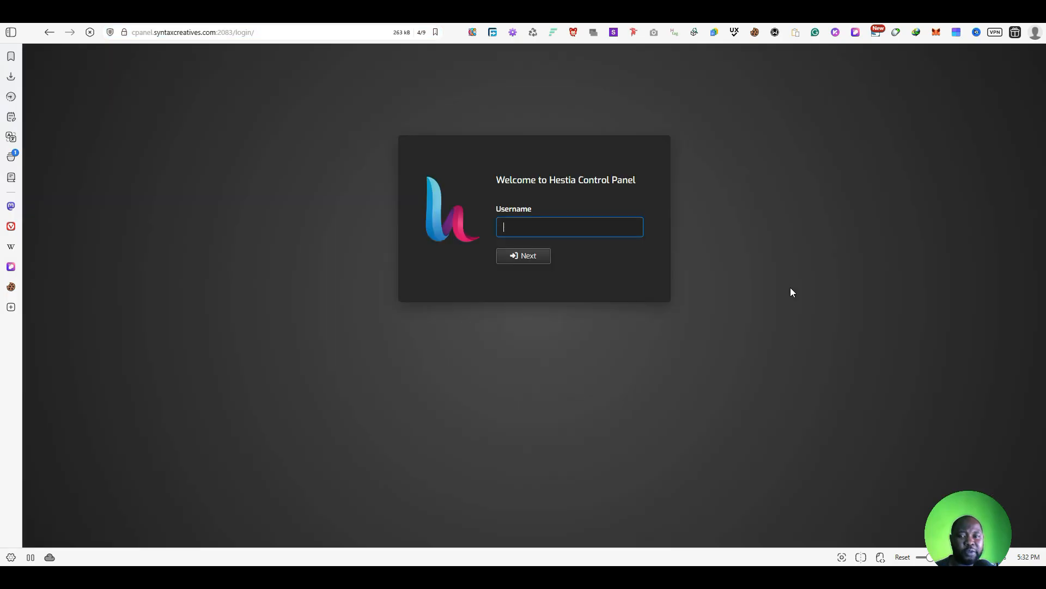
- Log back in with the saved login and Windows PIN to reach the Quick Install App list
left_click(624, 266)
left_click(556, 223)
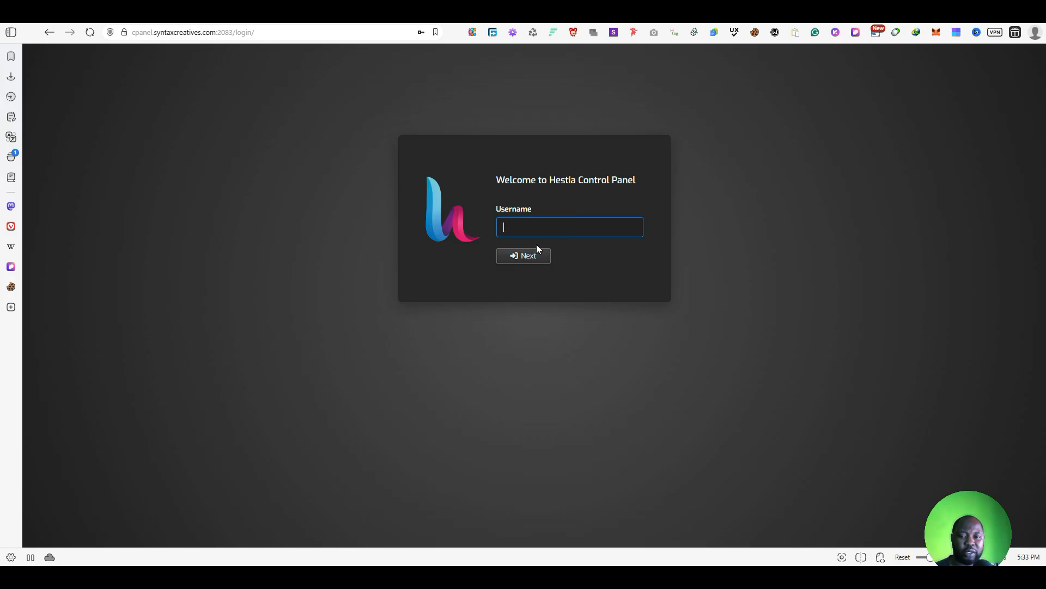
type("••••")
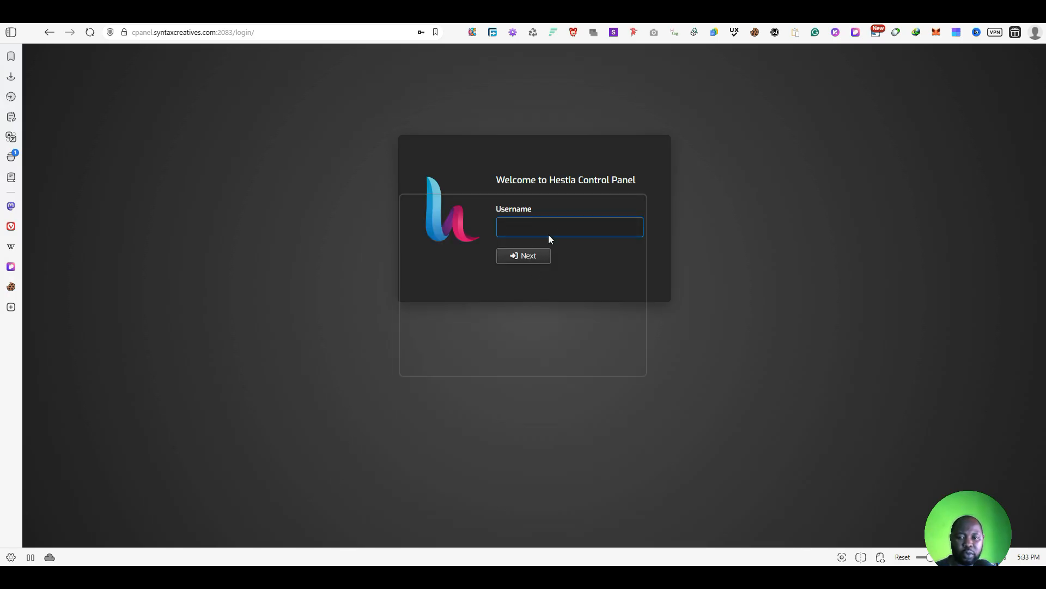
left_click(685, 245)
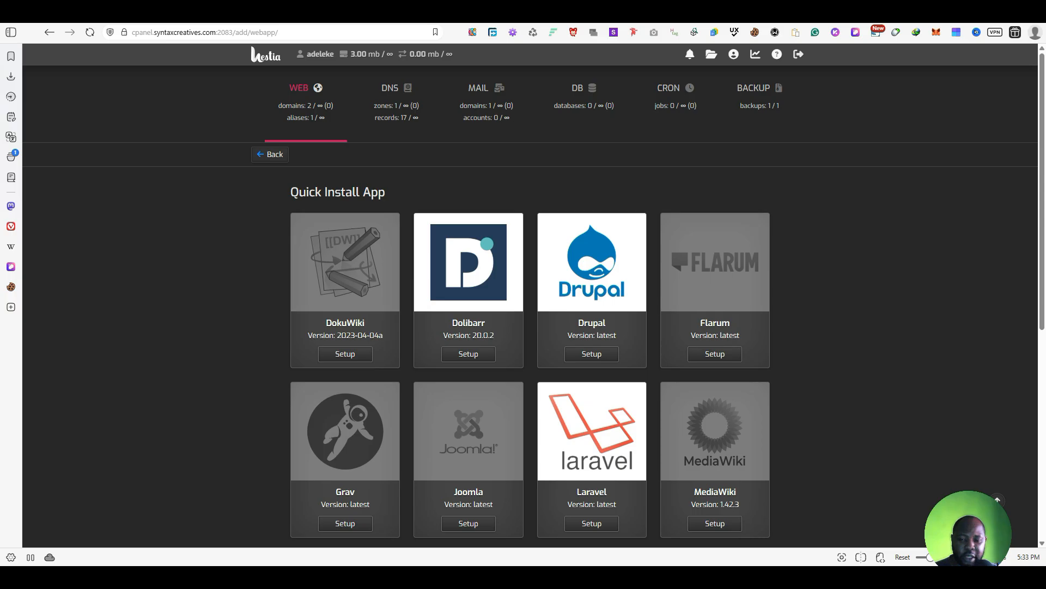
- Scroll up and down through the Quick Install App page to review it
scroll(849, 297, "down", 1)
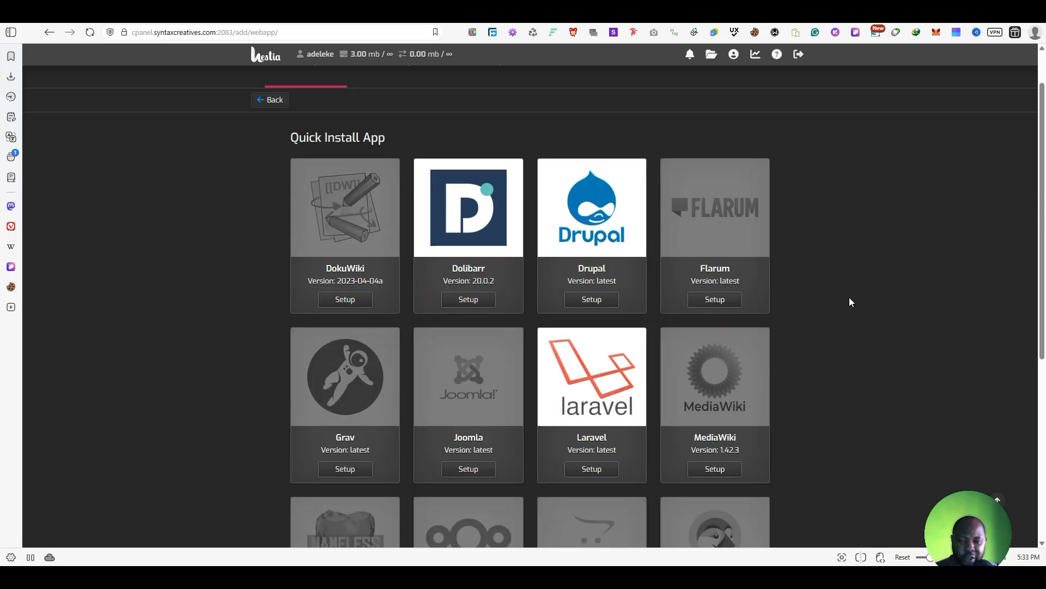
scroll(849, 296, "down", 1)
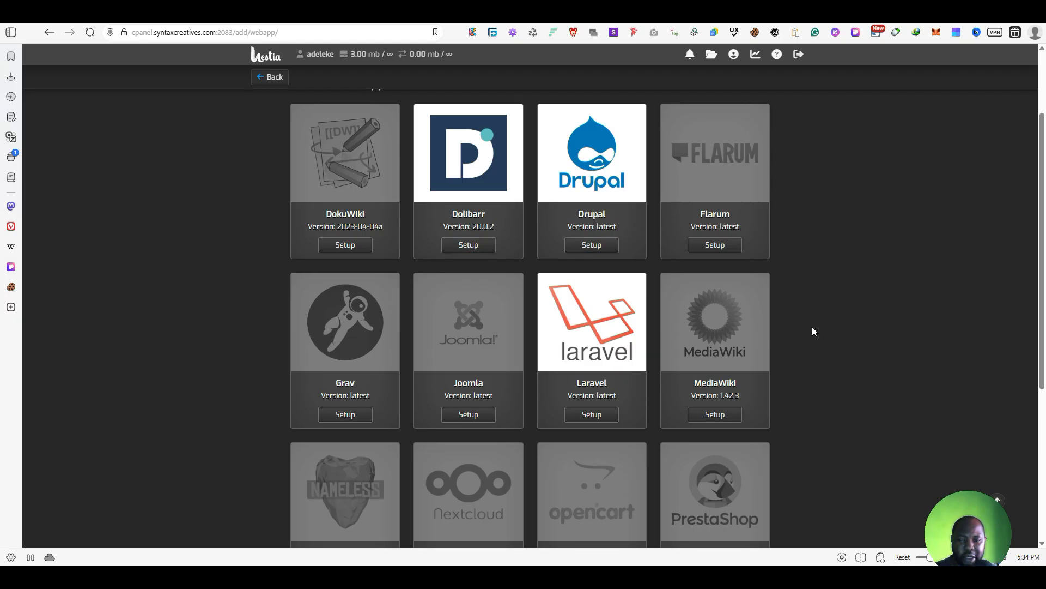
scroll(812, 327, "down", 5)
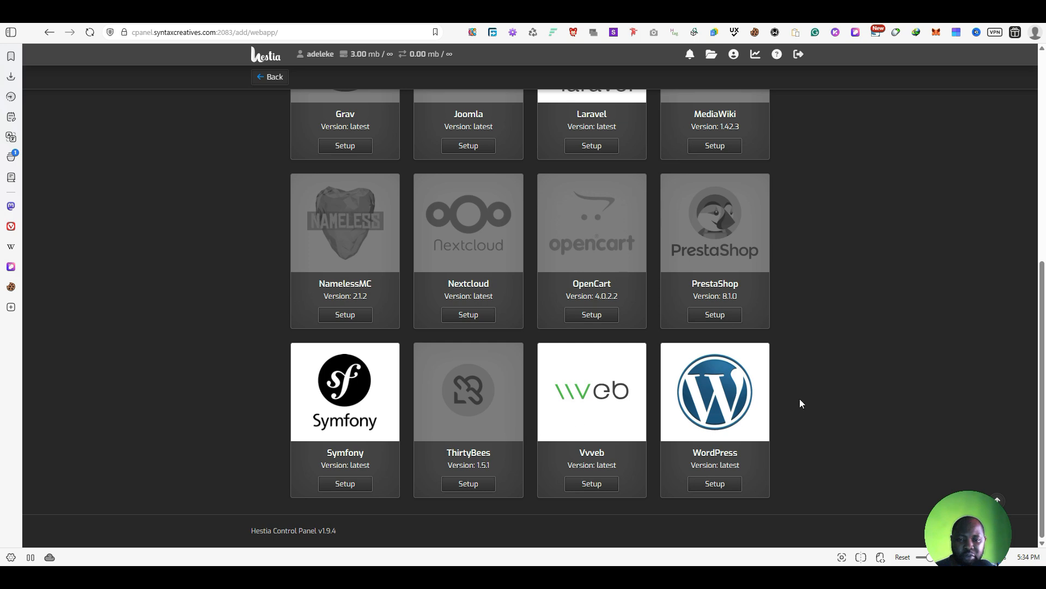
scroll(800, 399, "up", 3)
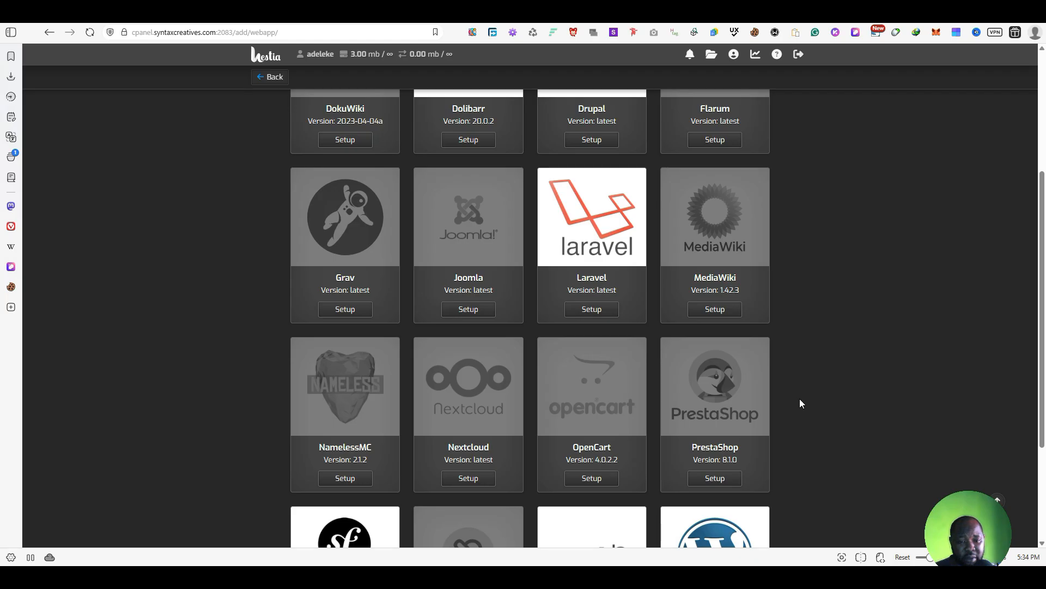
scroll(800, 399, "up", 2)
scroll(800, 403, "up", 2)
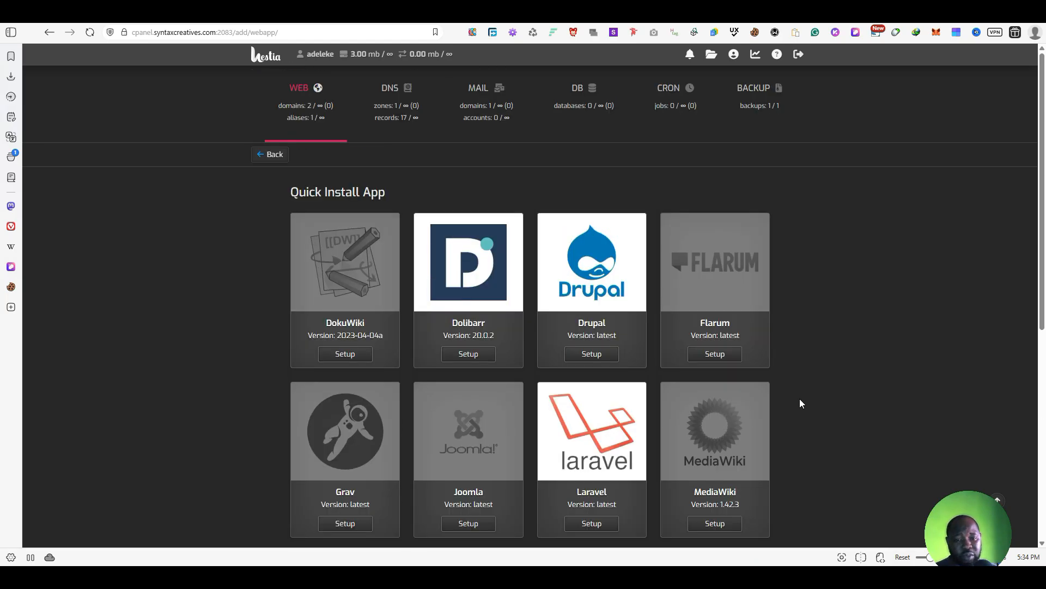
scroll(800, 403, "down", 3)
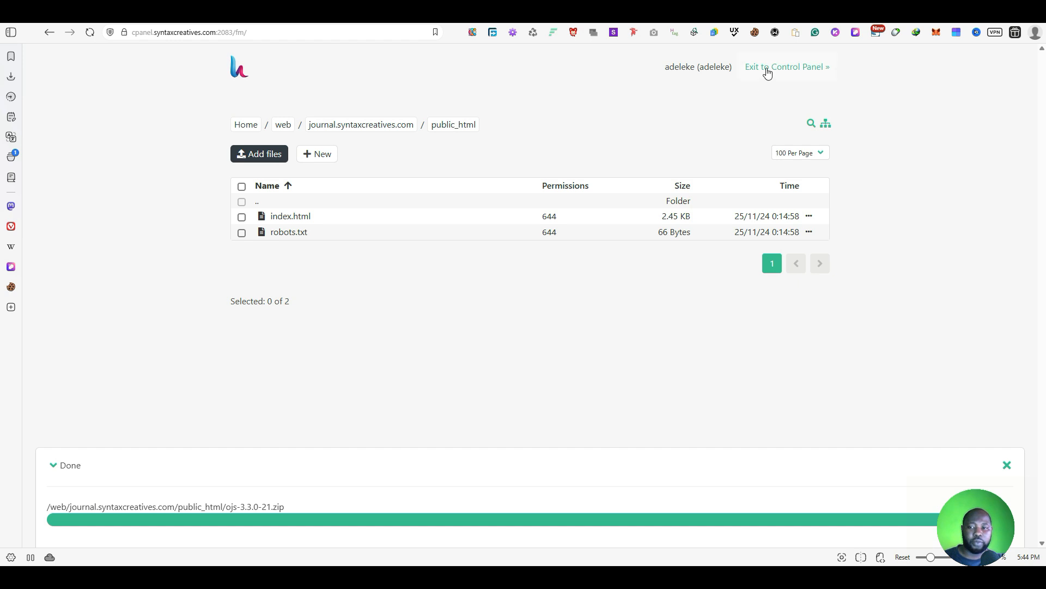
- Reload the panel, sign back in with the saved username and password, and return to the Hestia tab
key("F5")
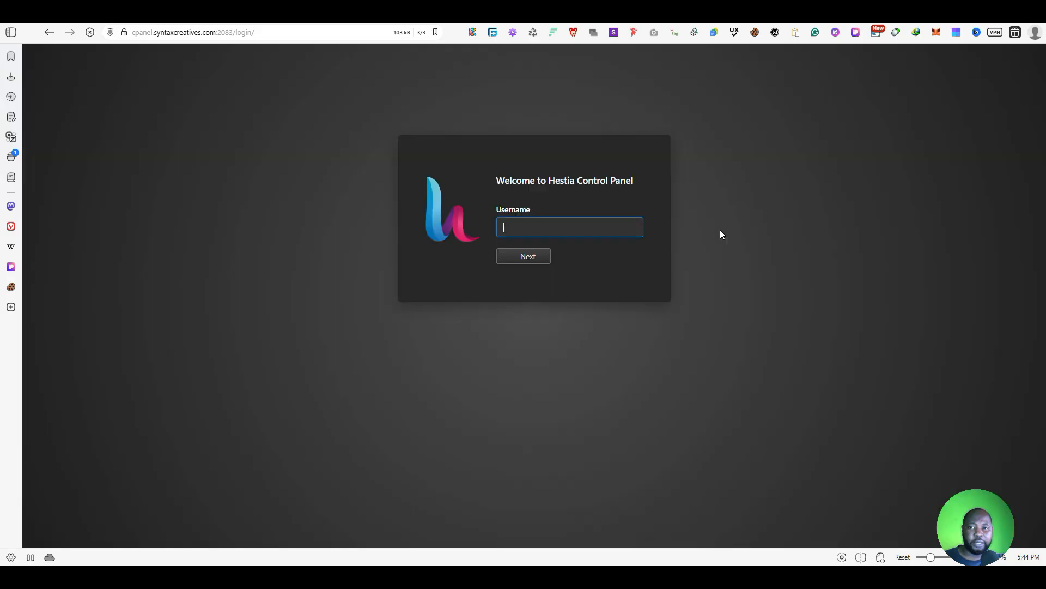
left_click(598, 227)
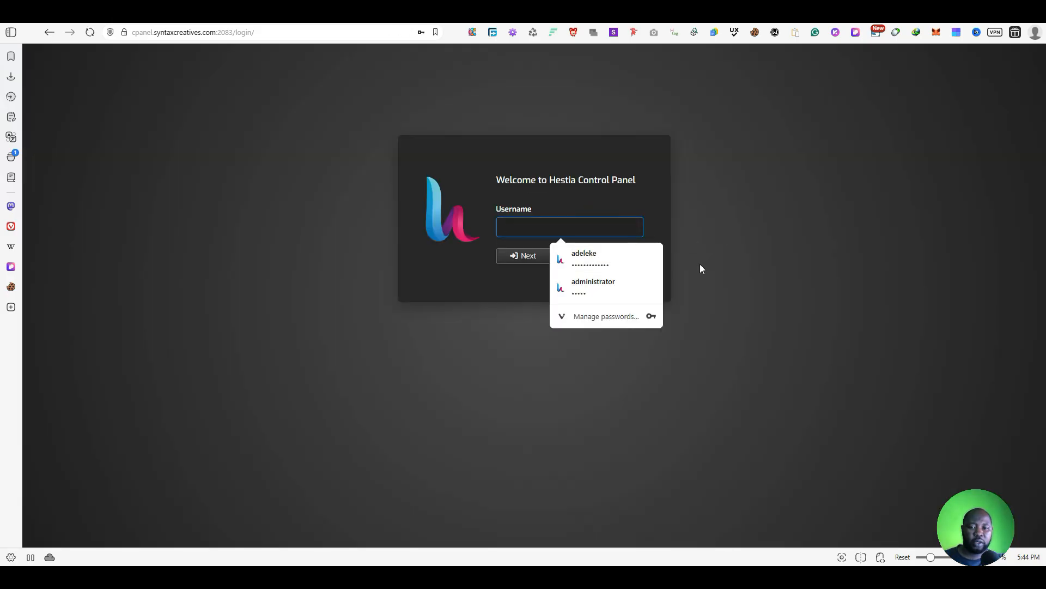
left_click(643, 264)
type("••••")
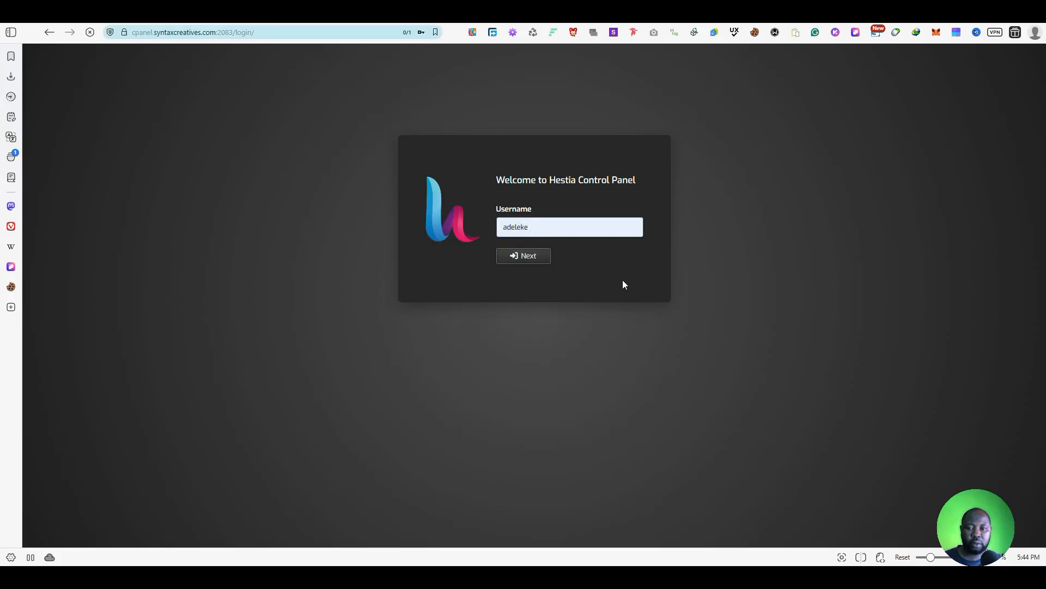
left_click(553, 227)
left_click(598, 260)
left_click(536, 260)
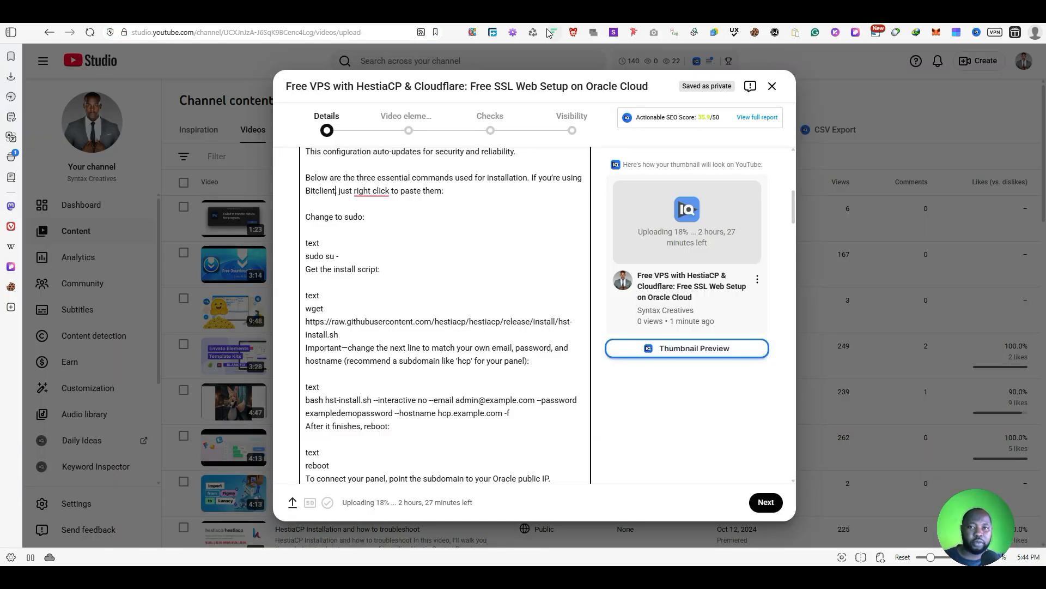
left_click(756, 16)
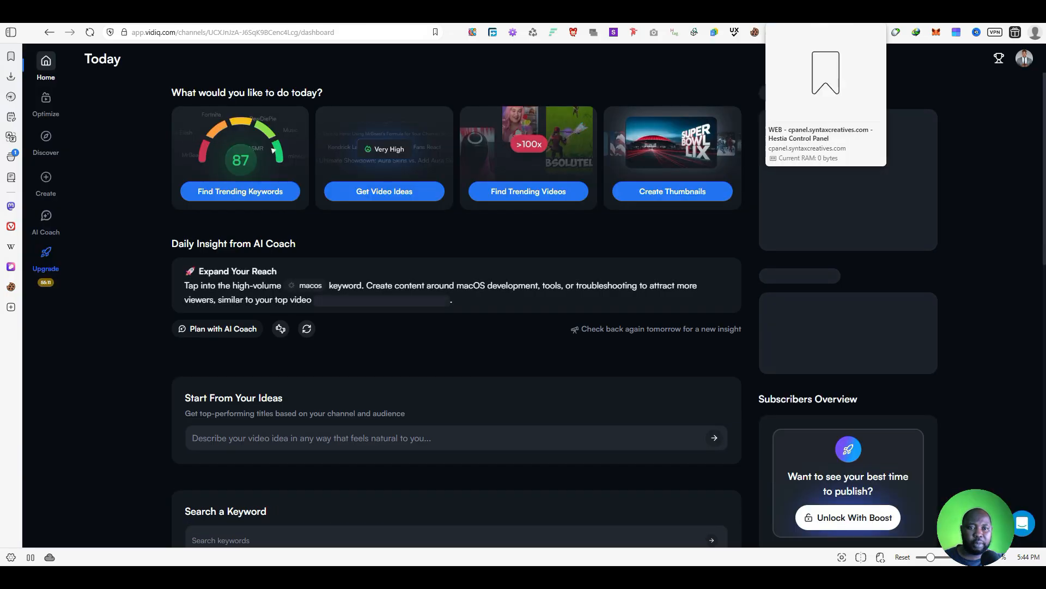
left_click(826, 17)
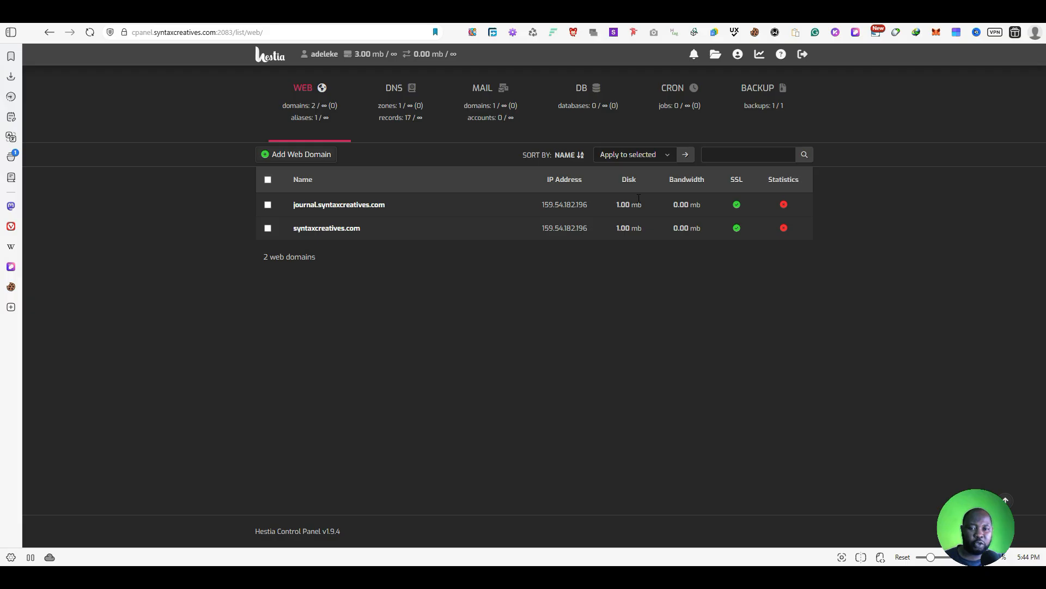
- Browse the file manager to web > journal.syntaxcreatives.com > public_html
left_click(716, 54)
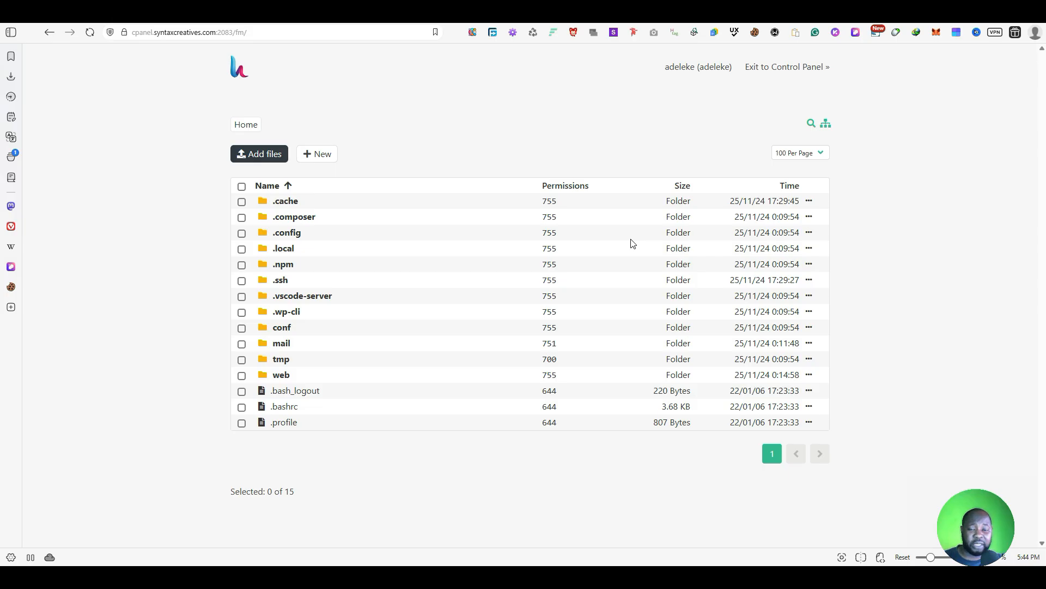
left_click(264, 378)
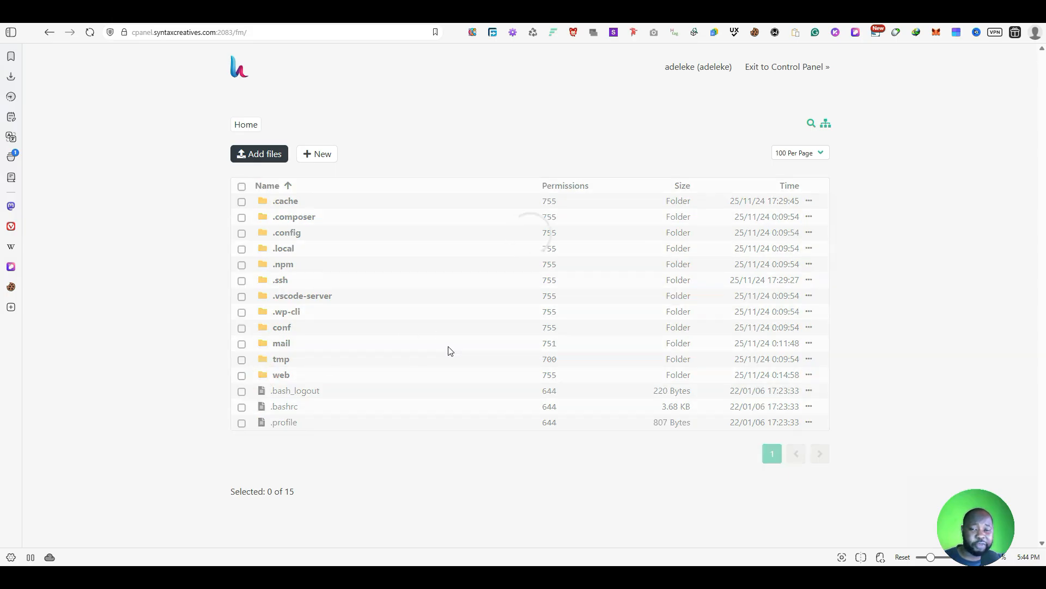
left_click(316, 215)
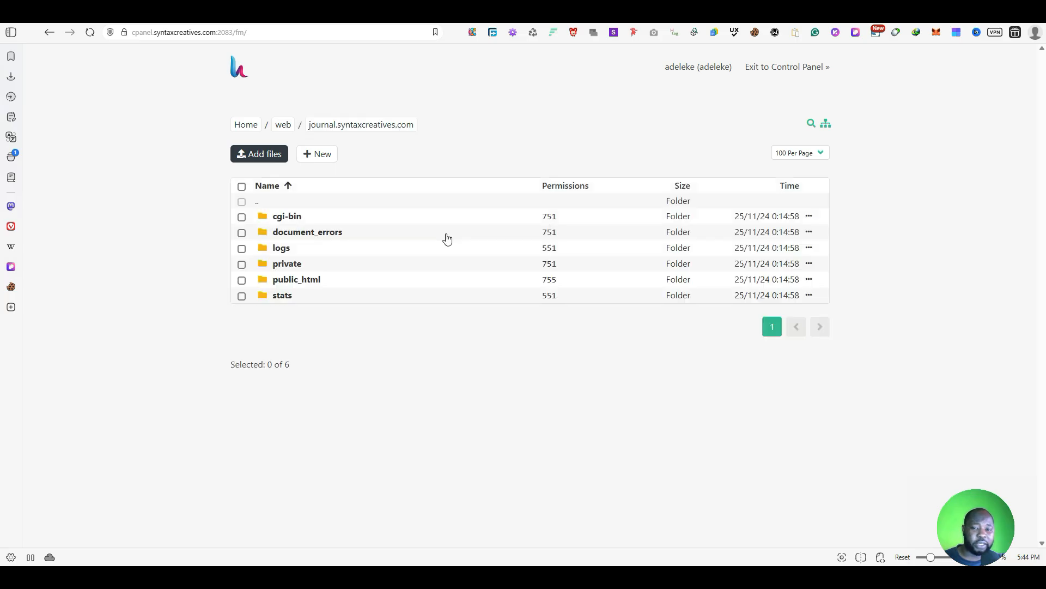
left_click(311, 283)
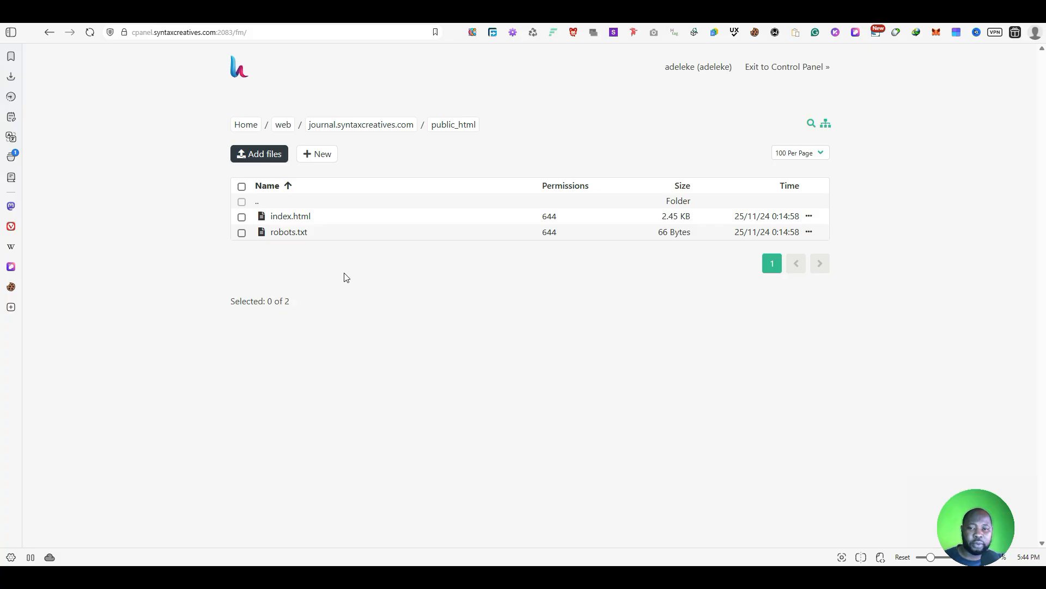
left_click(349, 292)
left_click(382, 125)
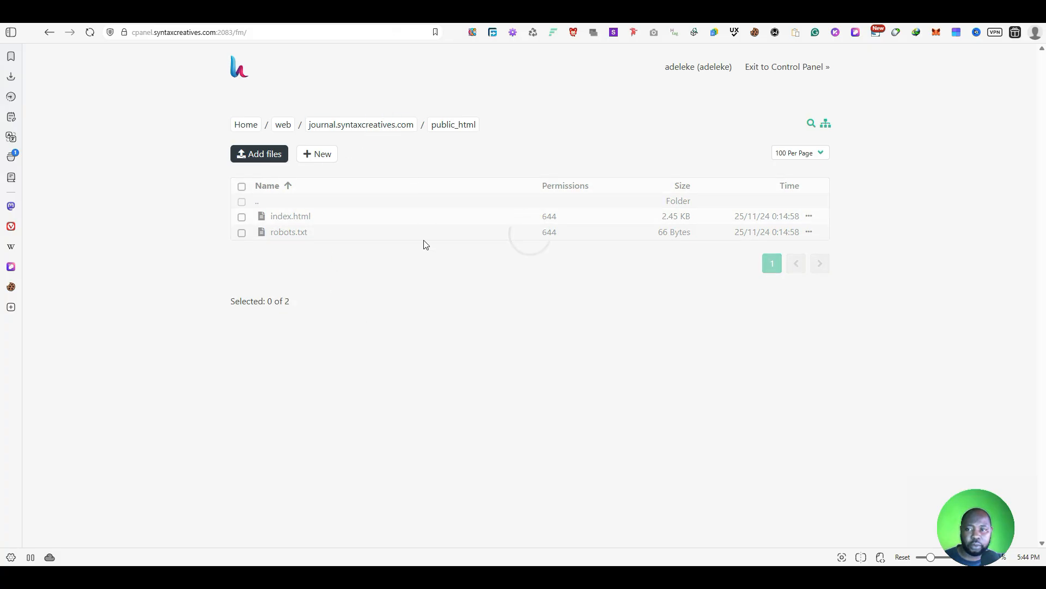
left_click(350, 280)
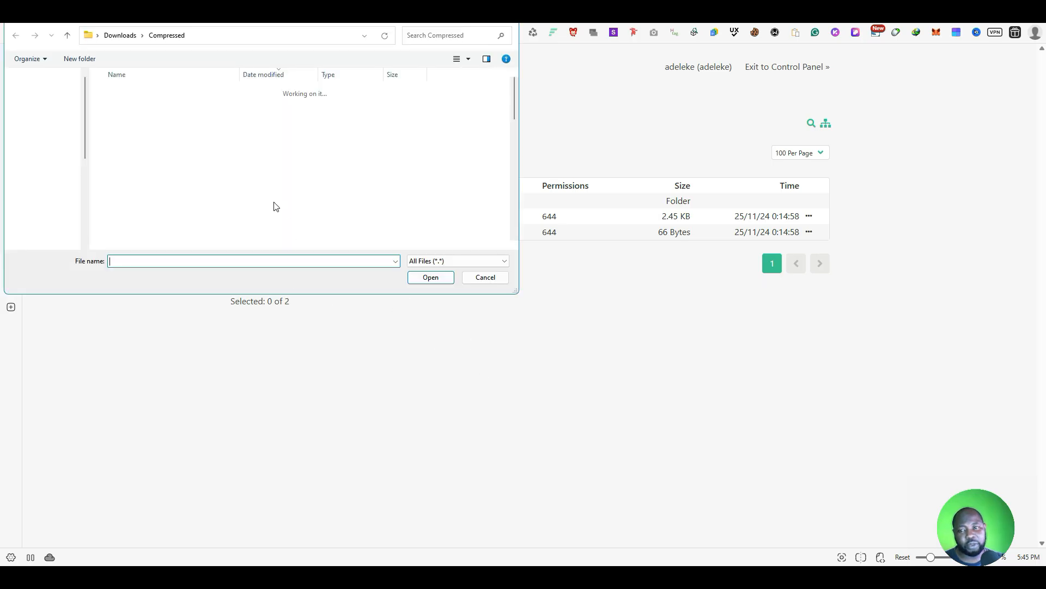
- Upload ojs-3.3.0-21.zip (61.38 MB) from Downloads\Compressed into public_html and wait for it to finish
scroll(210, 217, "down", 2)
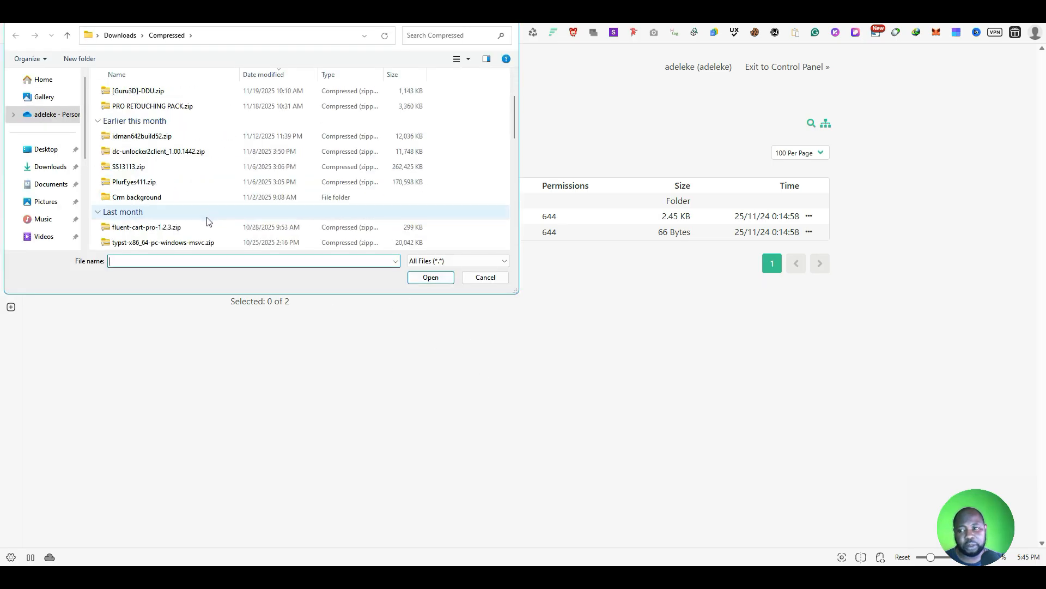
scroll(227, 166, "down", 2)
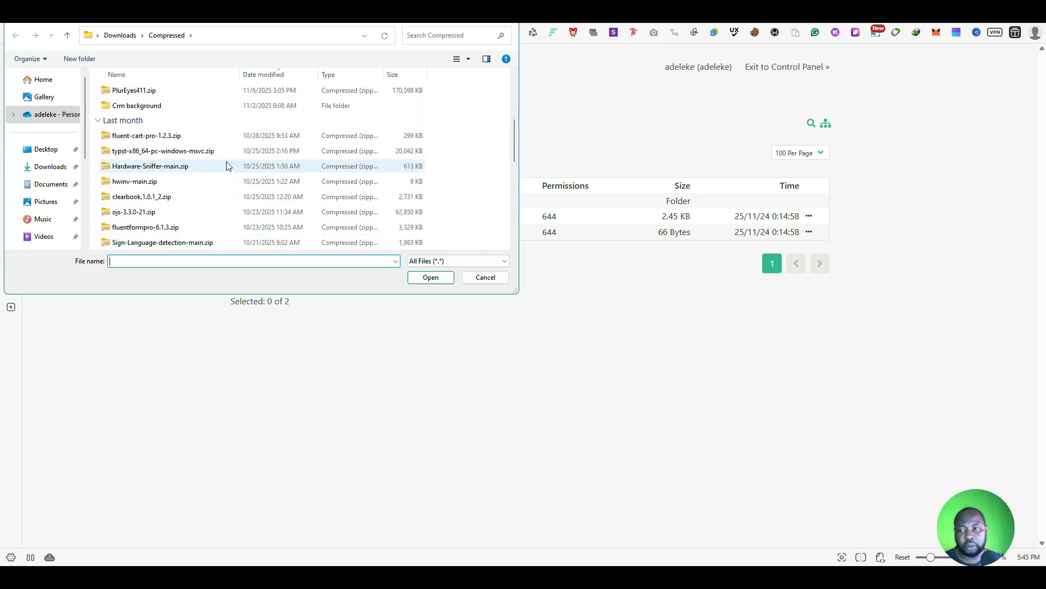
left_click(256, 211)
left_click(430, 277)
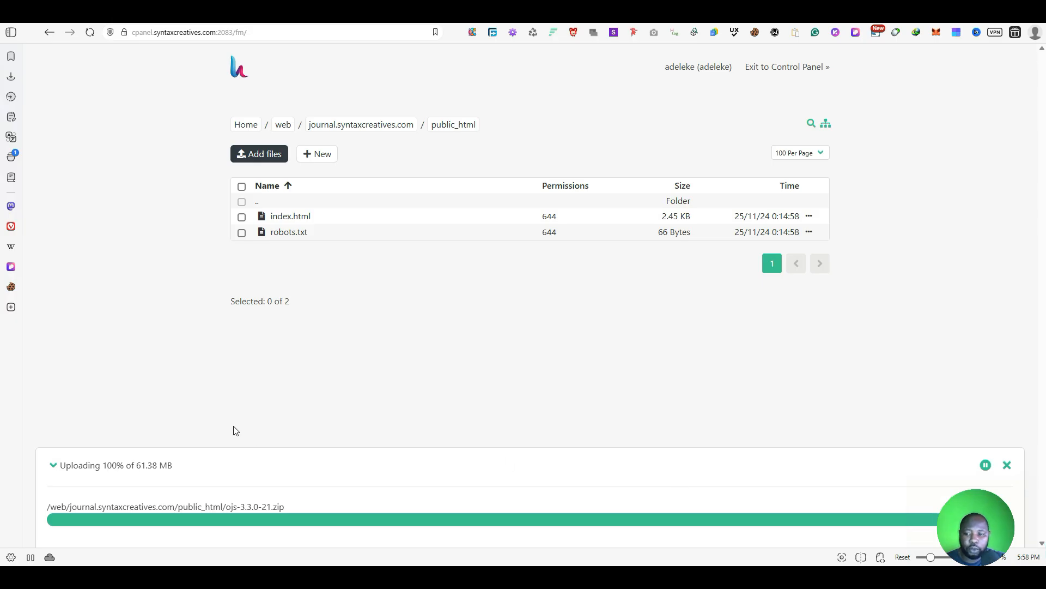
left_click(55, 465)
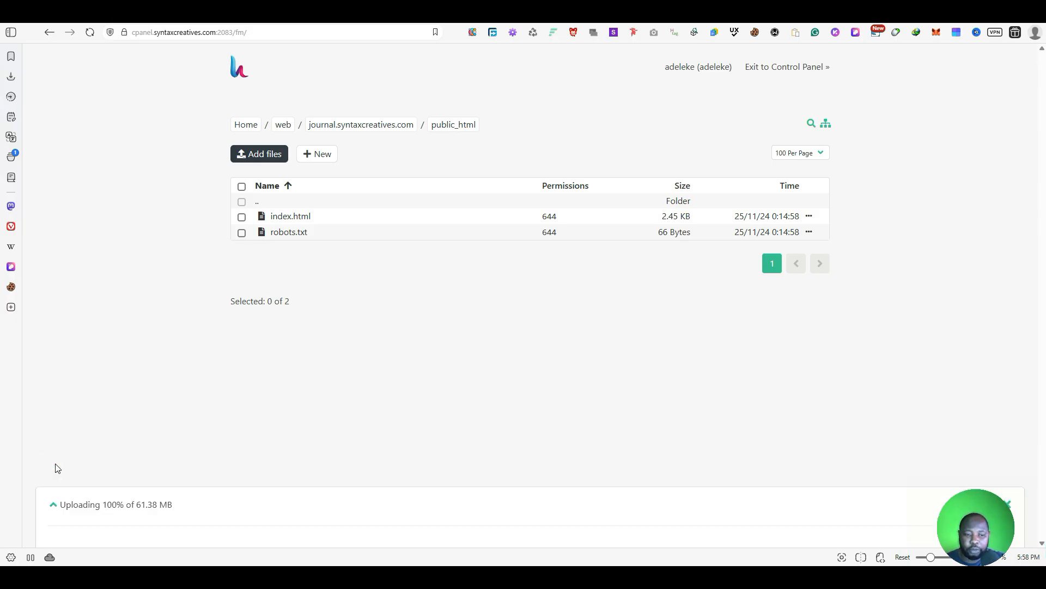
left_click(50, 508)
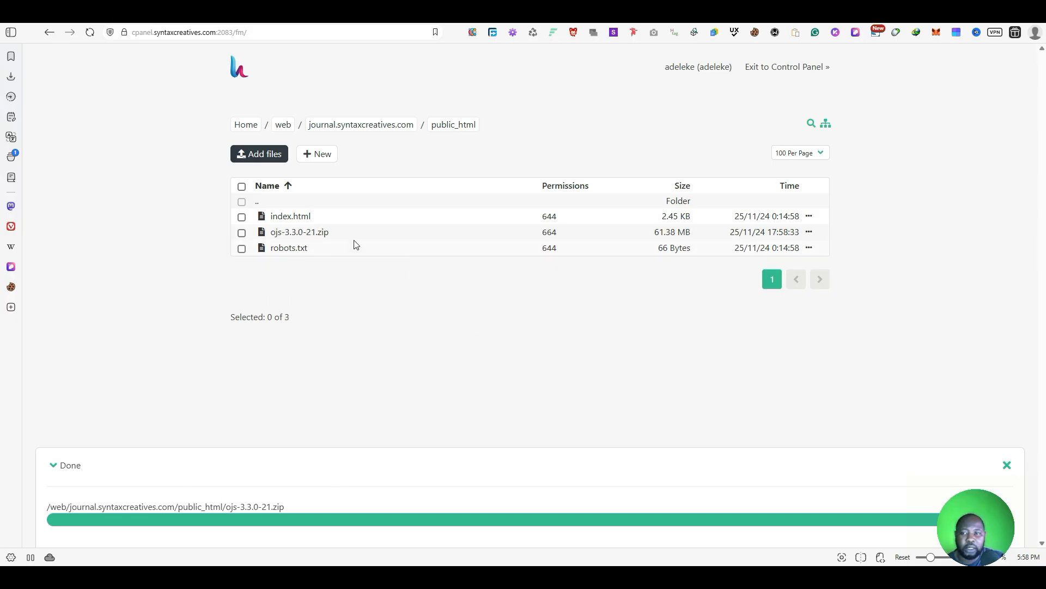
- Unzip ojs-3.3.0-21.zip in place from its actions menu
left_click(809, 232)
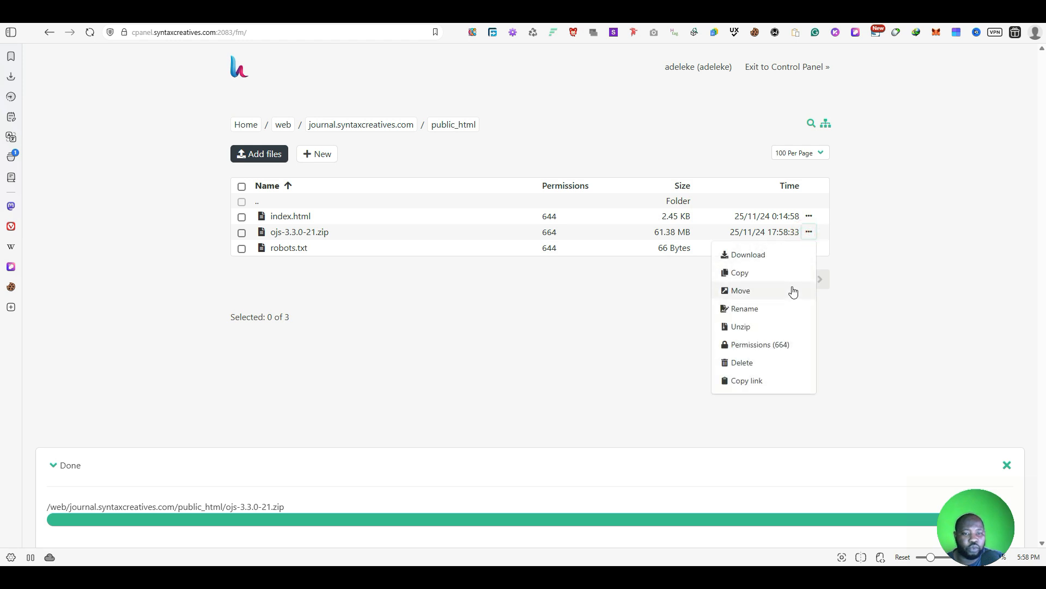
left_click(785, 327)
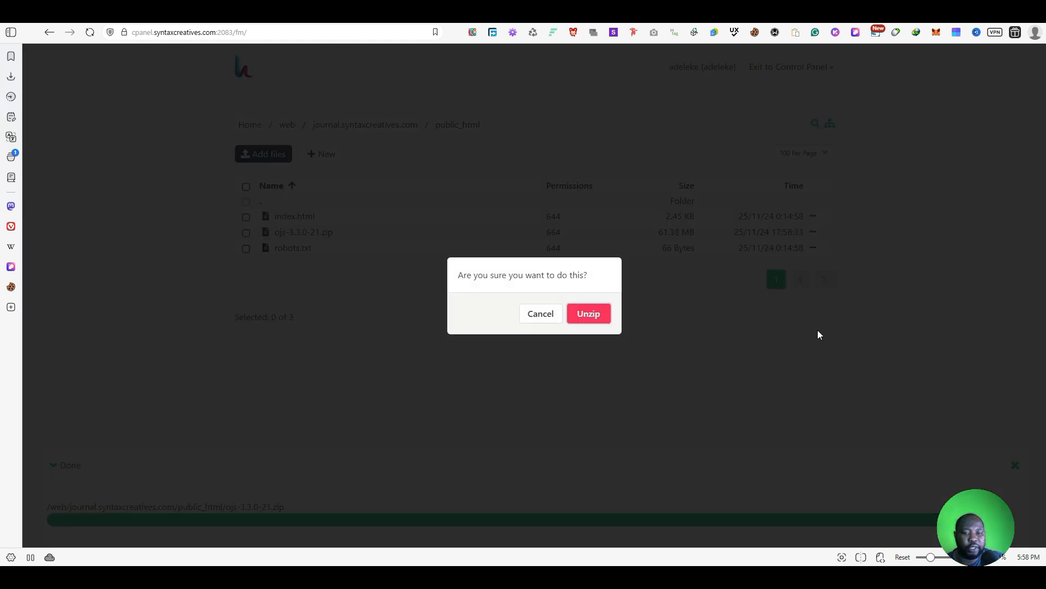
left_click(601, 319)
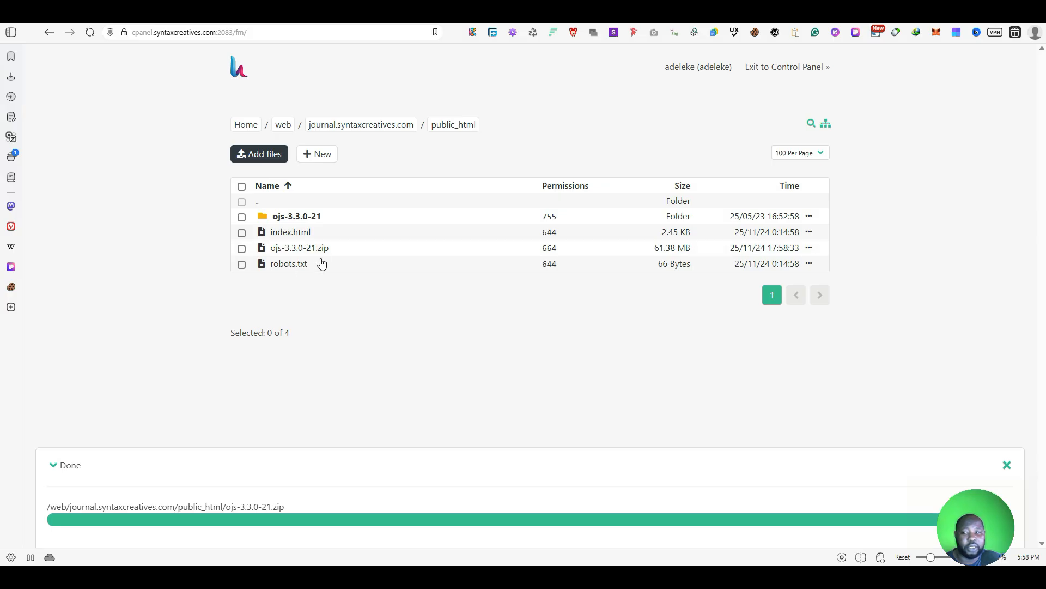
- Delete index.html and robots.txt, then open ojs-3.3.0-21 and select all its contents
left_click(241, 264)
left_click(242, 231)
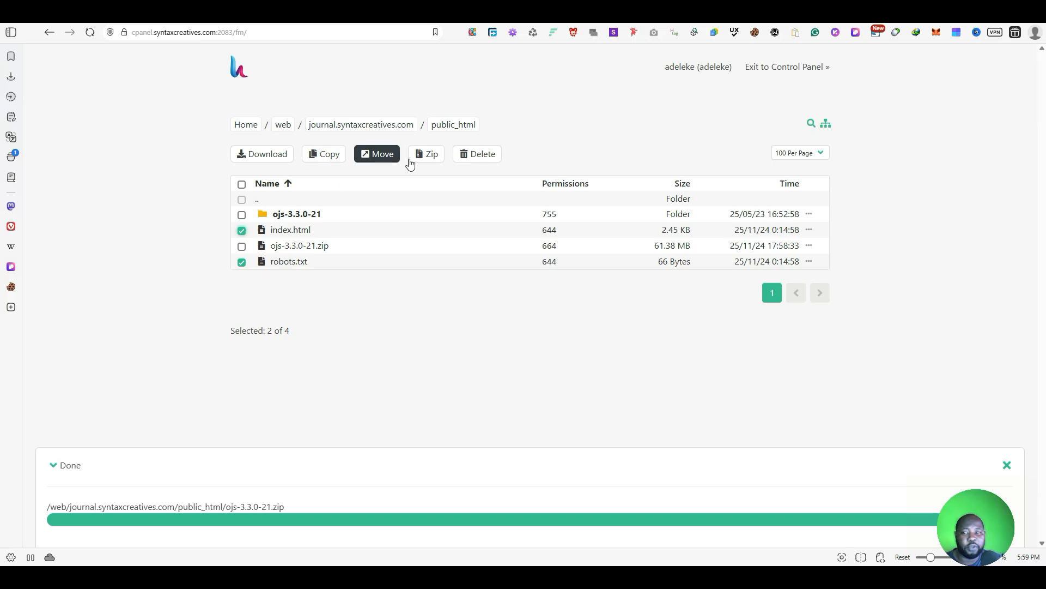
left_click(480, 154)
left_click(583, 313)
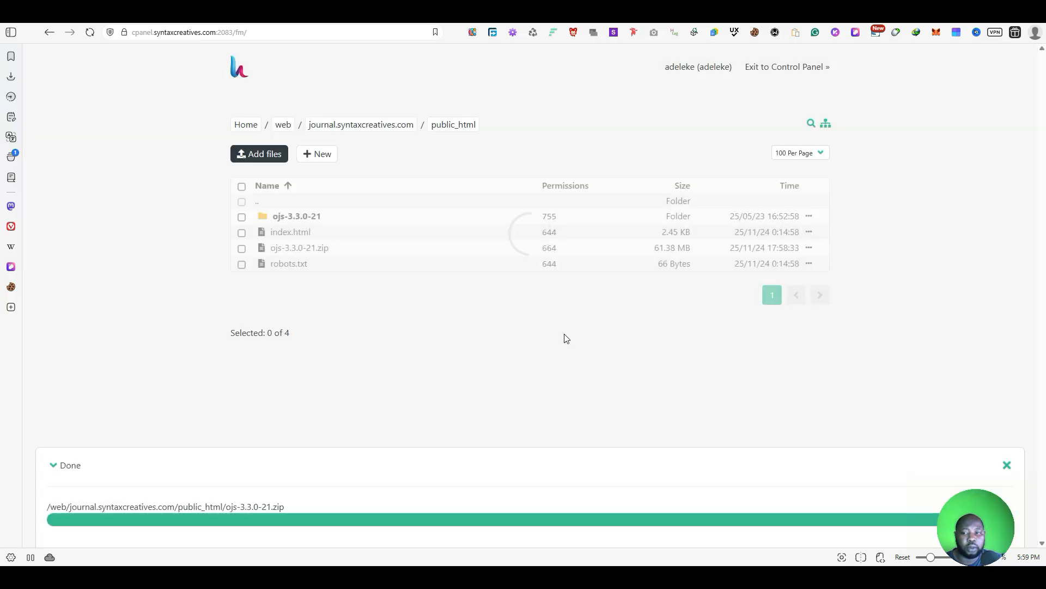
left_click(359, 225)
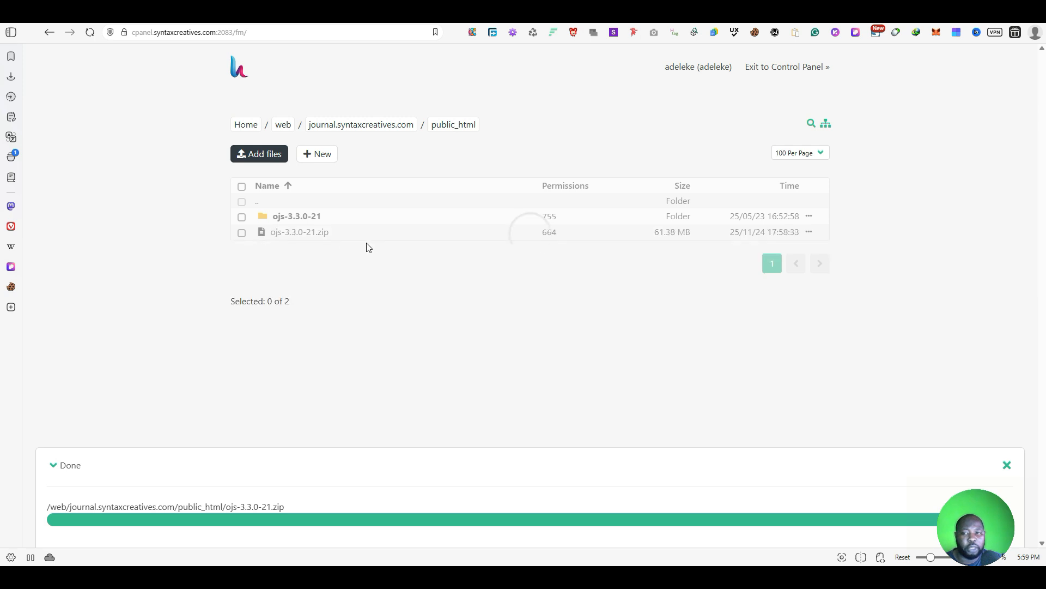
left_click(242, 186)
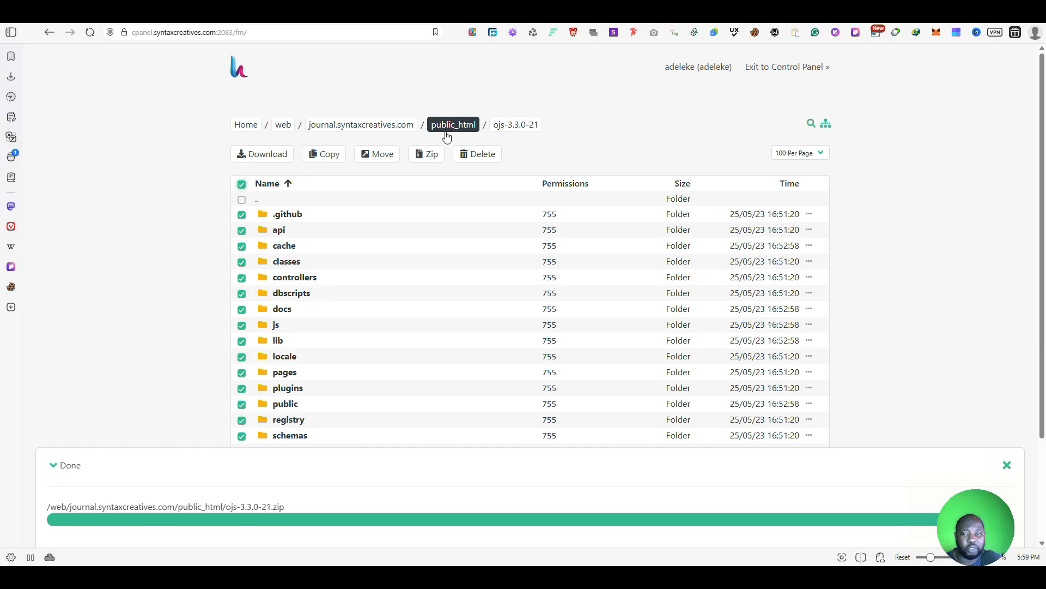
- Move the selected OJS files into web/journal.syntaxcreatives.com/public_html
left_click(368, 154)
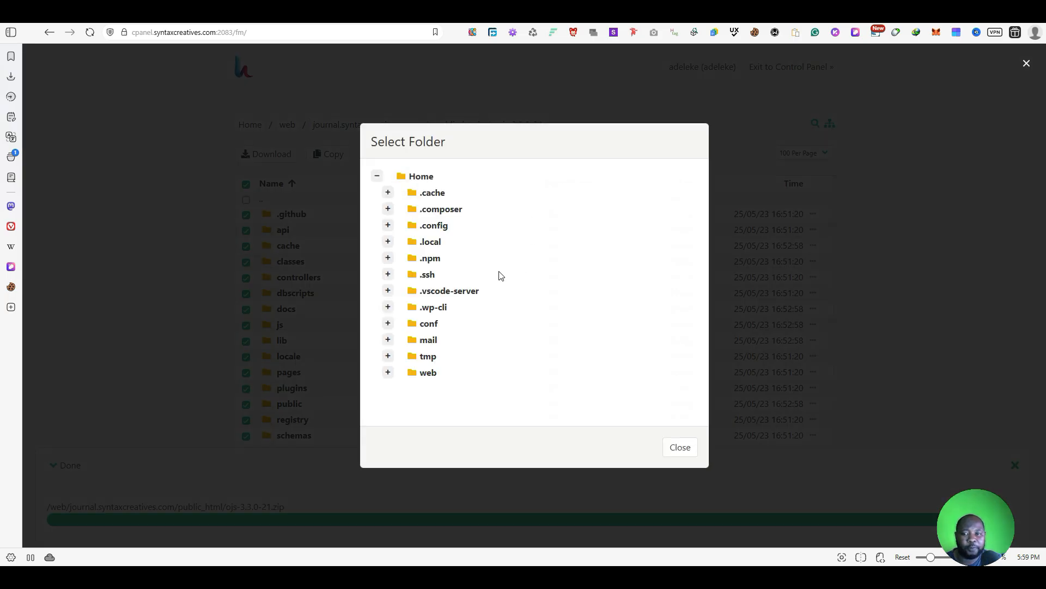
left_click(388, 372)
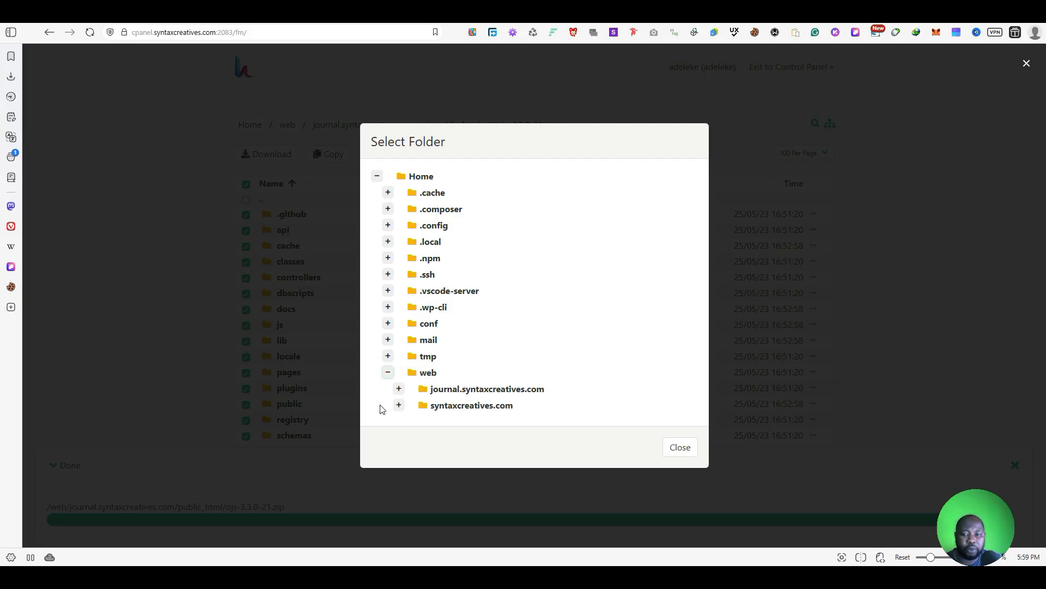
left_click(398, 390)
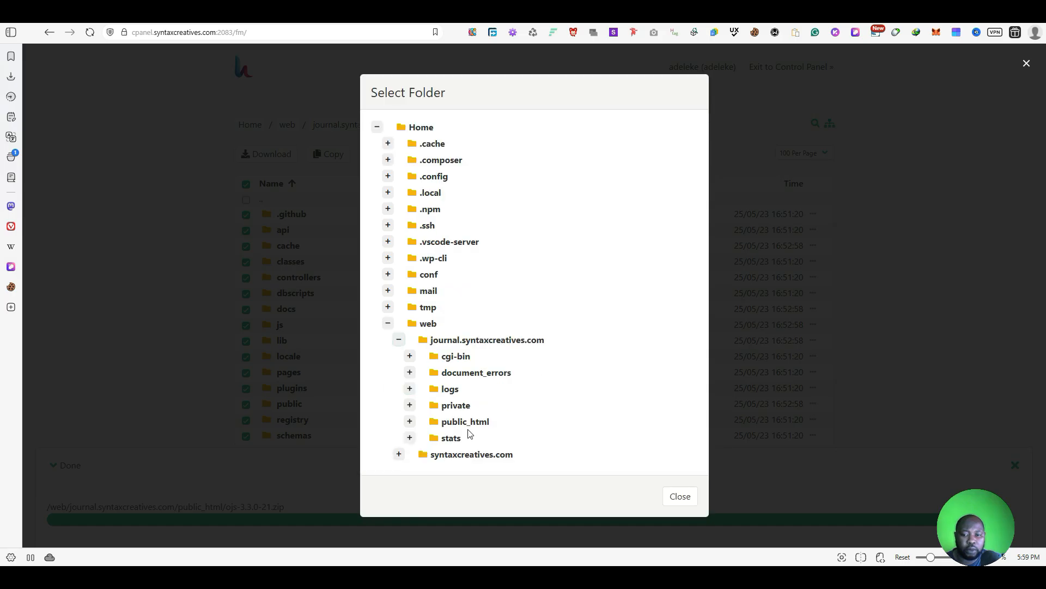
left_click(465, 422)
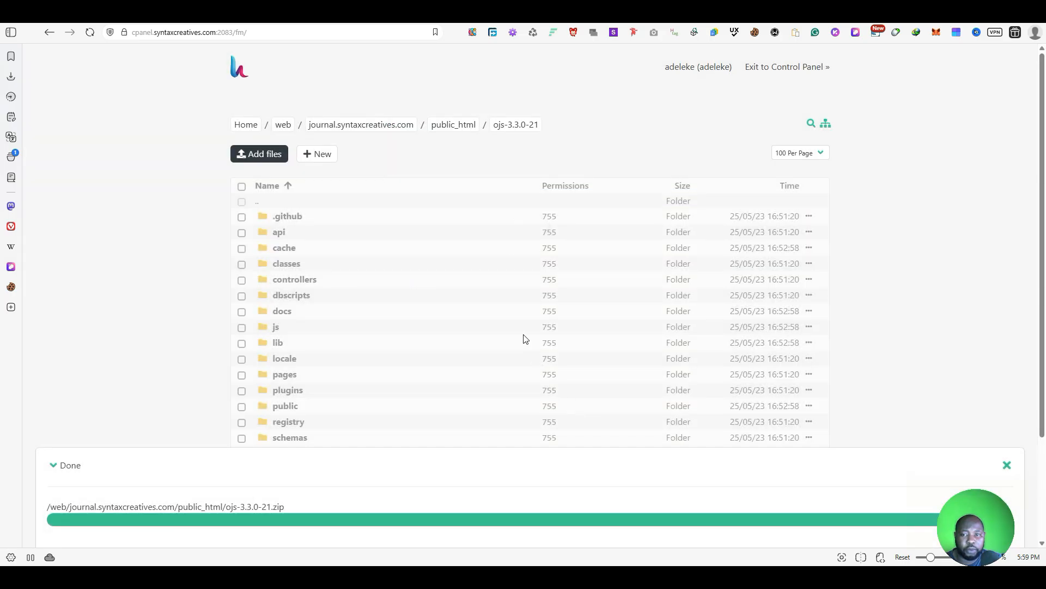
- Return to public_html, dismiss the finished upload panel, and exit the file manager
left_click(453, 125)
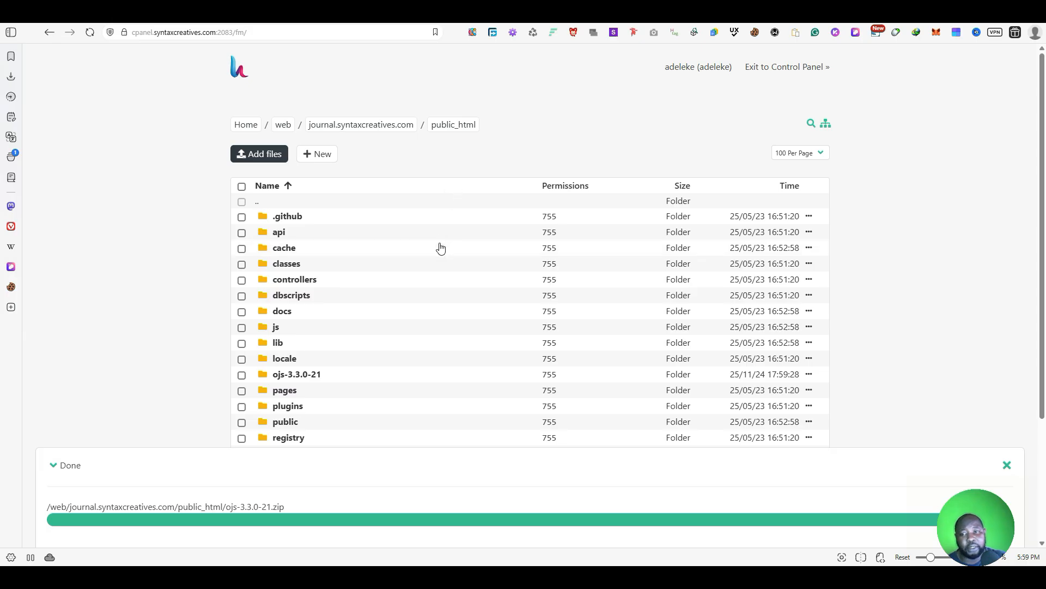
scroll(441, 248, "down", 3)
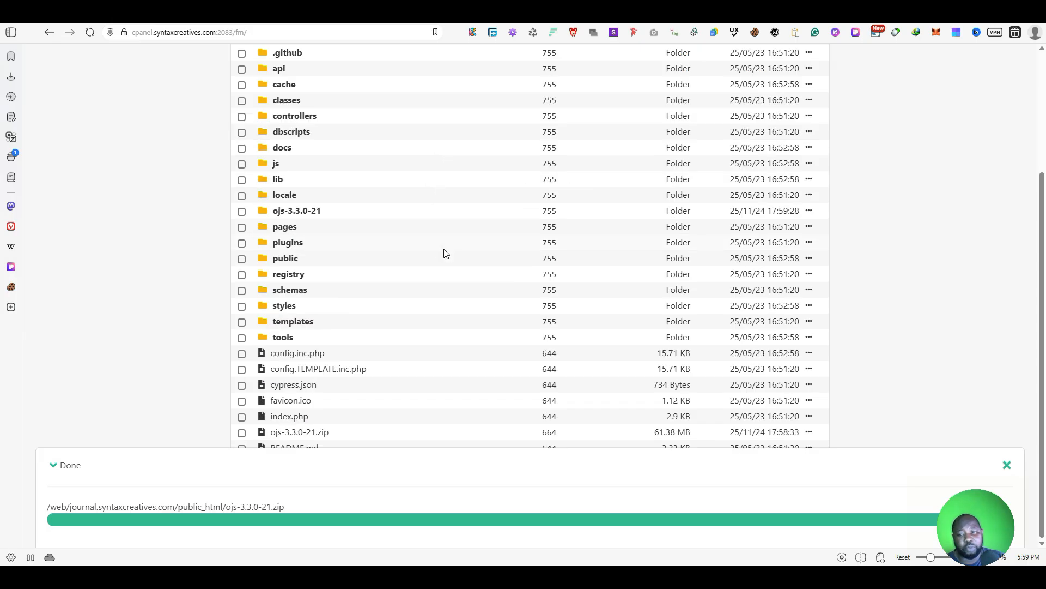
left_click(1006, 467)
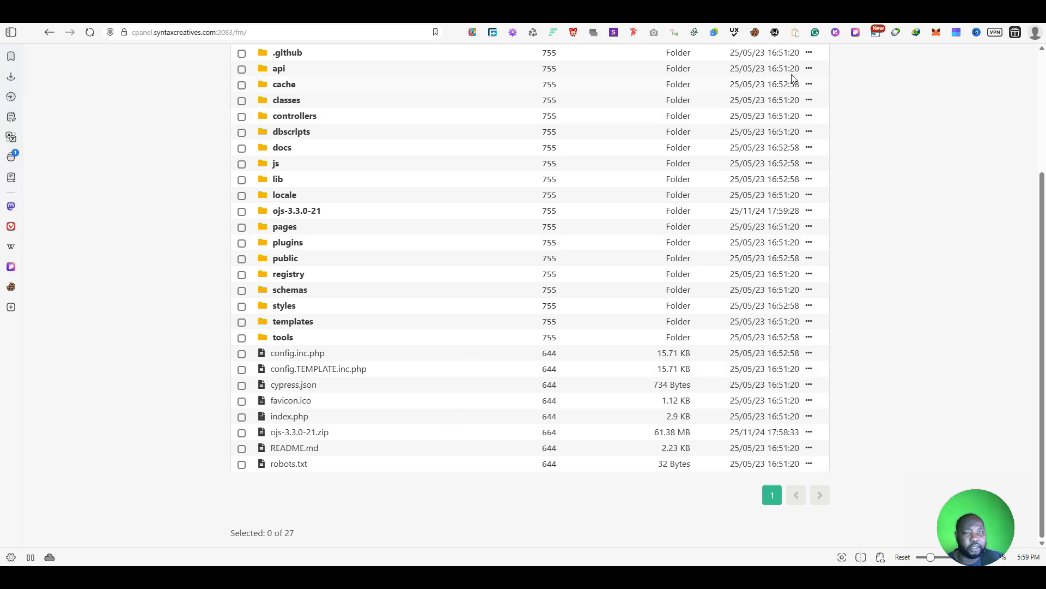
scroll(839, 136, "up", 3)
left_click(807, 71)
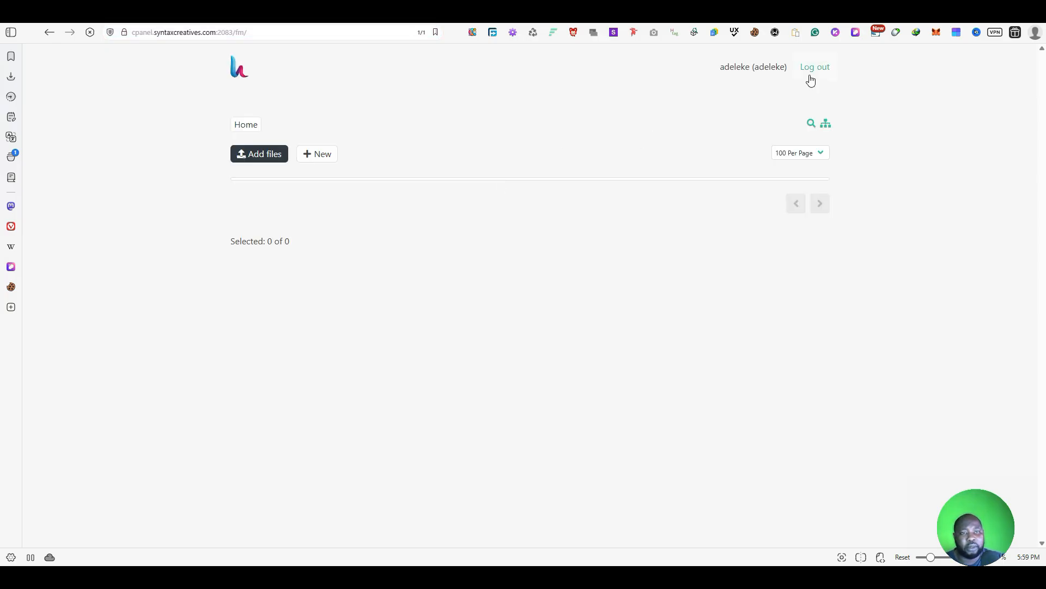
- Go back to the web domains list and visit journal.syntaxcreatives.com
left_click(750, 68)
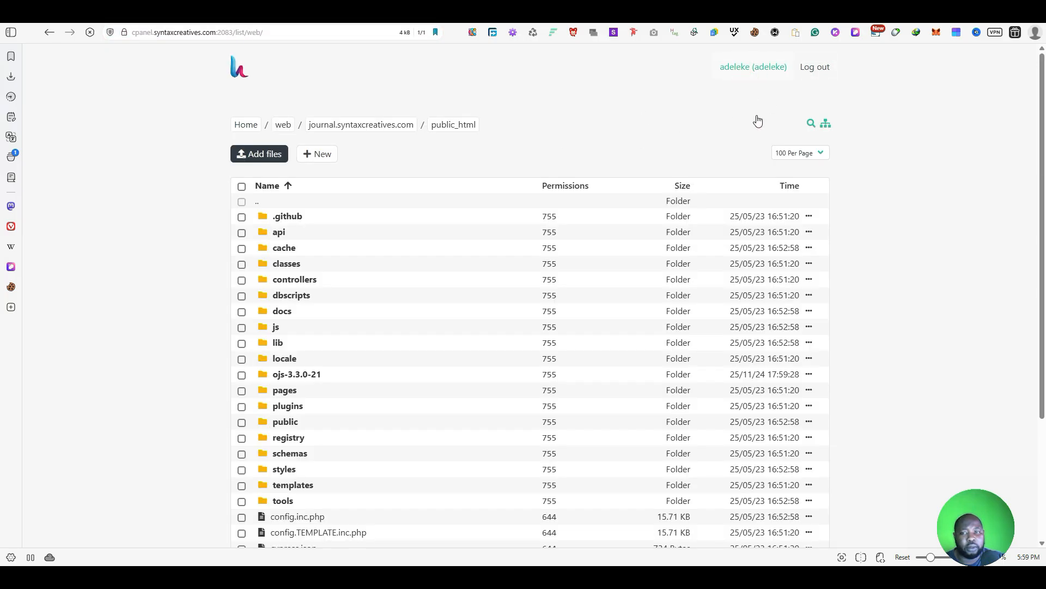
mouse_move(417, 211)
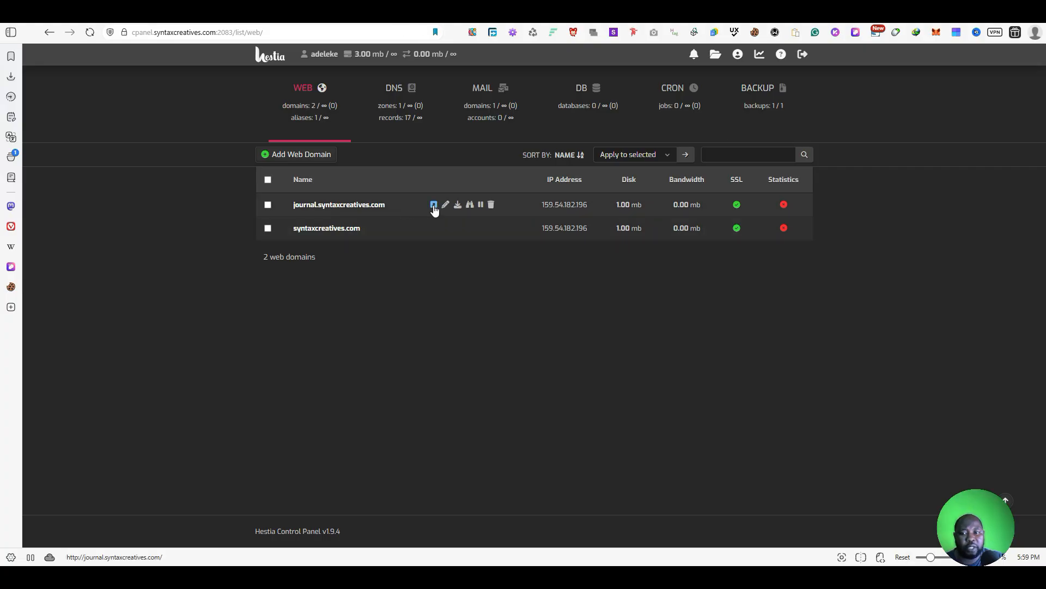
left_click(434, 206)
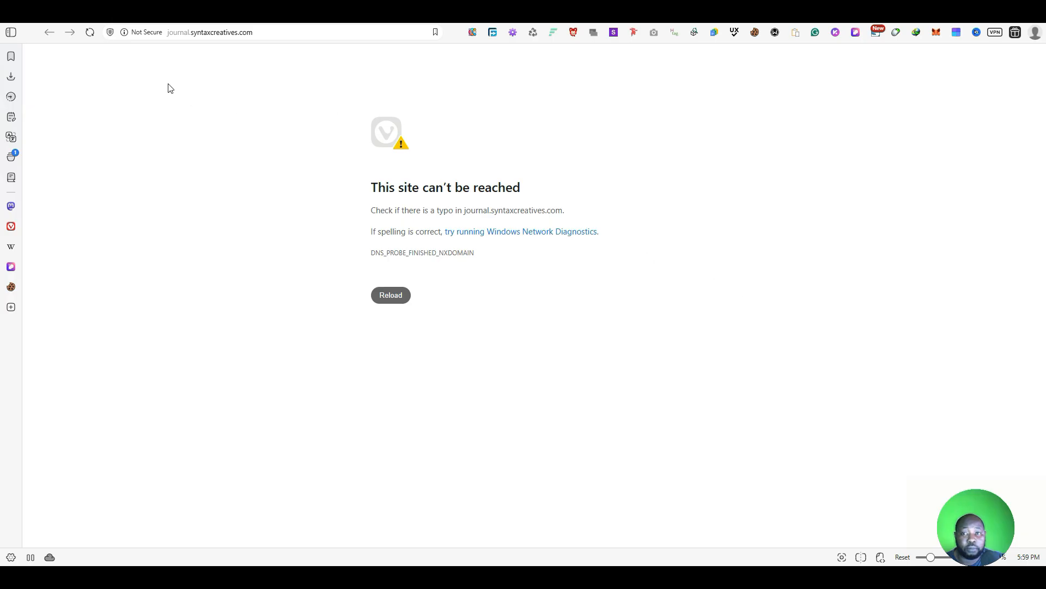
- Reload journal.syntaxcreatives.com to retry loading the site
left_click(321, 32)
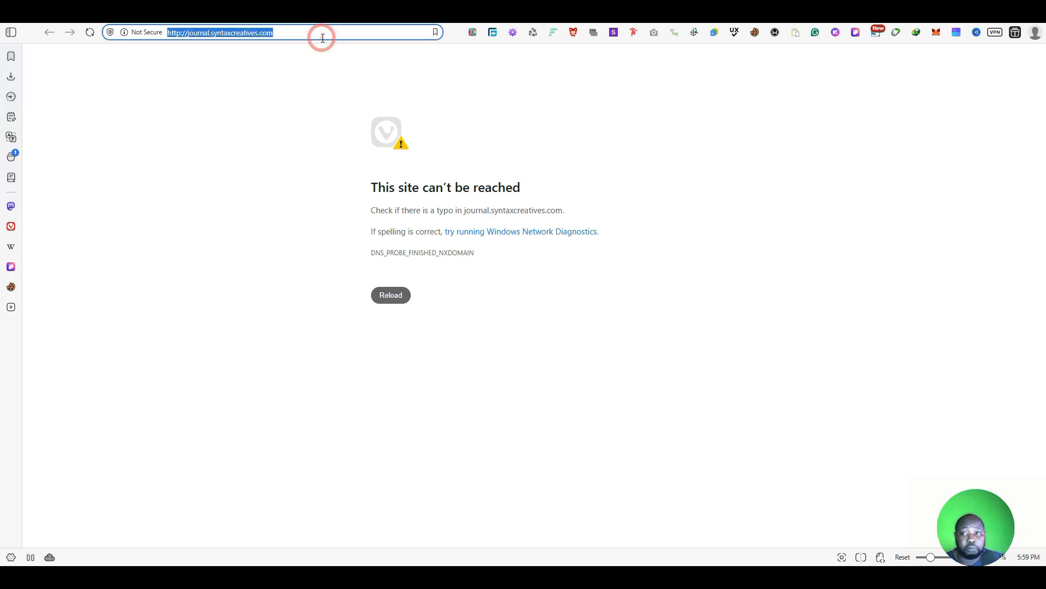
left_click(89, 32)
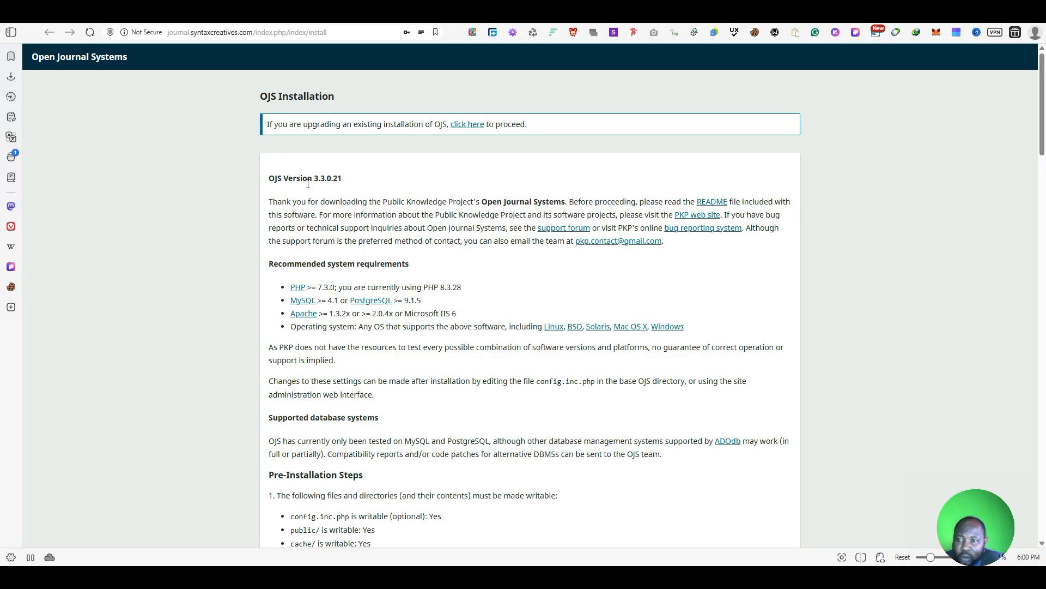
scroll(314, 245, "down", 2)
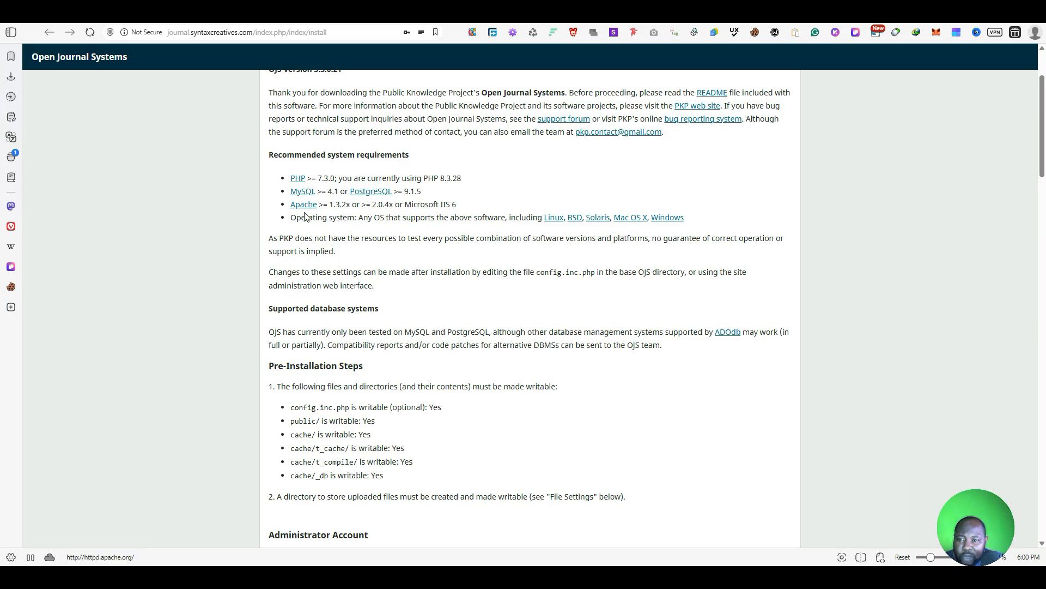
scroll(287, 303, "down", 8)
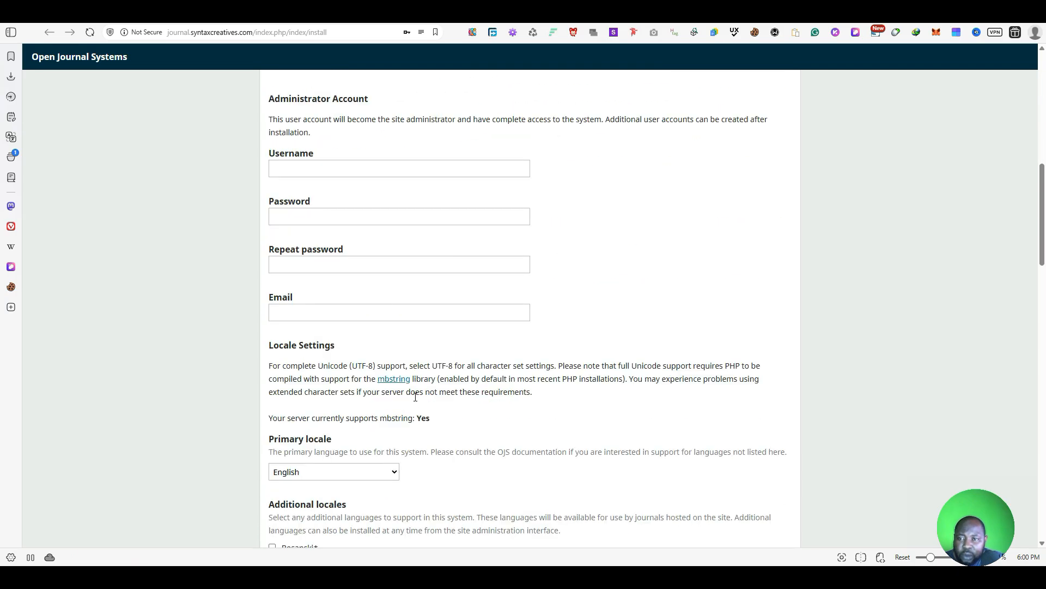
scroll(415, 397, "down", 18)
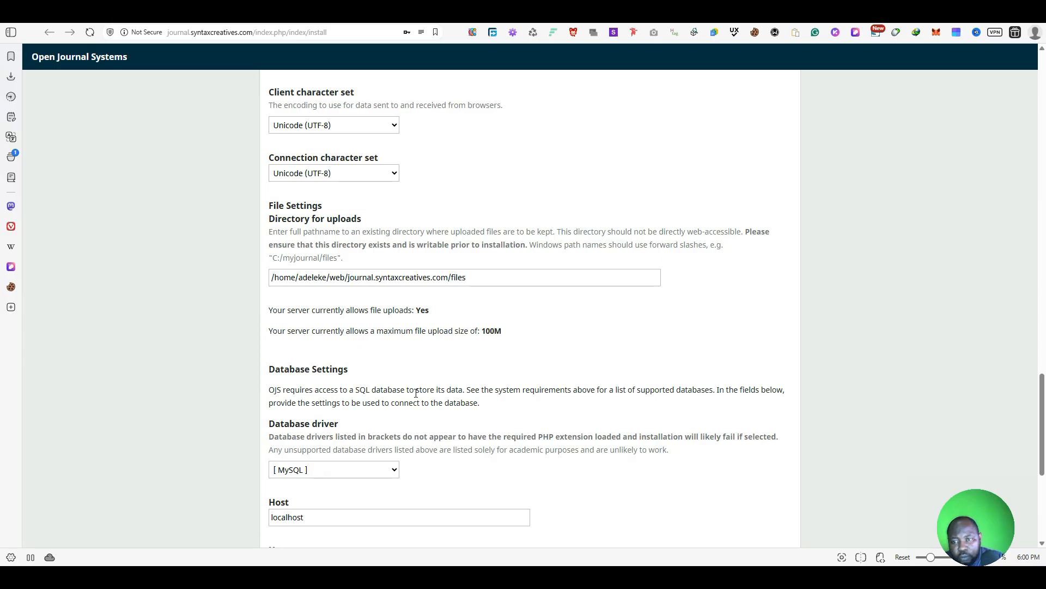
scroll(417, 393, "down", 3)
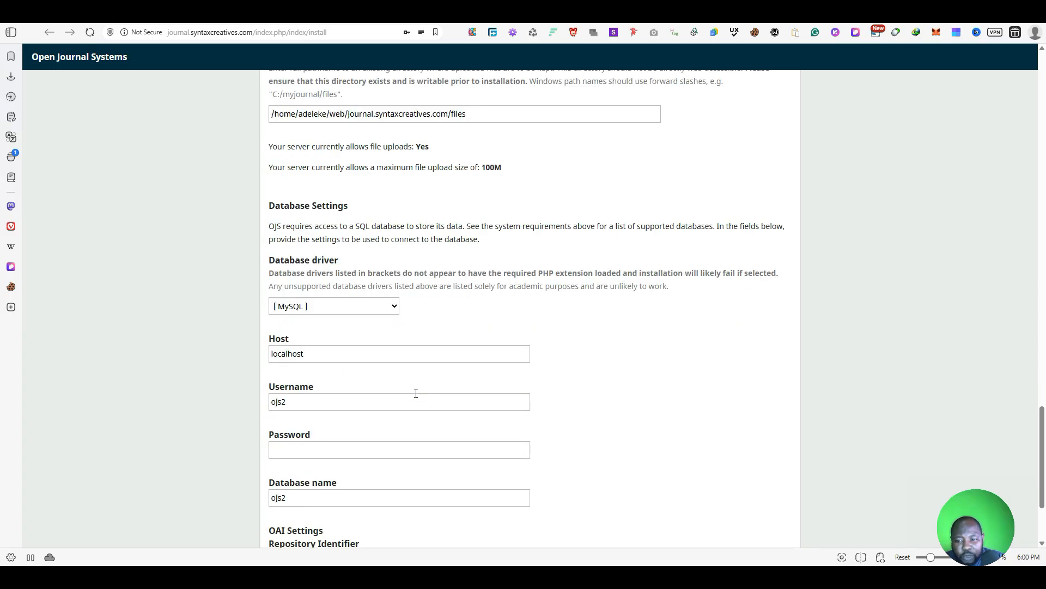
left_click(393, 307)
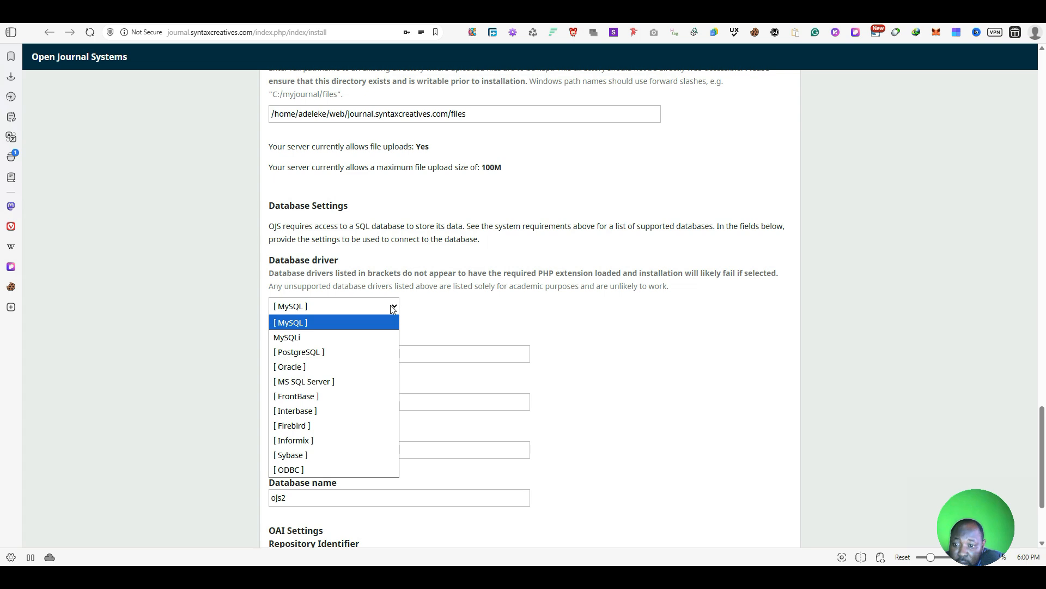
left_click(500, 309)
left_click(388, 303)
left_click(545, 310)
scroll(598, 357, "down", 3)
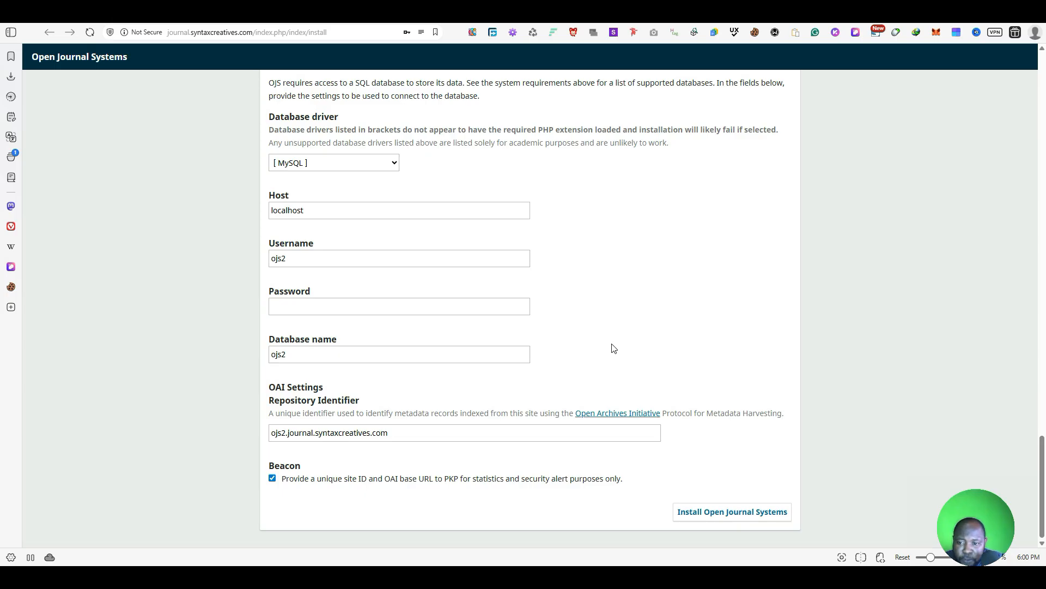
scroll(612, 345, "up", 6)
scroll(613, 348, "up", 15)
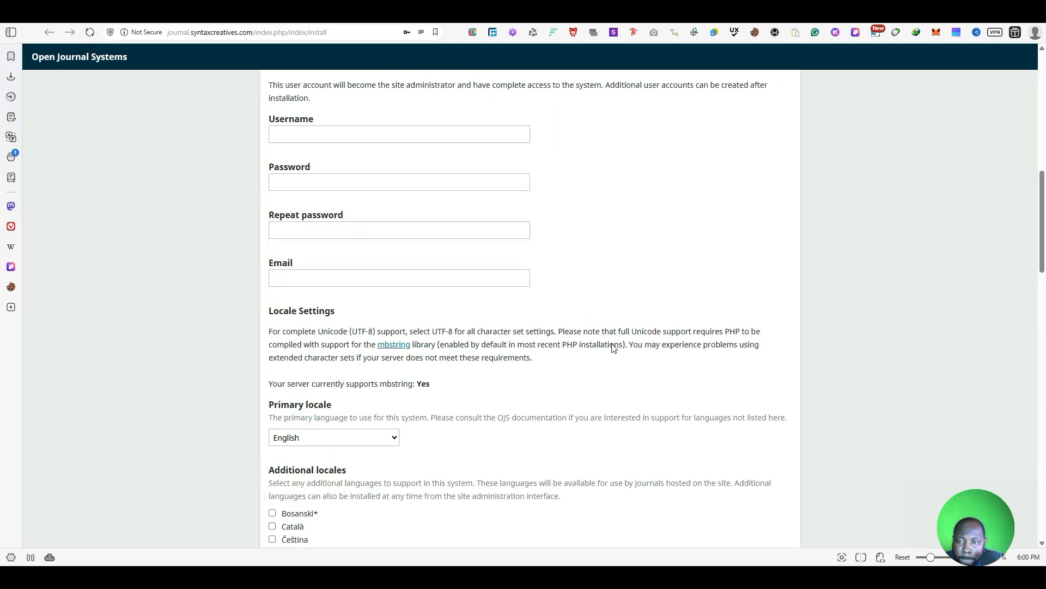
scroll(614, 347, "up", 4)
scroll(612, 347, "up", 7)
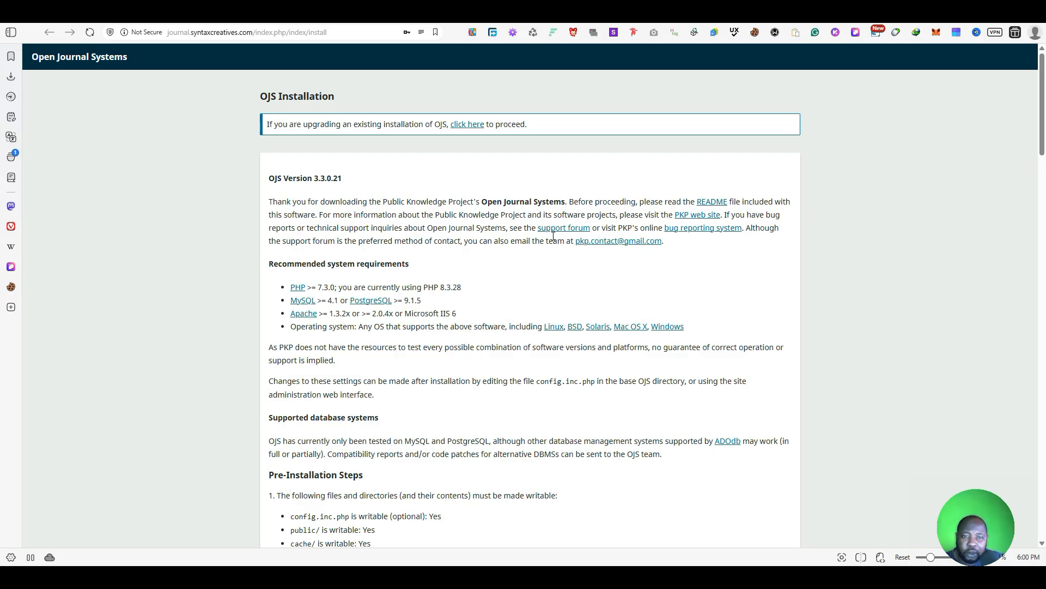
scroll(457, 259, "down", 3)
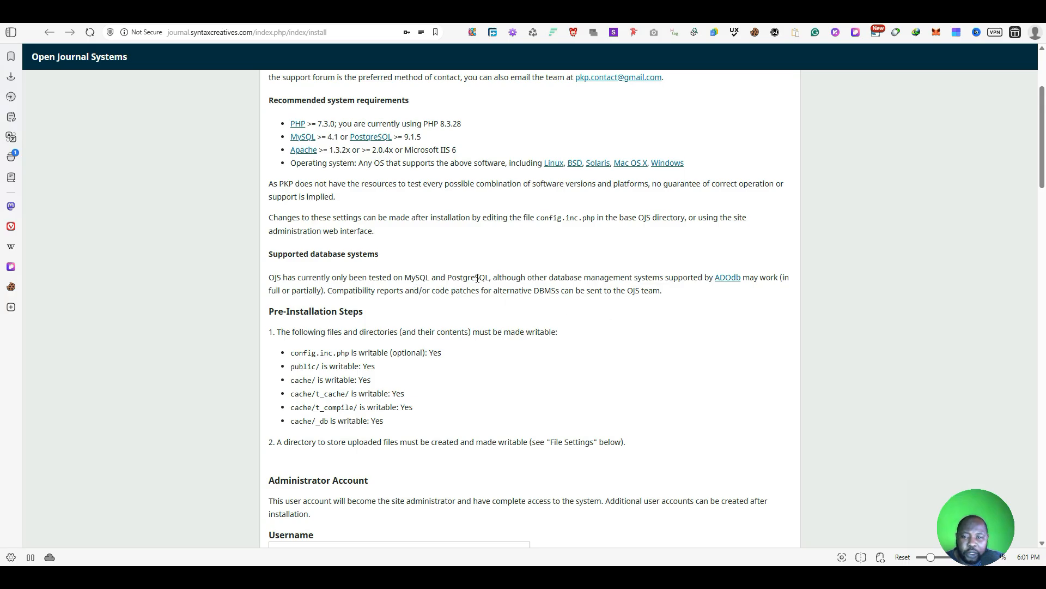
scroll(507, 333, "down", 5)
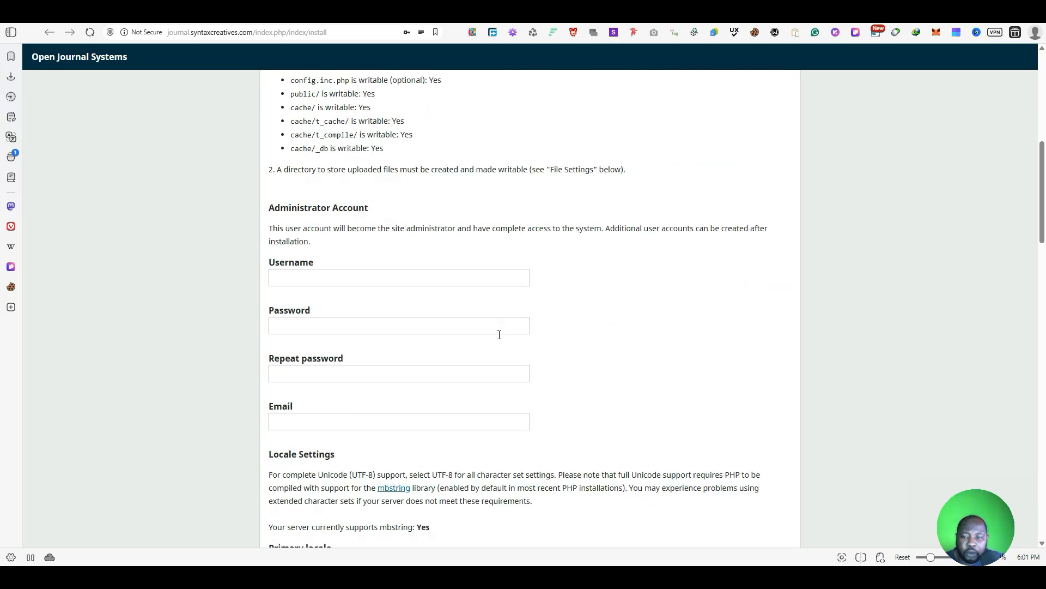
- Enter an administrator username, a password, and the administrator e-mail address
left_click(355, 278)
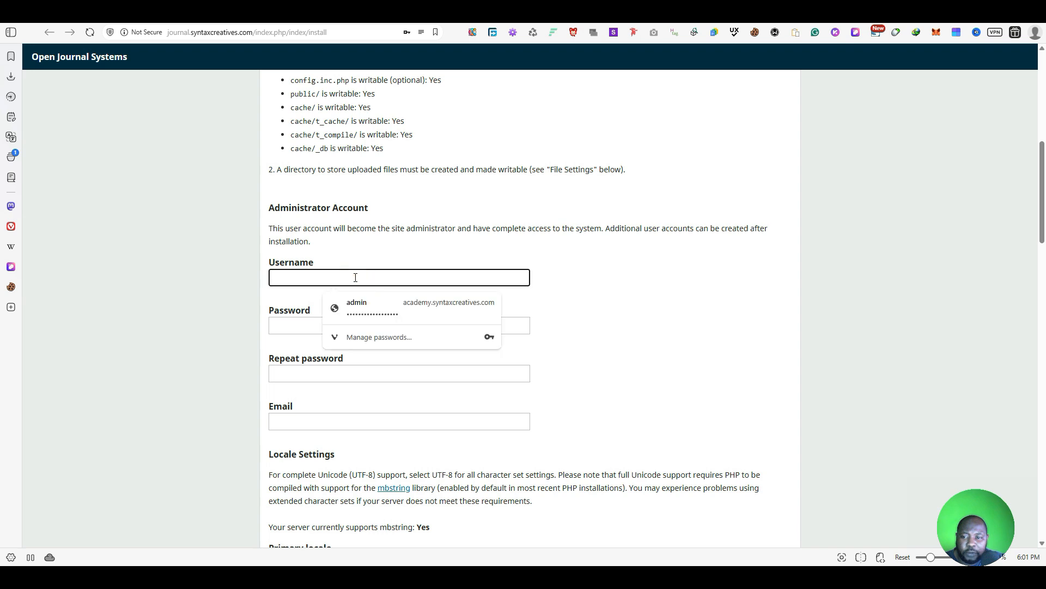
type("administrator")
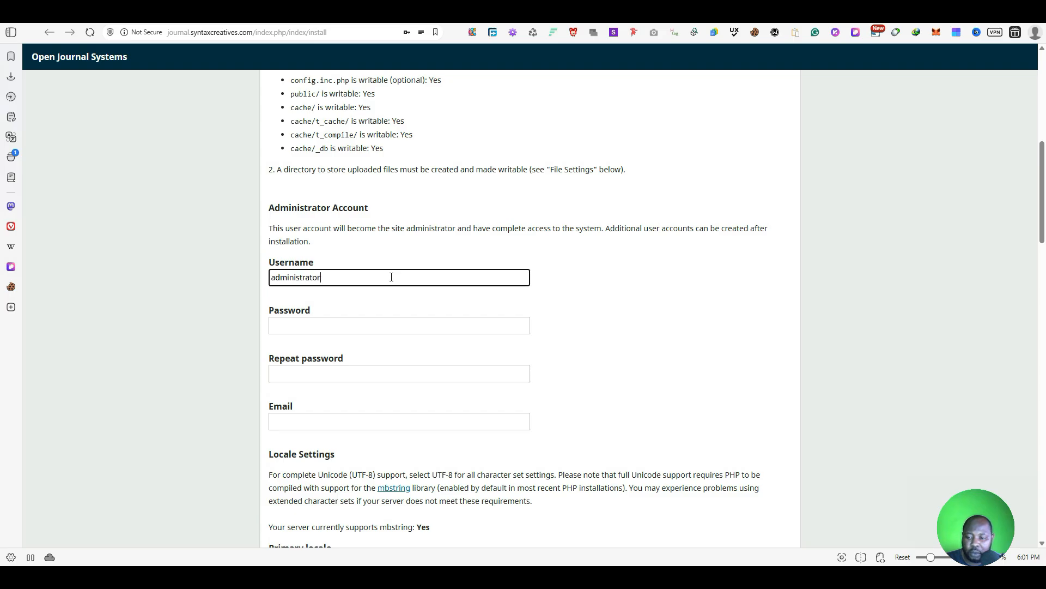
key("Tab")
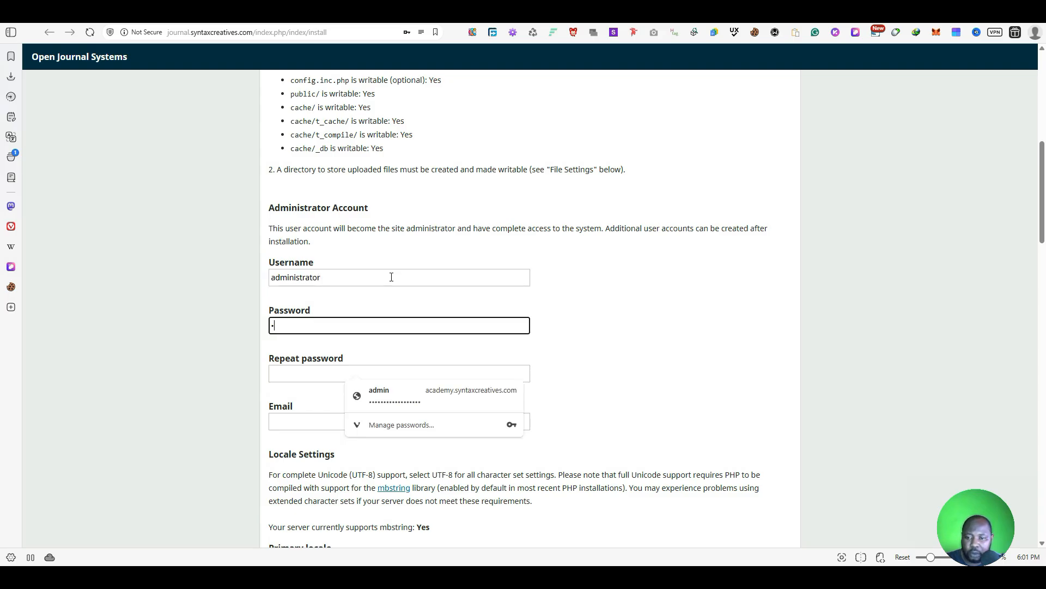
key("Tab")
key("Tab")
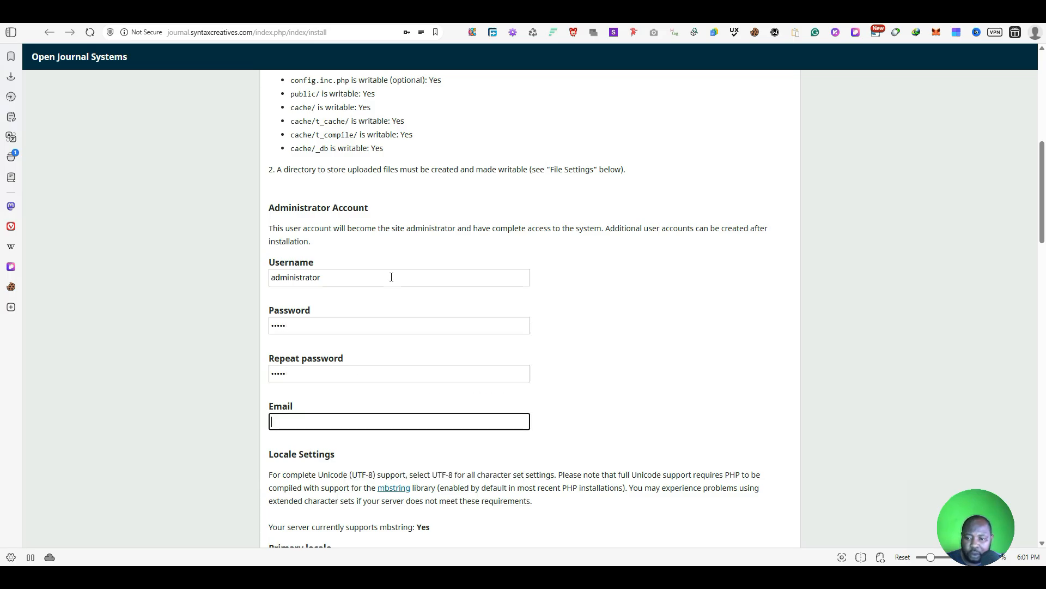
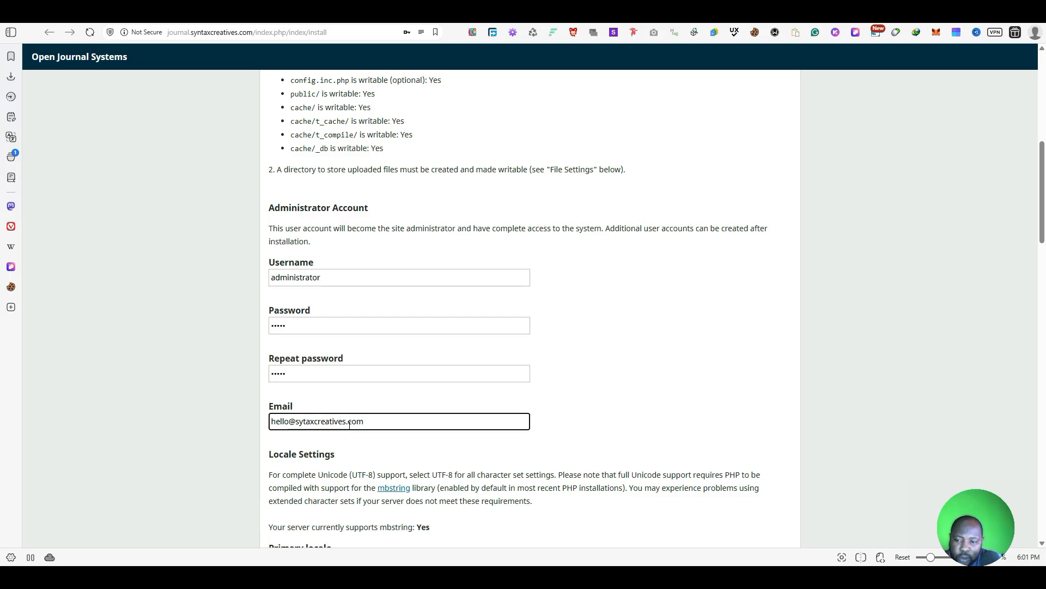
left_click(628, 419)
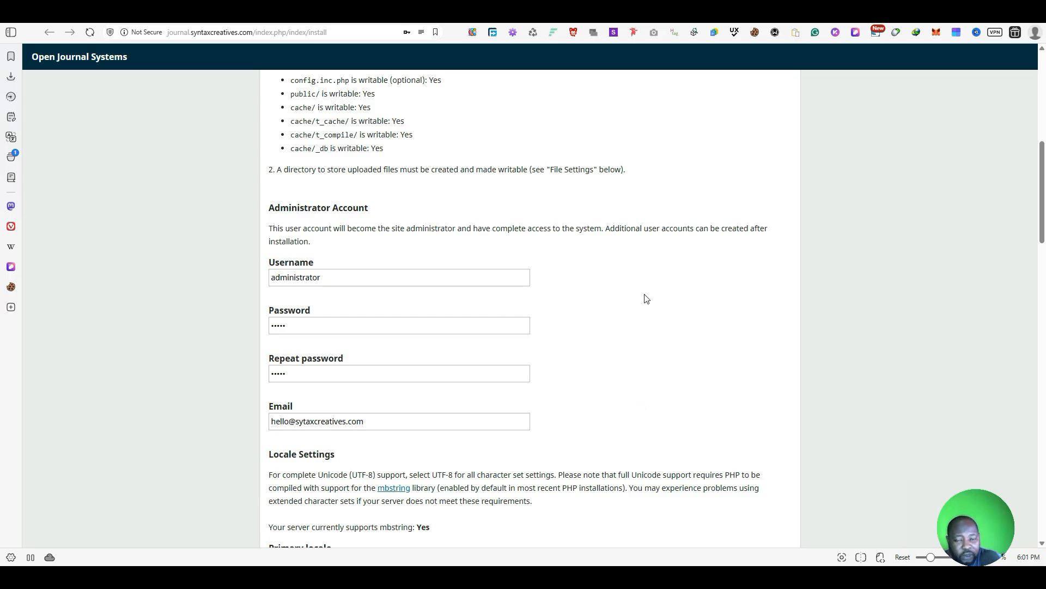
- Replace the username with a different one, set a new password, and begin repeating it
left_click_drag(331, 280, 269, 281)
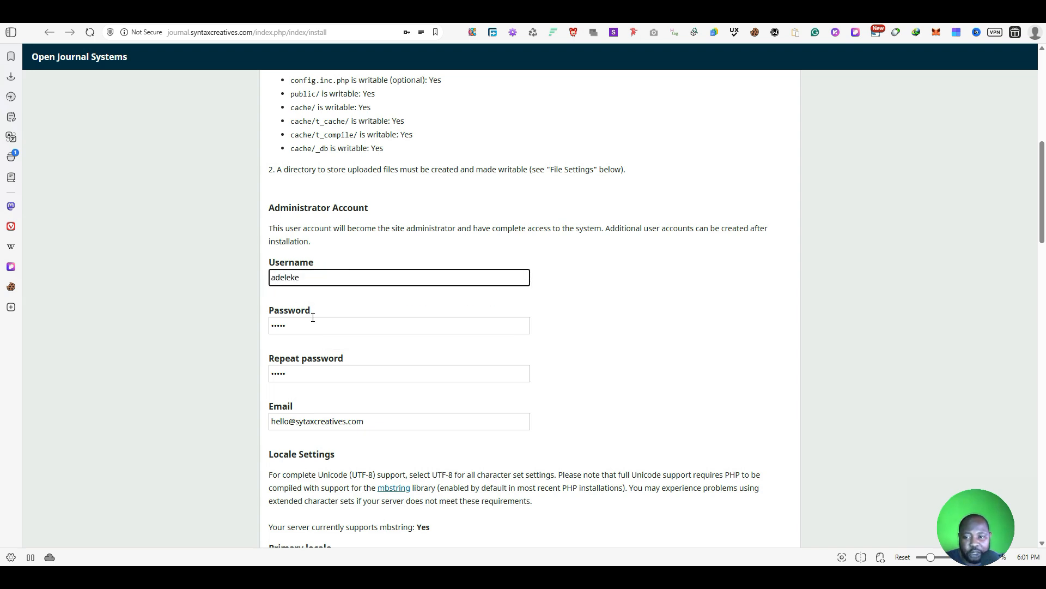
key("Tab")
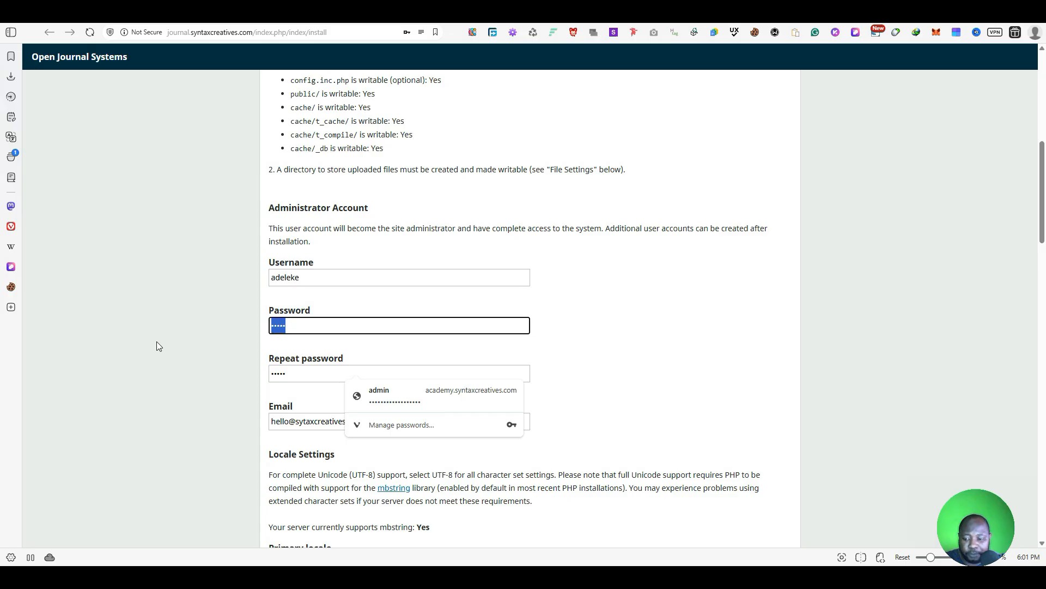
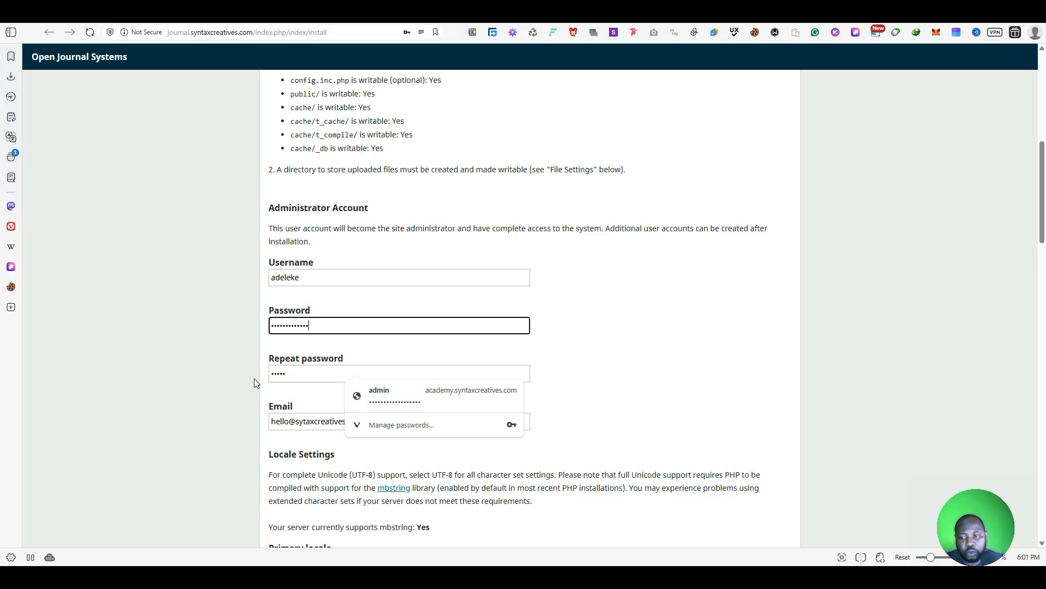
key("Tab")
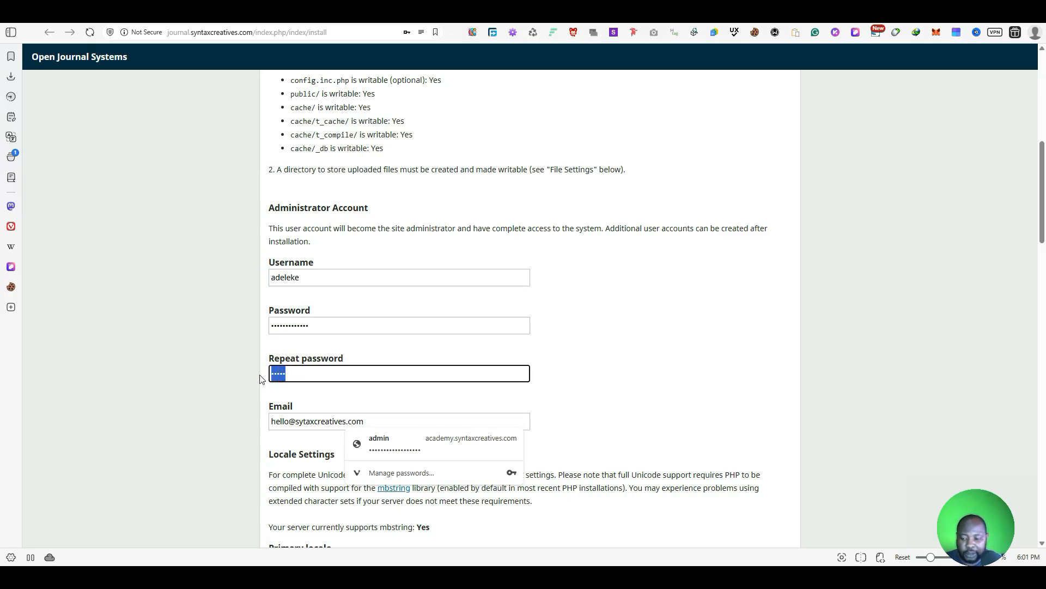
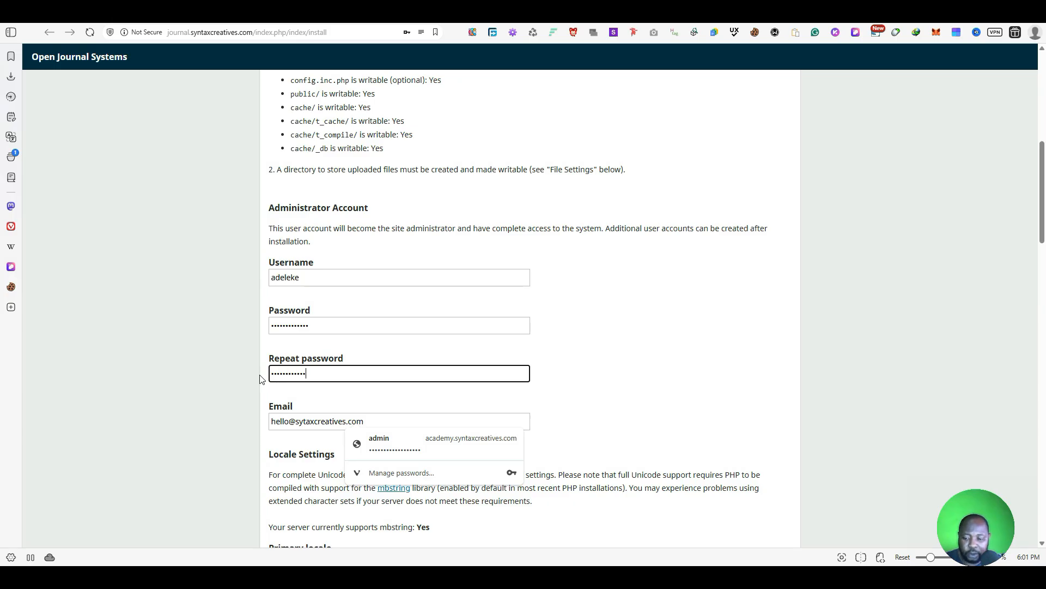
- Tick English under Additional locales on the OJS install form
left_click(593, 358)
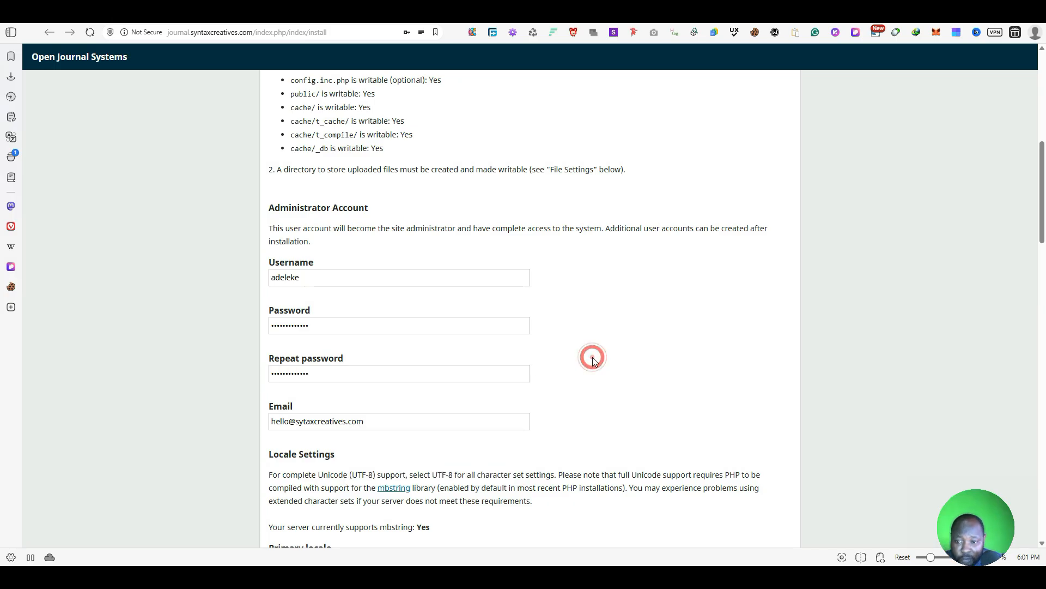
scroll(599, 357, "down", 2)
scroll(430, 337, "down", 5)
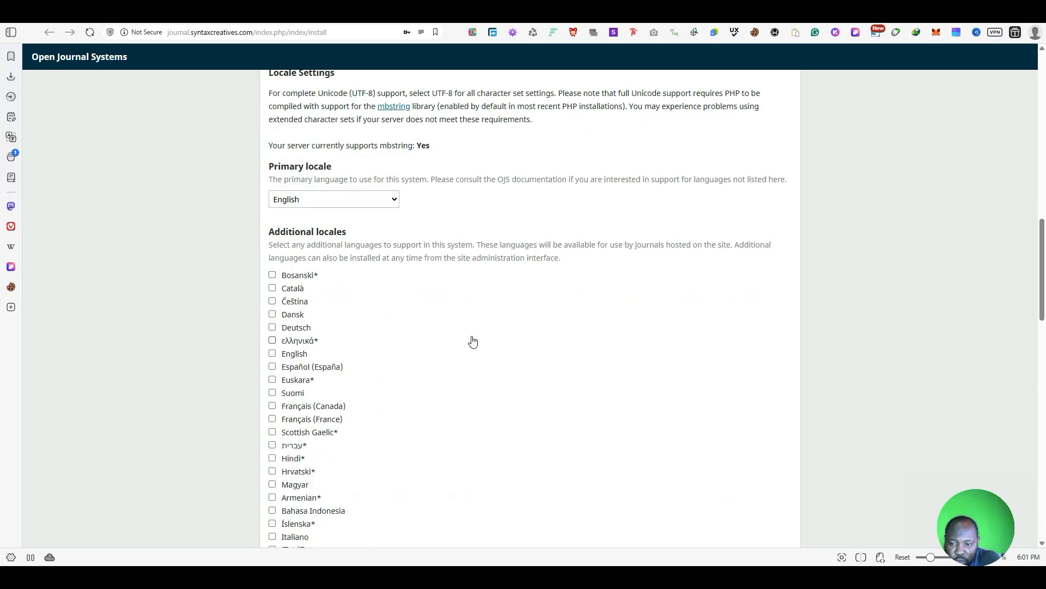
left_click(271, 354)
- Select the end of the Directory for uploads path, leaving the path unchanged
scroll(539, 347, "down", 6)
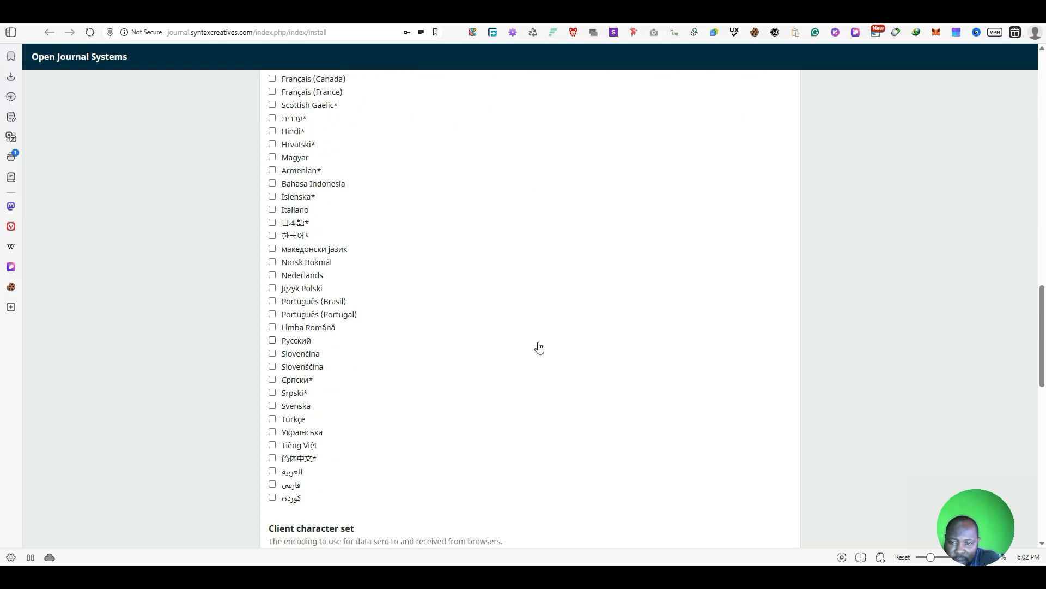
scroll(539, 347, "down", 4)
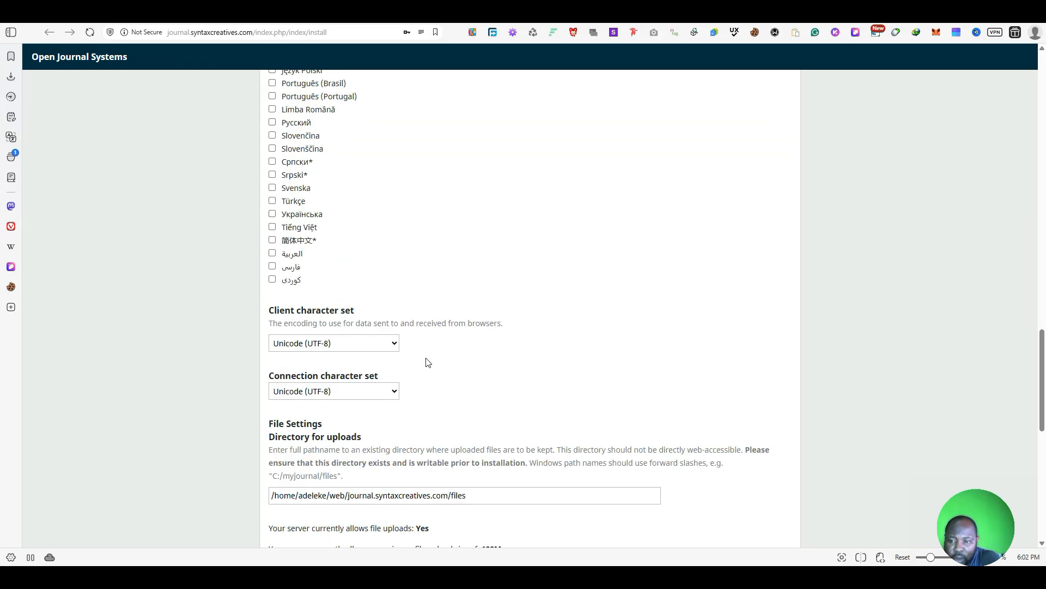
scroll(456, 372, "down", 3)
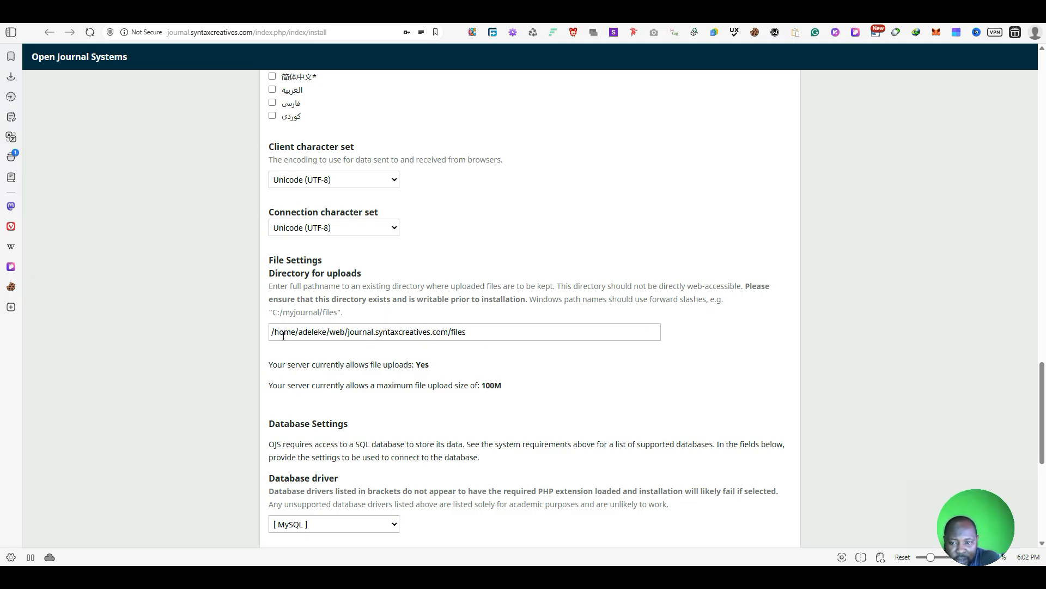
left_click_drag(474, 333, 454, 332)
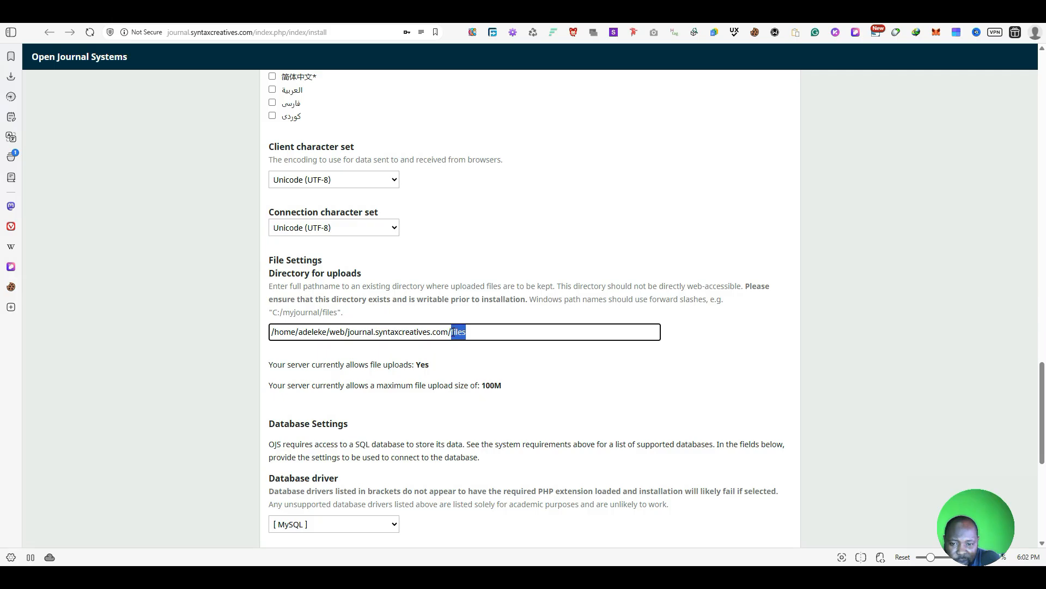
scroll(596, 377, "down", 5)
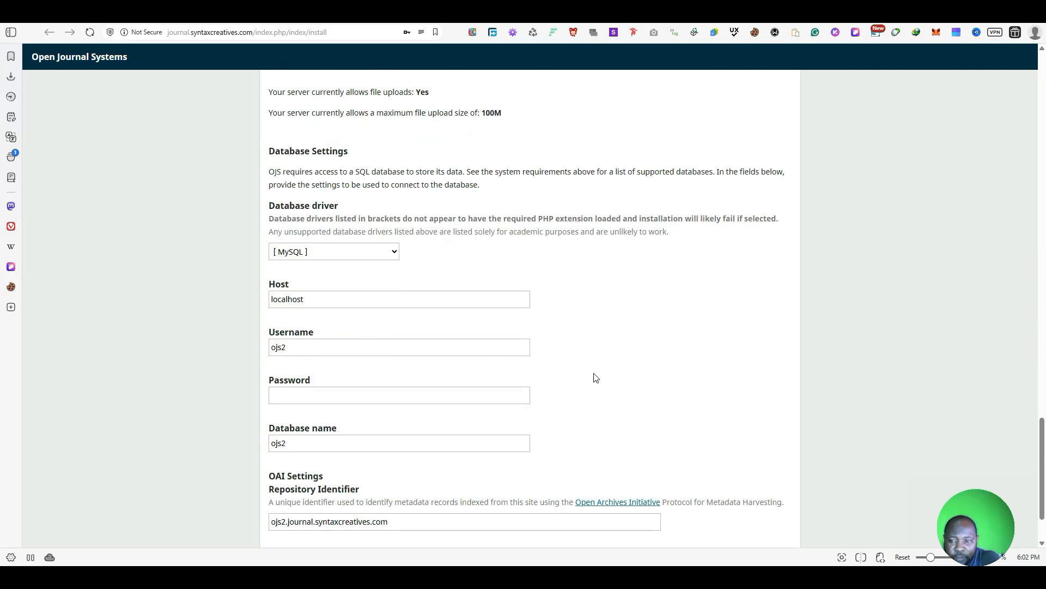
scroll(596, 377, "down", 1)
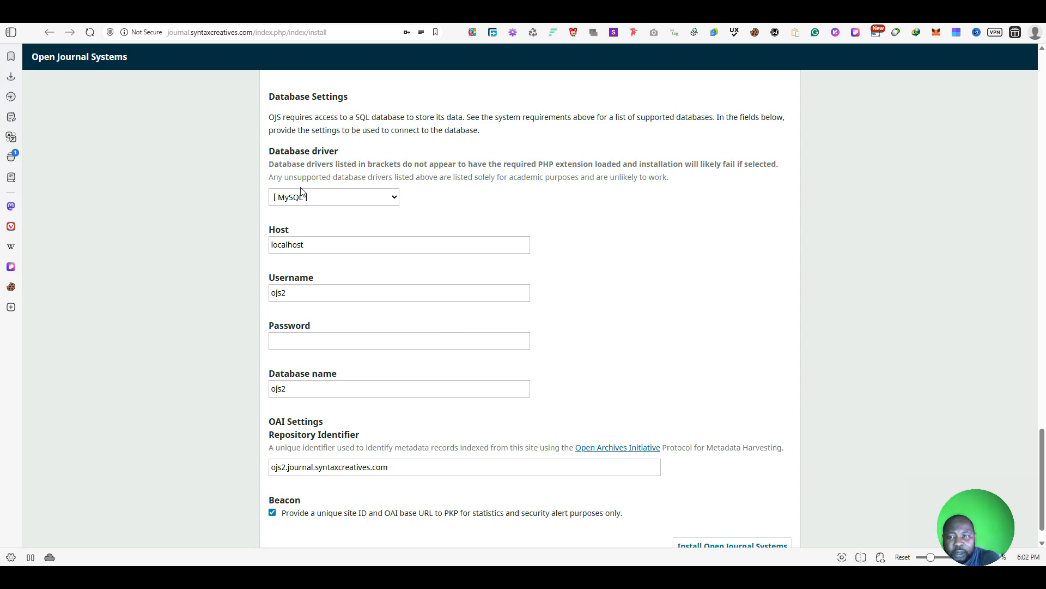
- Draft a Perplexity follow-up asking which database to choose for OJS on HestiaCP, checking the installer's driver list
left_click(421, 12)
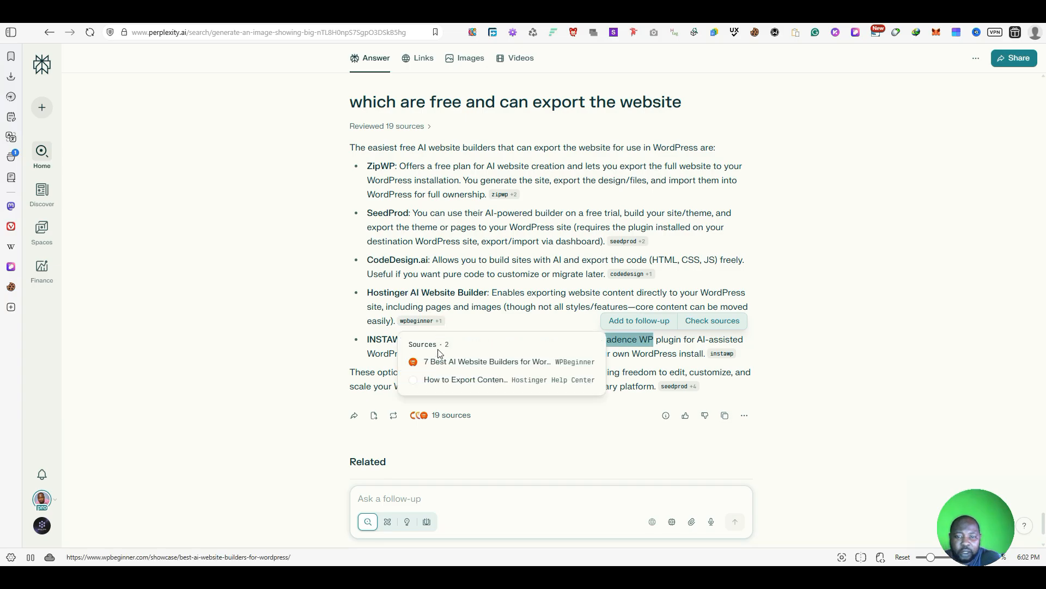
left_click(421, 487)
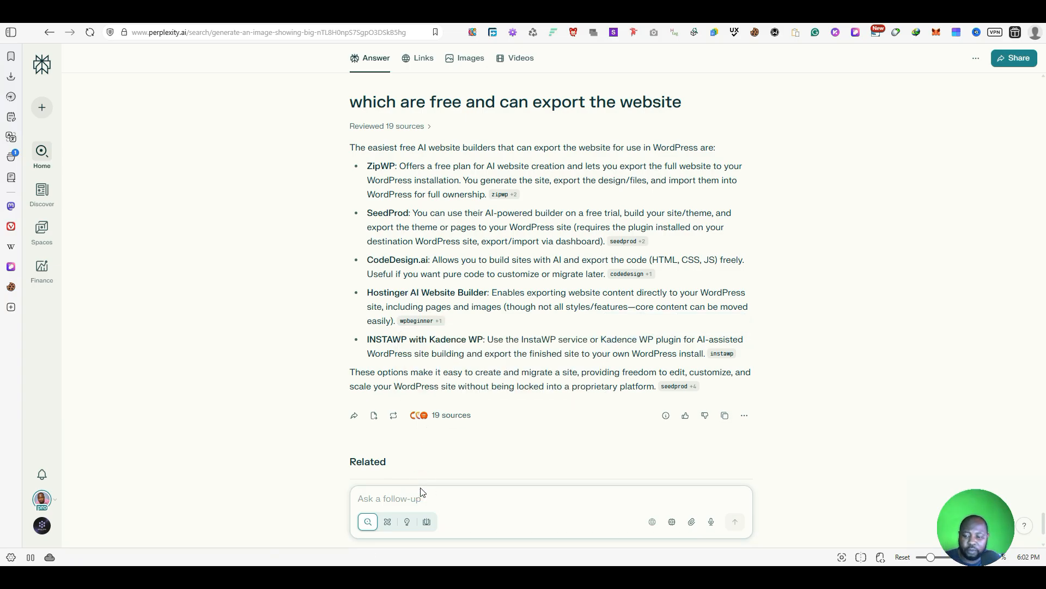
type("whih database selection should i choose fo")
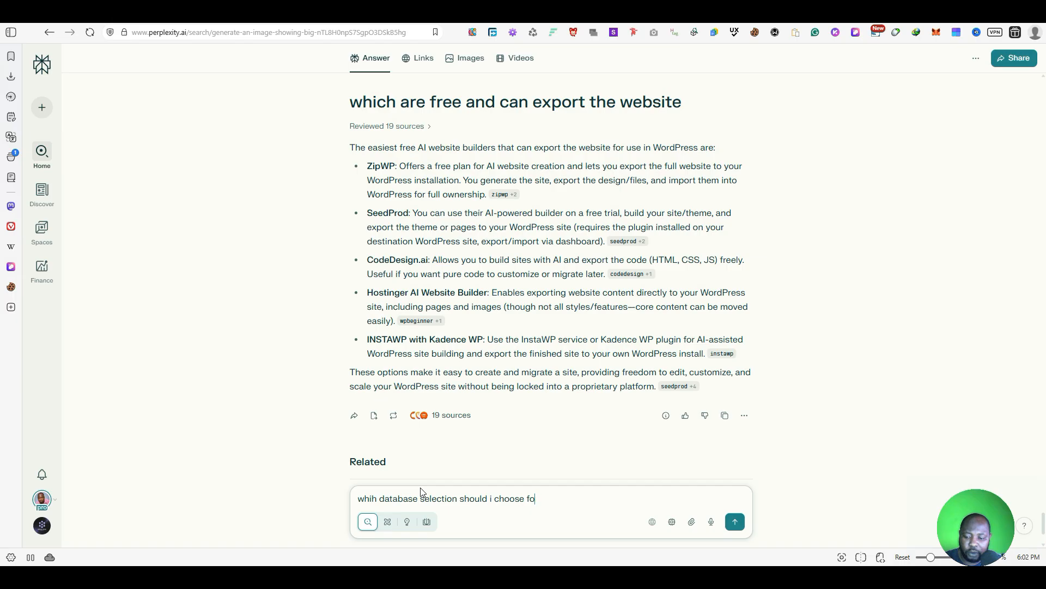
type("t ojs on")
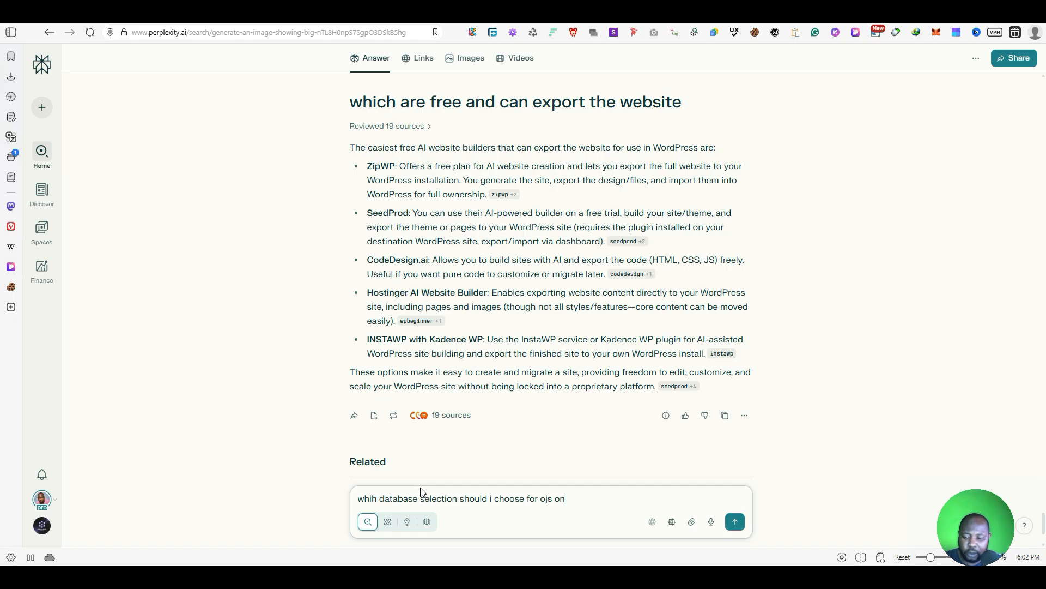
type(" hestiacp mysql or")
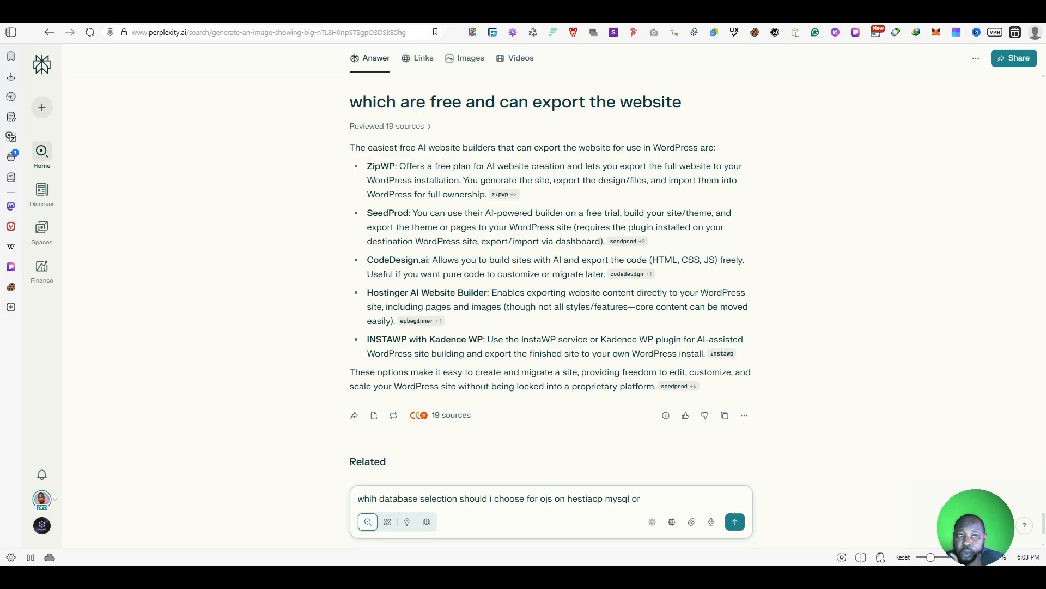
left_click(834, 15)
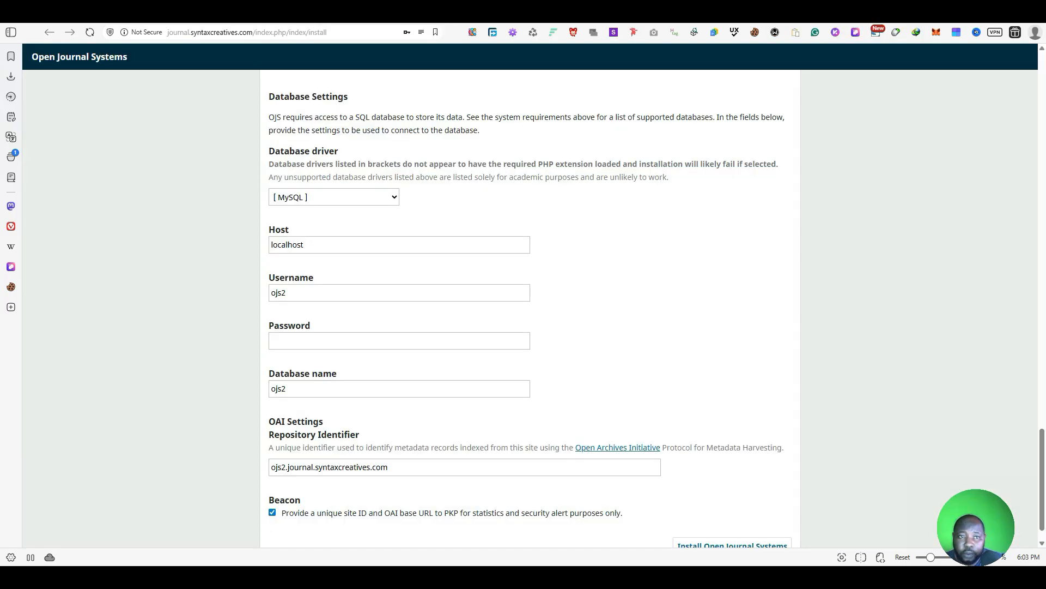
left_click(341, 198)
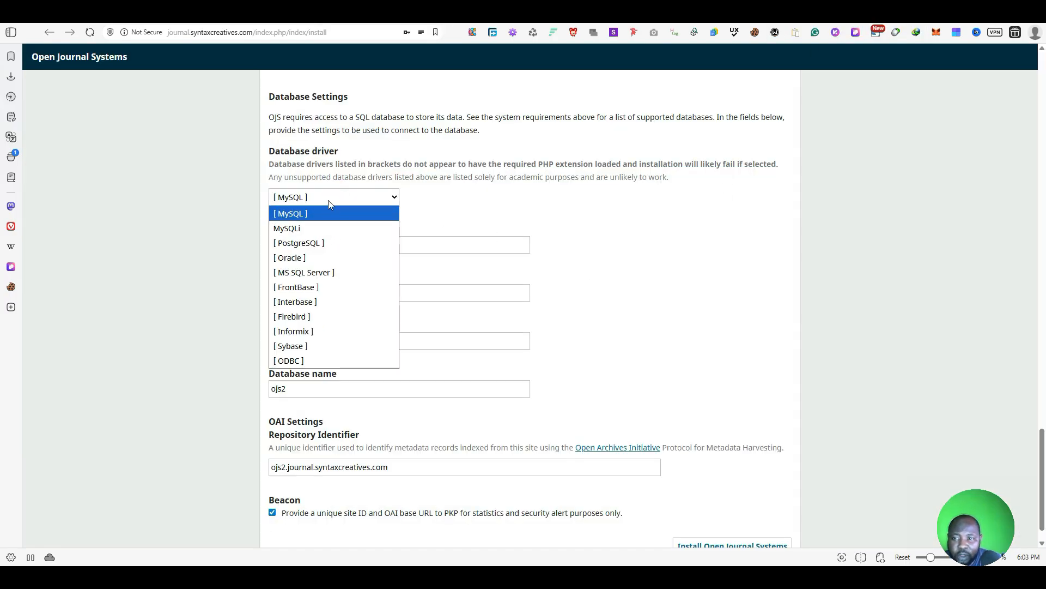
left_click(306, 15)
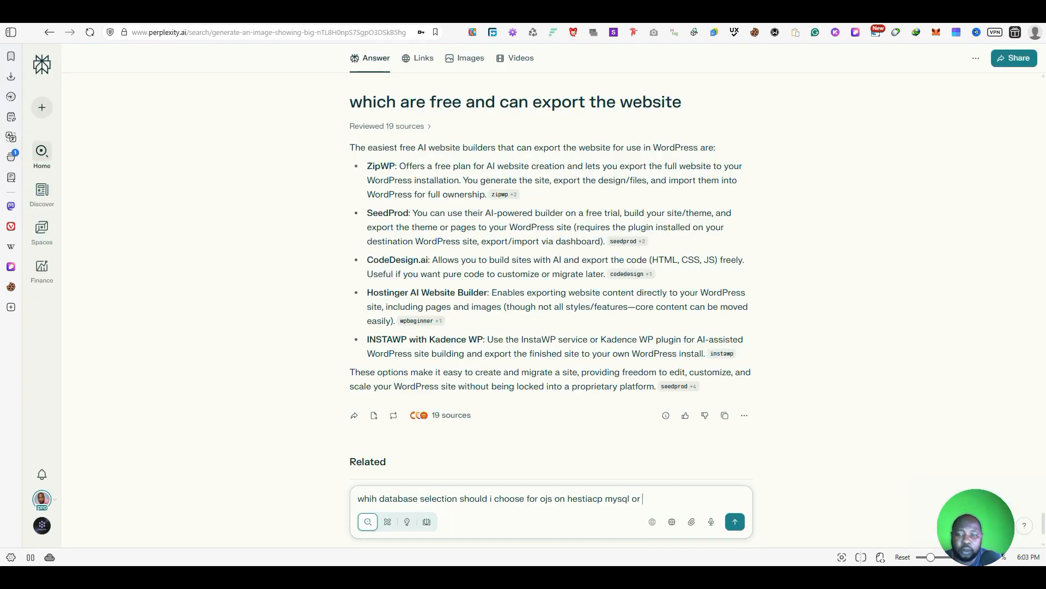
- Correct the question's ending and send it, getting the MySQL-versus-MySQLi answer
type("mqs")
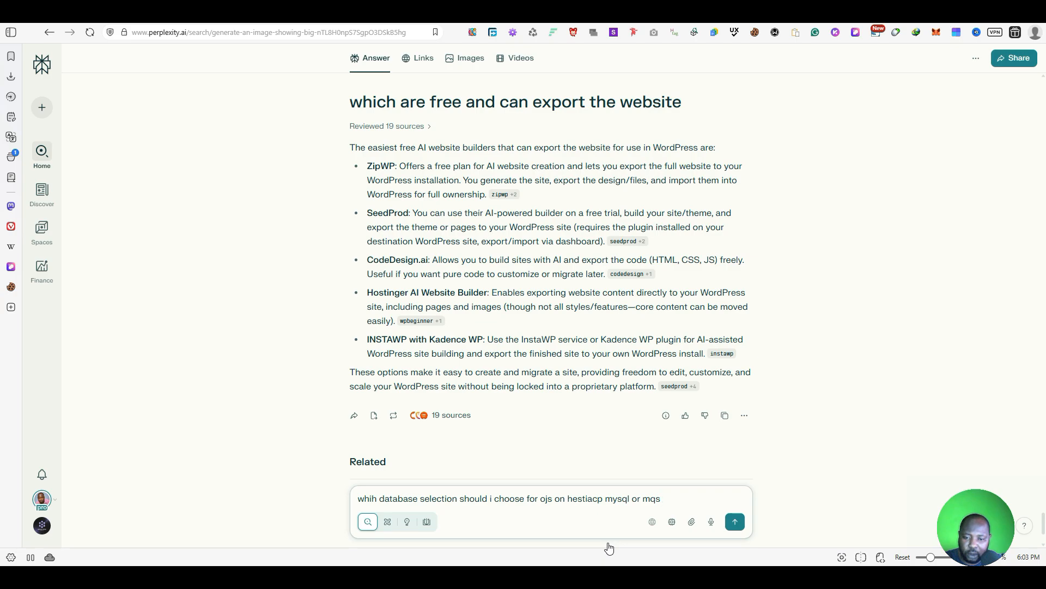
key("BackSpace")
key("BackSpace")
type("ysqli")
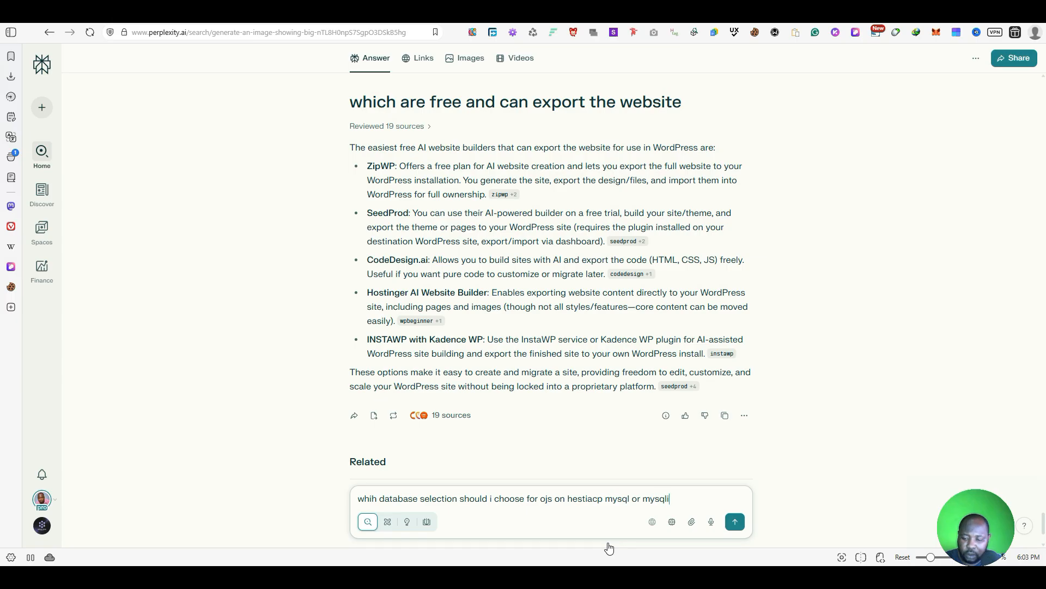
key("Return")
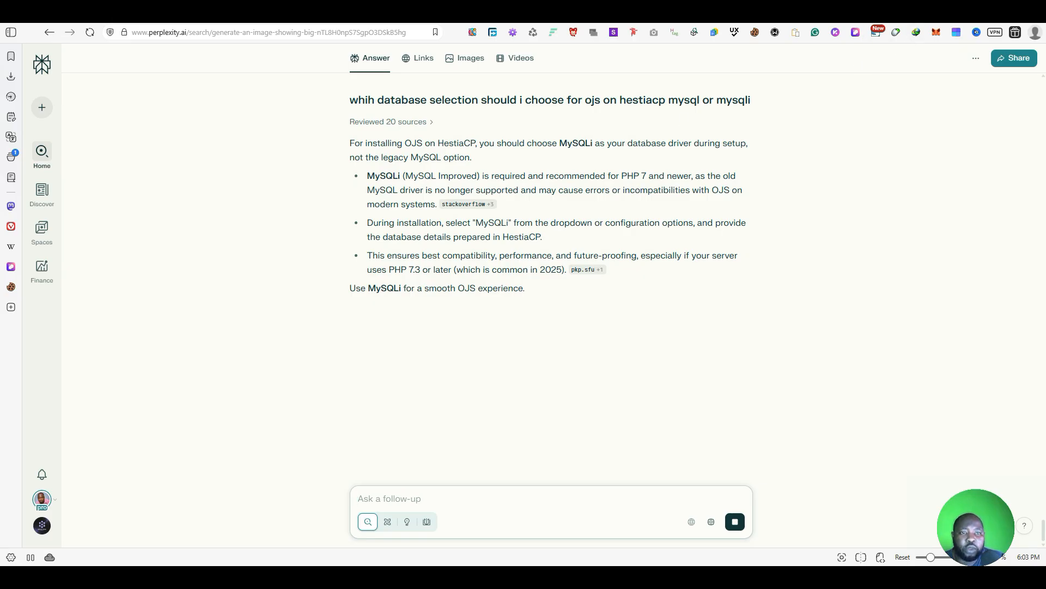
key("ctrl+Tab")
- Choose MySQLi as the database driver, then review the Host localhost, Username, Password and Database name fields
left_click(346, 196)
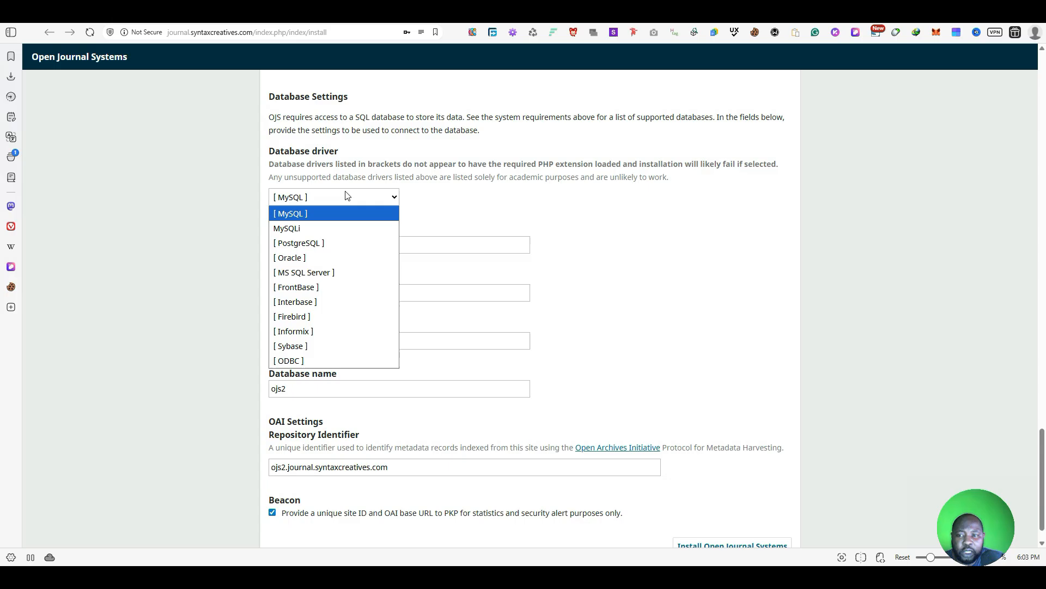
left_click(343, 228)
left_click(730, 265)
scroll(709, 269, "down", 1)
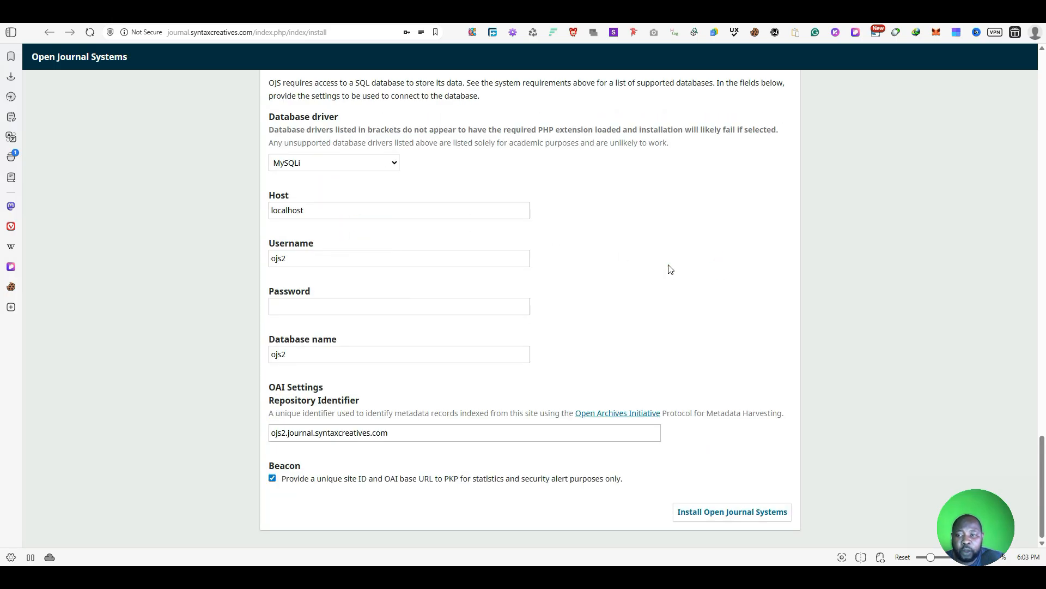
double_click(305, 211)
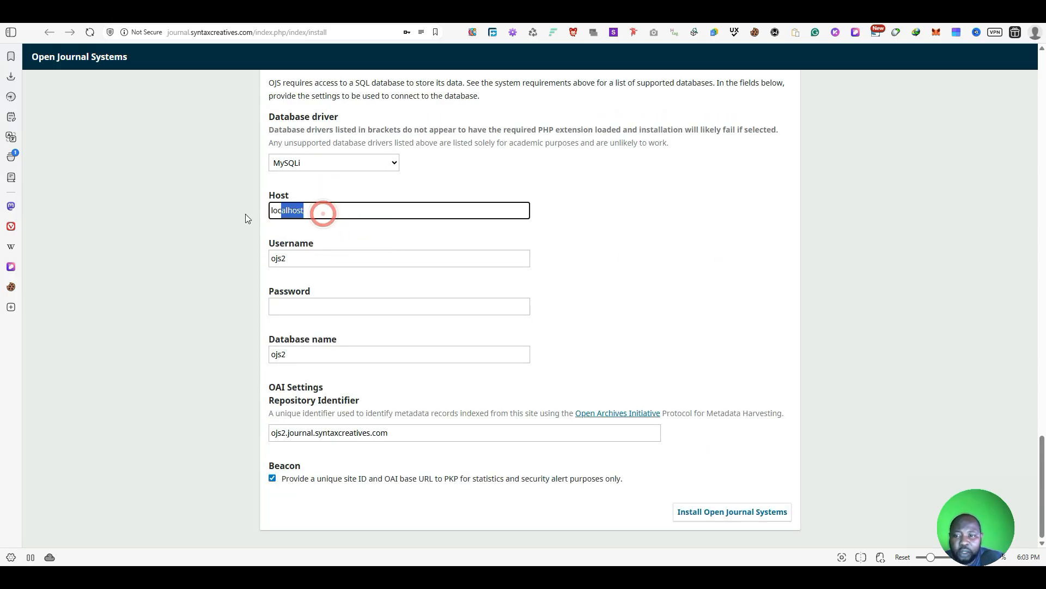
left_click(308, 259)
left_click(301, 303)
left_click(353, 360)
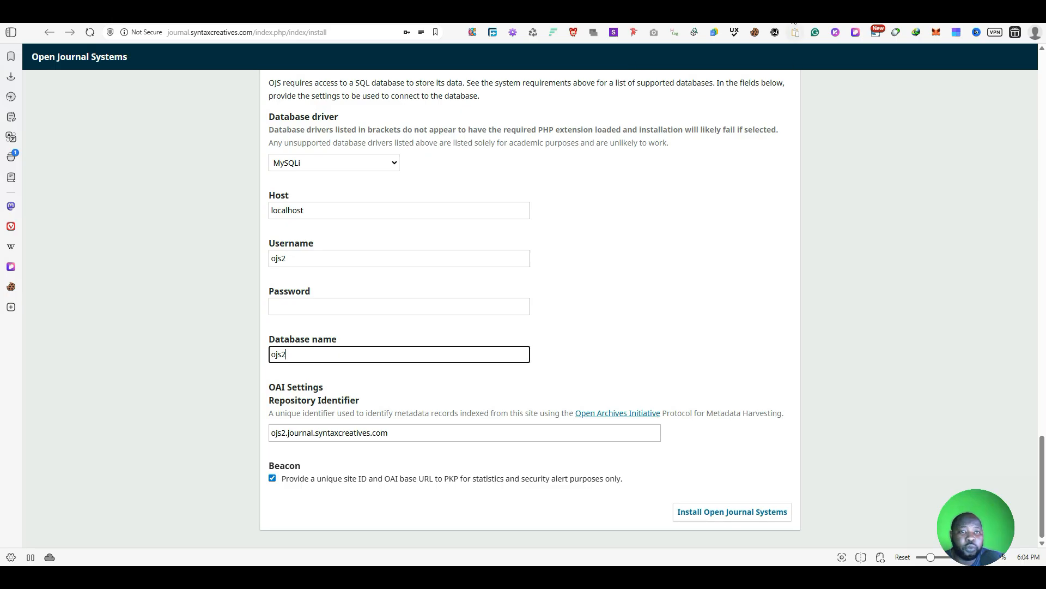
left_click(218, 12)
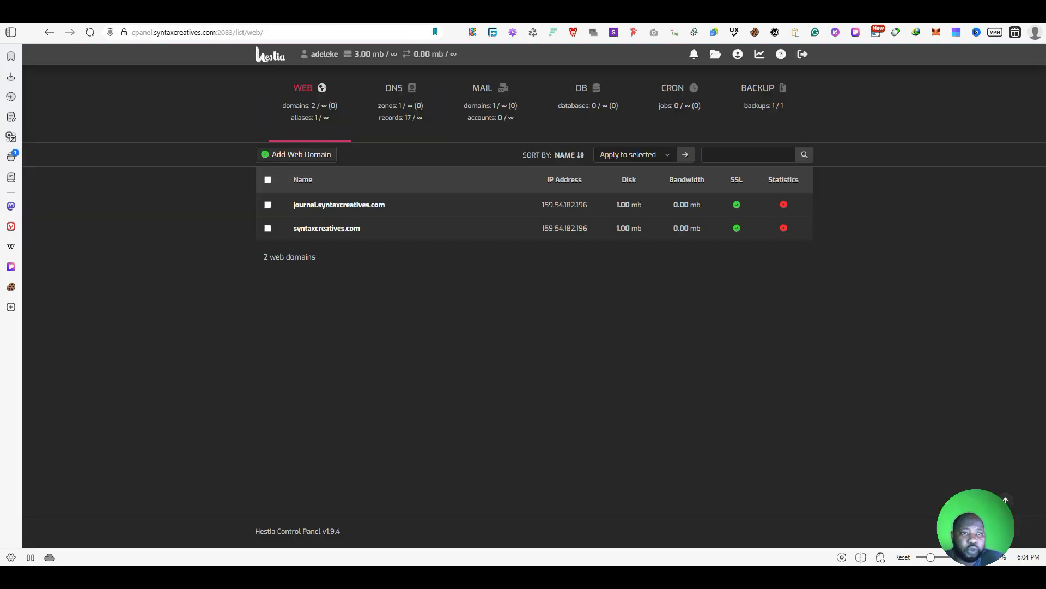
- Start a new Hestia database named ojs, keeping mysql as the type
left_click(608, 109)
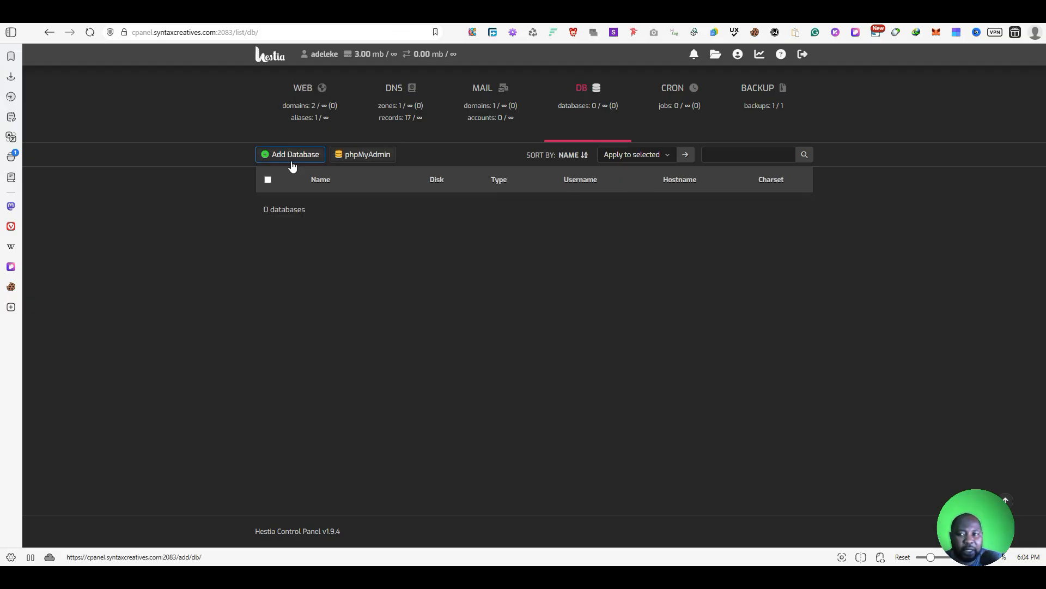
left_click(292, 161)
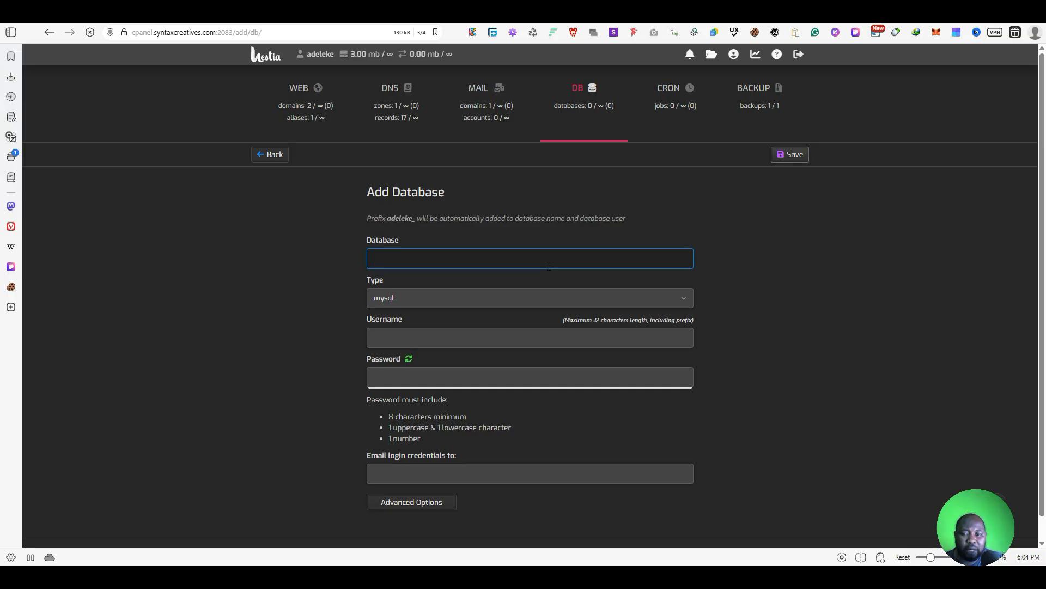
type("ojs")
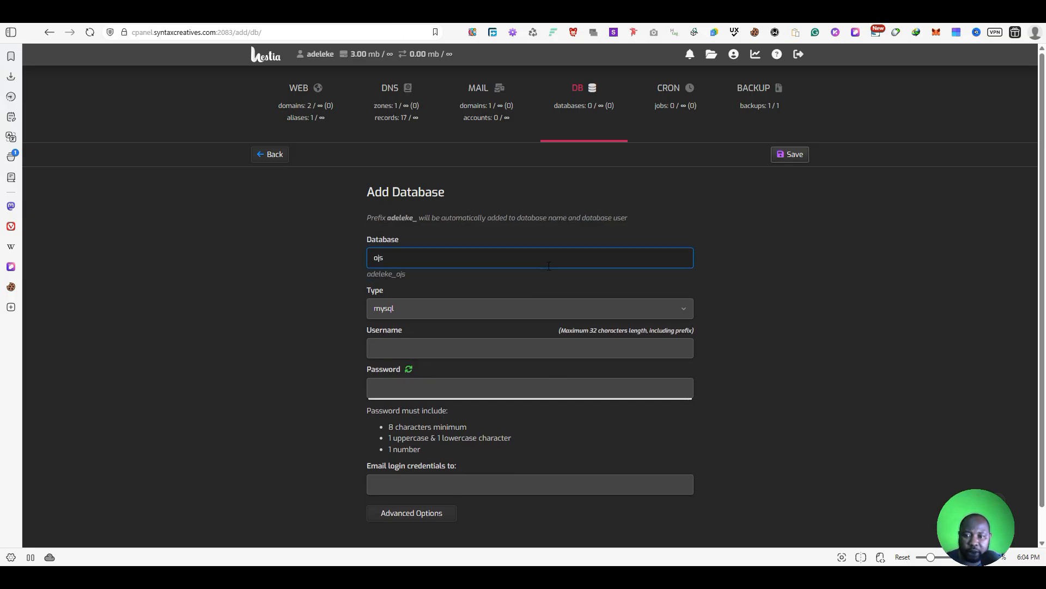
left_click(499, 310)
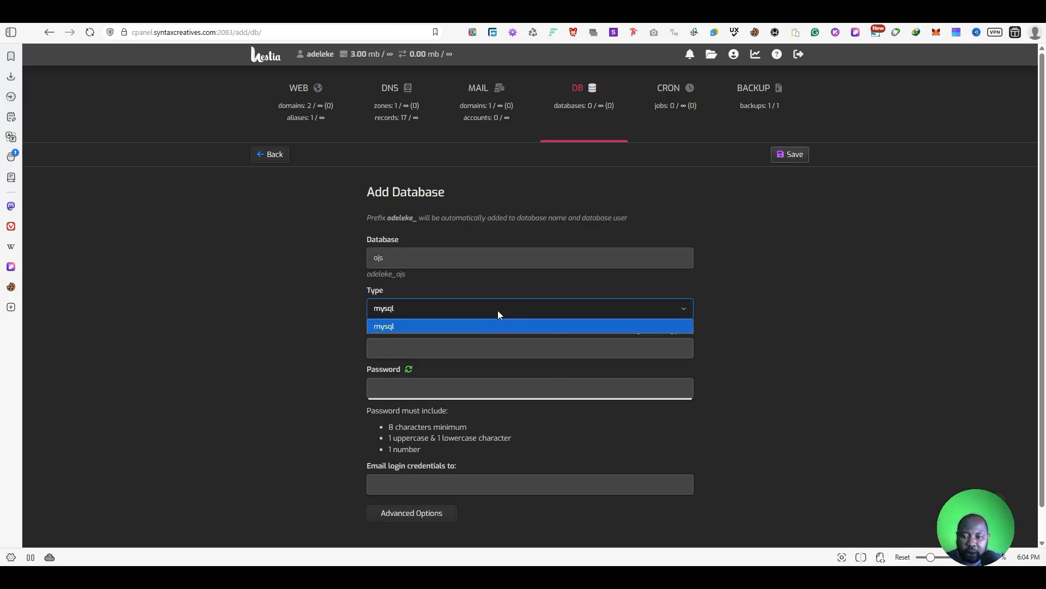
left_click(498, 309)
left_click(778, 366)
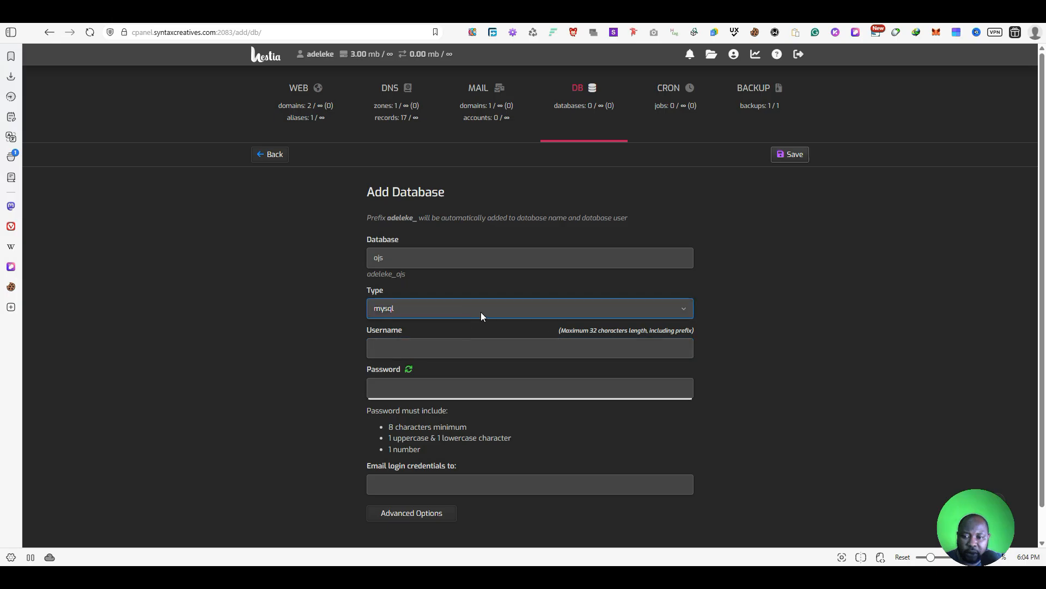
- Enter database user adeleke and fill the password from a saved suggestion
left_click(450, 351)
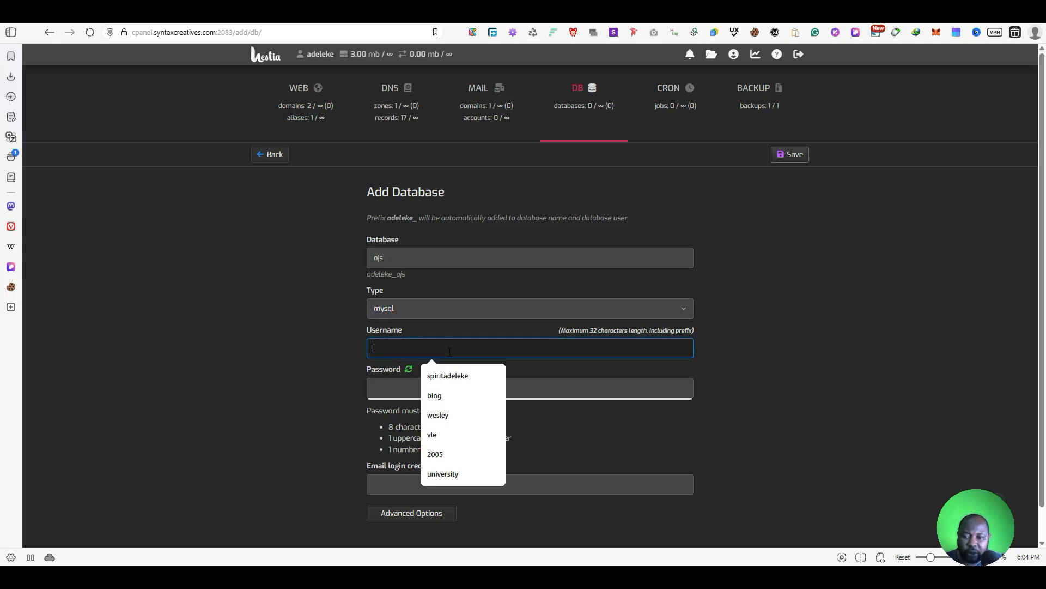
left_click(440, 349)
type("adeleke")
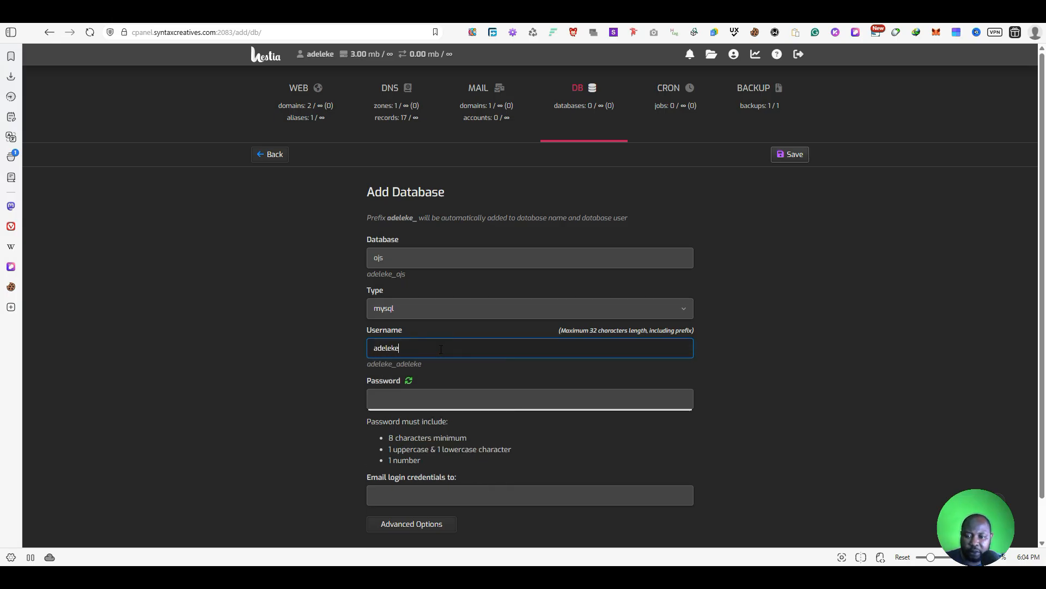
key("Tab")
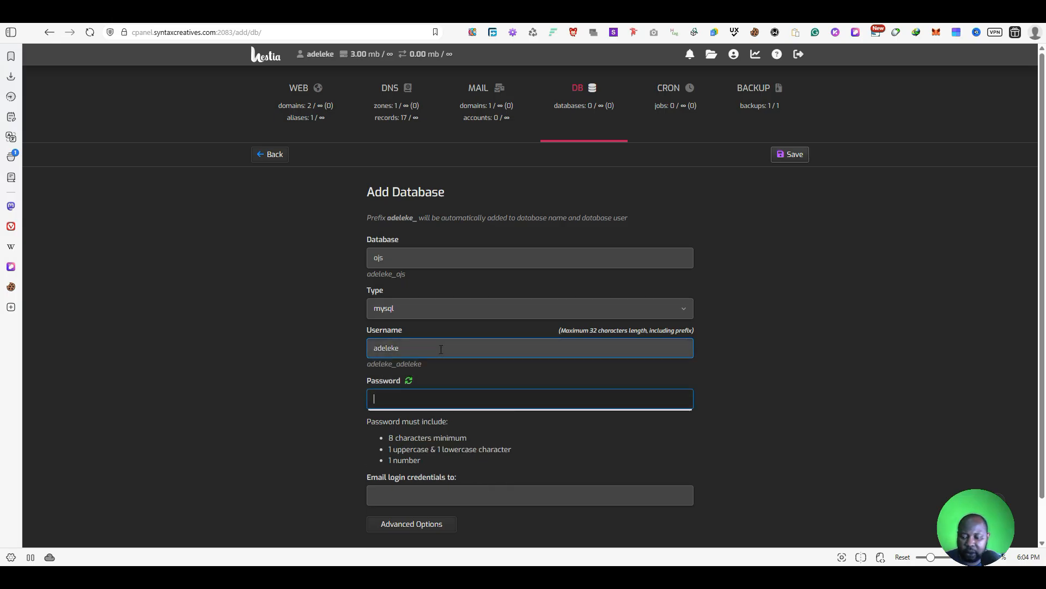
left_click(444, 390)
left_click(490, 435)
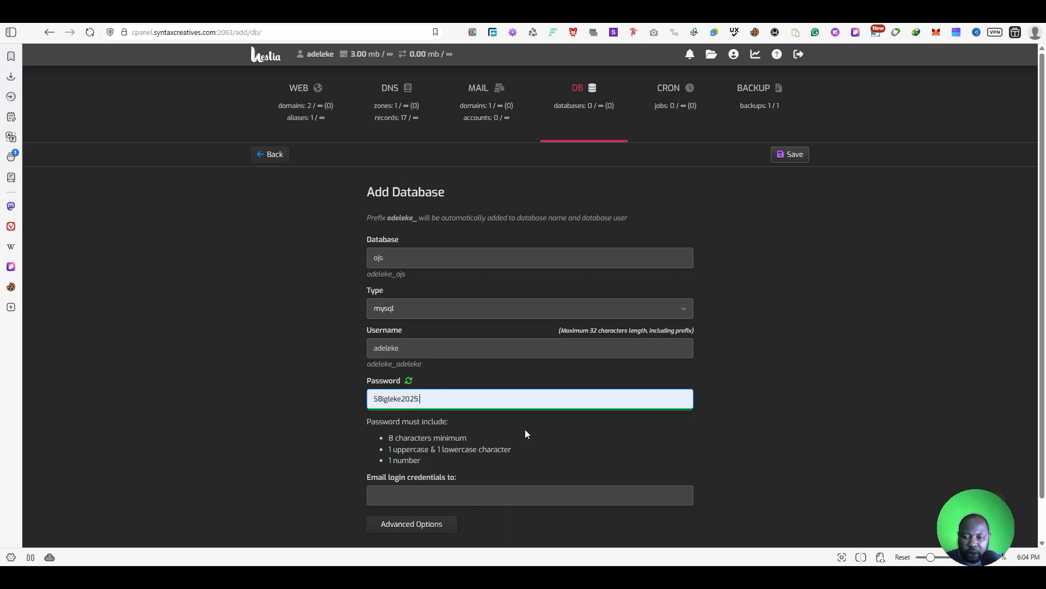
scroll(534, 430, "down", 1)
left_click(508, 453)
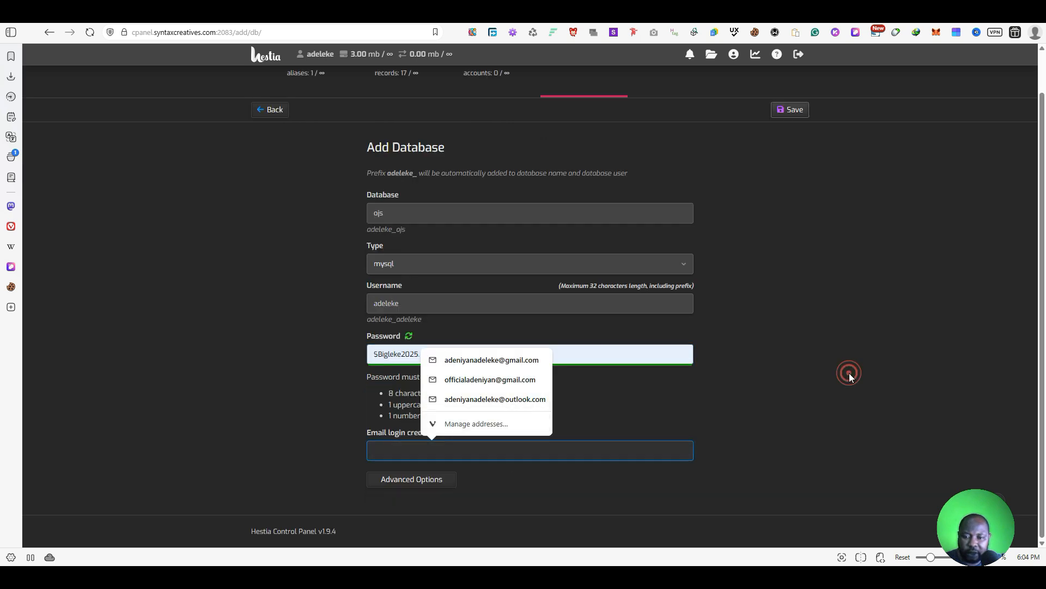
left_click(850, 375)
- Copy adeleke_ojs and paste it over ojs2 as the installer's database name
left_click_drag(413, 225, 349, 227)
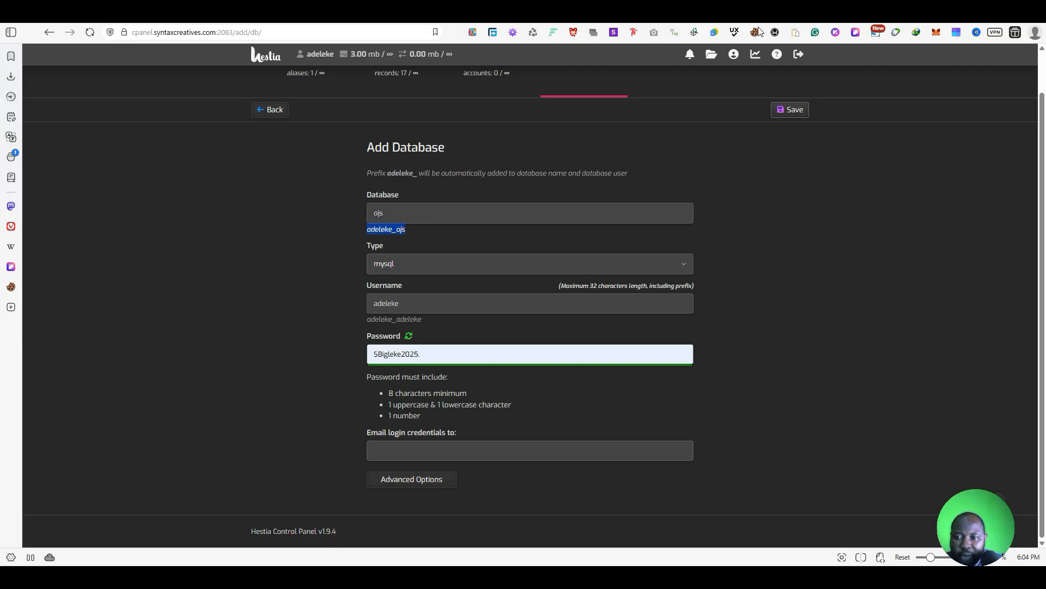
left_click(818, 12)
left_click(298, 258)
left_click_drag(288, 354, 251, 352)
type("adeleke_ojs")
left_click(677, 313)
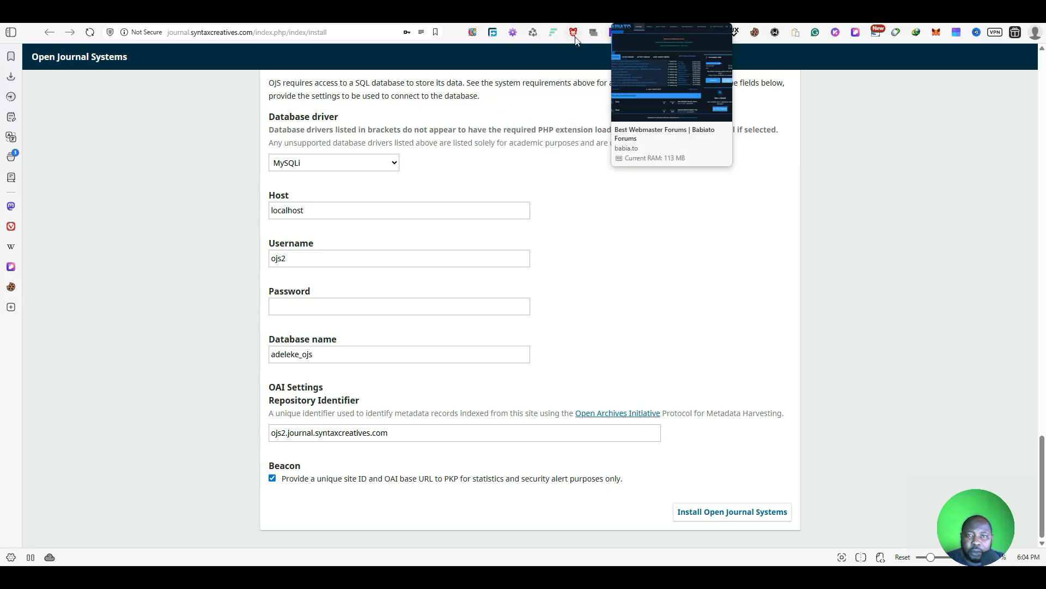
- Copy username adeleke from Hestia into the installer's Username, replacing ojs2
left_click(799, 13)
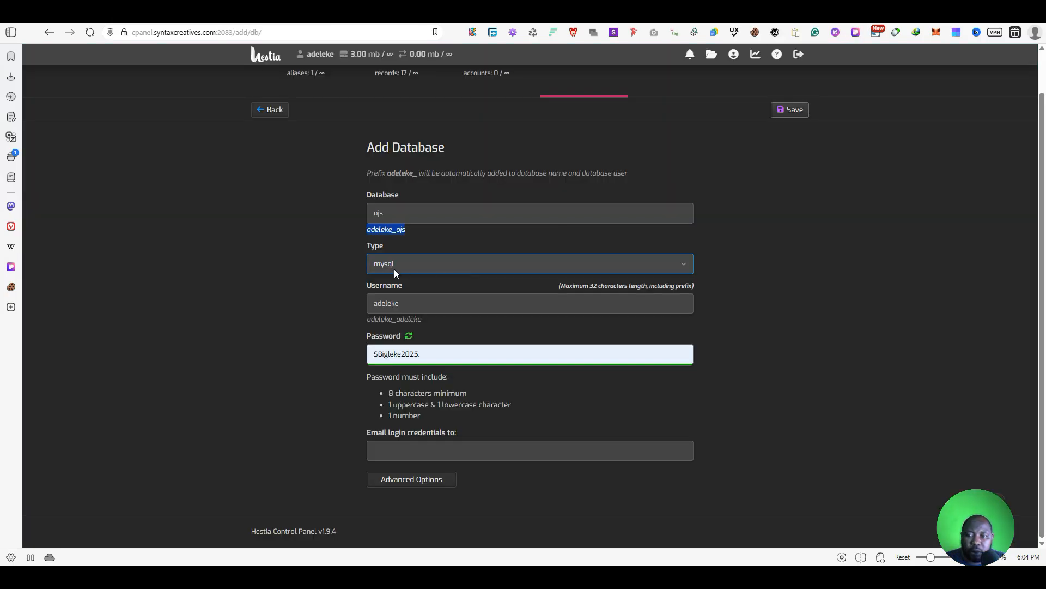
left_click_drag(404, 303, 372, 308)
key("ctrl+c")
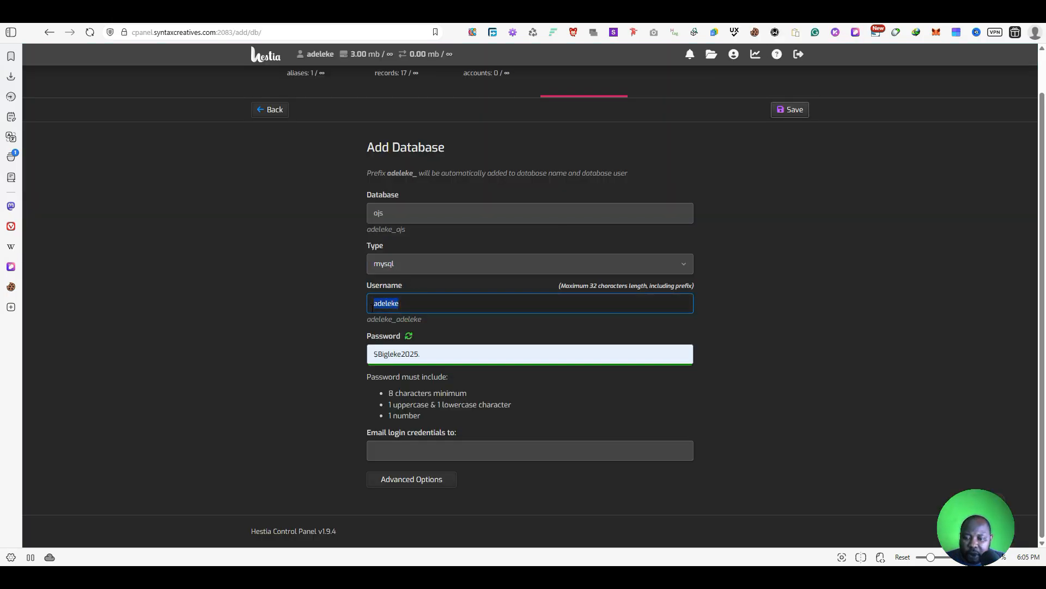
left_click(875, 14)
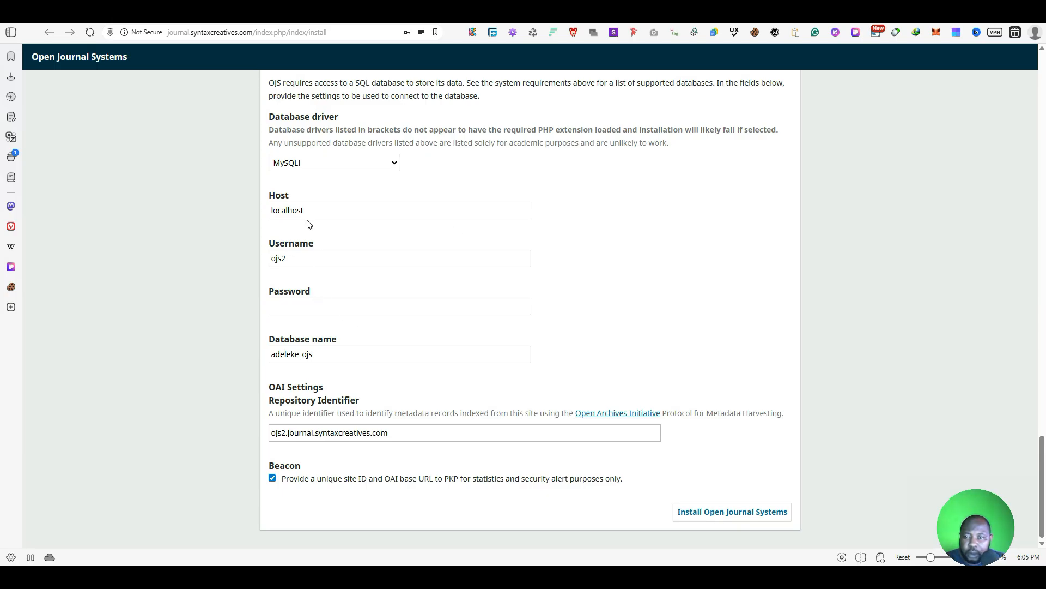
left_click_drag(294, 258, 271, 258)
key("ctrl+v")
left_click(590, 272)
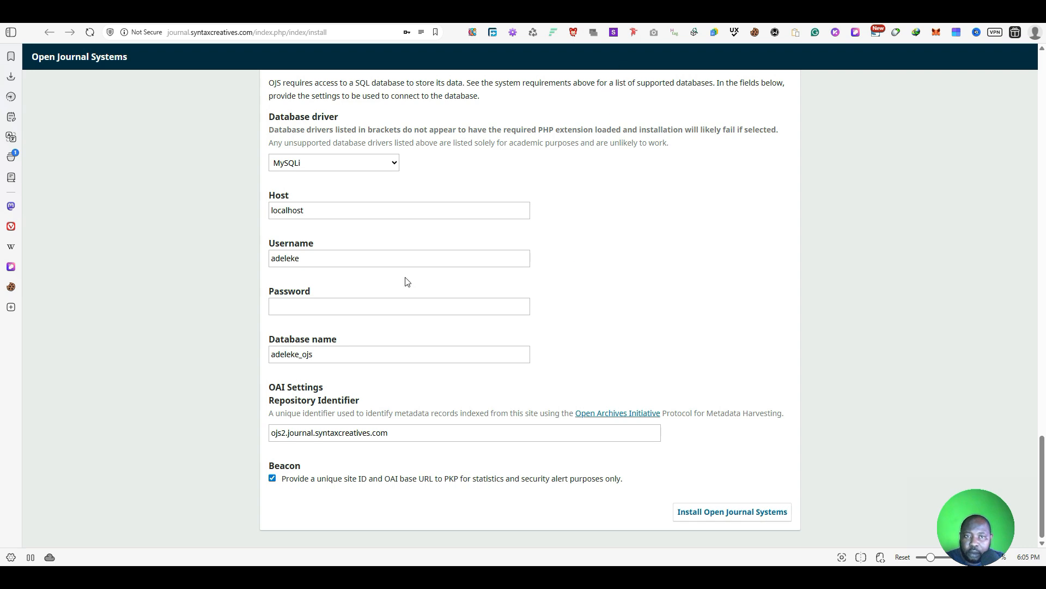
- Type a new password in Hestia's database form and paste it into the installer's Password field
left_click(326, 306)
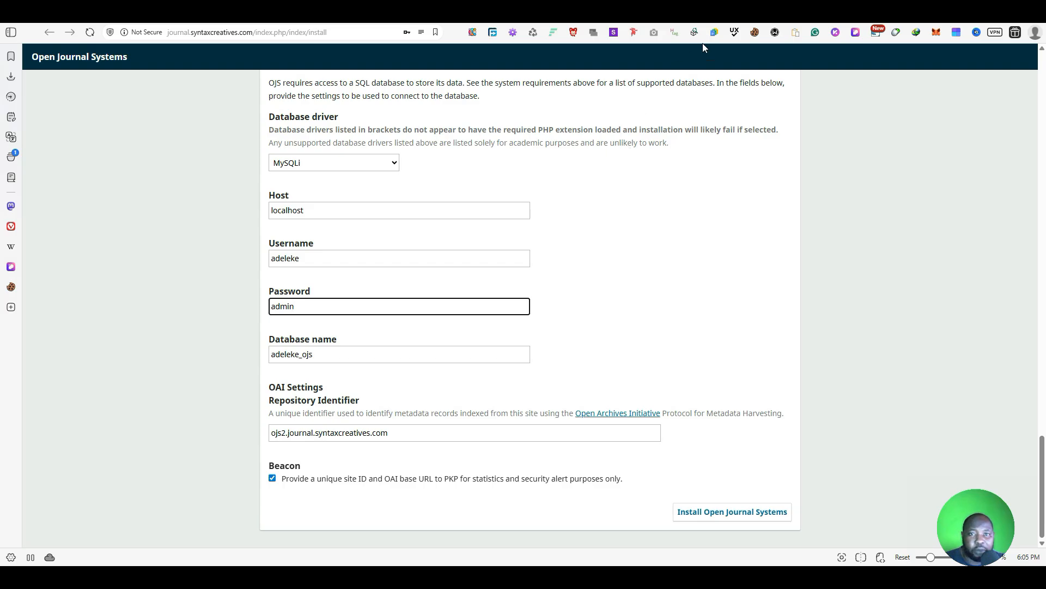
key("ctrl+Tab")
left_click_drag(427, 347, 312, 352)
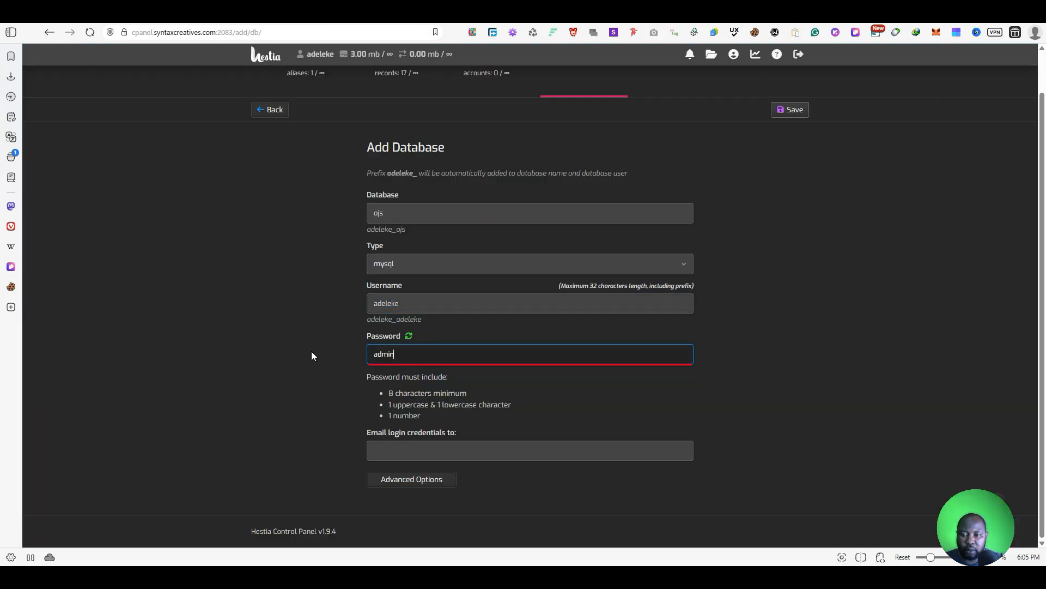
left_click(466, 351)
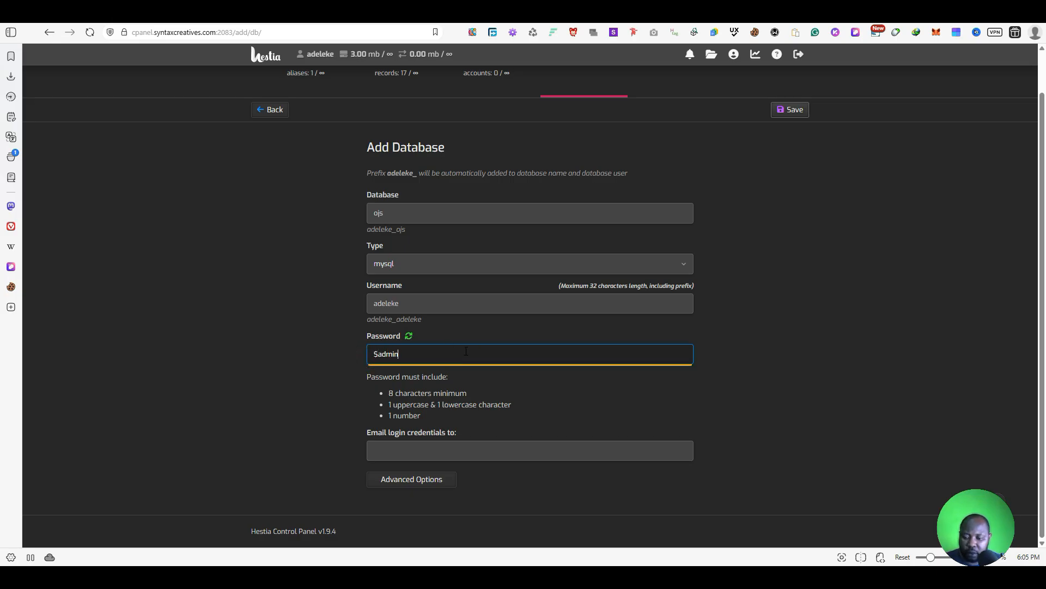
key("ctrl+a")
key("ctrl+c")
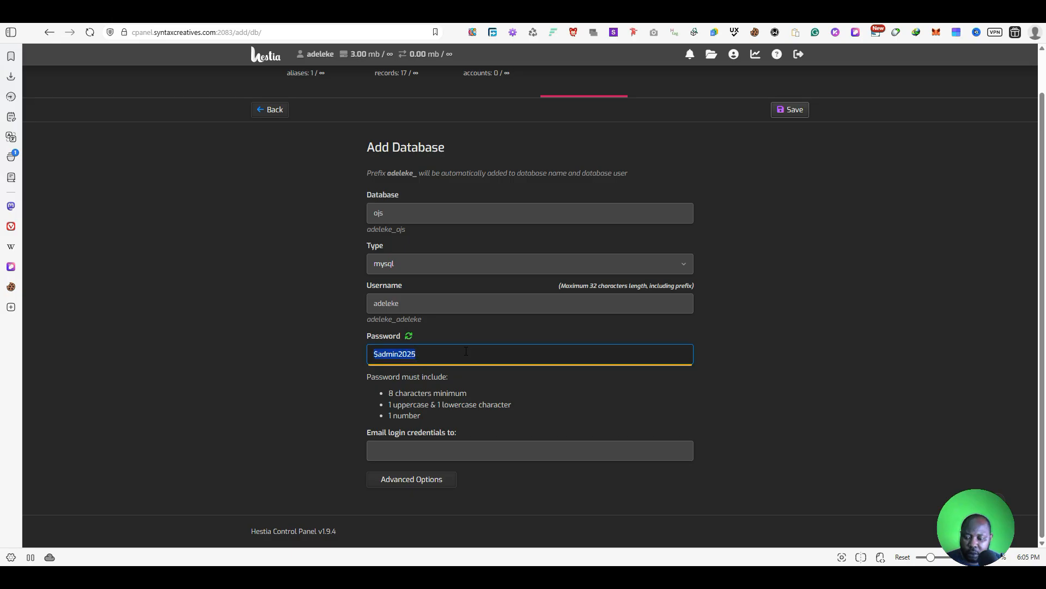
left_click(834, 15)
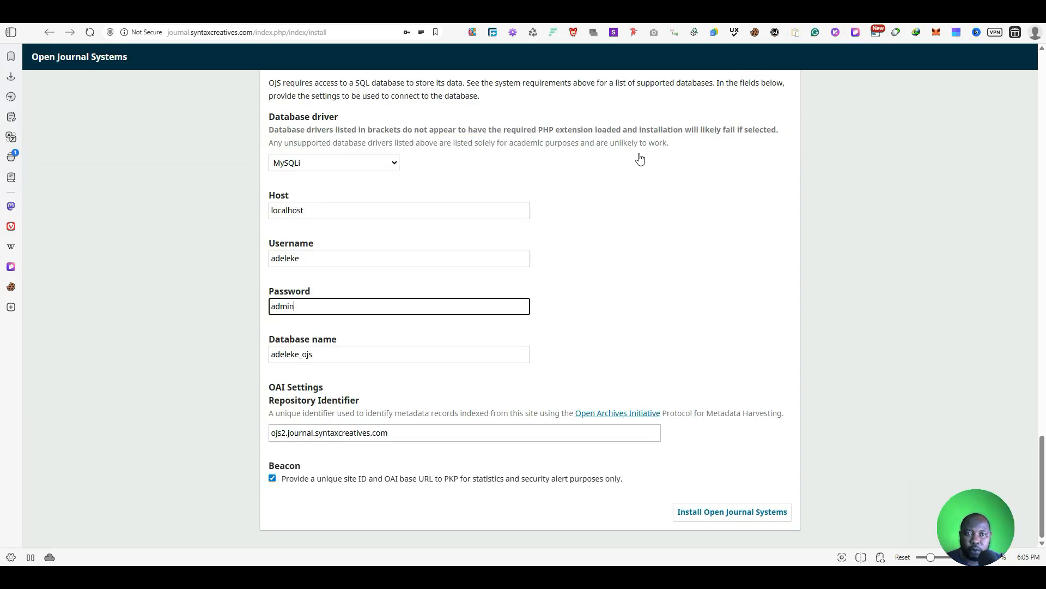
double_click(320, 307)
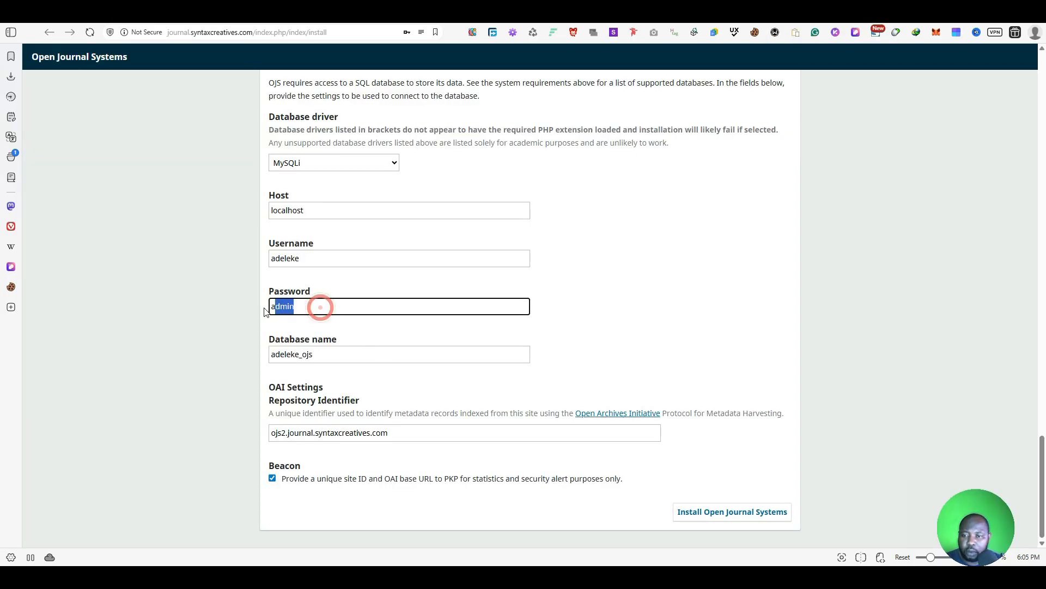
key("ctrl+v")
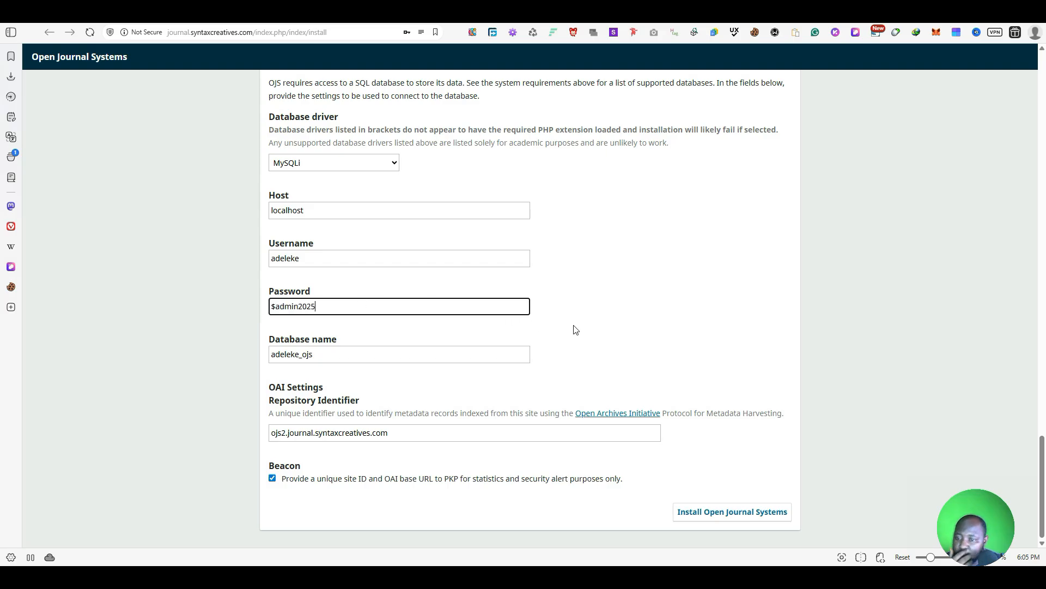
left_click(593, 326)
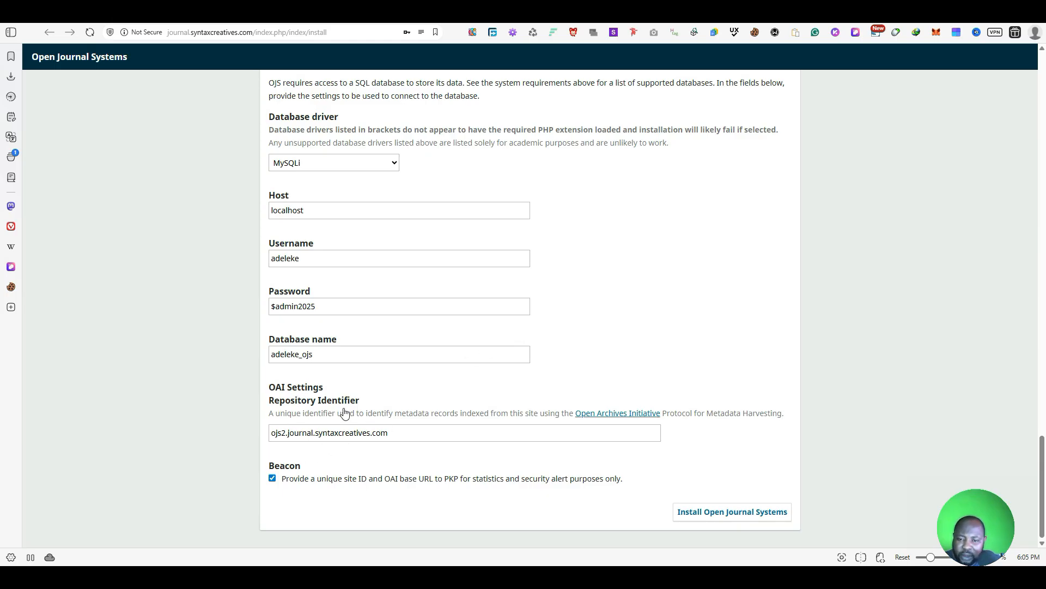
mouse_move(233, 578)
- Launch Snipping Tool and set the installer's database driver to MySQL
key("super")
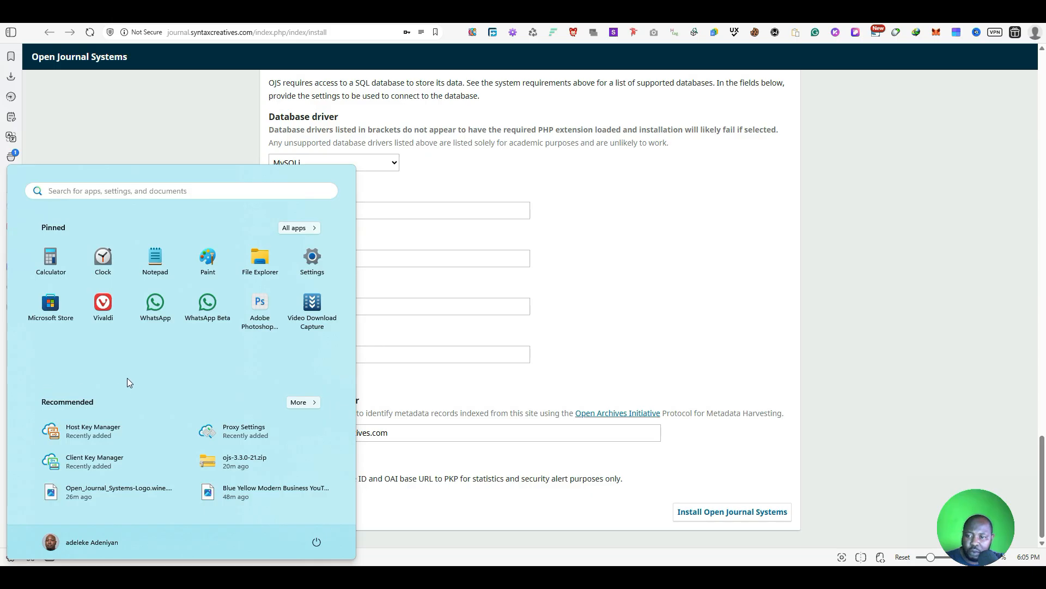
type("snip")
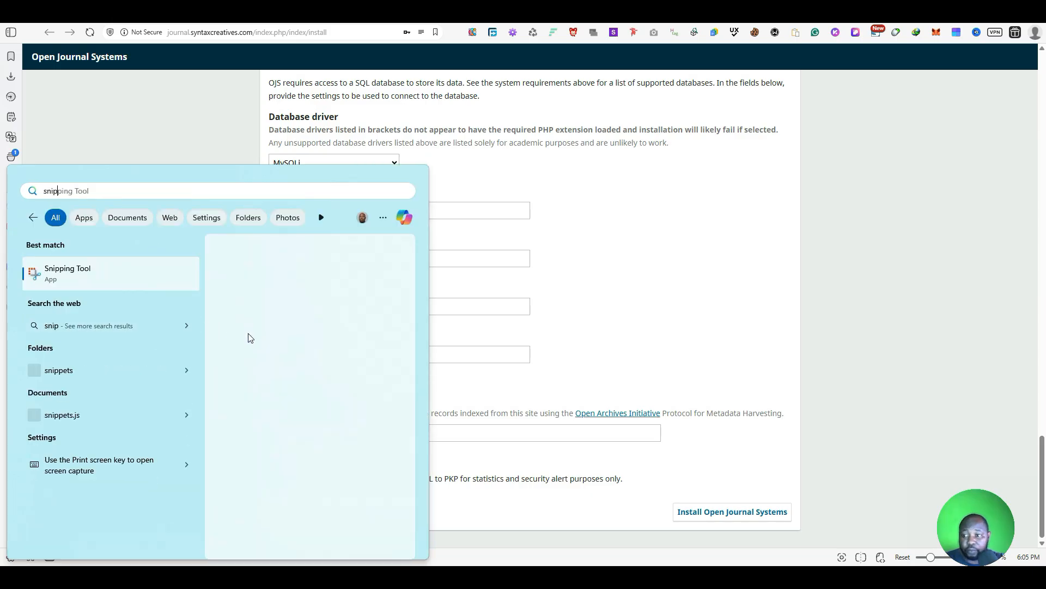
left_click(261, 350)
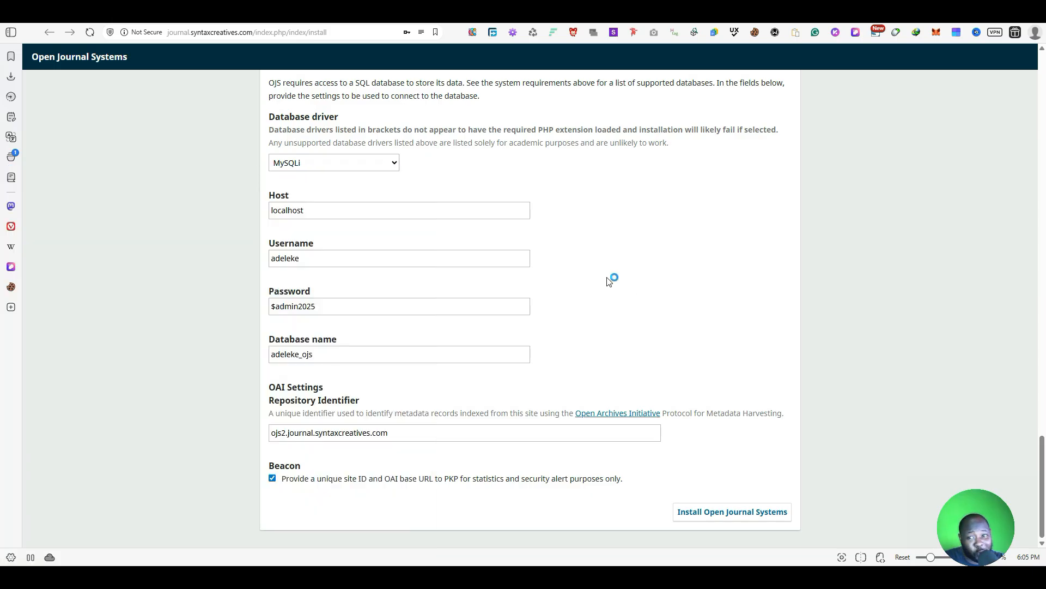
left_click(385, 159)
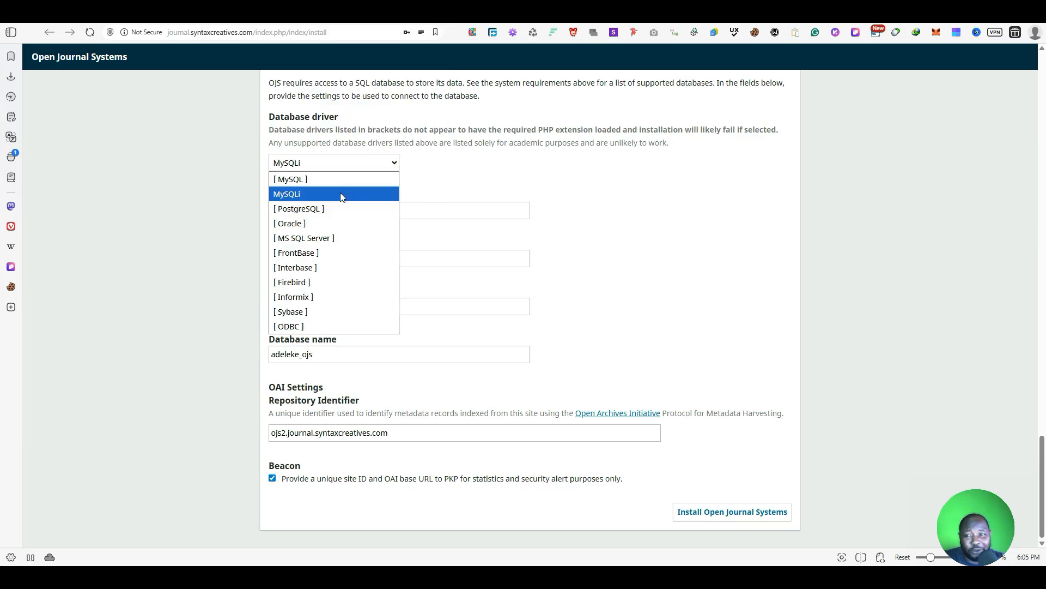
left_click(364, 180)
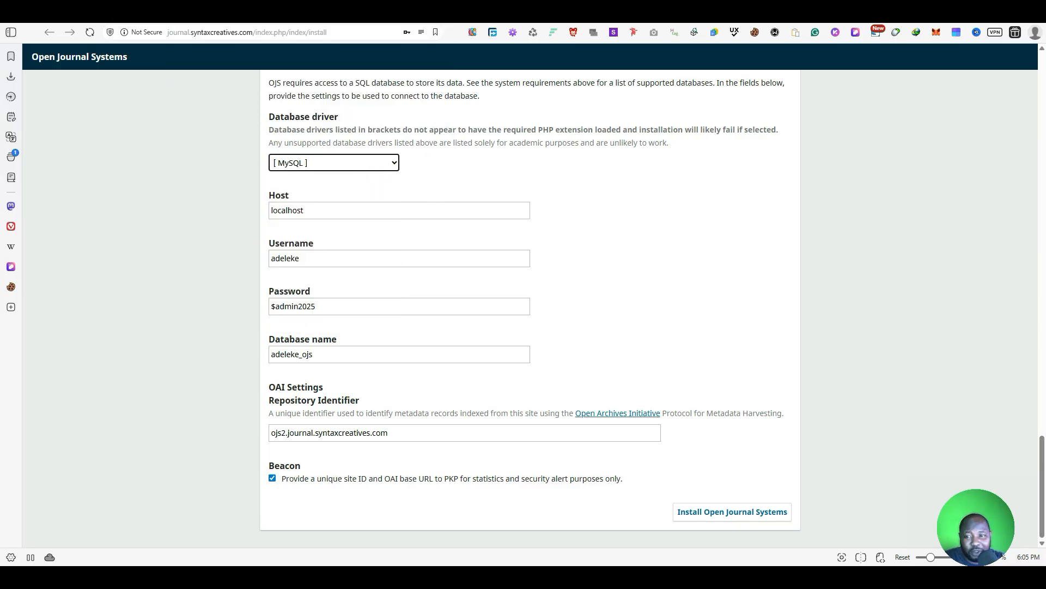
- Snip the database and OAI settings form as a screenshot
left_click(275, 575)
left_click(208, 35)
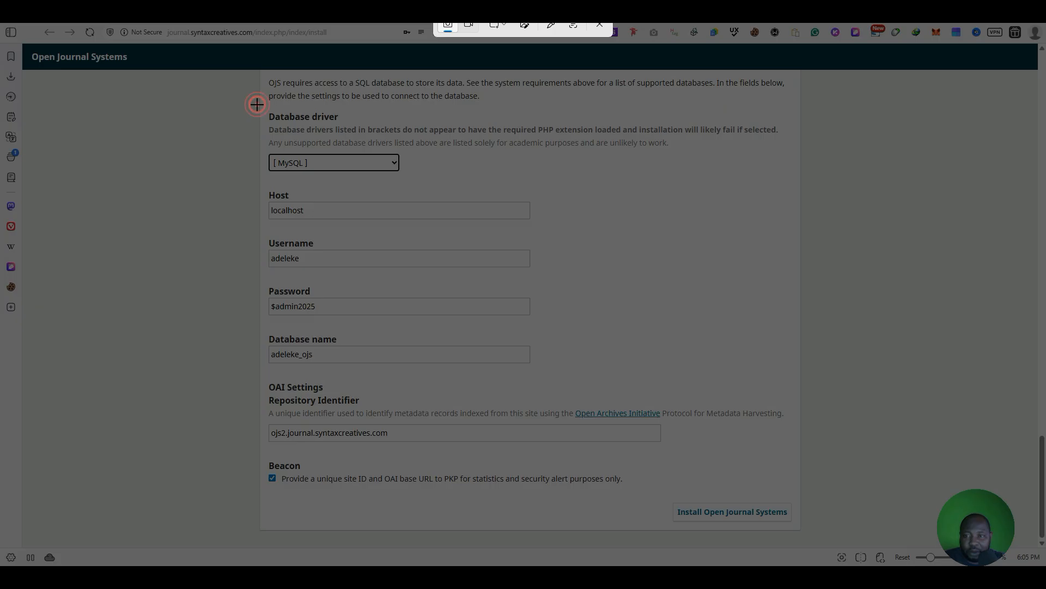
left_click_drag(257, 105, 809, 488)
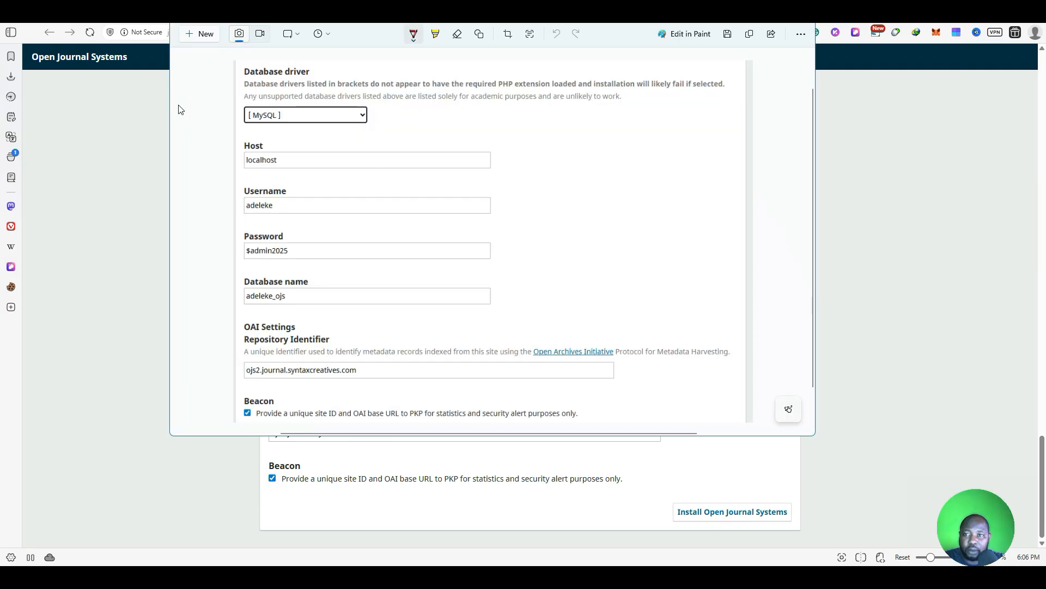
left_click(180, 13)
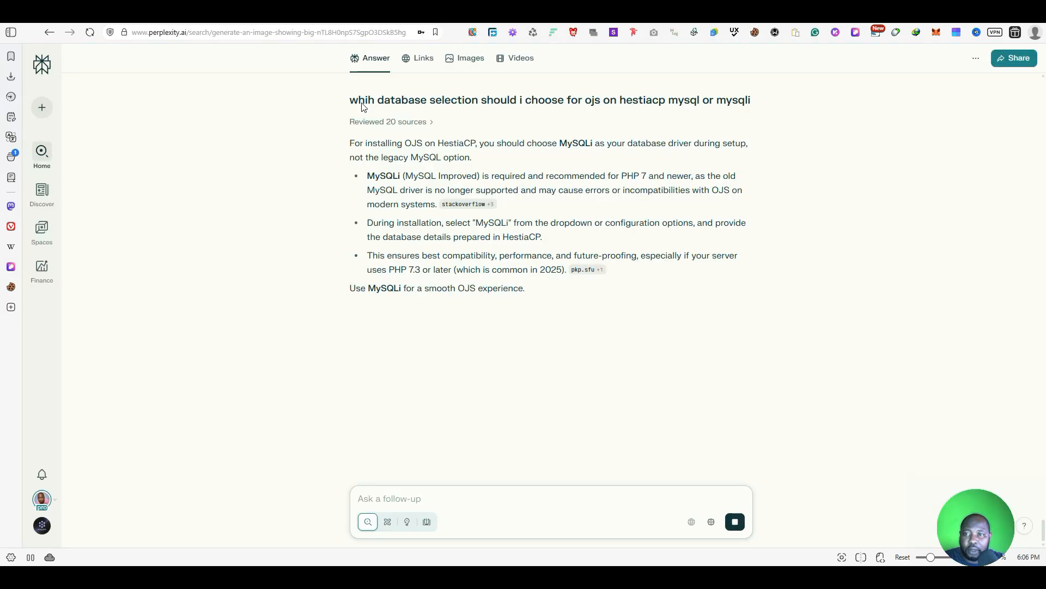
- Paste the screenshot into Perplexity and ask 'kindly check the oji settings is these is correct'
left_click(436, 498)
key("ctrl+v")
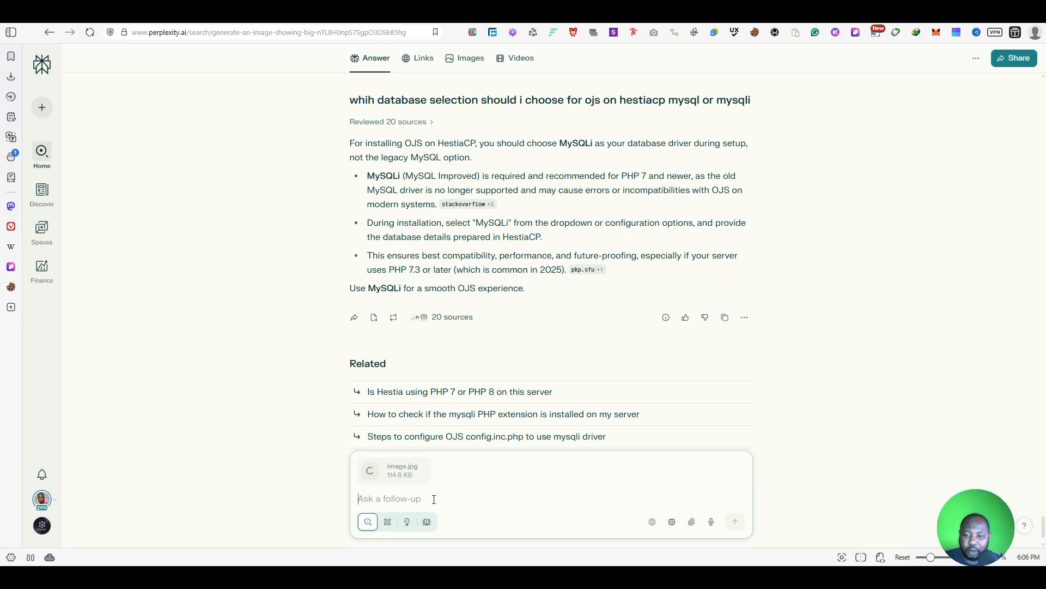
type("kindly check th")
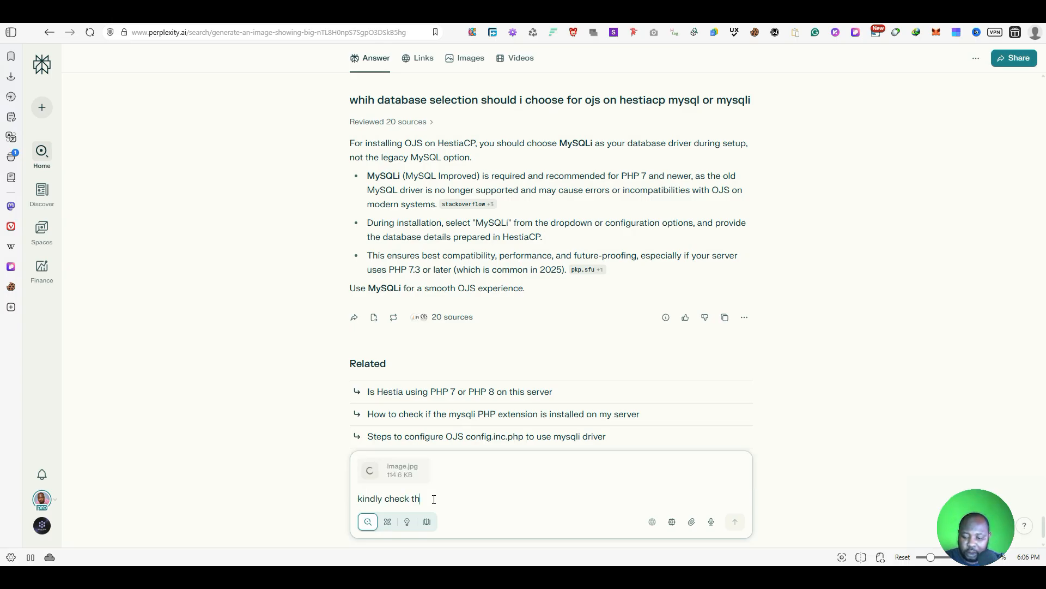
type("e oji settings is th")
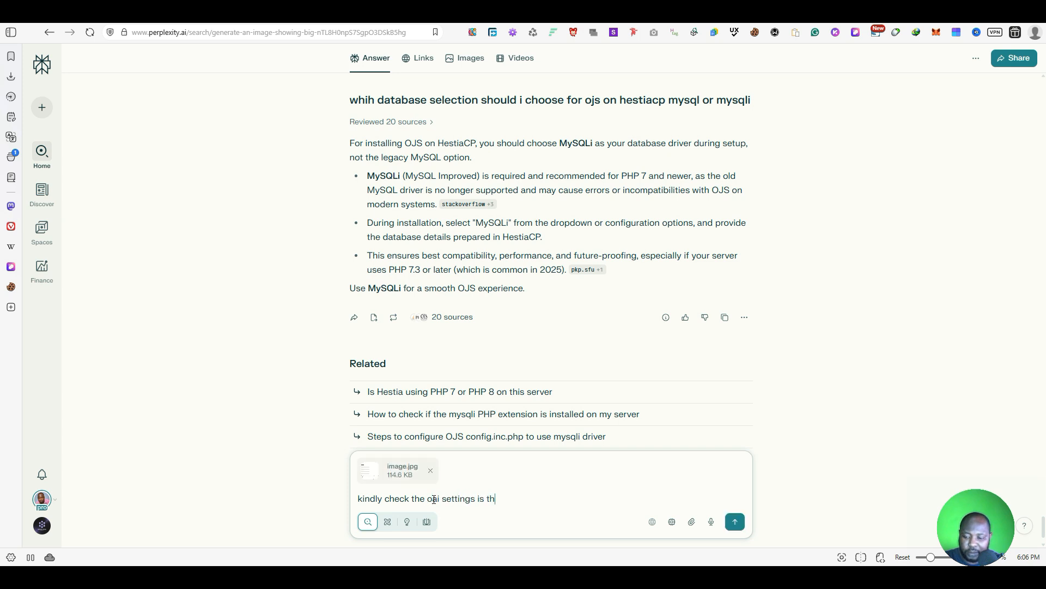
type("ese is correct")
key("Return")
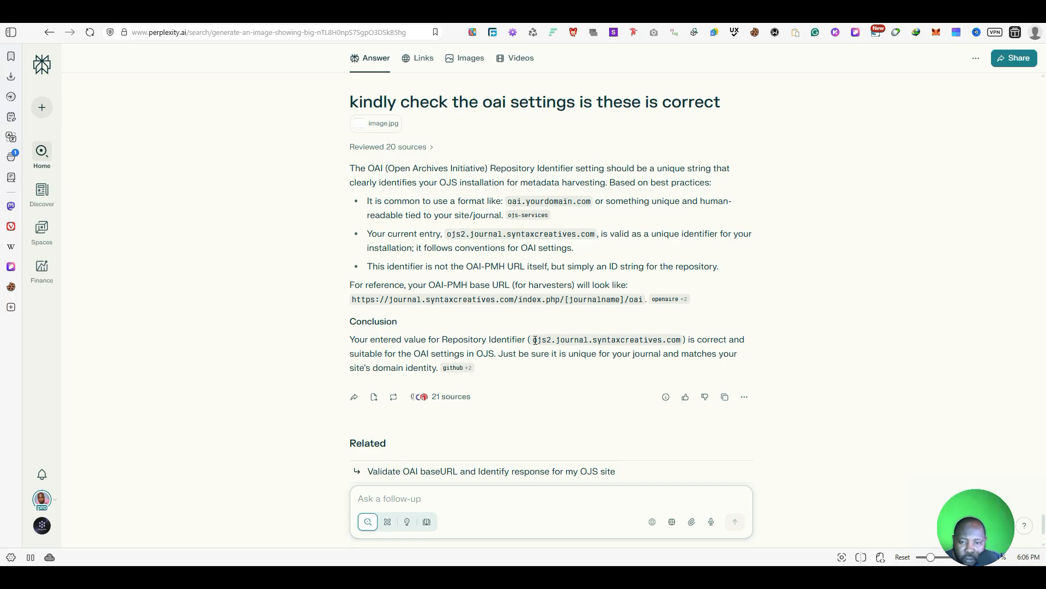
scroll(549, 318, "up", 1)
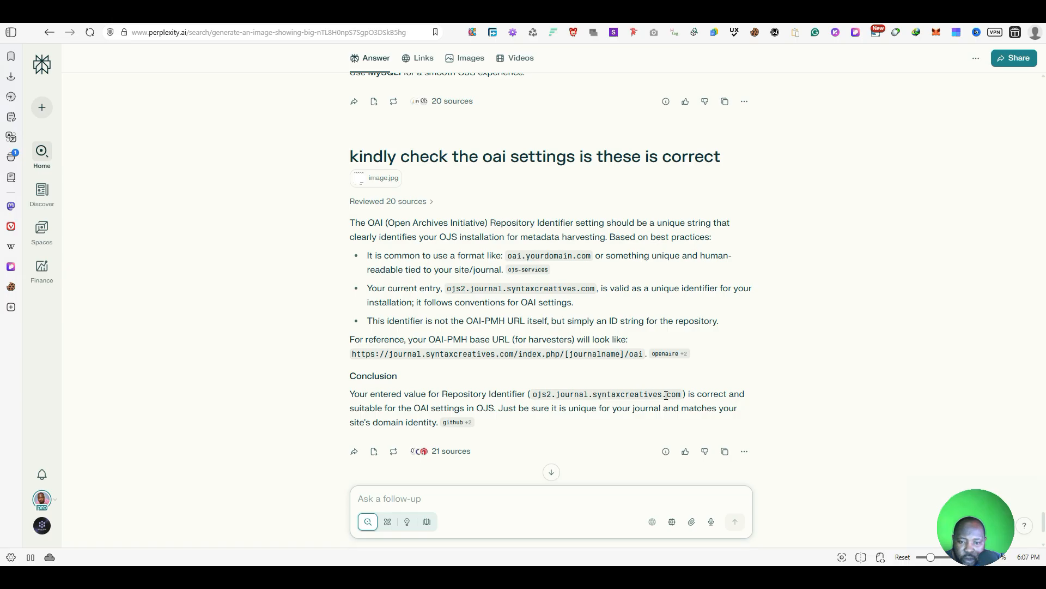
scroll(722, 395, "down", 2)
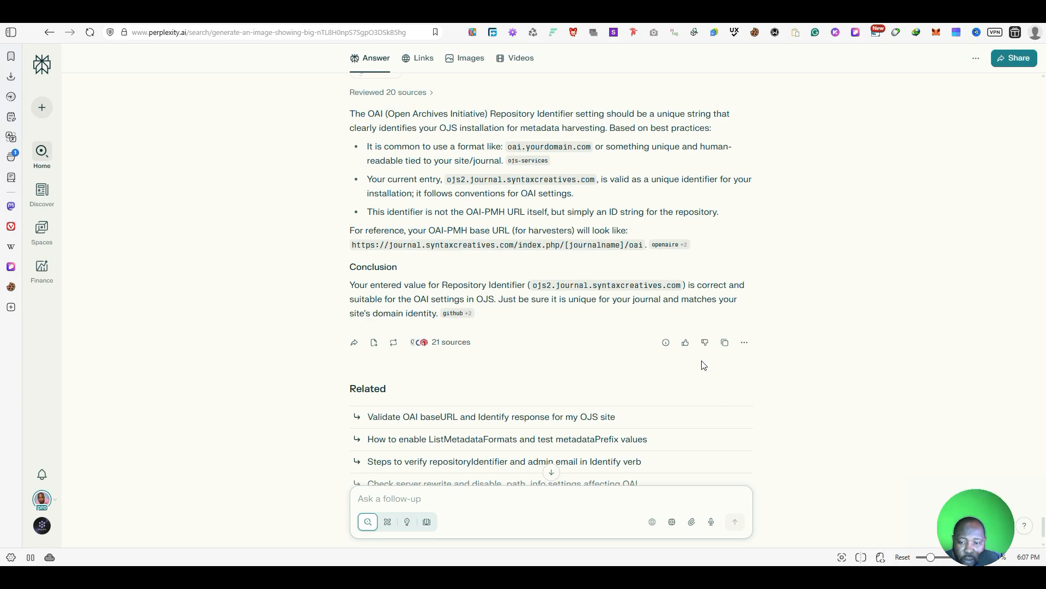
scroll(704, 365, "up", 3)
- Return to Hestia's Add Database form and select its filled-in details
left_click(832, 13)
left_click(811, 14)
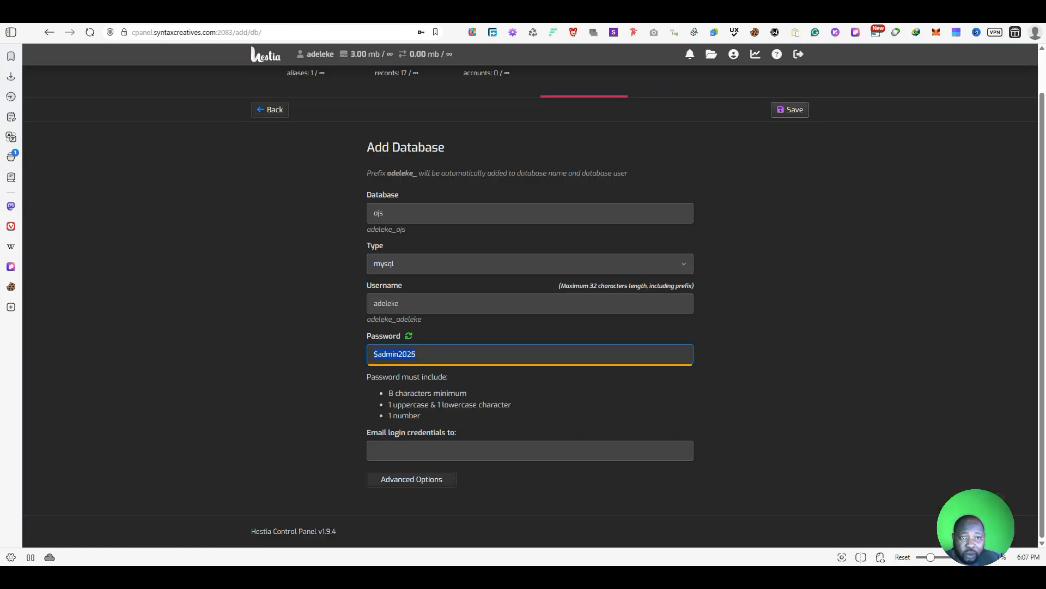
left_click(845, 336)
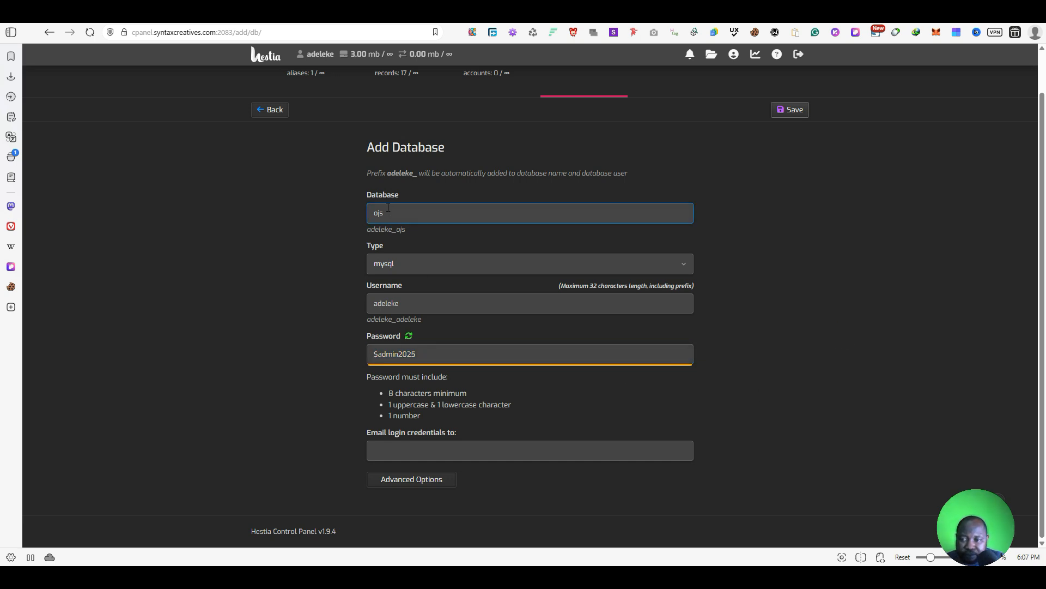
left_click_drag(364, 194, 437, 434)
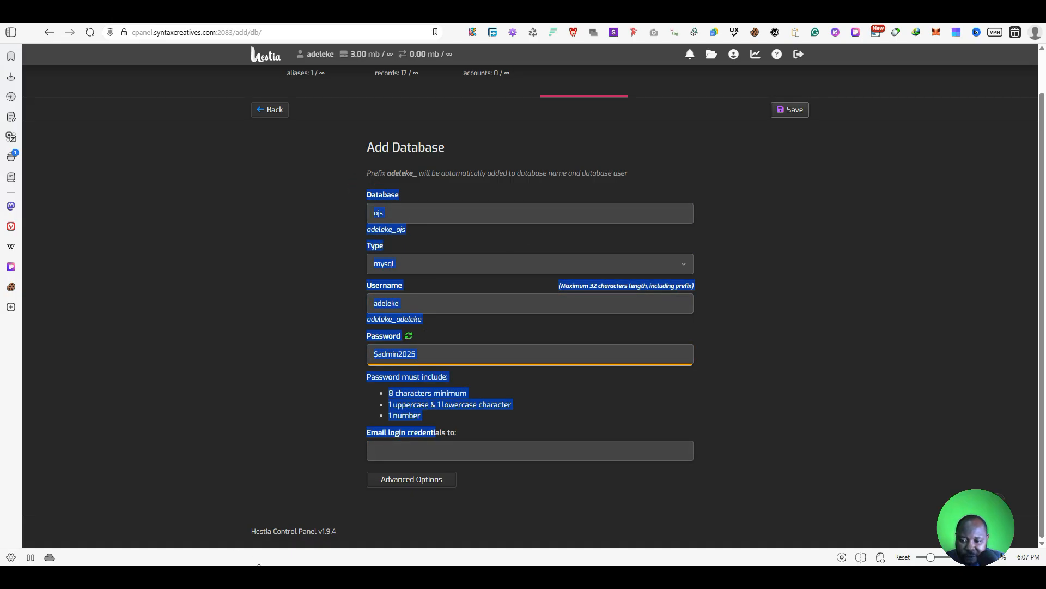
- Launch Notepad with a blank new note, then go back to the form
mouse_move(259, 564)
left_click(17, 577)
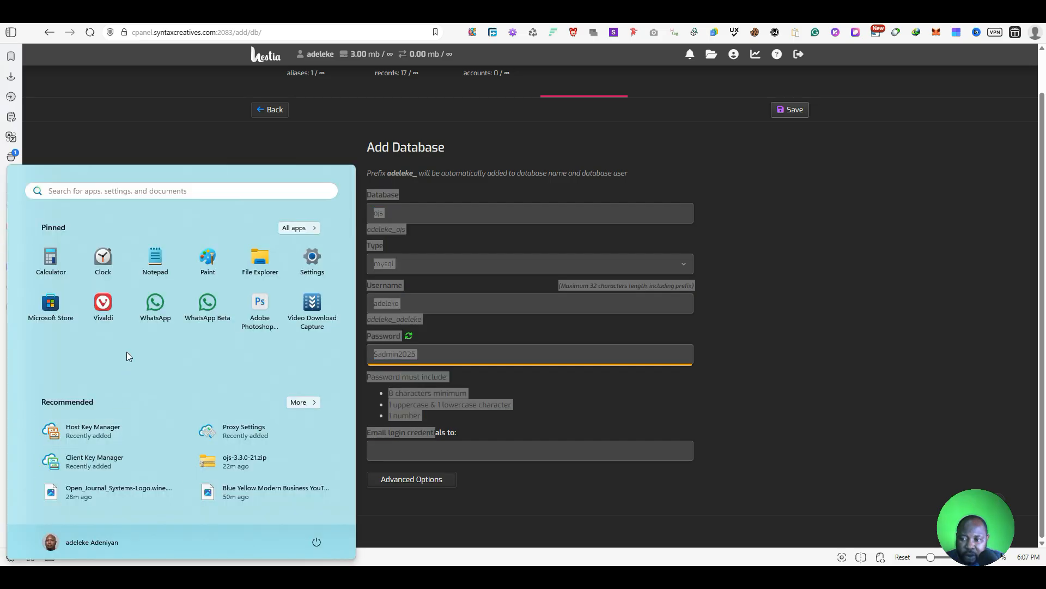
type("notepad")
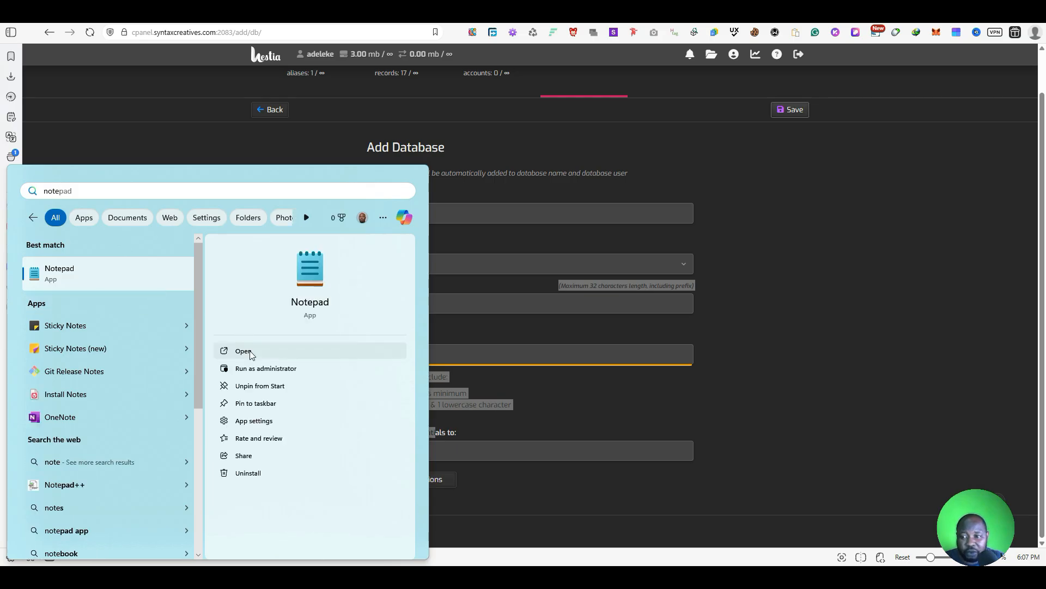
left_click(240, 351)
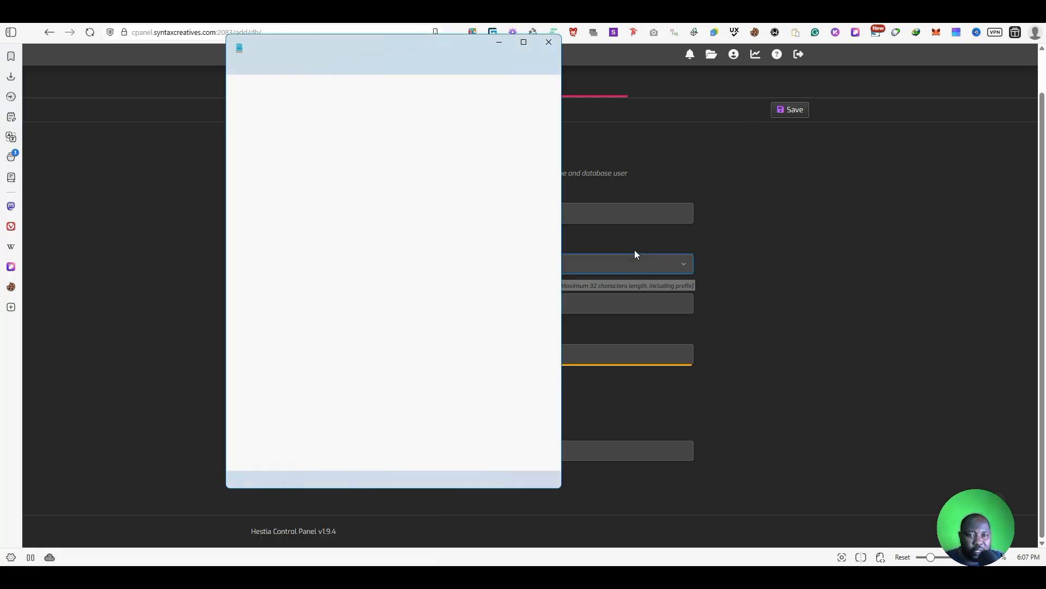
left_click(394, 50)
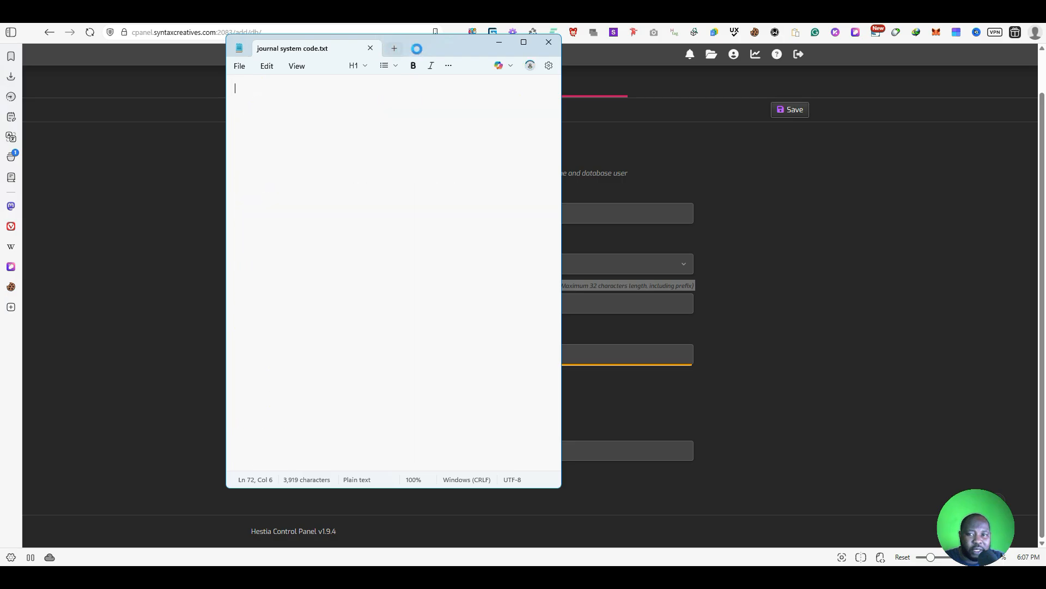
key("alt+Tab")
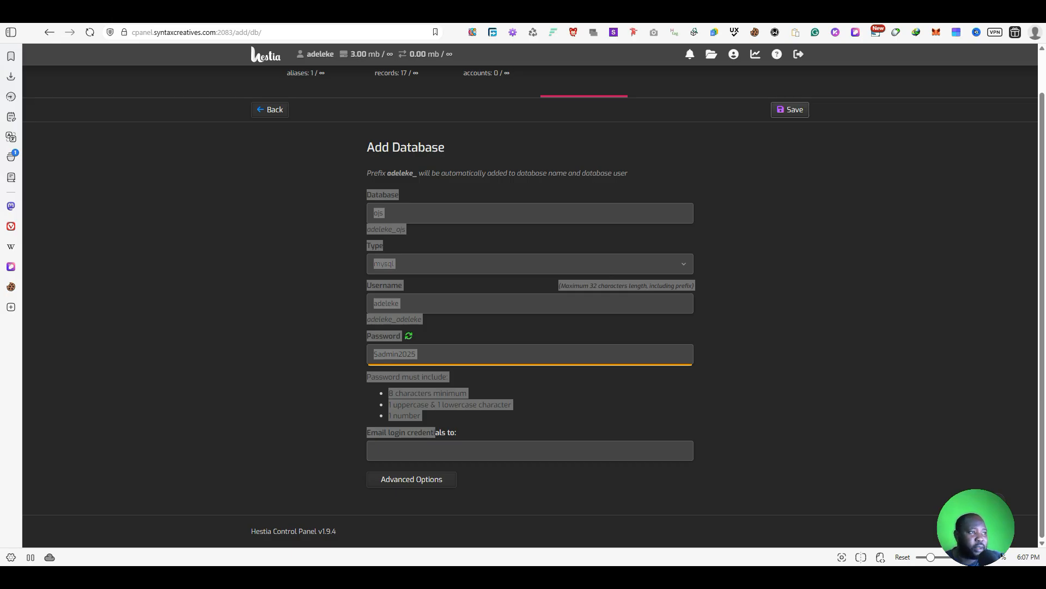
- Save the ojs database; after the weak-password warning, fill a saved strong password and save again
left_click(785, 292)
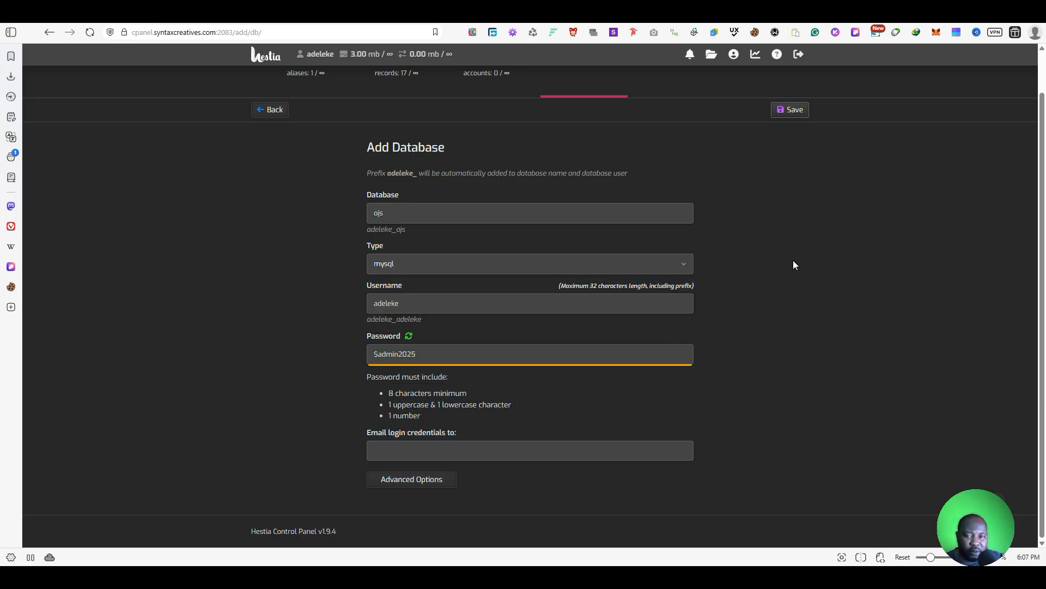
left_click(791, 111)
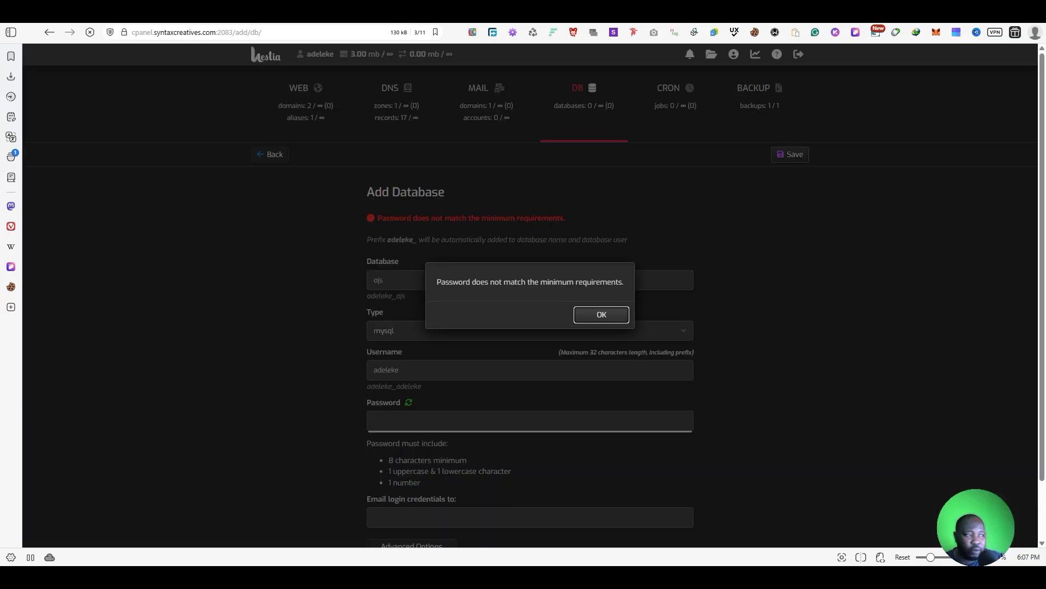
left_click(594, 314)
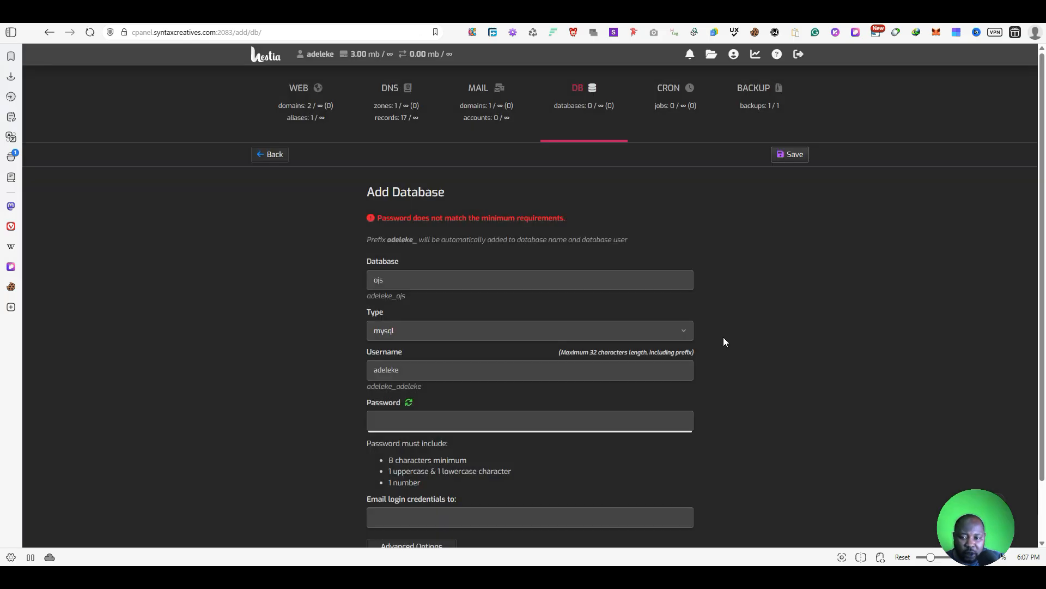
scroll(748, 334, "down", 1)
left_click(421, 357)
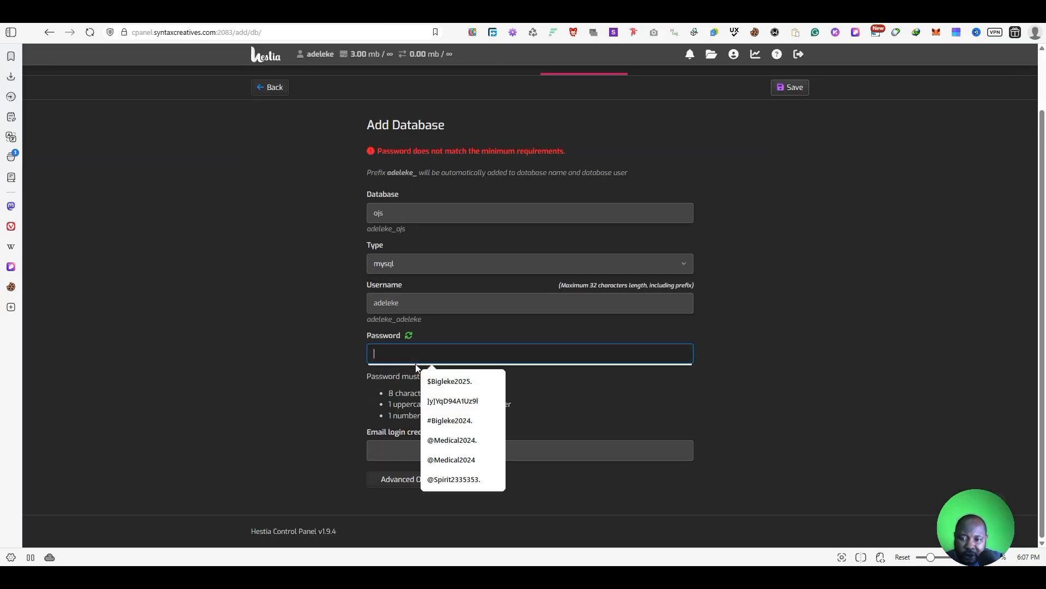
left_click(466, 406)
left_click_drag(447, 354, 388, 358)
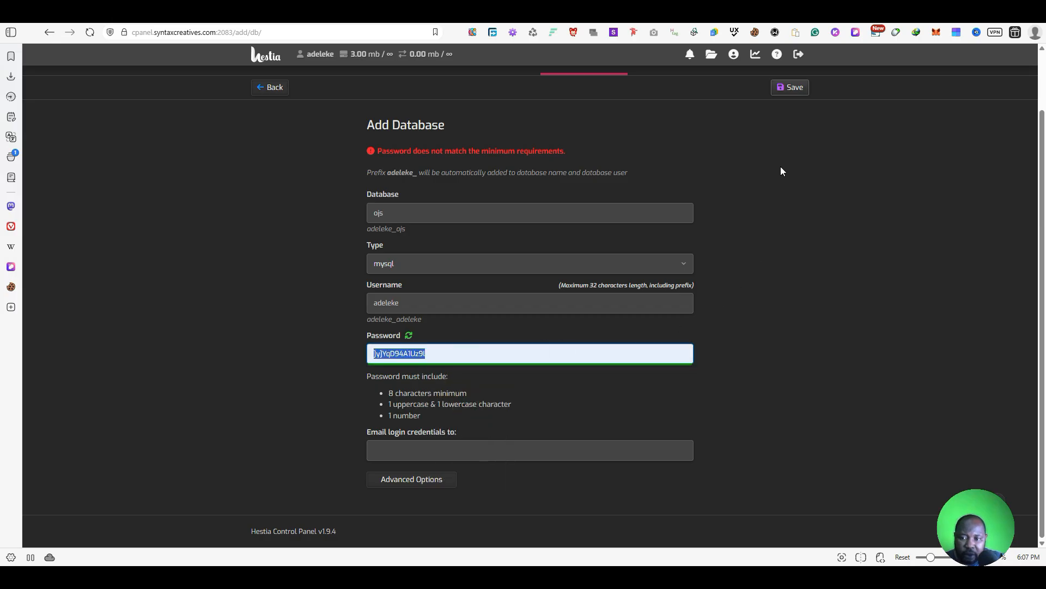
left_click(795, 85)
- Paste the new Hestia database password over the installer's old Password value
left_click(832, 13)
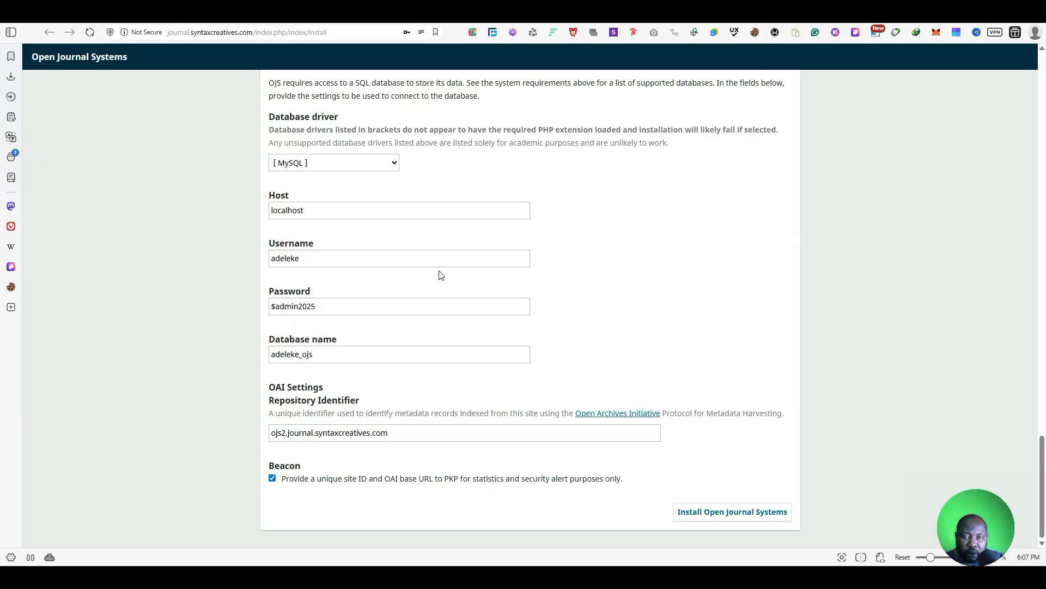
double_click(327, 355)
left_click_drag(323, 306, 267, 308)
key("ctrl+v")
left_click(709, 308)
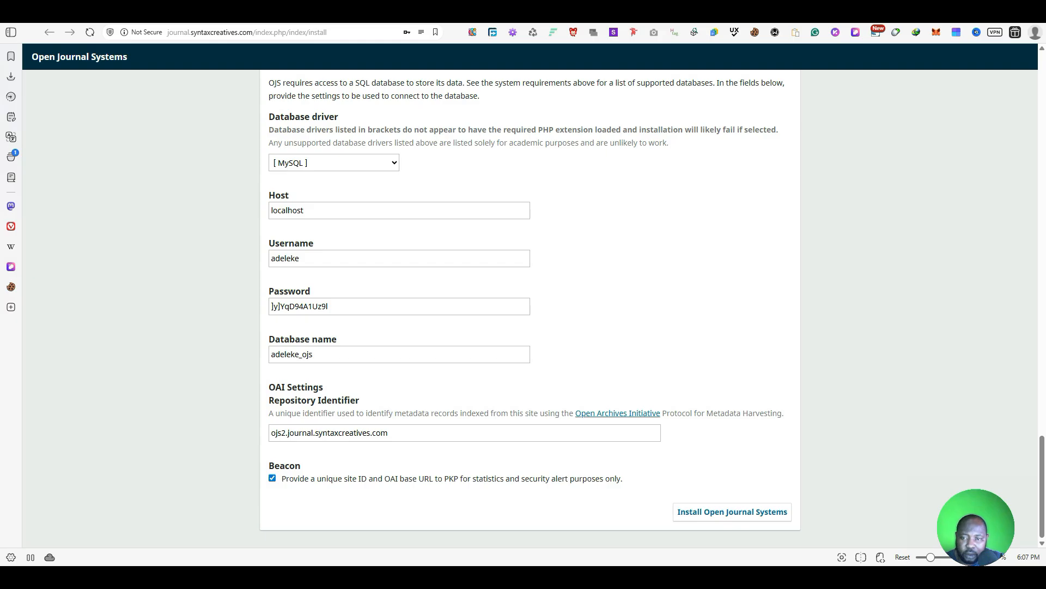
- Confirm the database was created in Hestia, then submit Install Open Journal Systems
left_click(799, 13)
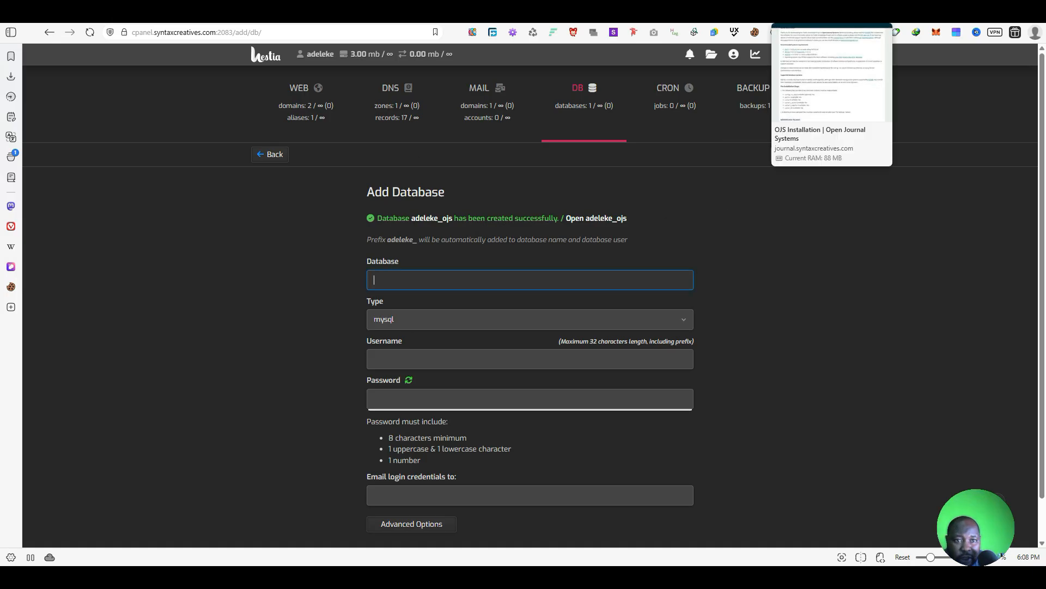
left_click(813, 14)
left_click(724, 512)
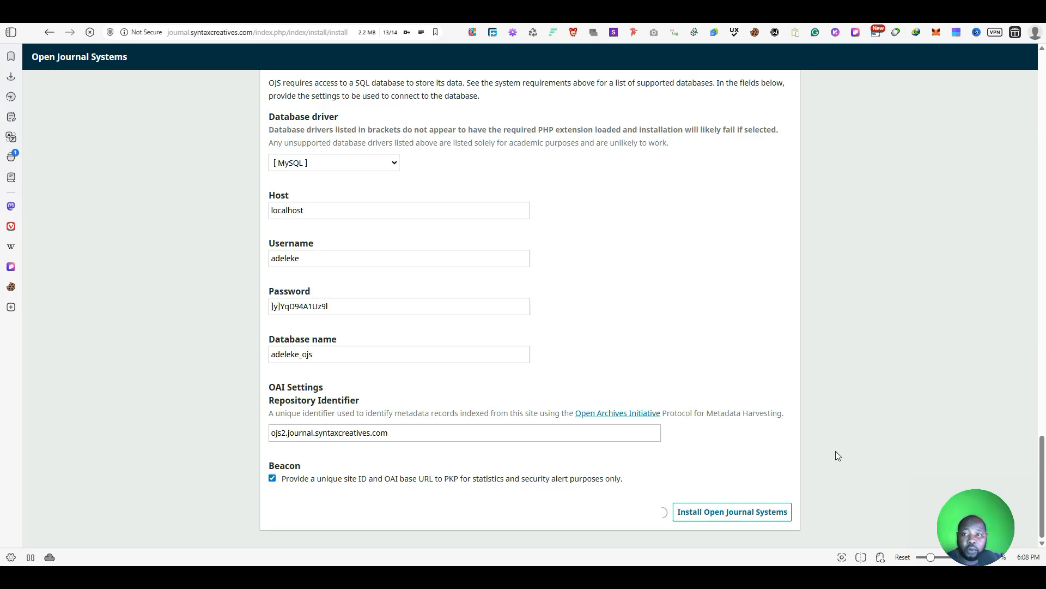
- Scroll through the OJS install page to read the uploads-directory-not-writable error
scroll(760, 400, "down", 2)
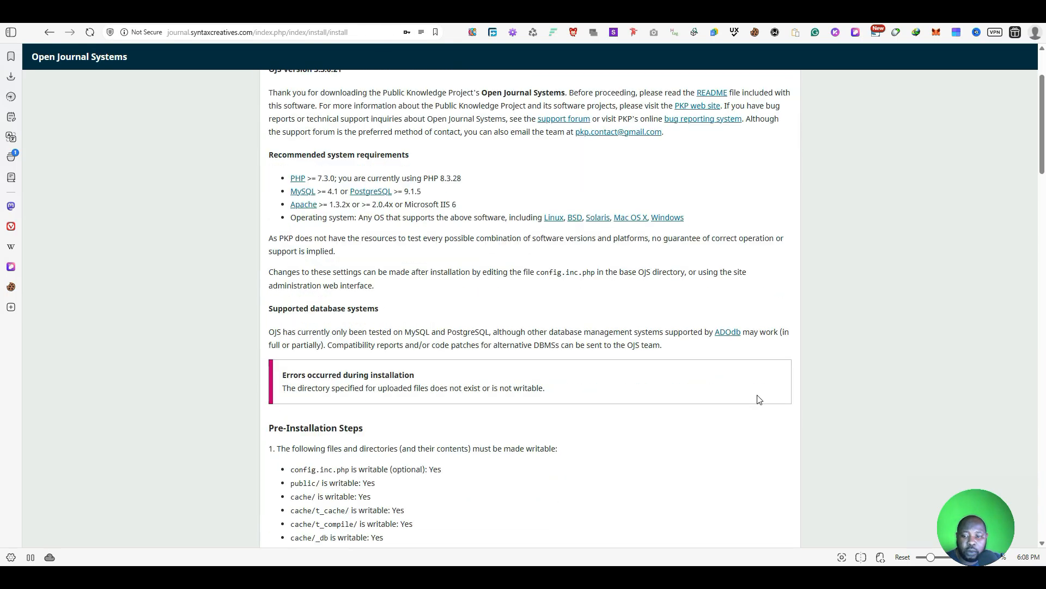
scroll(759, 399, "down", 2)
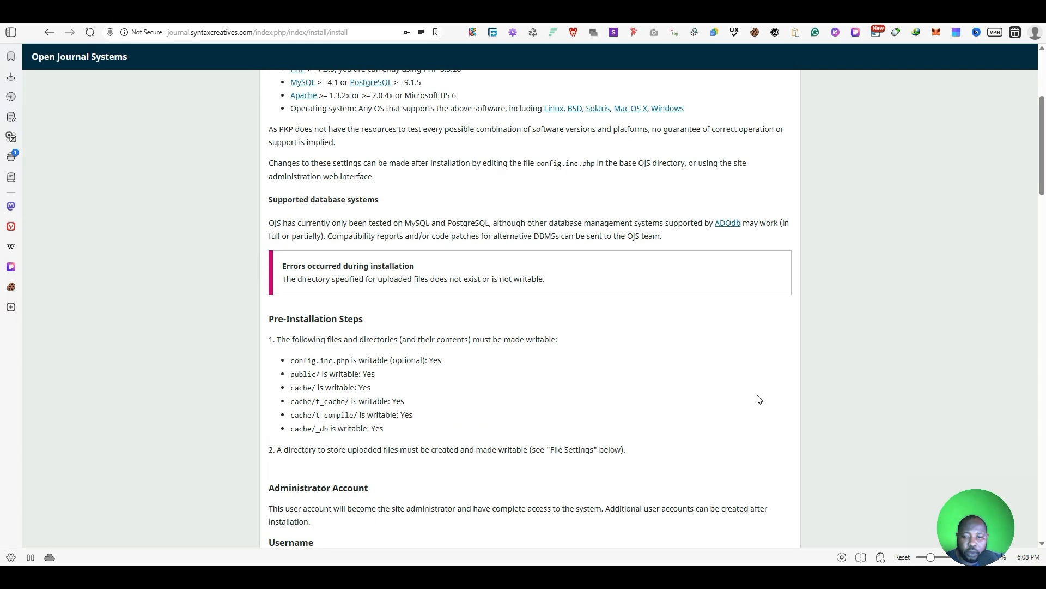
scroll(759, 400, "down", 12)
scroll(483, 431, "down", 16)
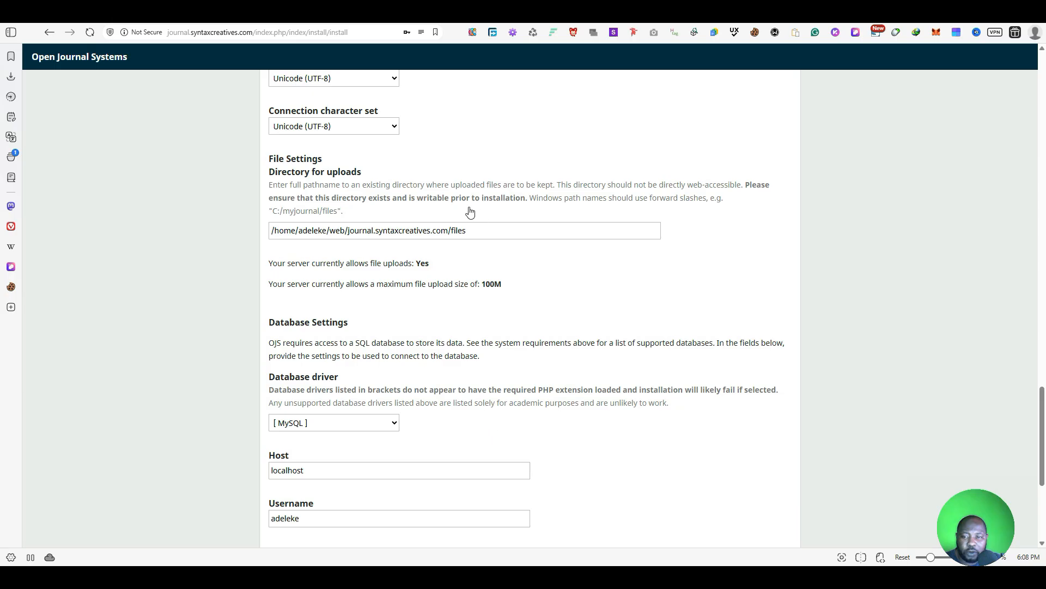
scroll(821, 204, "up", 18)
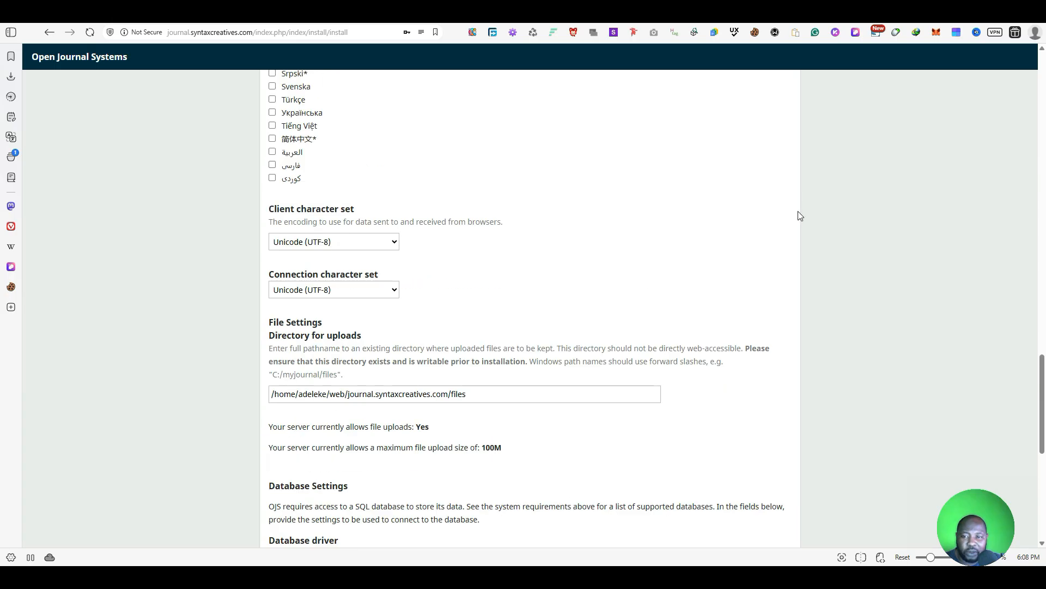
scroll(799, 216, "up", 3)
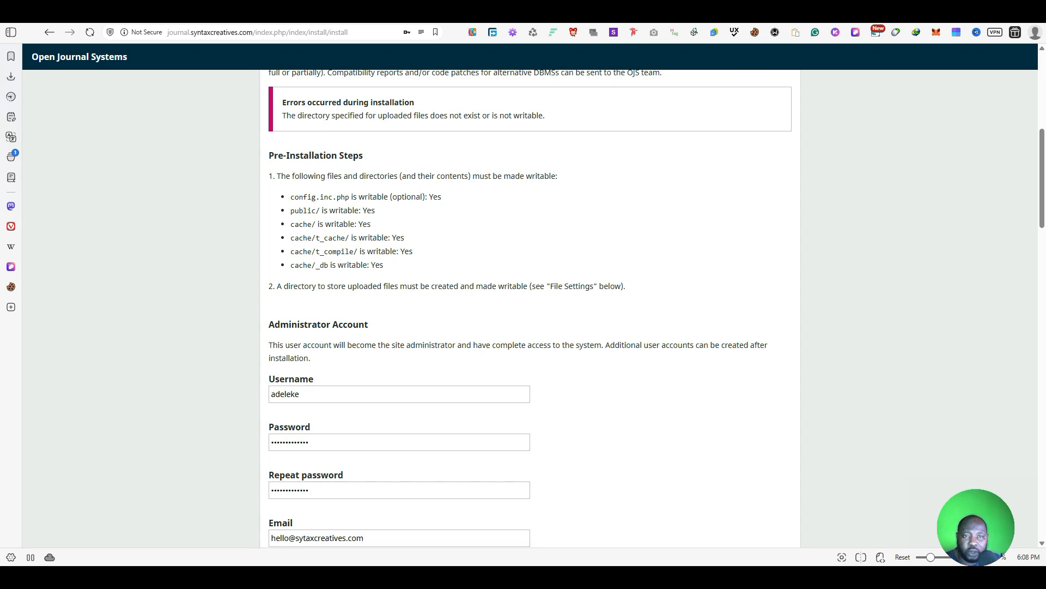
- Return to Hestia's databases list showing the single ojs database
key("ctrl+Tab")
left_click(266, 146)
left_click(278, 149)
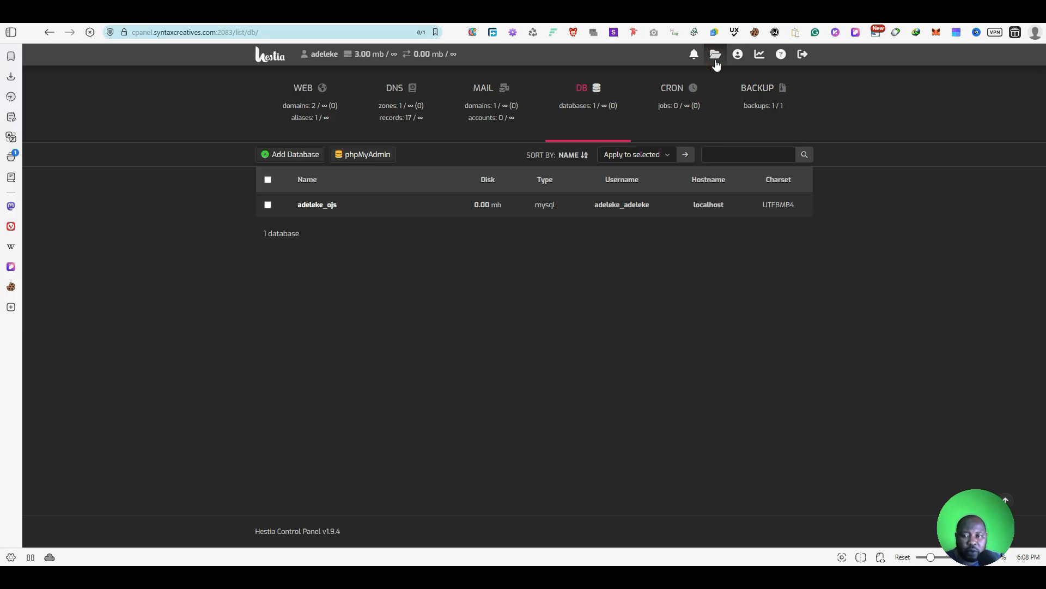
- In the File Manager, create a folder named 'files' in journal.syntaxcreatives.com's public_html
left_click(716, 55)
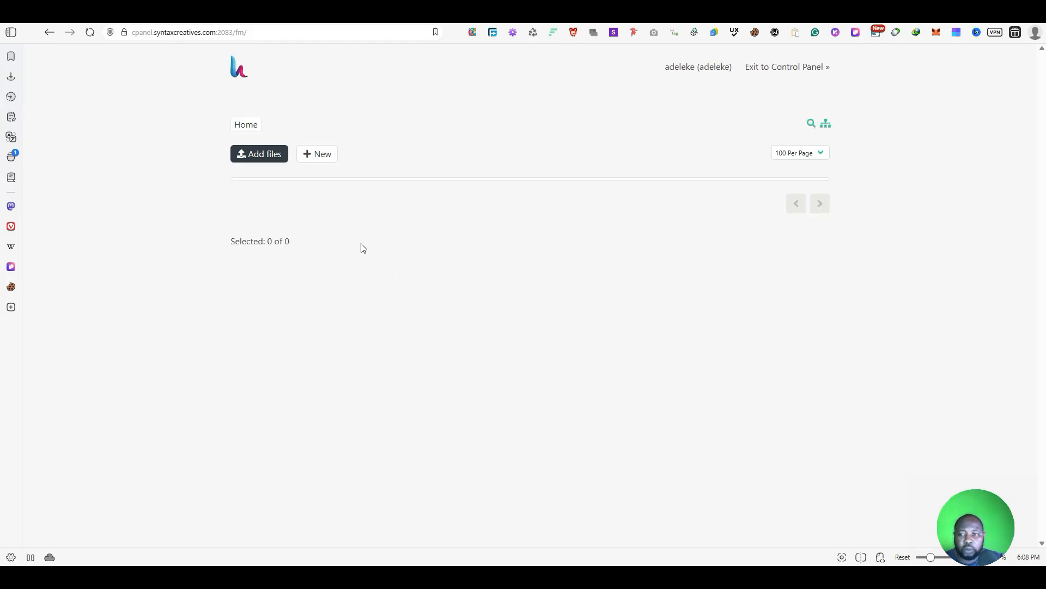
scroll(381, 376, "down", 3)
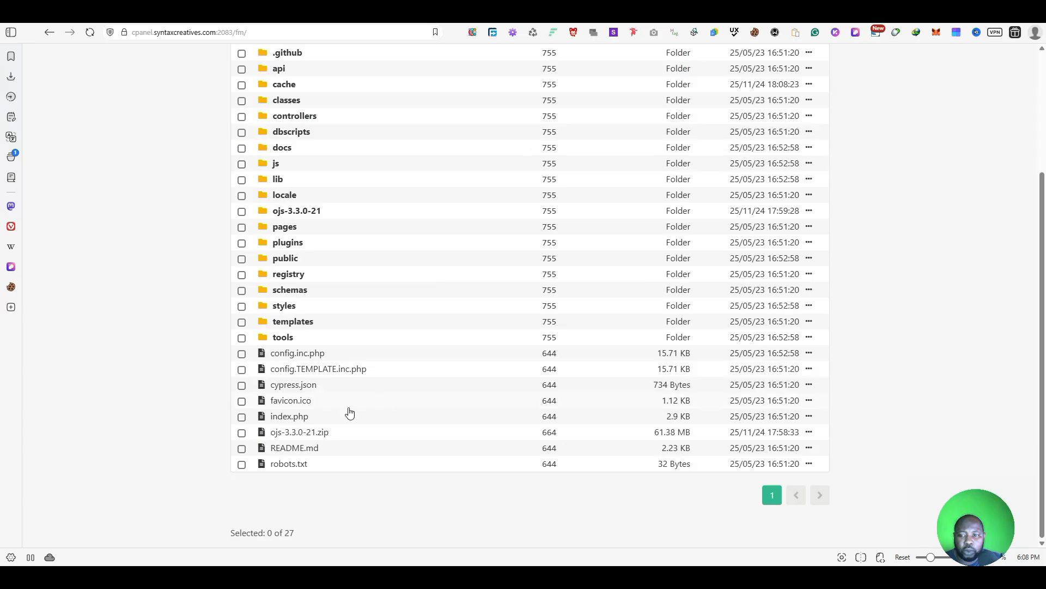
scroll(330, 272, "up", 2)
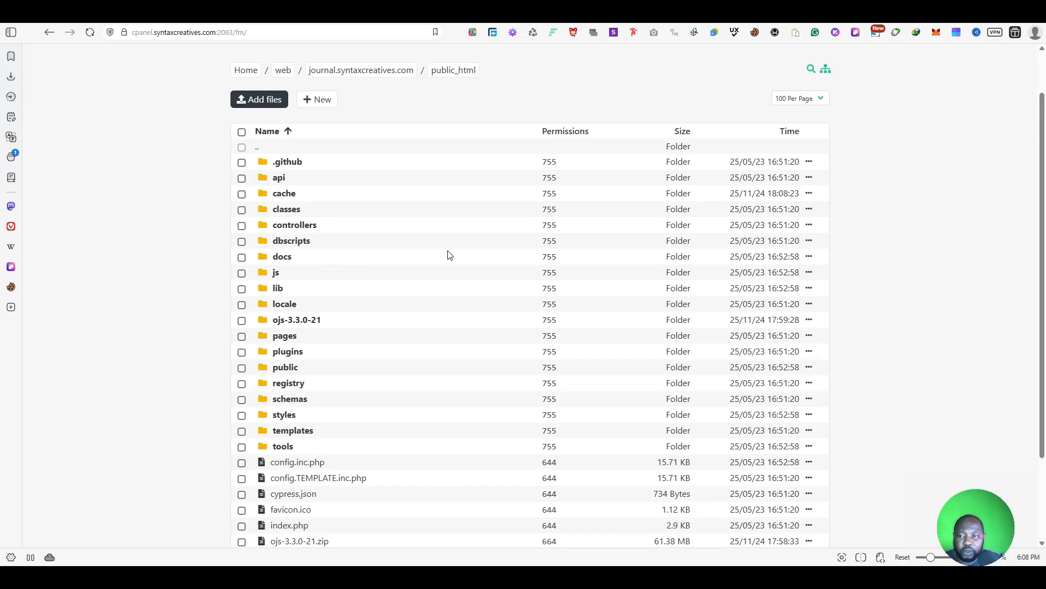
scroll(246, 235, "up", 1)
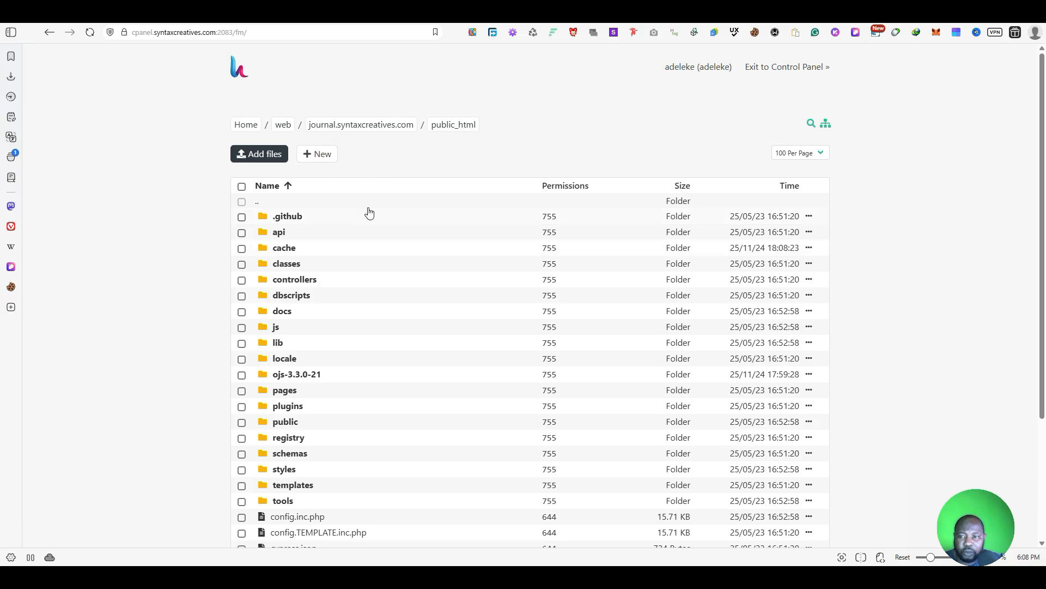
left_click(329, 156)
left_click(351, 181)
type("files")
left_click(593, 321)
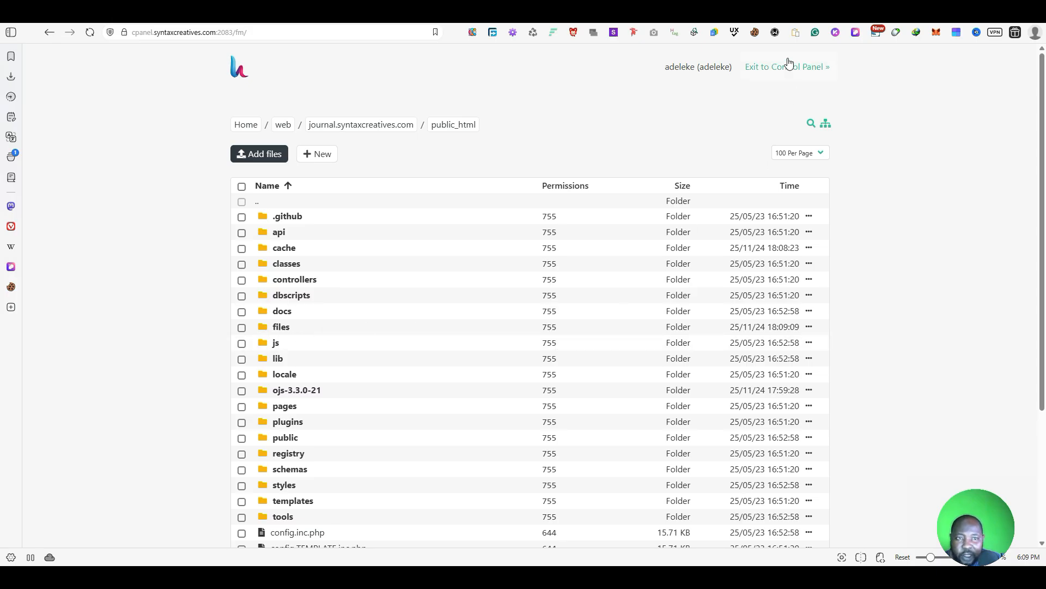
- Rerun the OJS installation and check the uploads directory path field
left_click(776, 12)
scroll(586, 258, "down", 15)
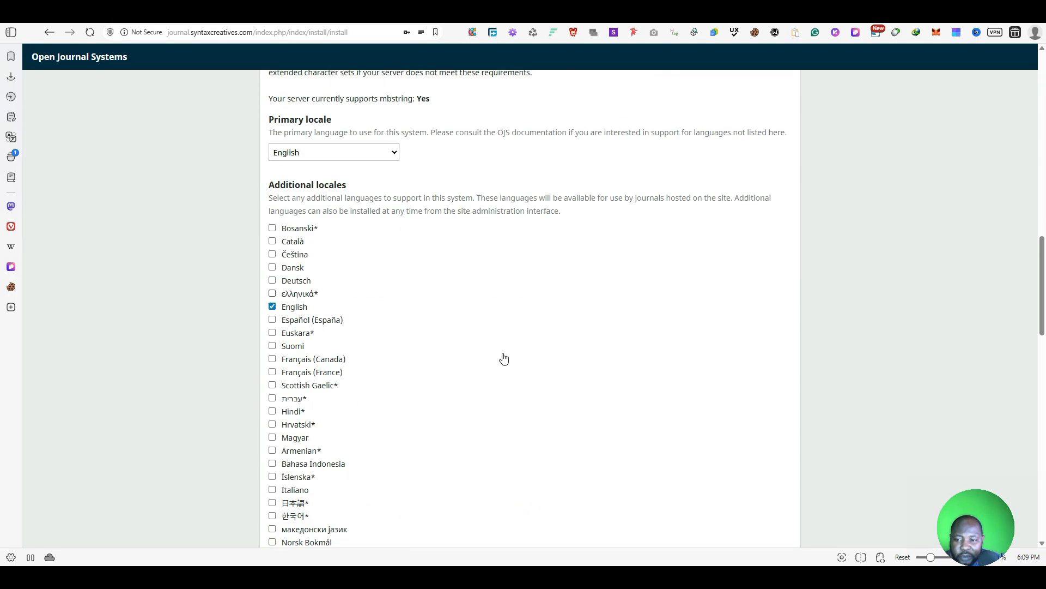
scroll(504, 354, "down", 8)
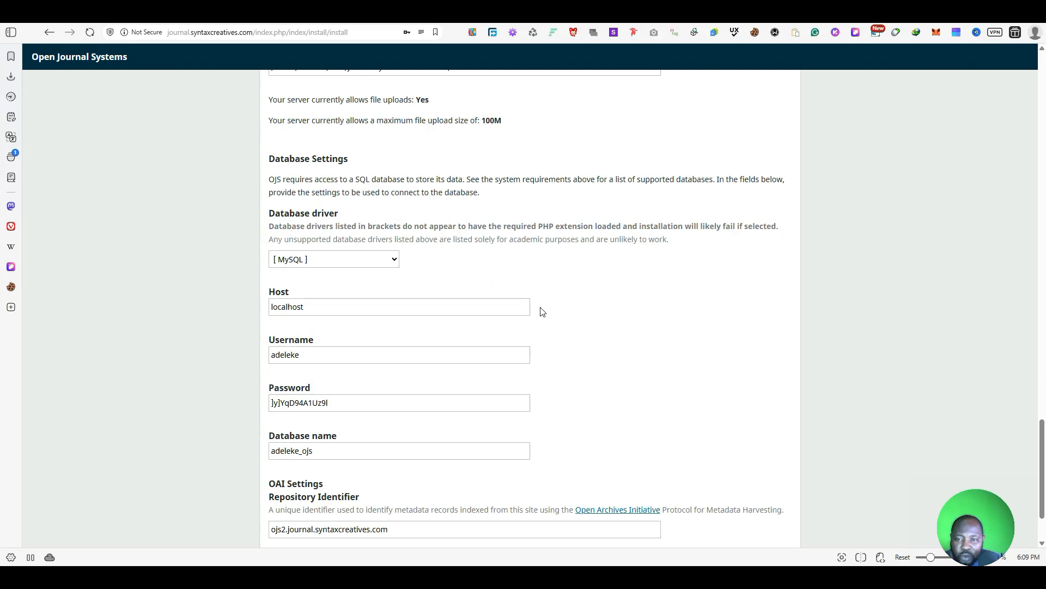
left_click(748, 514)
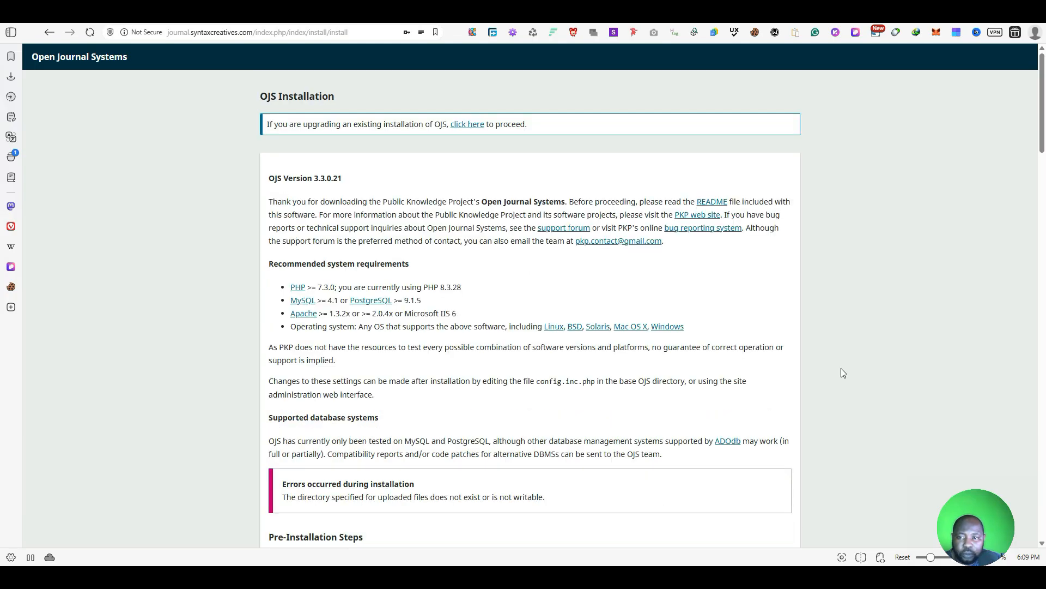
scroll(401, 500, "down", 14)
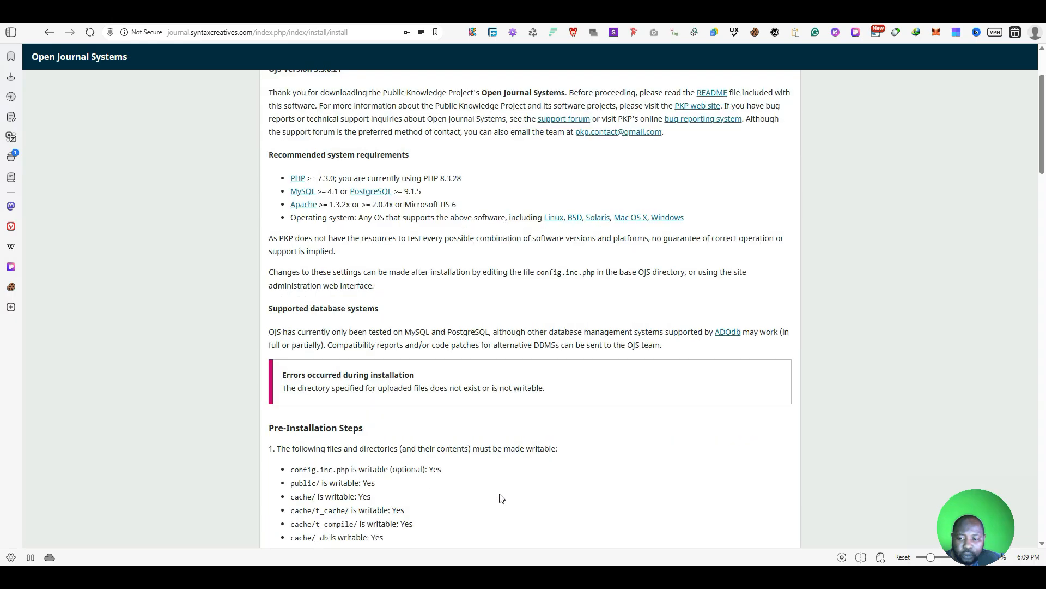
scroll(543, 449, "down", 15)
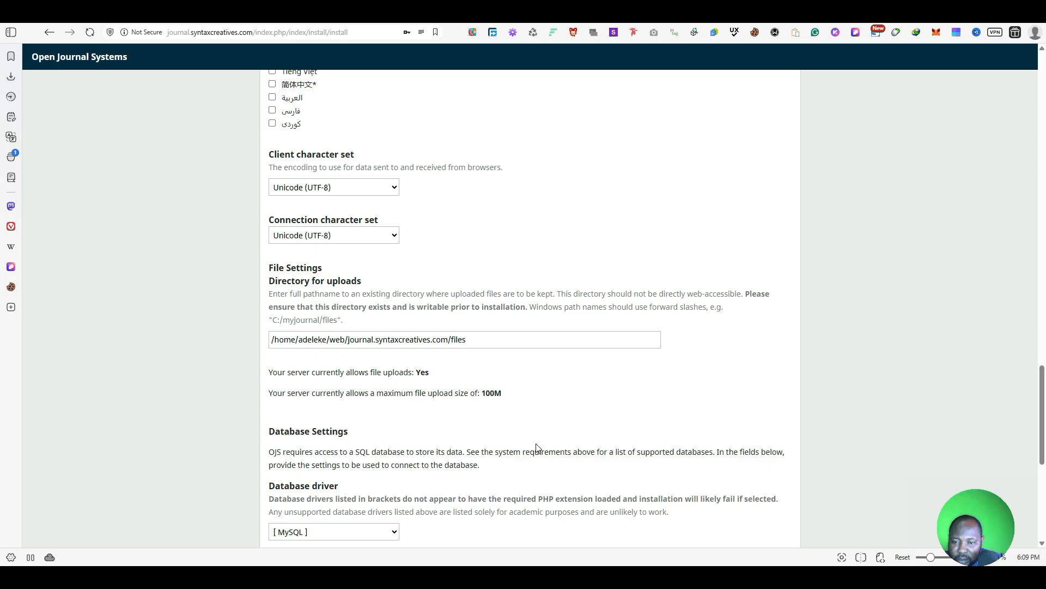
left_click(467, 340)
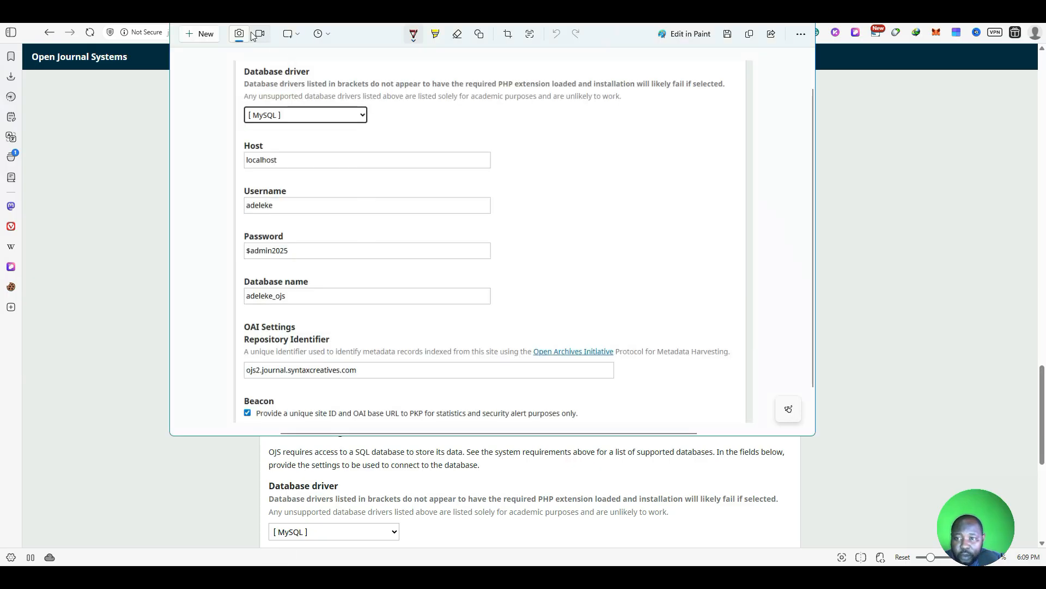
- Screenshot the OJS database settings area and return to the Perplexity follow-up box
key("shift+super+s")
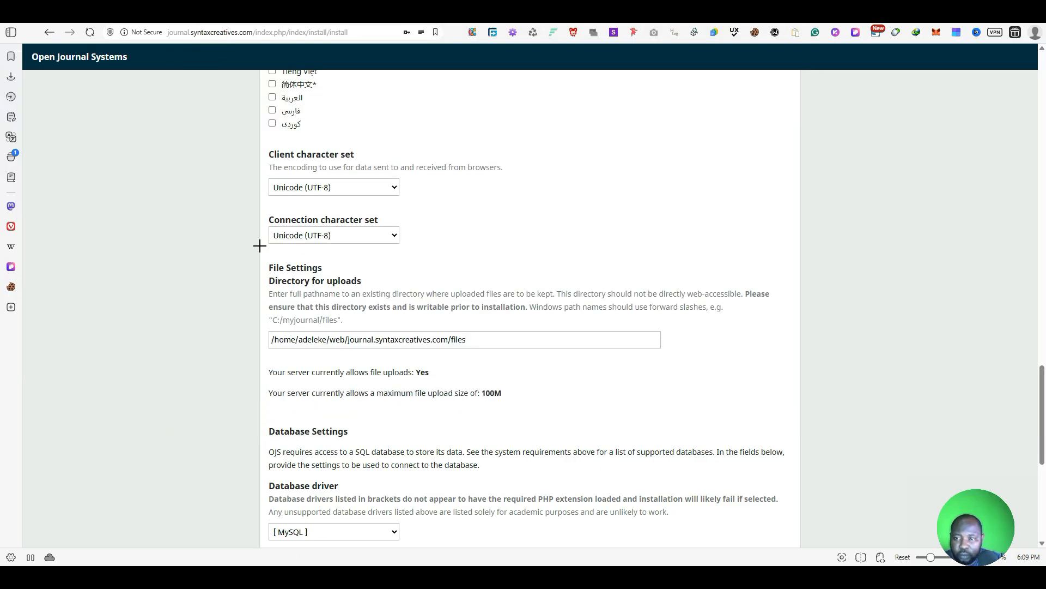
left_click_drag(259, 245, 802, 493)
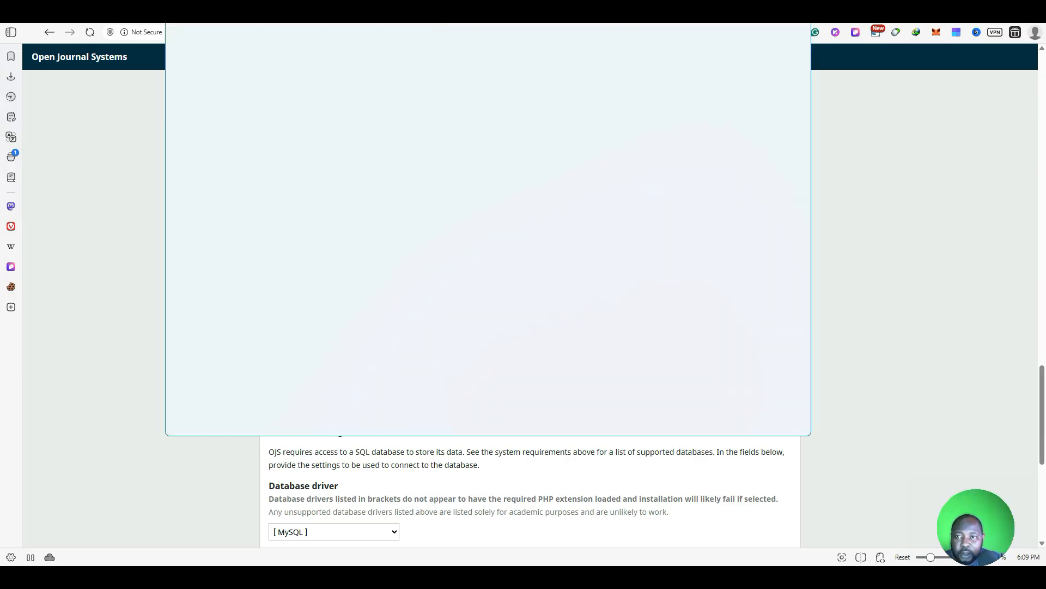
left_click(110, 123)
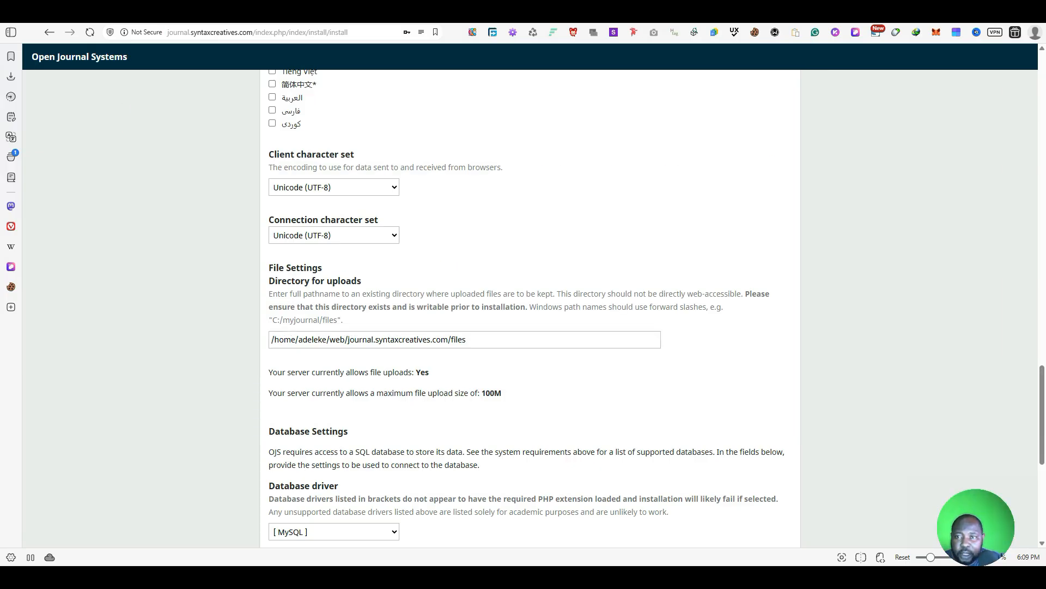
key("ctrl+Tab")
left_click(433, 510)
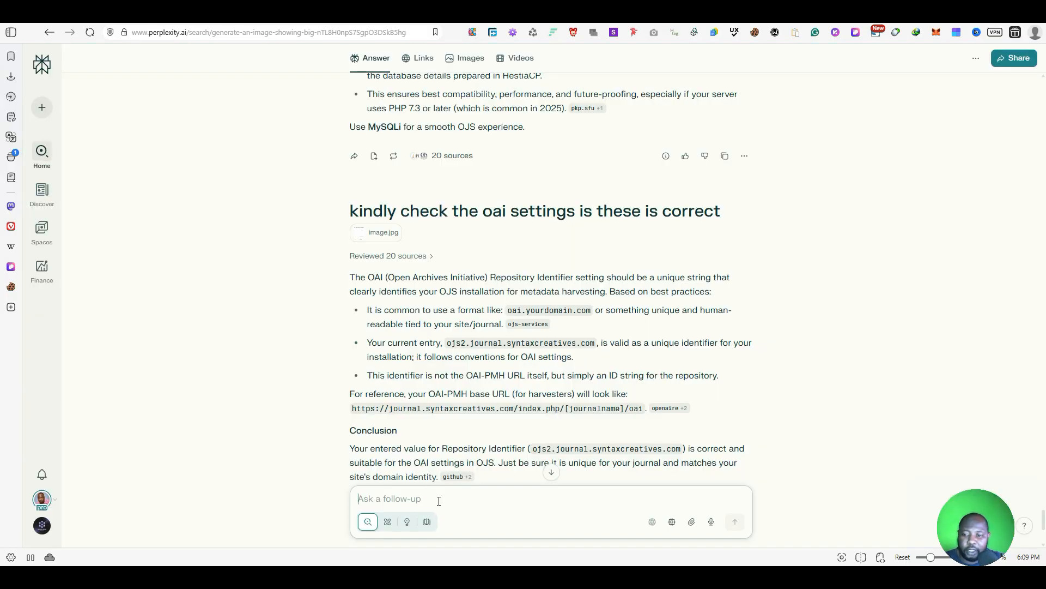
- Attach the screenshot, draft 'the directory is not writable', and select the full OJS error message
key("ctrl+v")
type("the ")
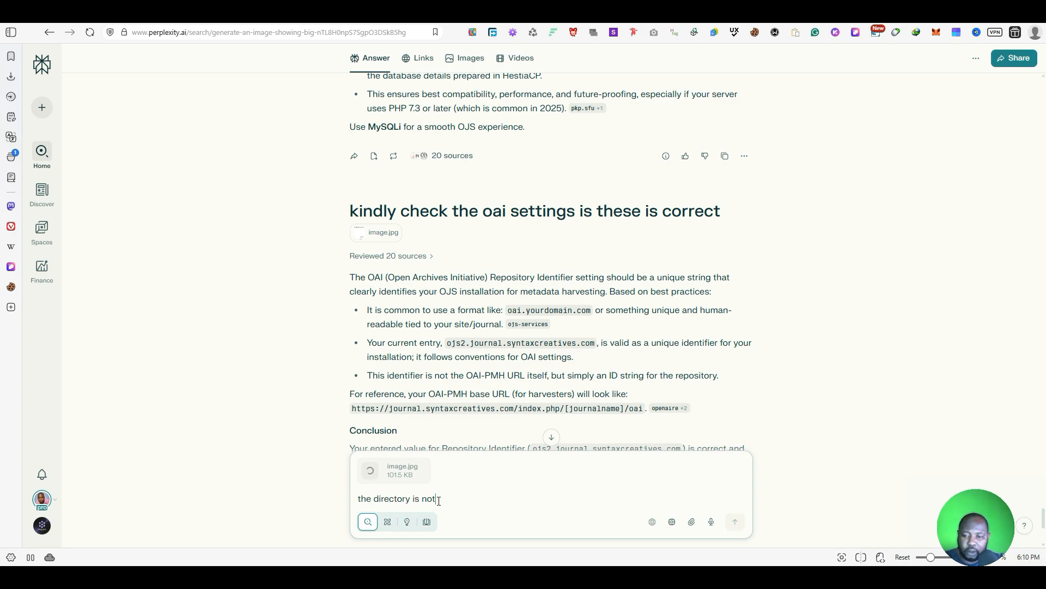
type("directory is not writable")
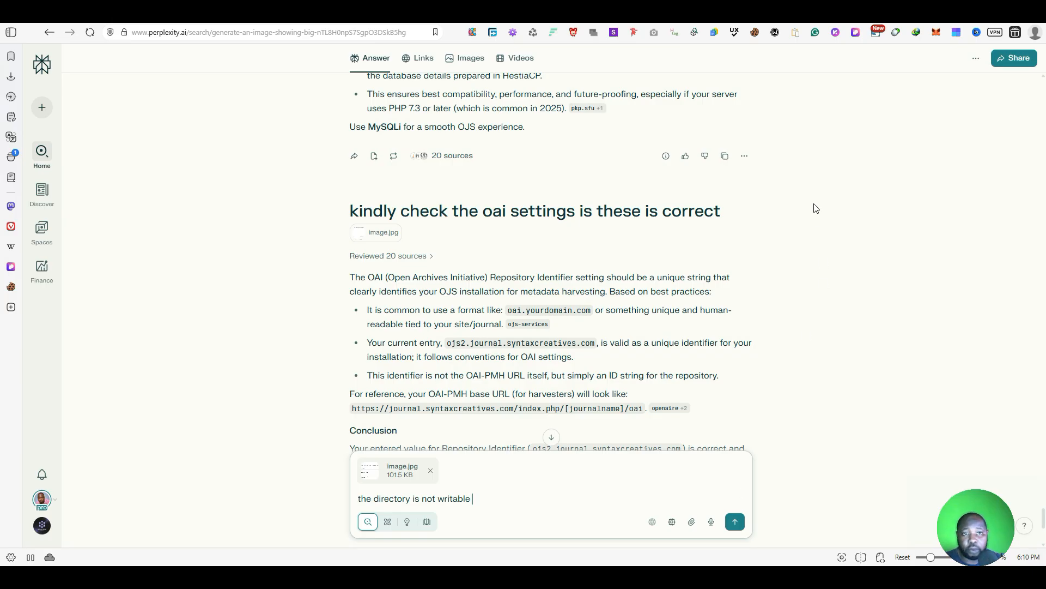
left_click(824, 15)
scroll(819, 235, "up", 12)
scroll(819, 238, "up", 15)
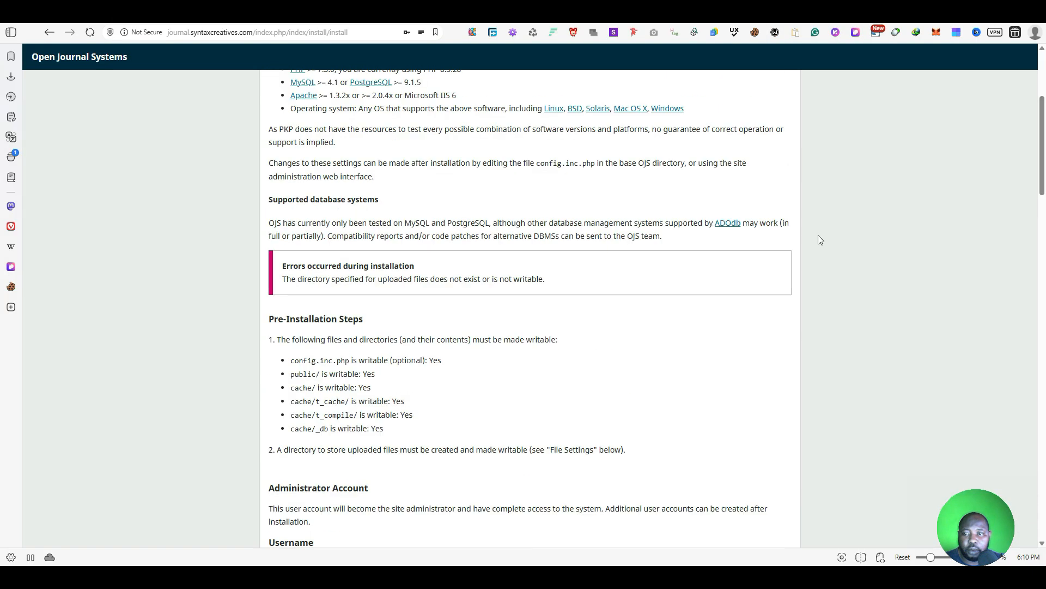
scroll(405, 388, "down", 3)
left_click_drag(285, 331, 598, 336)
key("ctrl+c")
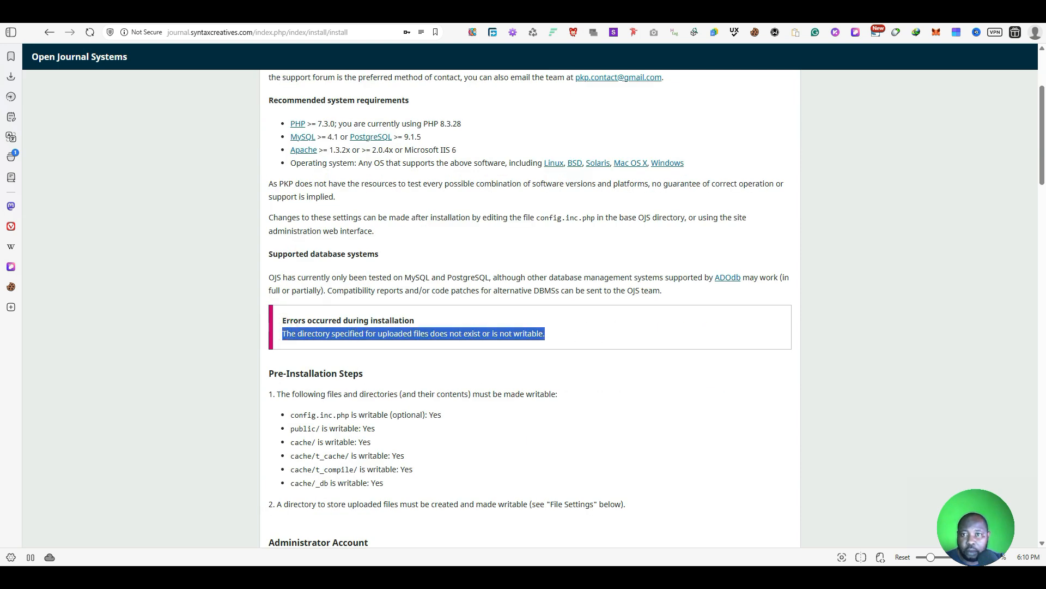
- Replace the draft with the copied error plus 'fix' and send the question
left_click(340, 16)
left_click_drag(491, 500, 357, 510)
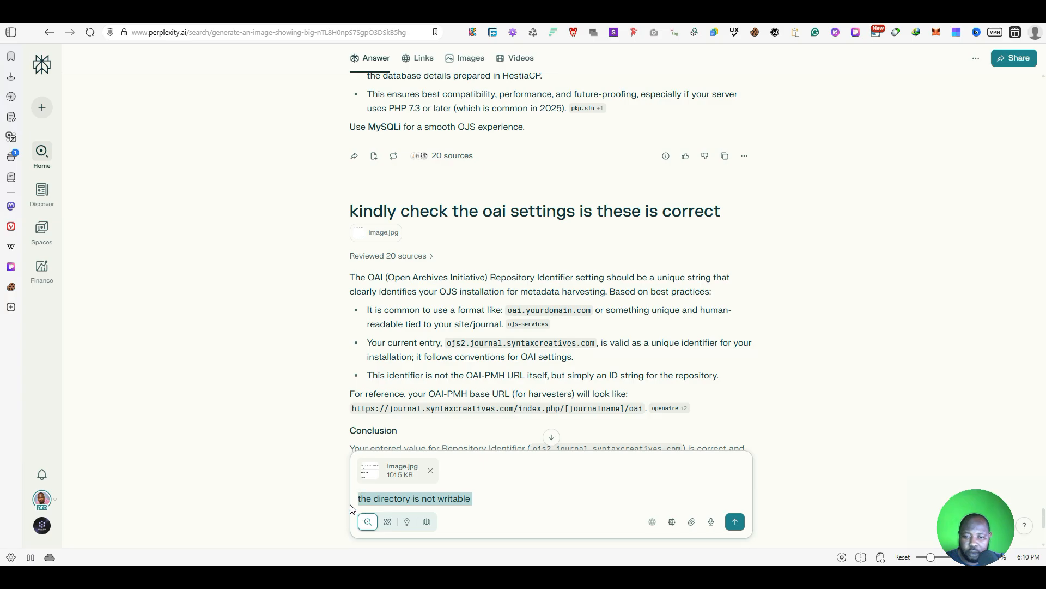
key("ctrl+v")
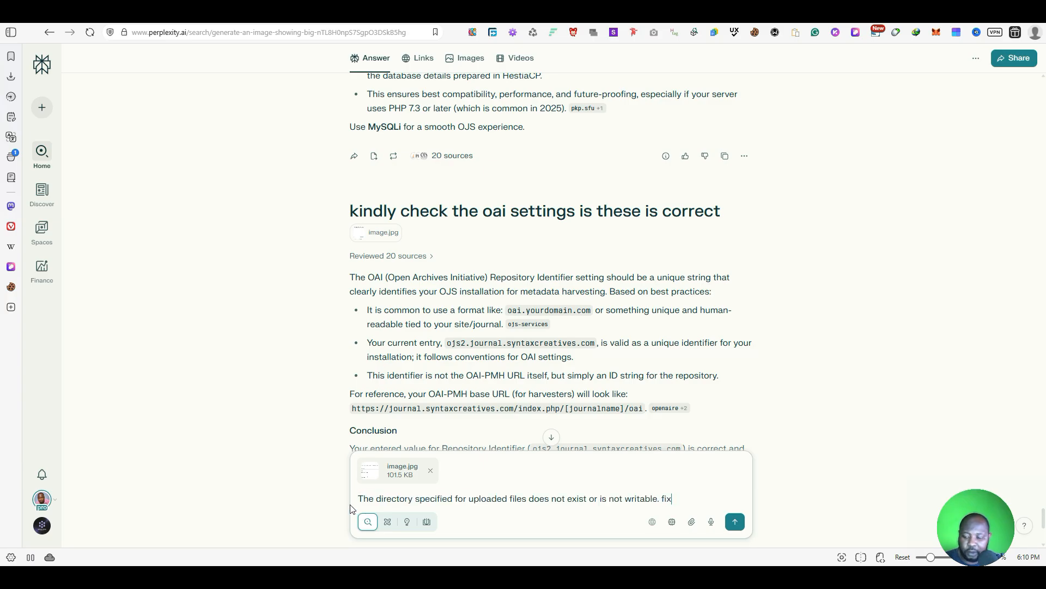
type("fix")
key("Return")
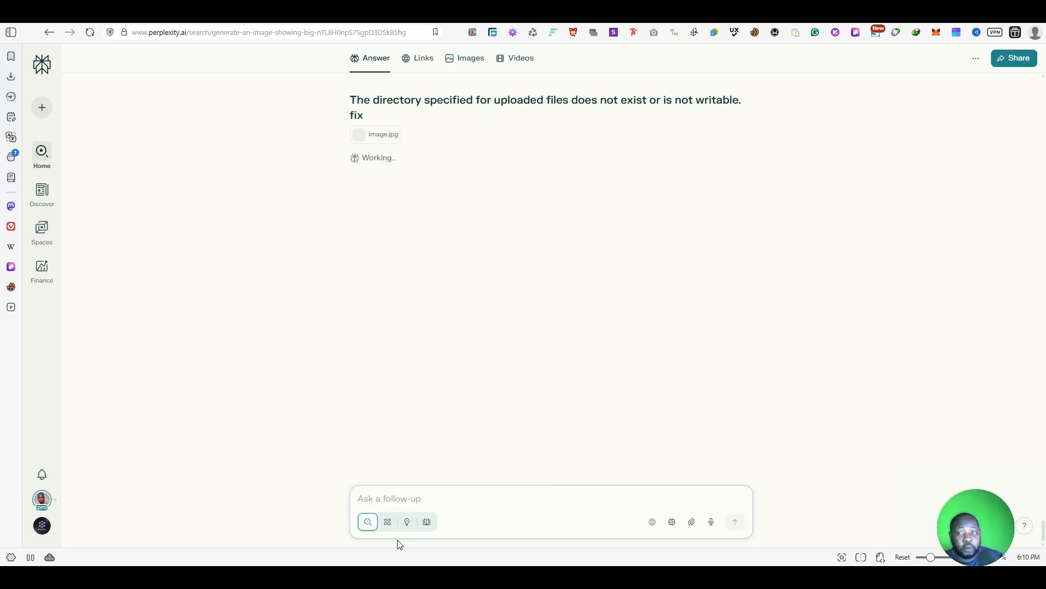
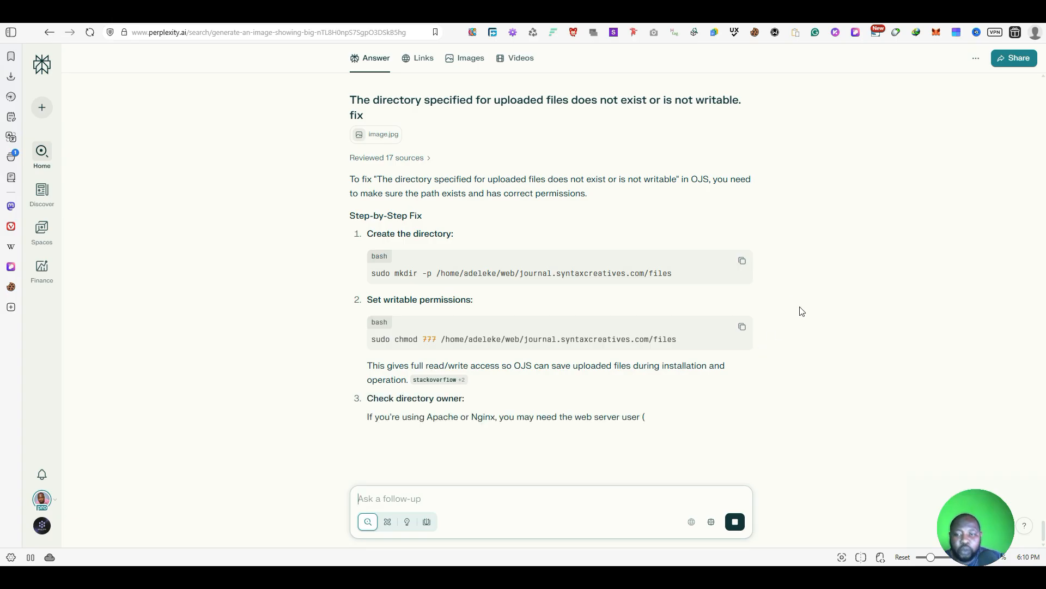
- Review Perplexity's mkdir and chmod 777 fix, then go back to the public_html file manager
scroll(740, 352, "down", 2)
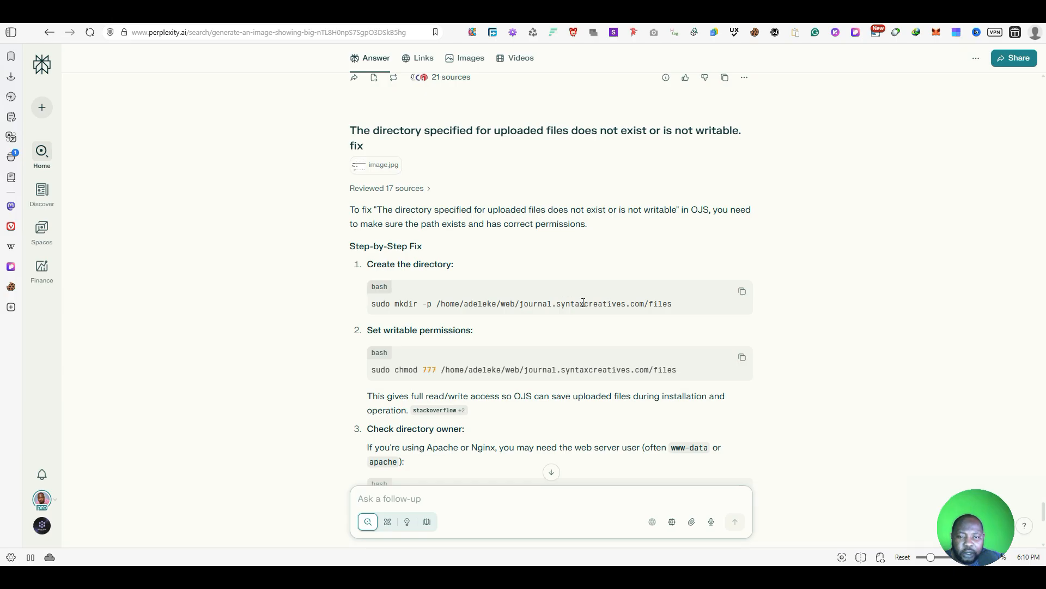
left_click_drag(675, 310, 368, 311)
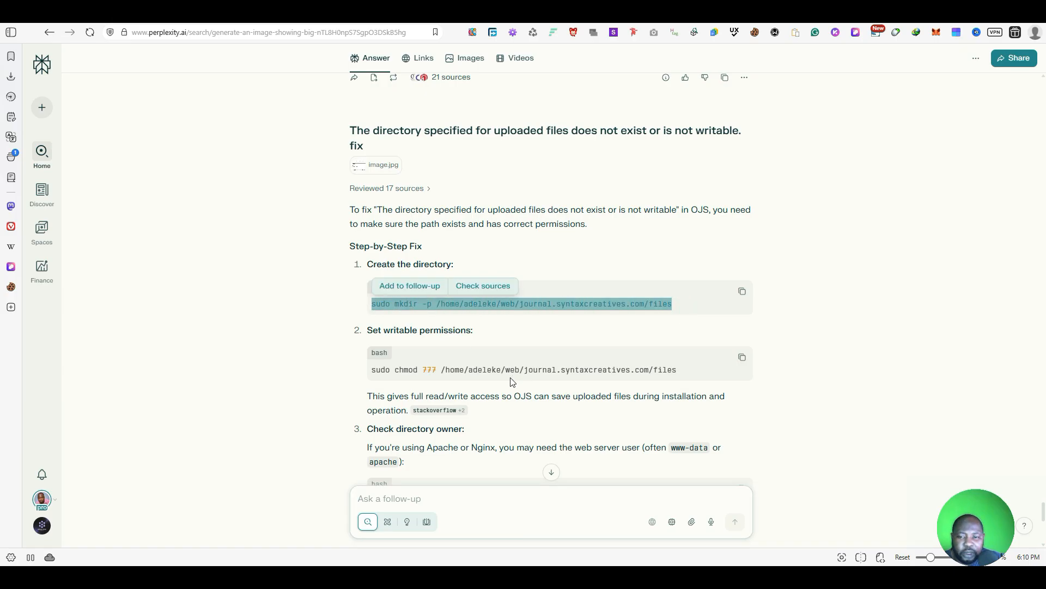
left_click_drag(437, 371, 425, 370)
left_click(427, 369)
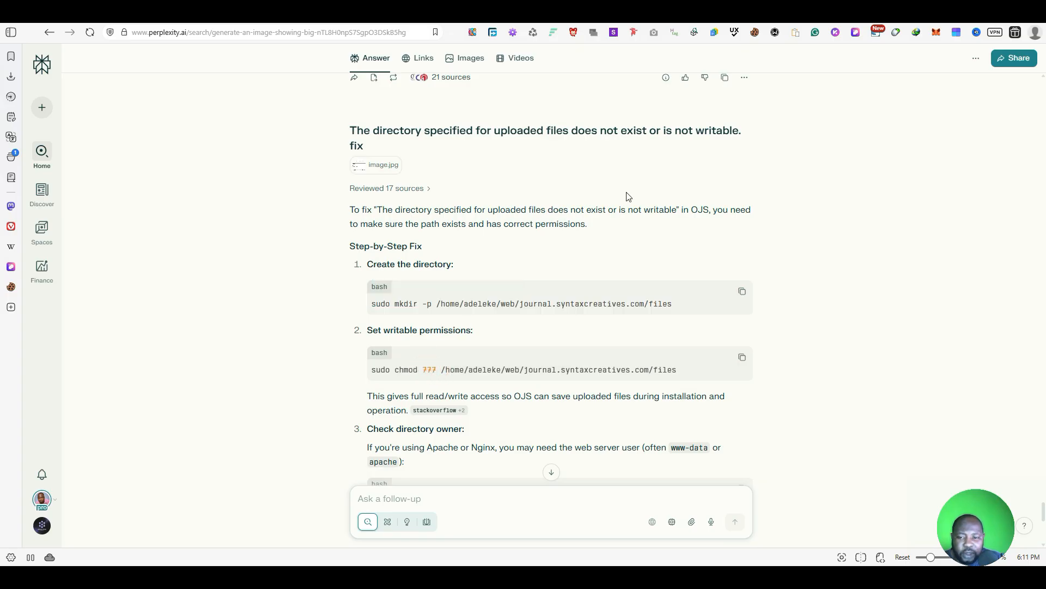
left_click(800, 15)
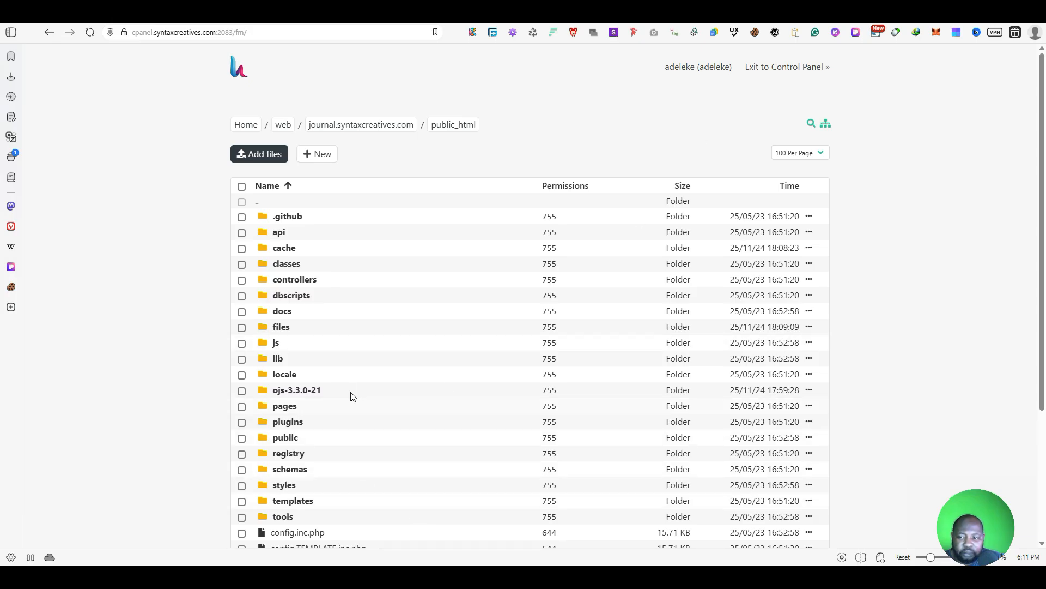
- Give the files folder group and other write access, changing its permissions to 777
right_click(426, 332)
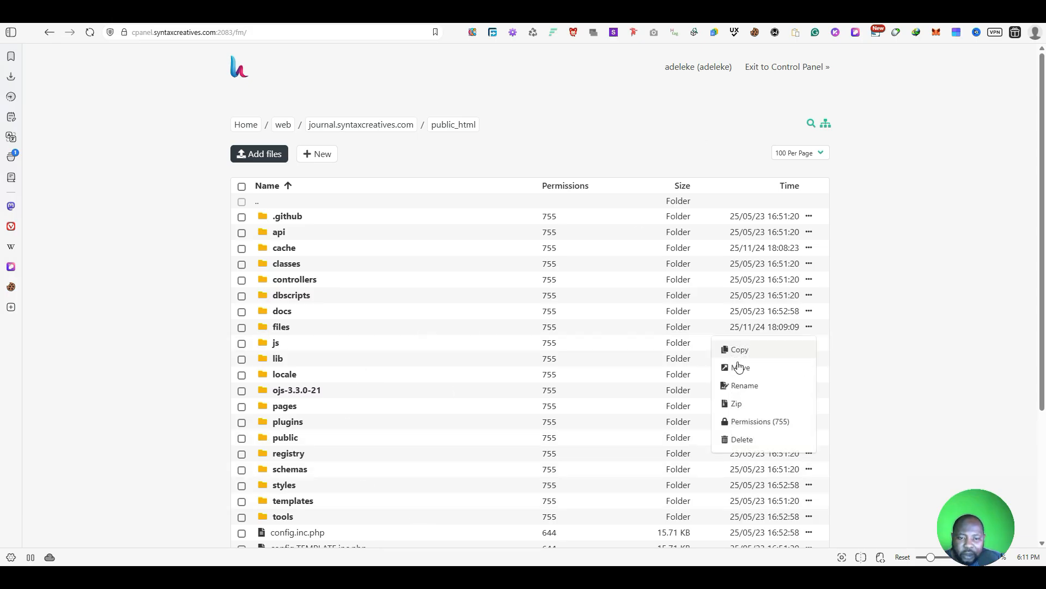
left_click(768, 420)
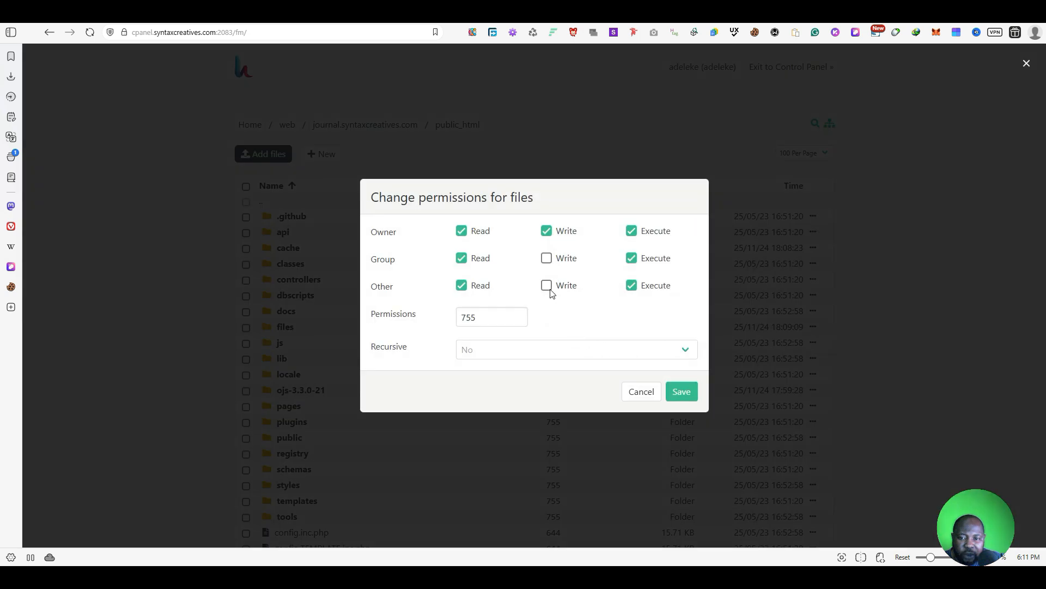
left_click(548, 260)
left_click(547, 285)
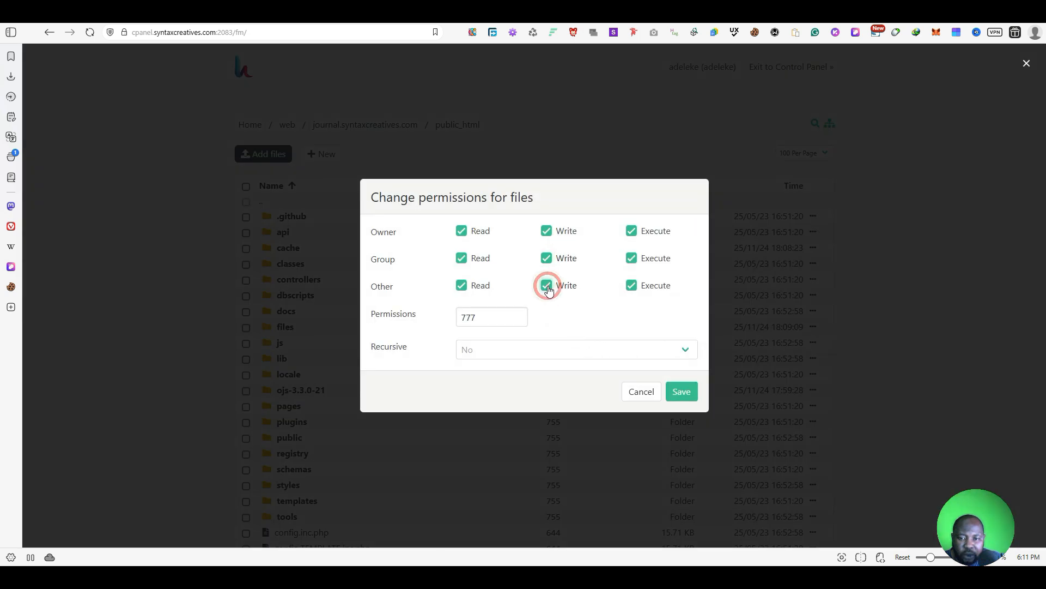
left_click(681, 391)
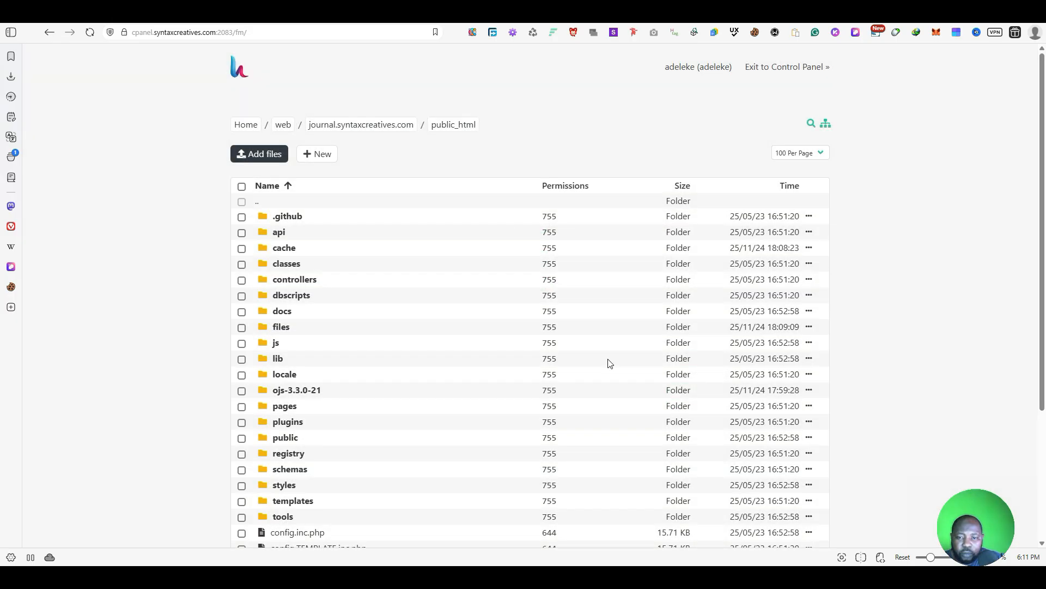
scroll(551, 409, "down", 1)
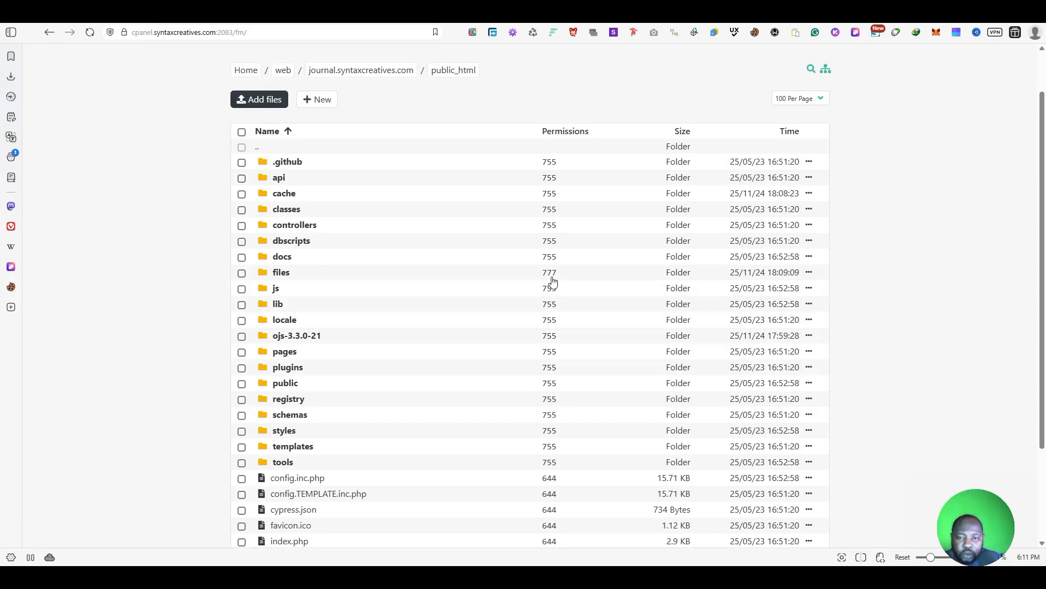
- Rerun Install Open Journal Systems and scroll through the reloaded form's uploads directory error
left_click(890, 14)
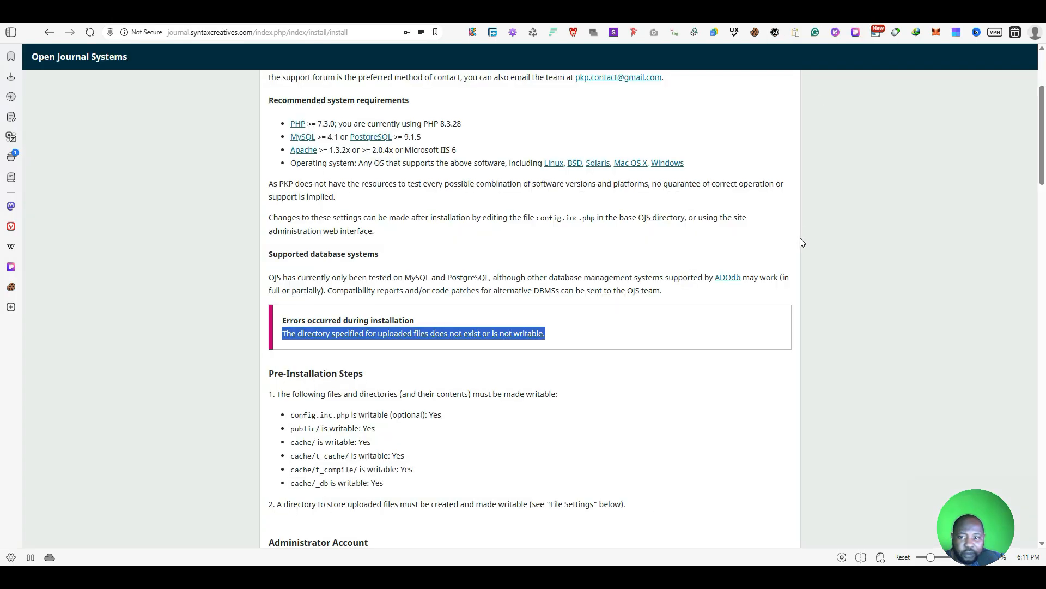
scroll(801, 242, "down", 20)
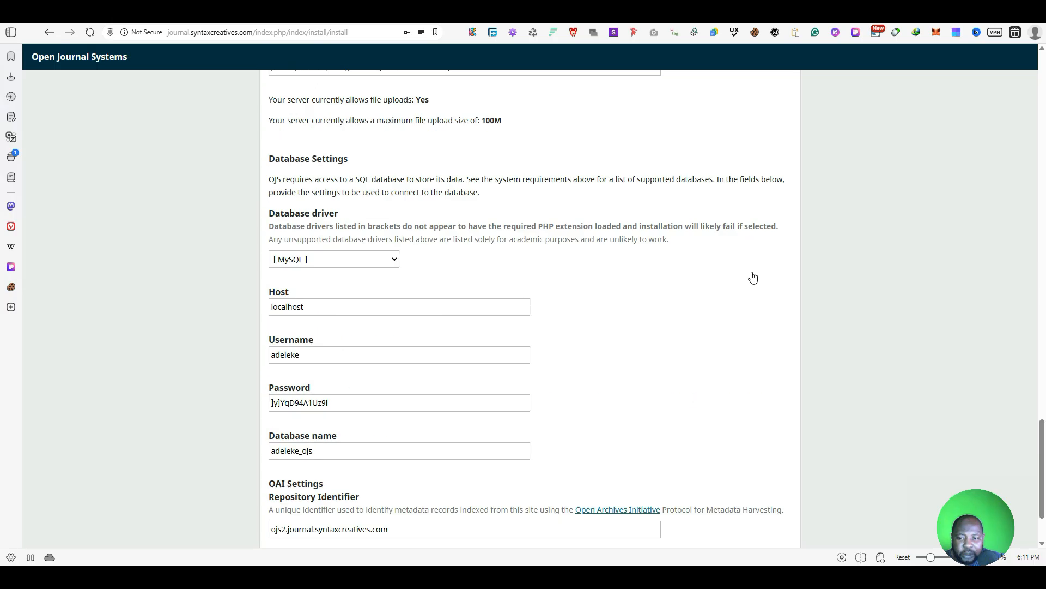
scroll(751, 278, "down", 2)
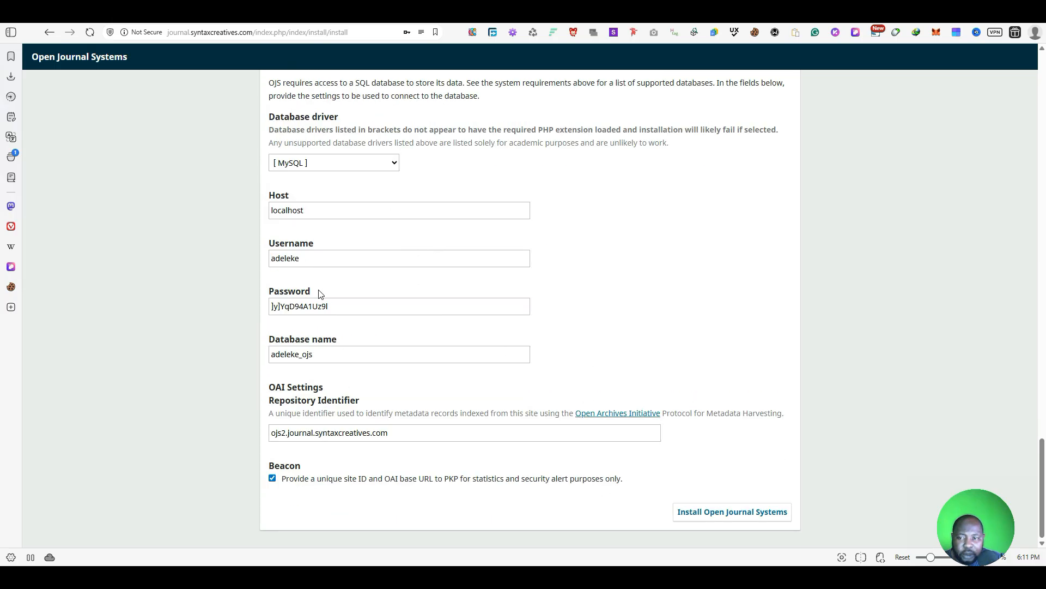
left_click(742, 512)
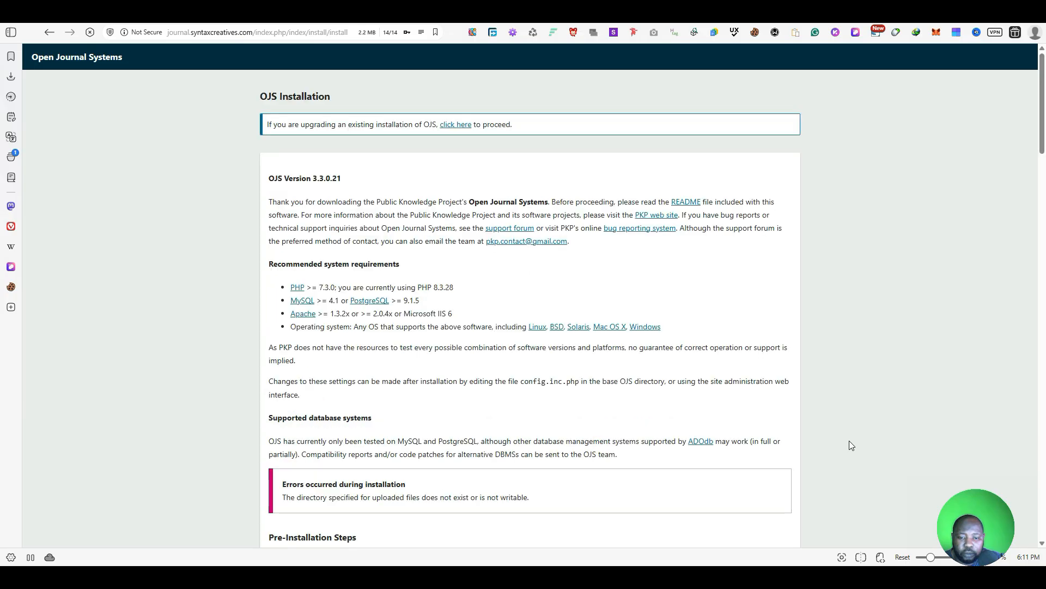
scroll(852, 445, "down", 3)
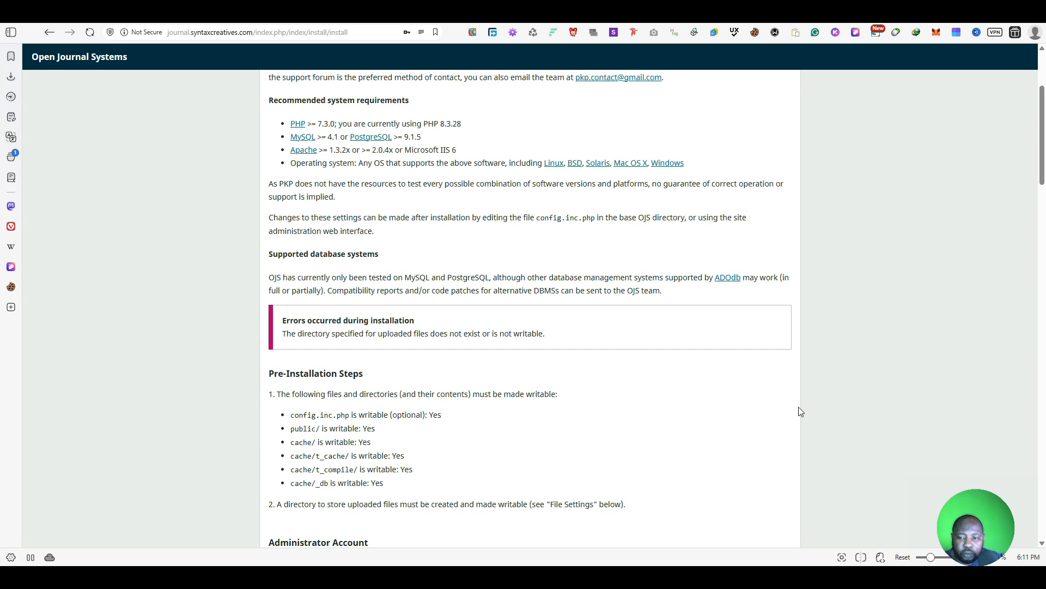
scroll(800, 411, "down", 12)
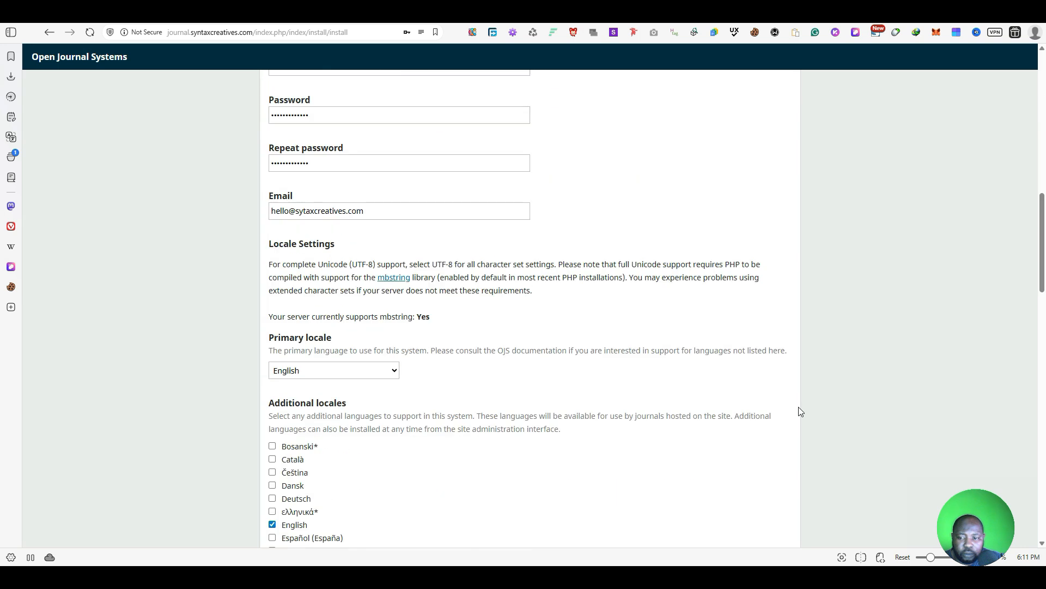
scroll(800, 411, "down", 10)
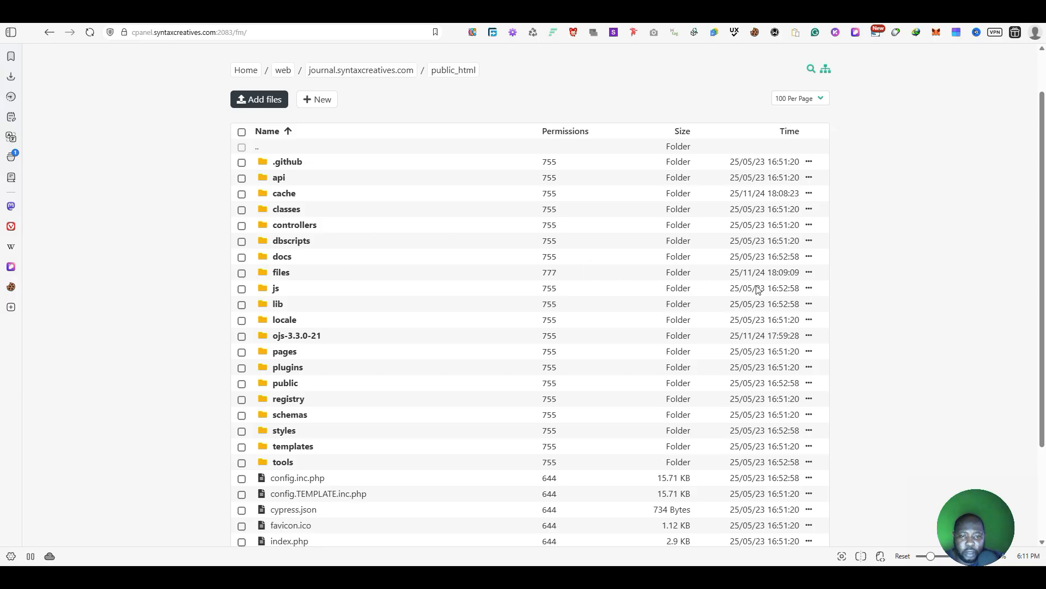
- Delete the files folder from public_html
left_click(809, 272)
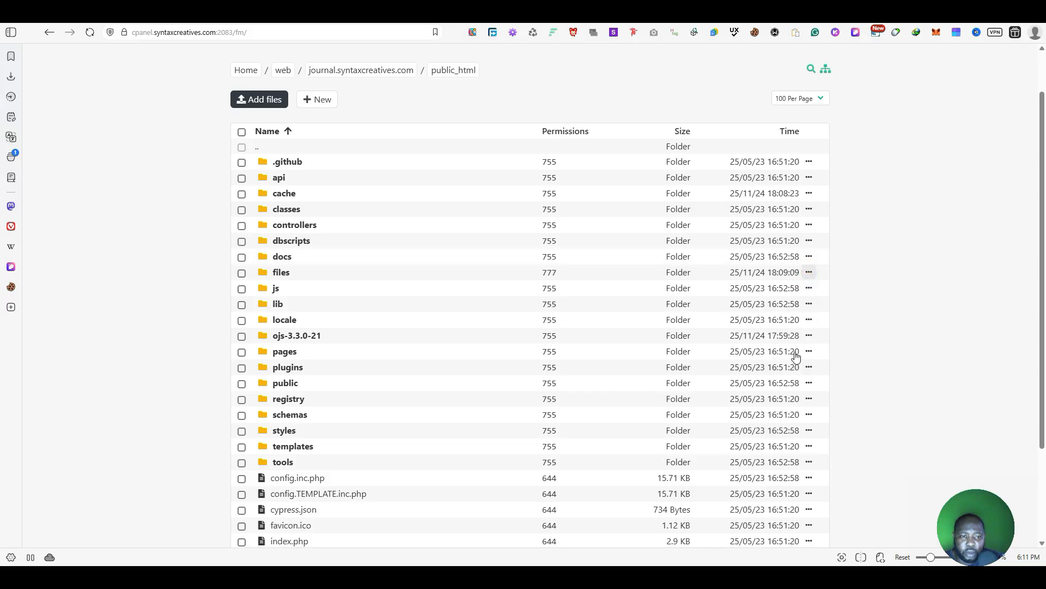
left_click(763, 385)
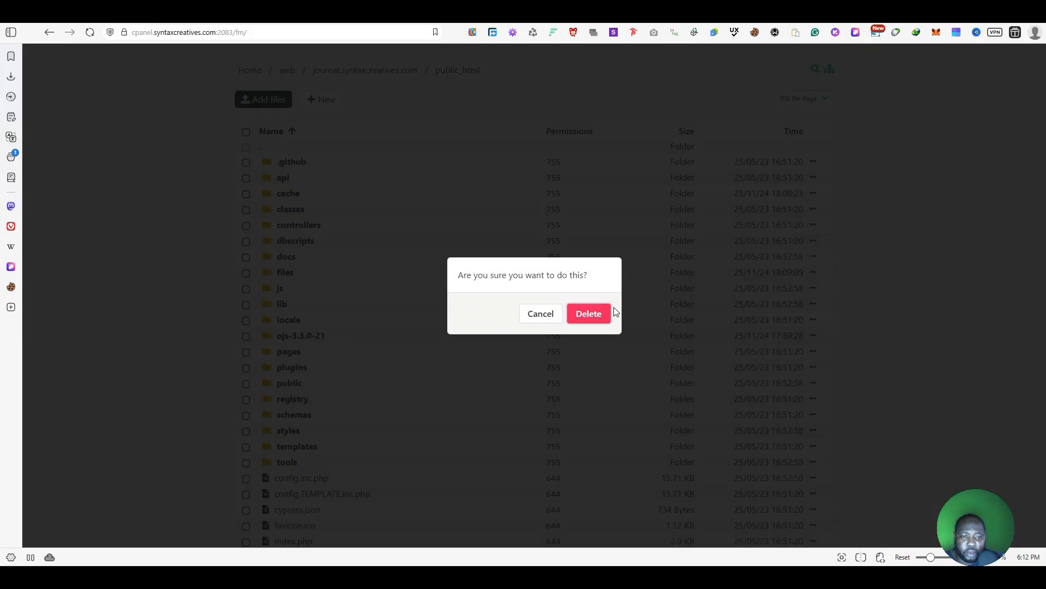
left_click(605, 308)
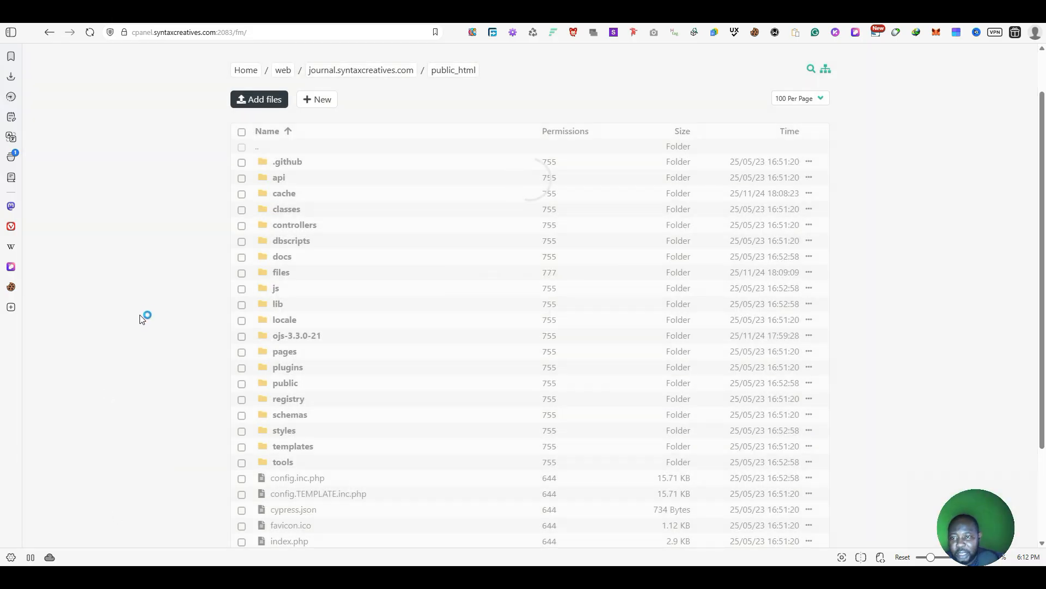
- Search 'bit' in the Start menu and launch Bitvise SSH Client
key("super")
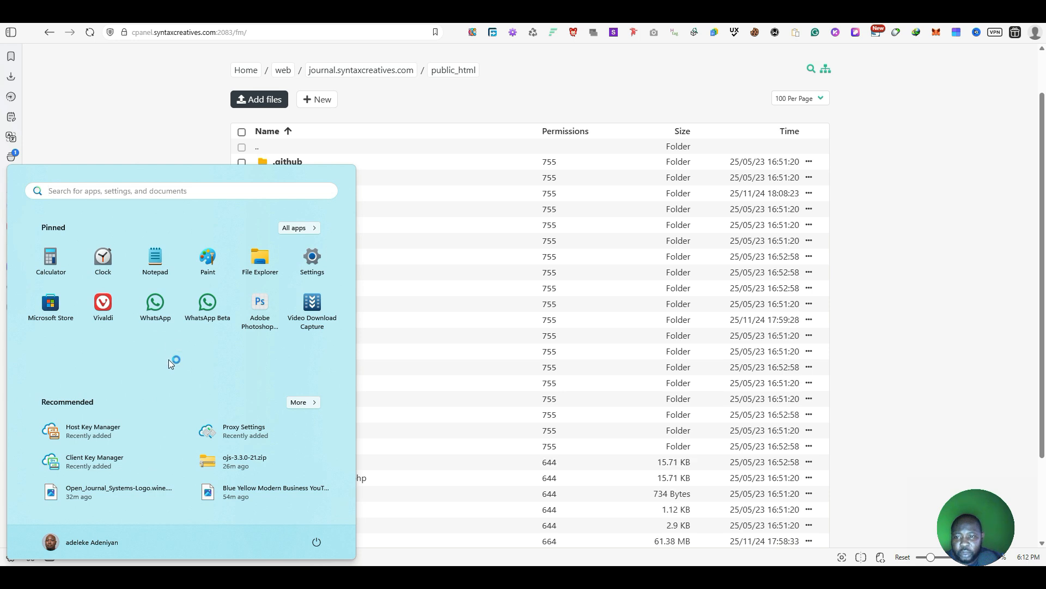
type("bit")
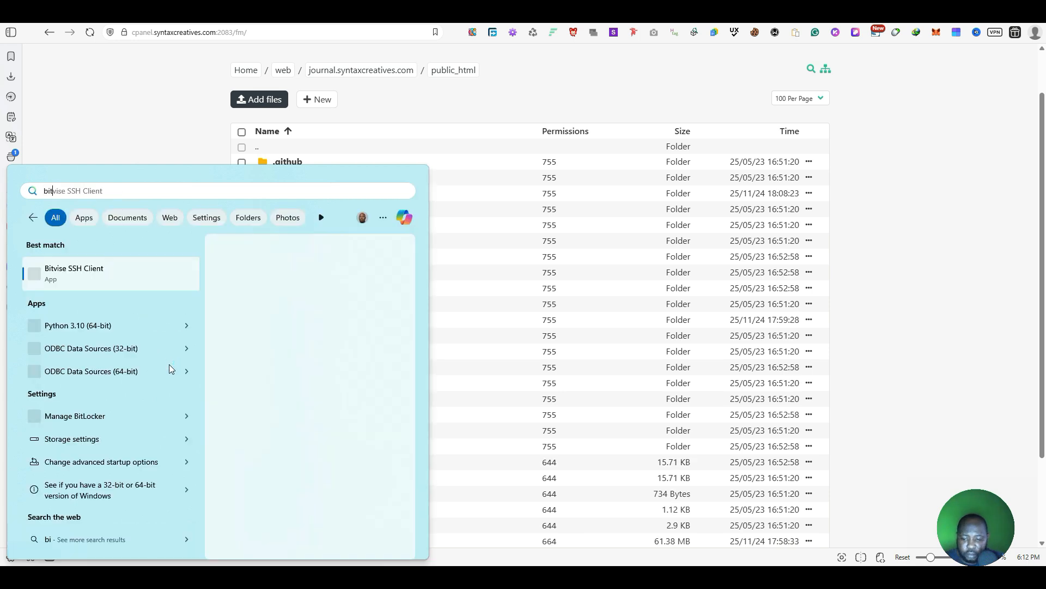
left_click(260, 354)
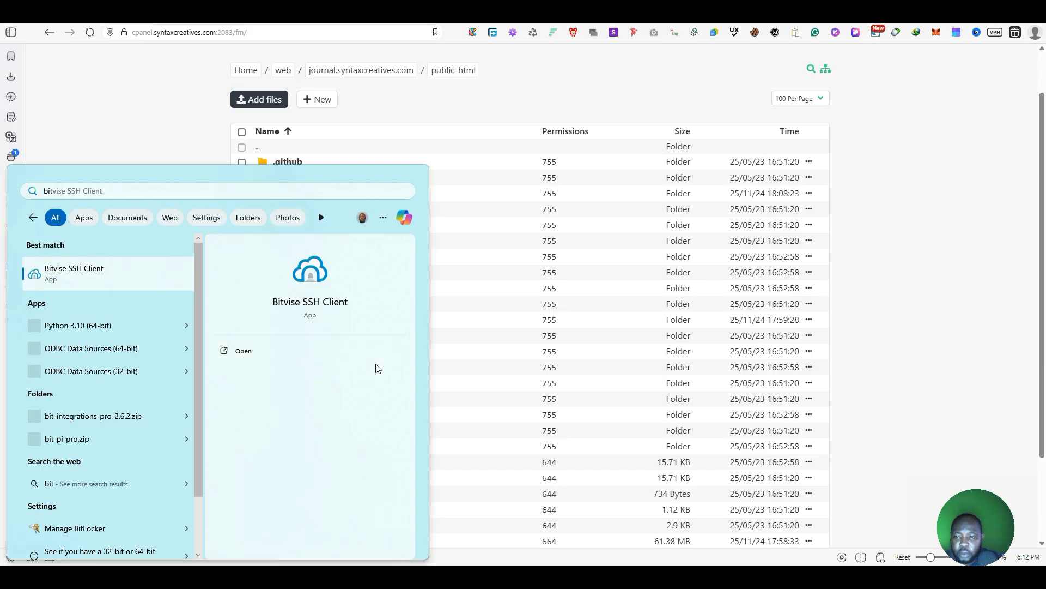
left_click(298, 357)
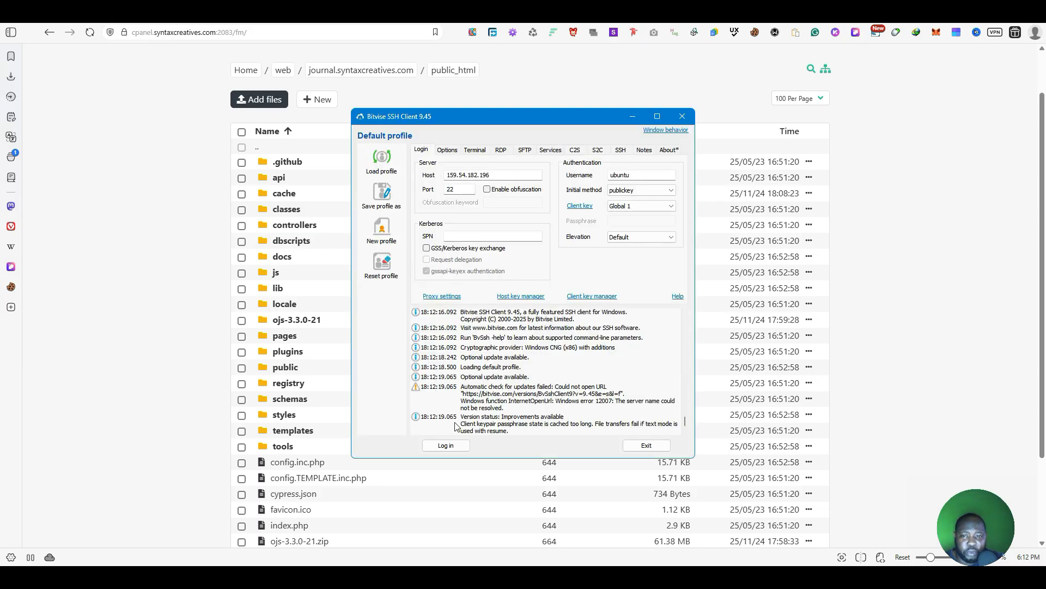
- Connect to the server, clear the terminal and become root with 'sudo su -'
left_click(446, 446)
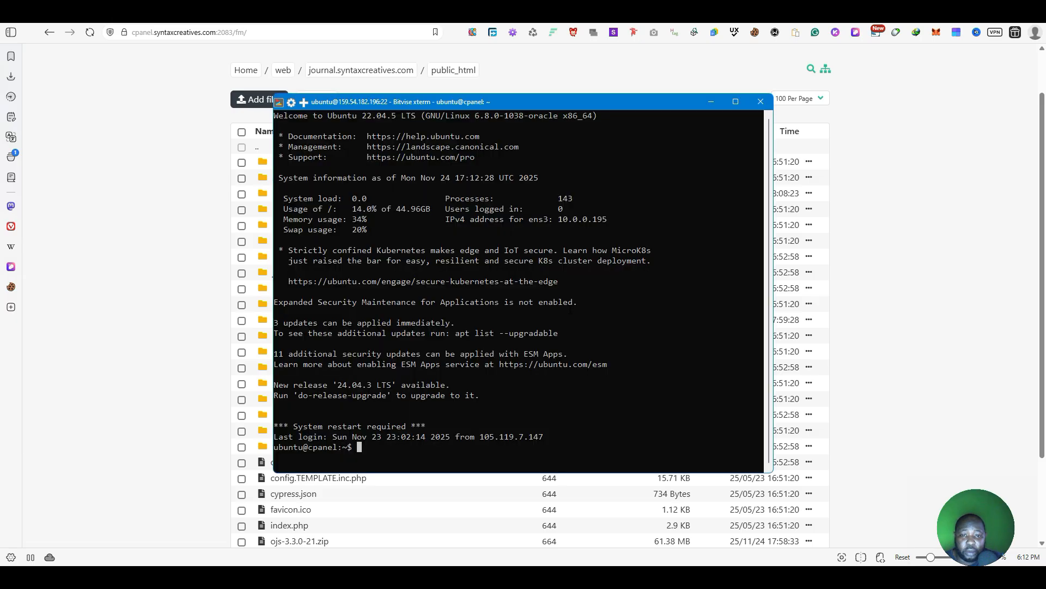
type("clear")
key("Return")
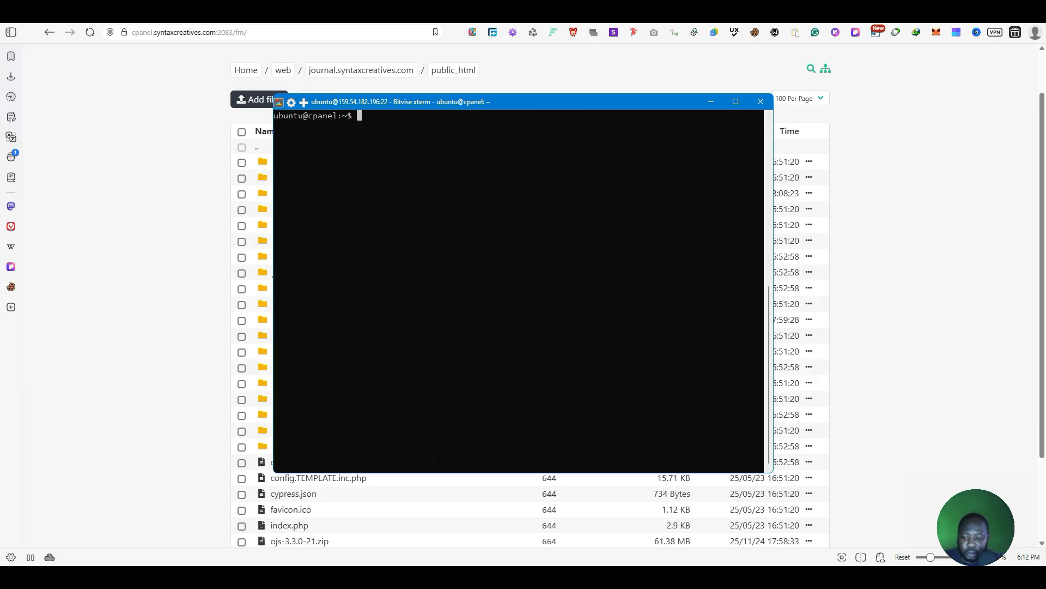
type("sudo su -")
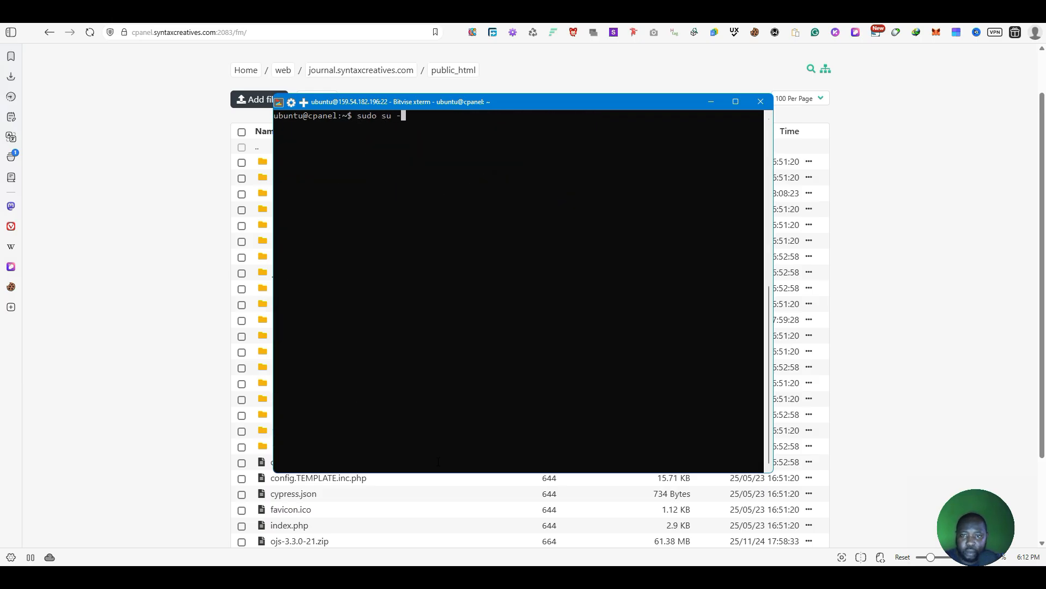
key("Return")
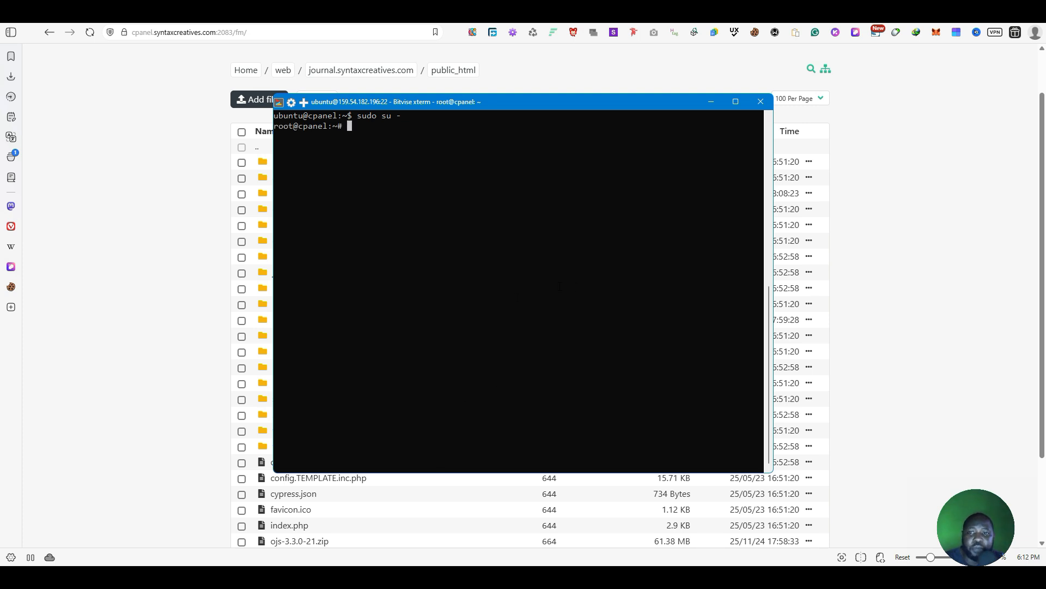
- Copy Perplexity's mkdir command for the files directory and paste it into the root terminal
left_click(919, 173)
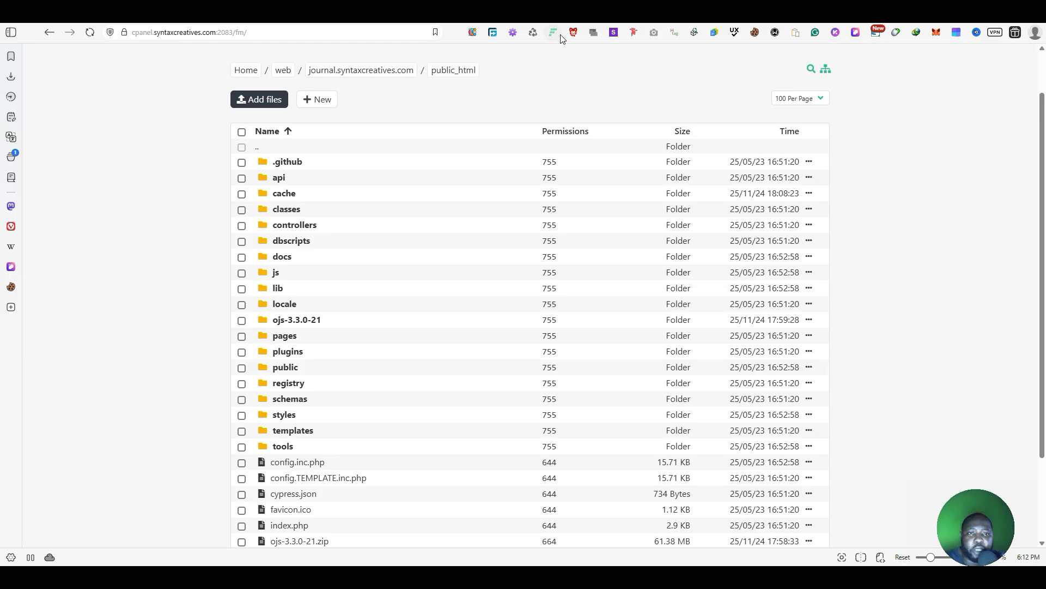
left_click(316, 15)
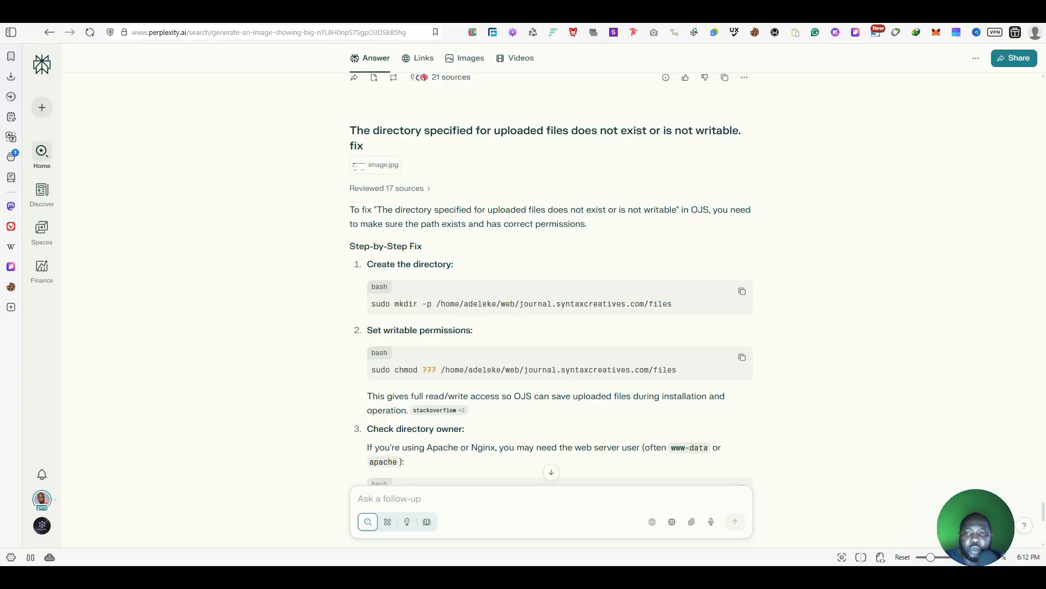
left_click(742, 290)
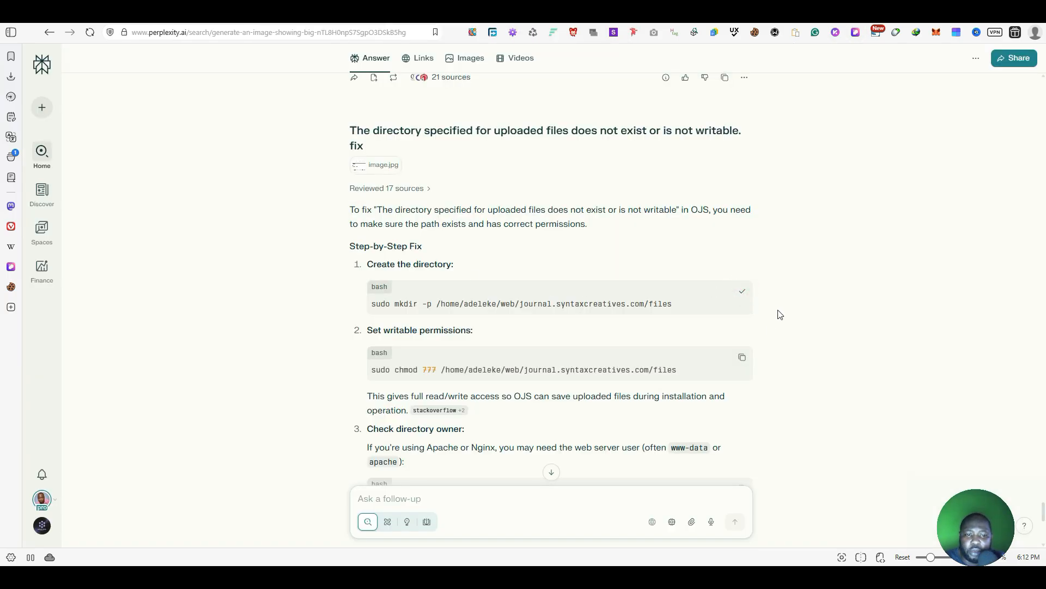
left_click(332, 562)
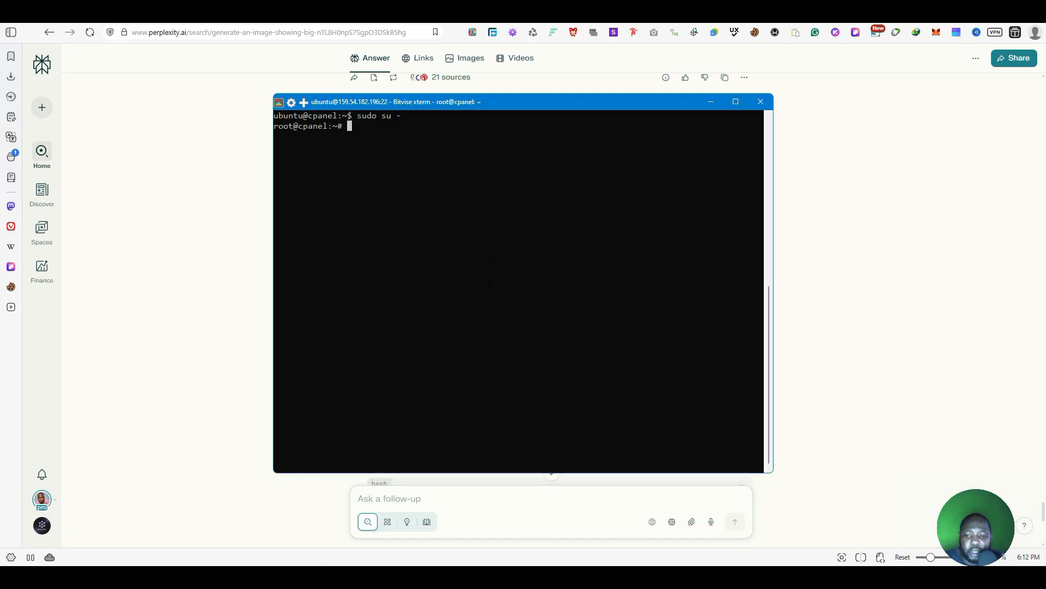
right_click(468, 143)
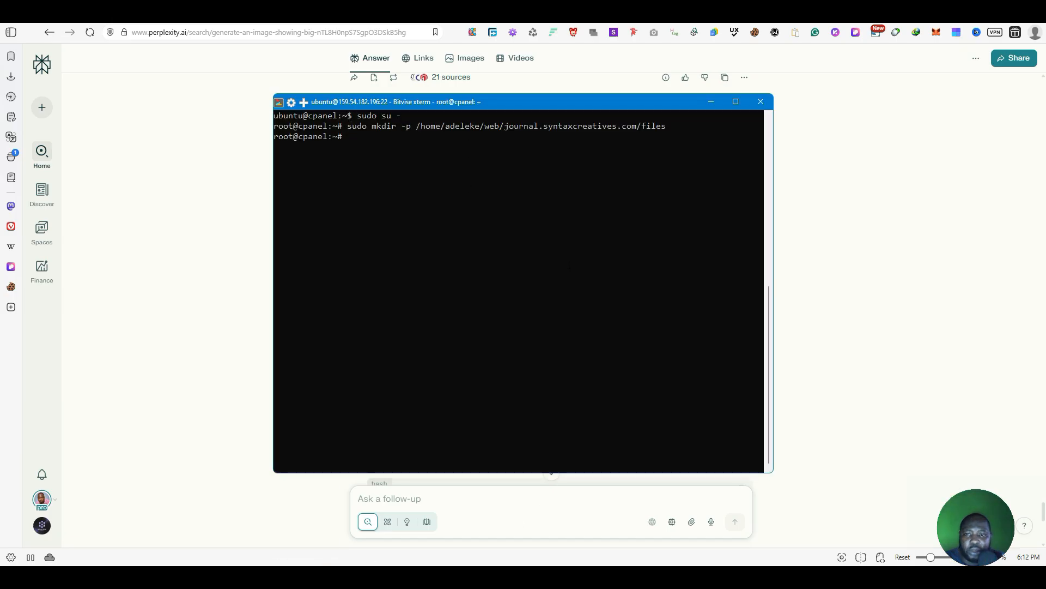
- Browse journal.syntaxcreatives.com in Hestia's file manager to find the new files folder at 755
left_click(846, 315)
left_click(868, 15)
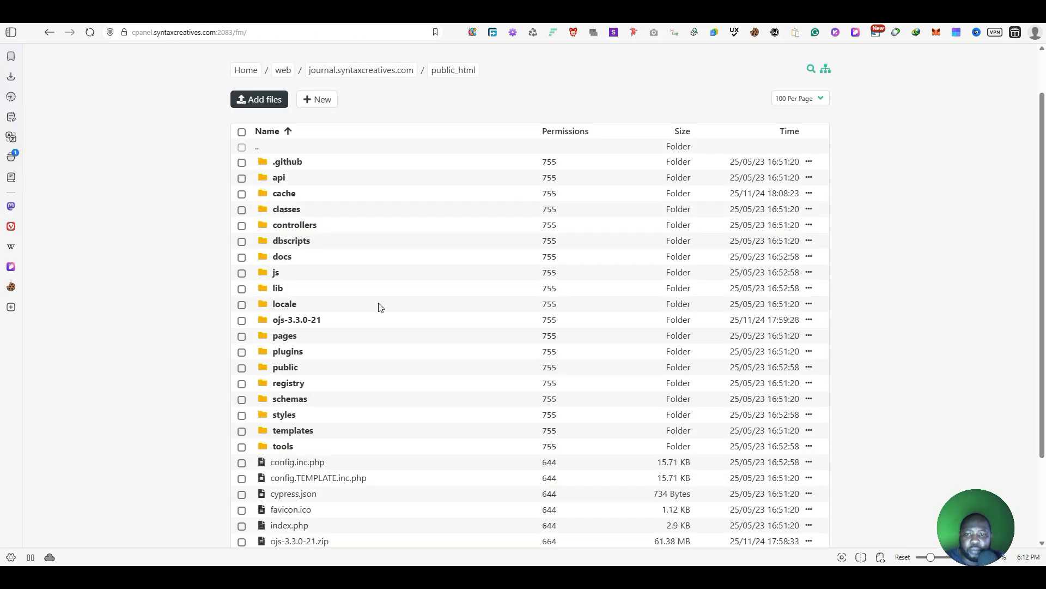
left_click(362, 70)
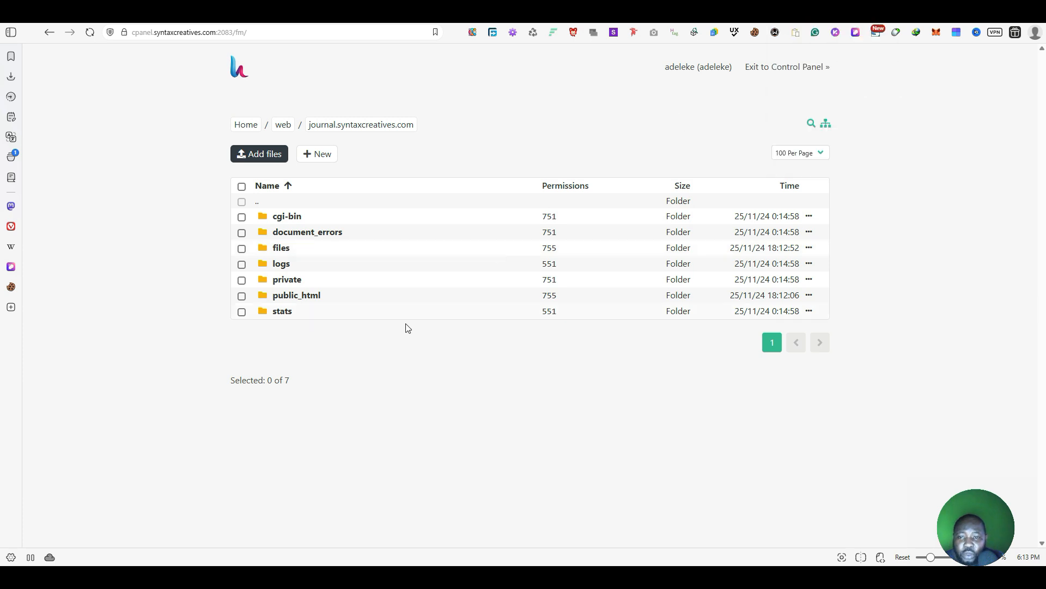
left_click(318, 297)
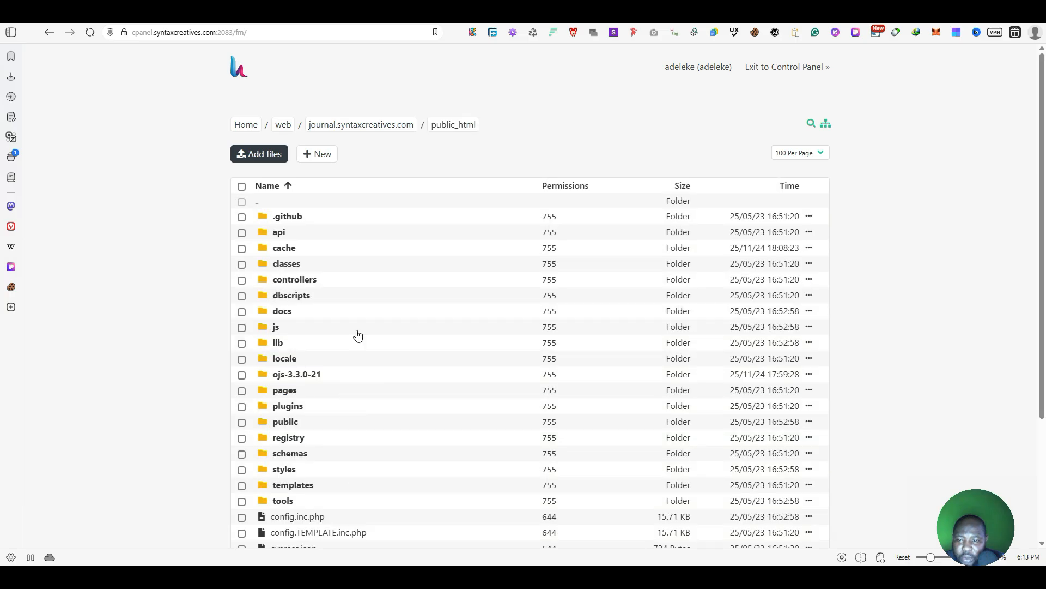
left_click(380, 128)
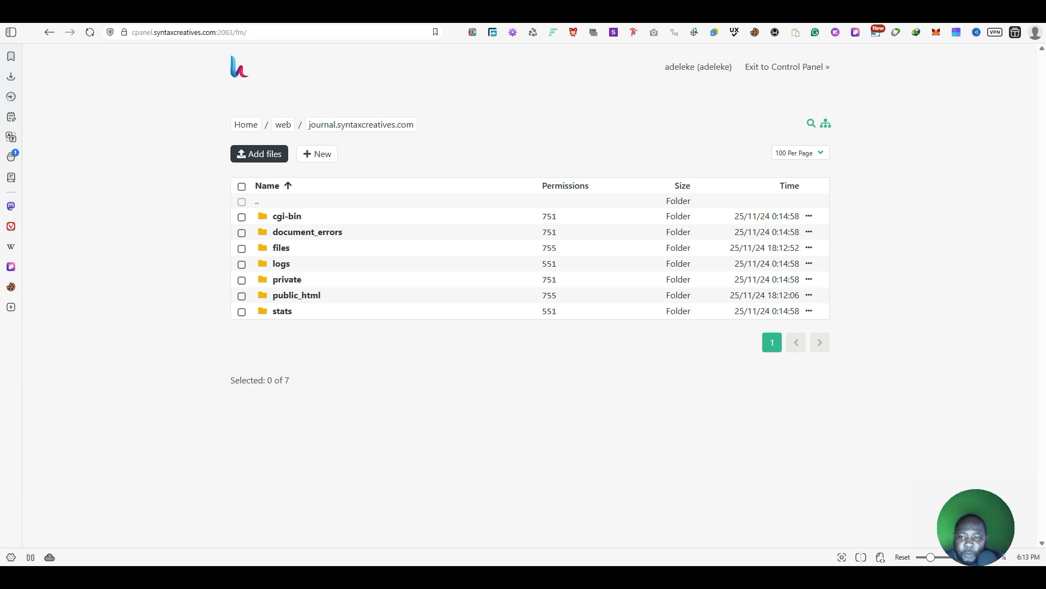
- Retry the OJS installation, see the uploads directory error again, and return to the file manager
left_click(833, 13)
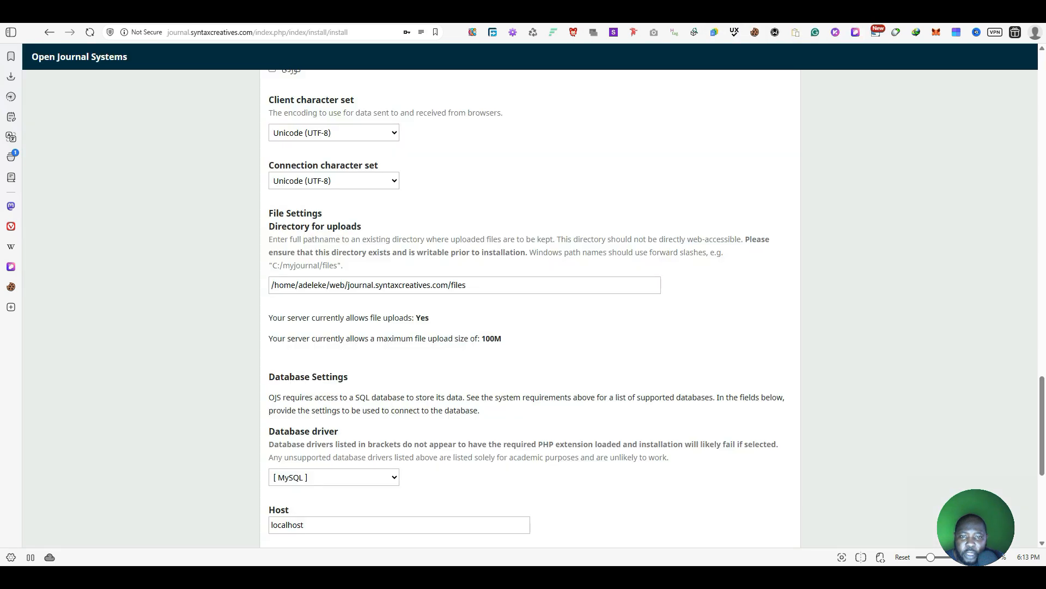
left_click(771, 510)
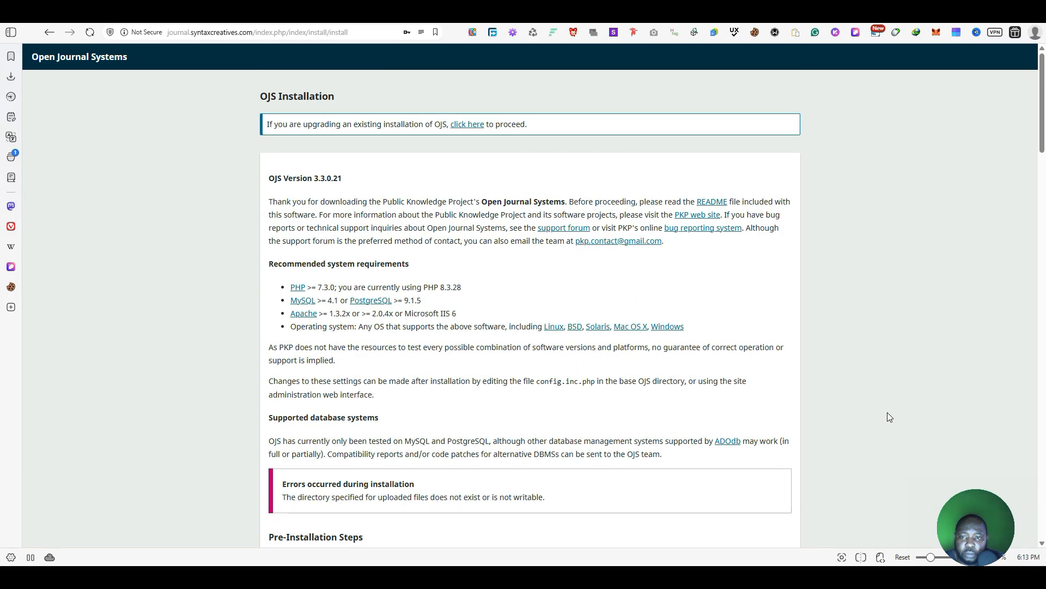
scroll(888, 417, "down", 14)
scroll(889, 417, "down", 16)
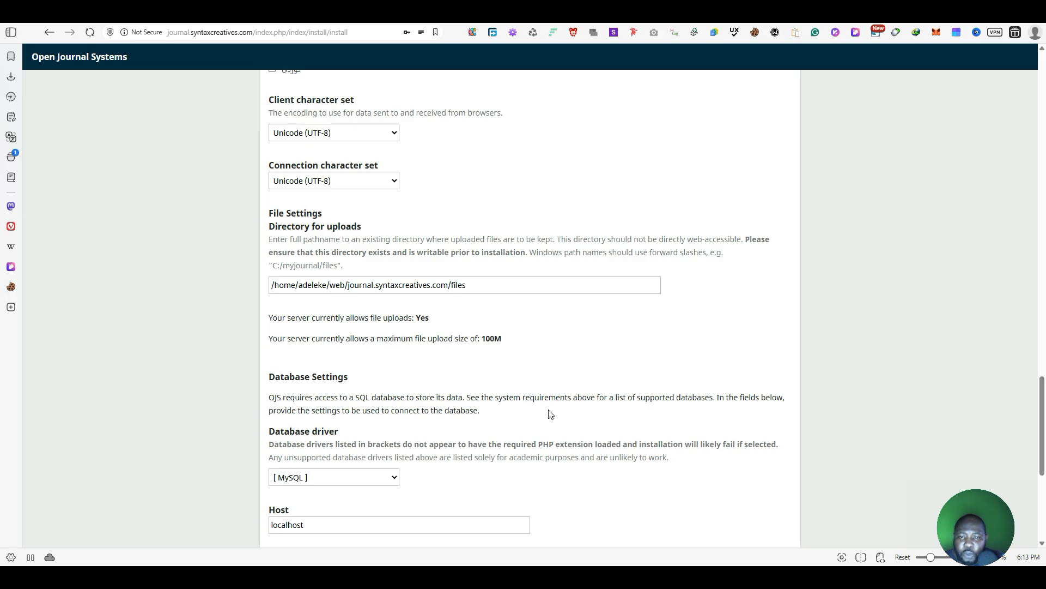
left_click(799, 13)
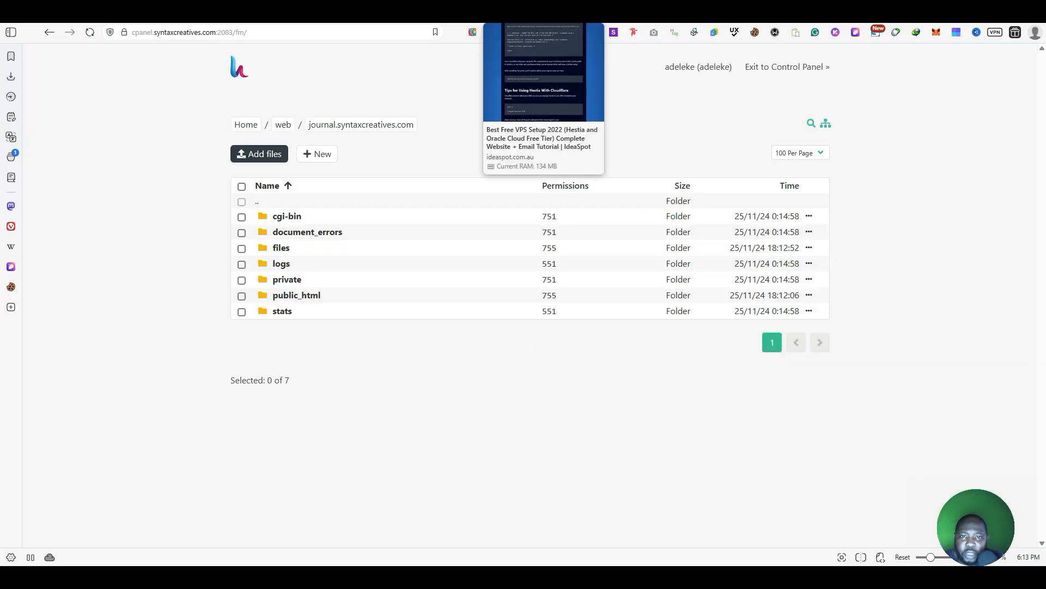
- Copy Perplexity's chmod 777 command and run it in the Bitvise root terminal
left_click(542, 13)
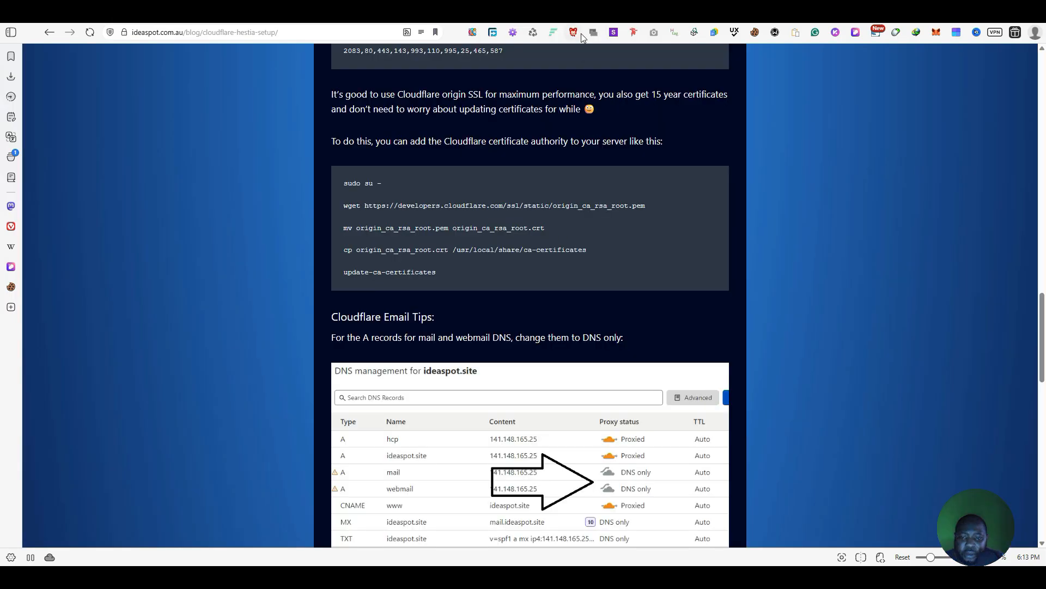
left_click(353, 14)
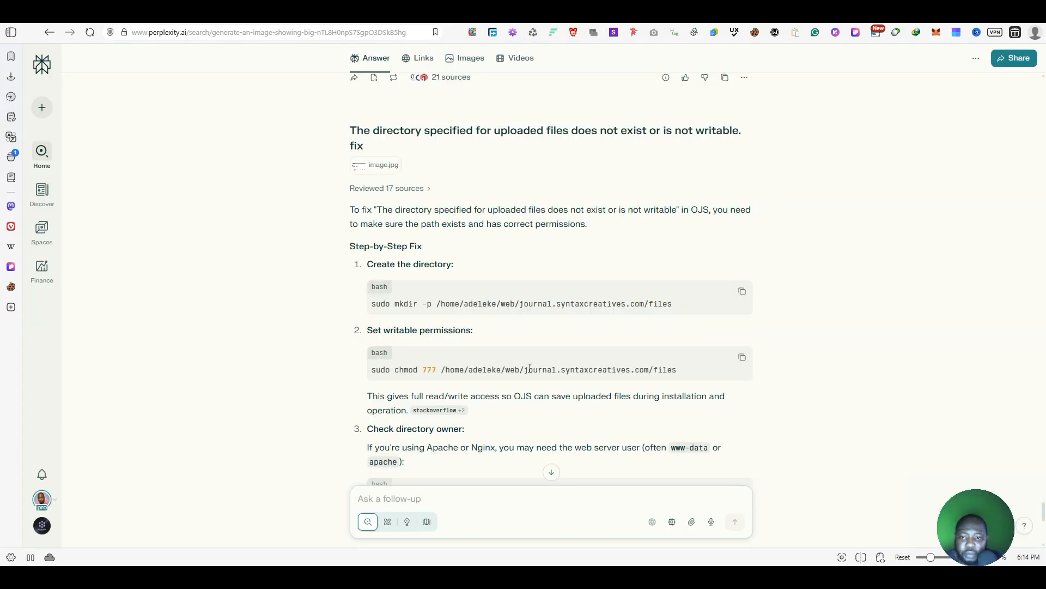
left_click(742, 357)
left_click(331, 573)
right_click(558, 215)
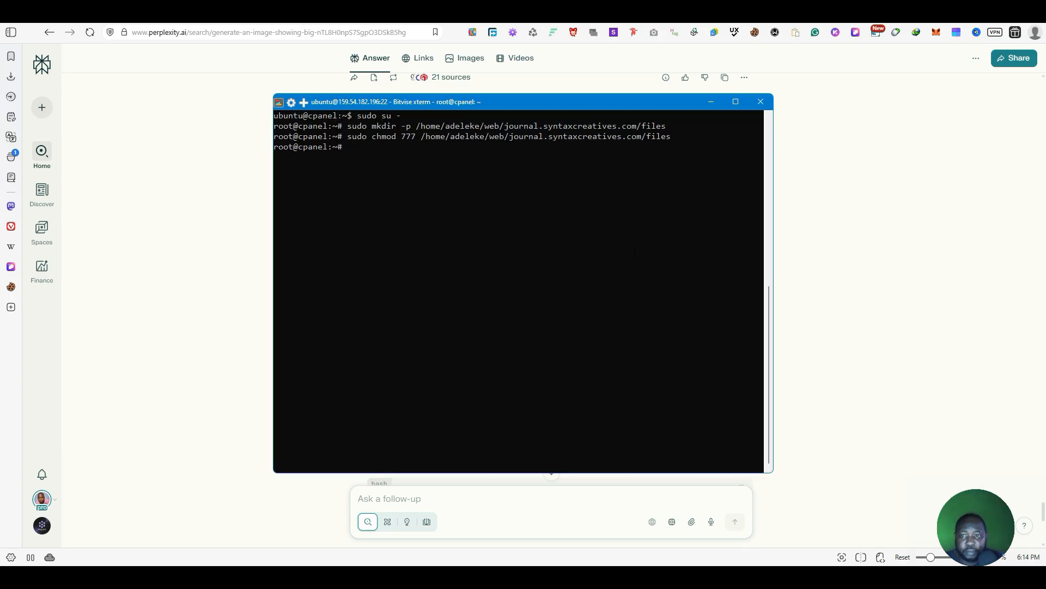
left_click(887, 237)
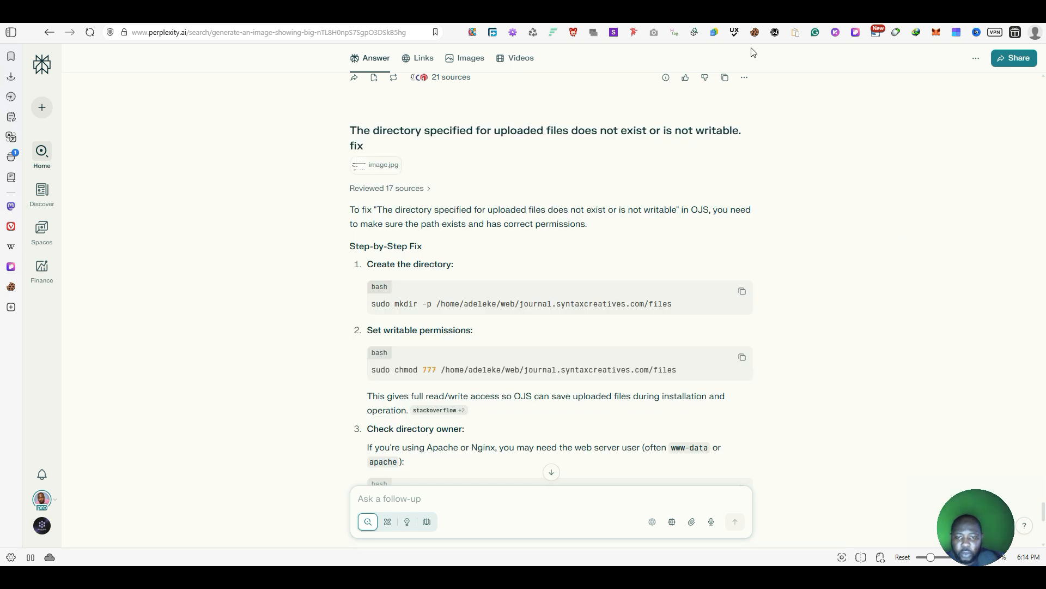
- Refresh the file manager to confirm files shows 777, then retry the OJS install
left_click(785, 13)
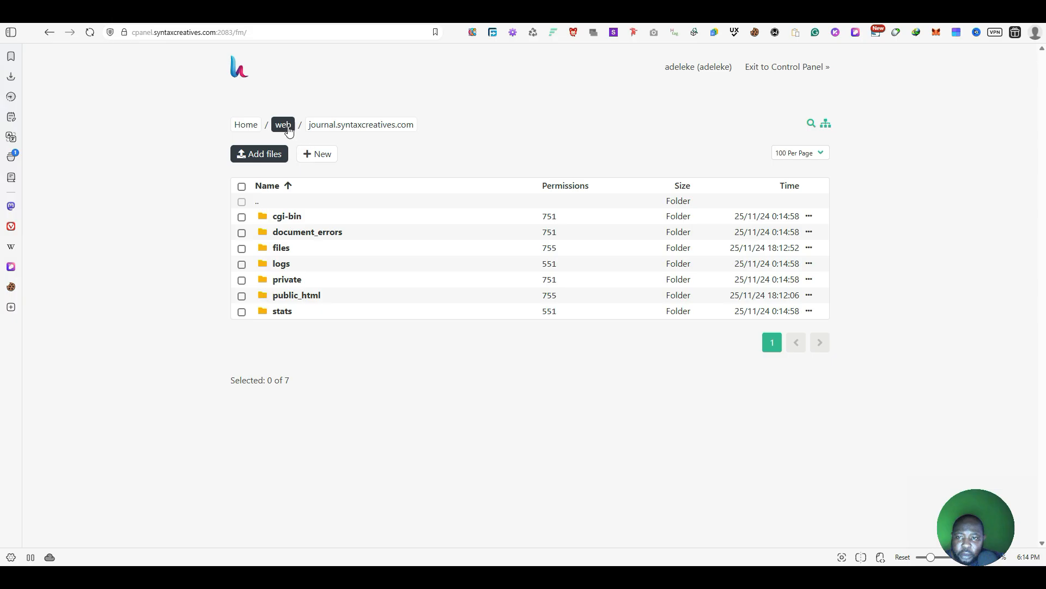
left_click(312, 296)
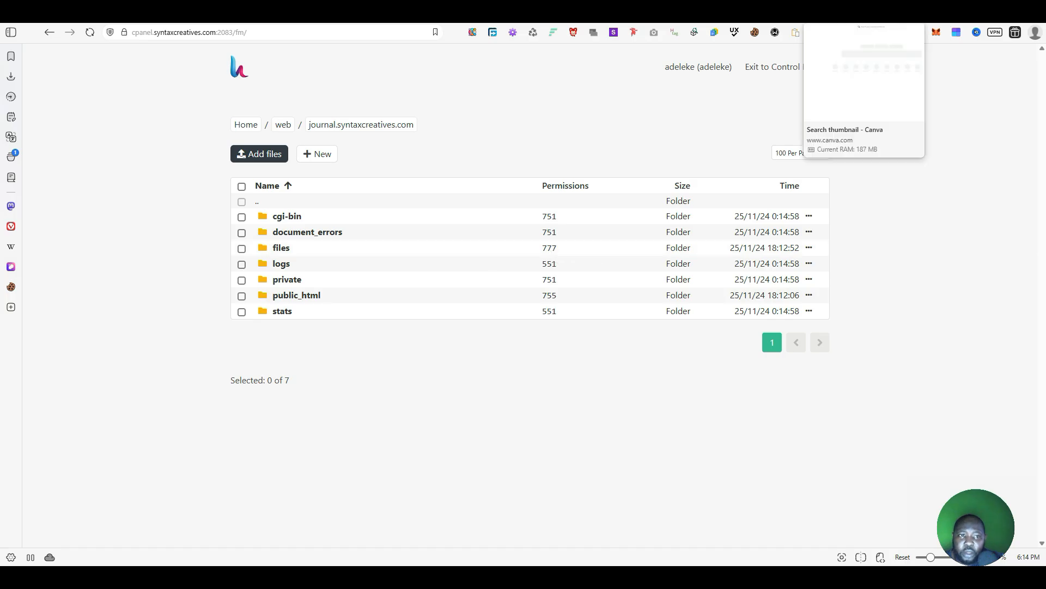
left_click(850, 13)
scroll(776, 397, "down", 6)
left_click(739, 506)
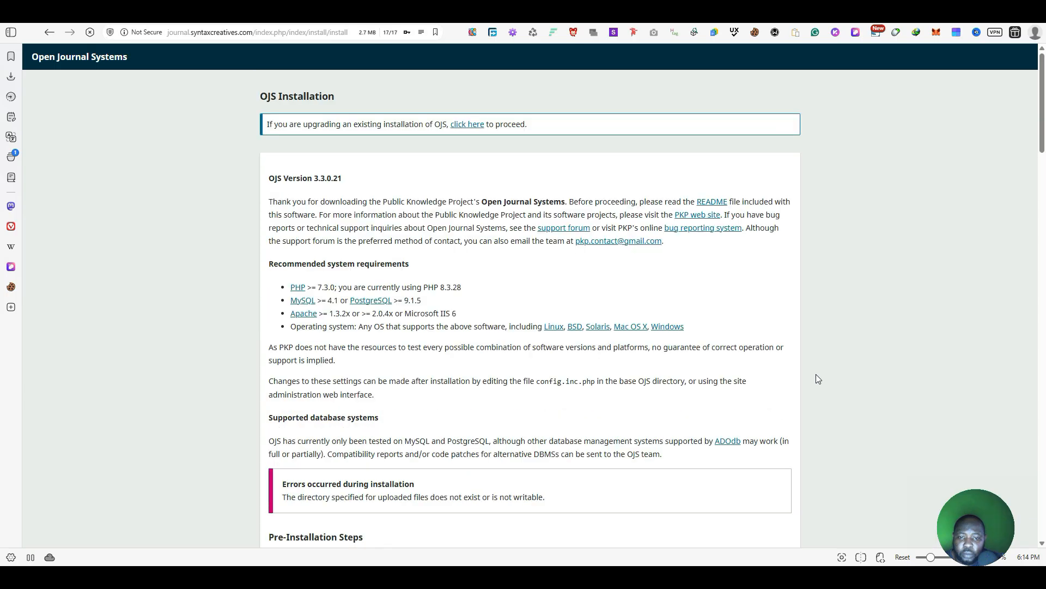
- Select 'public/' in the OJS Pre-Installation Steps text
scroll(816, 374, "down", 5)
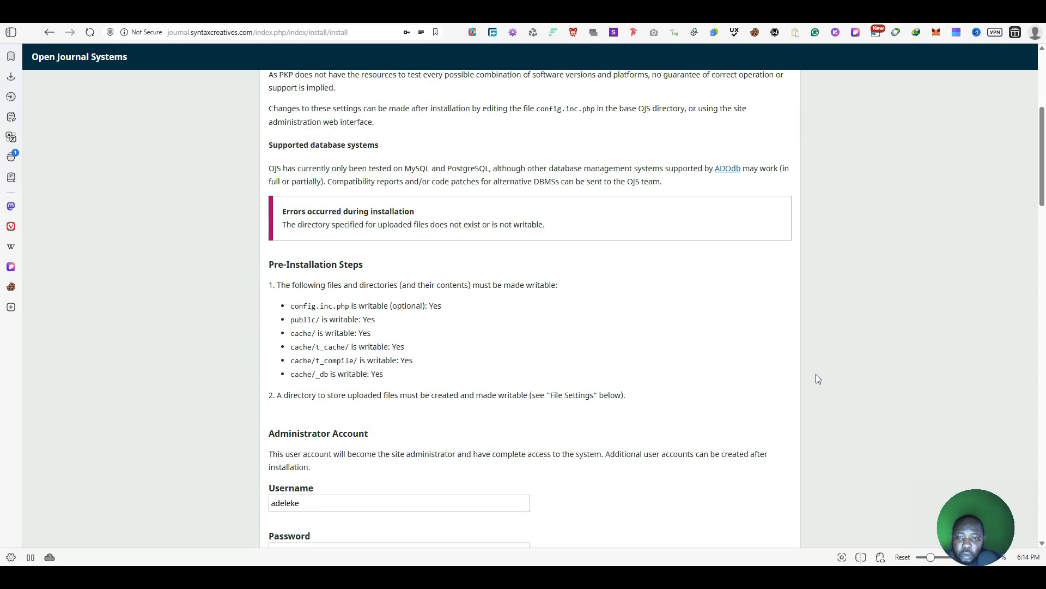
scroll(816, 379, "down", 2)
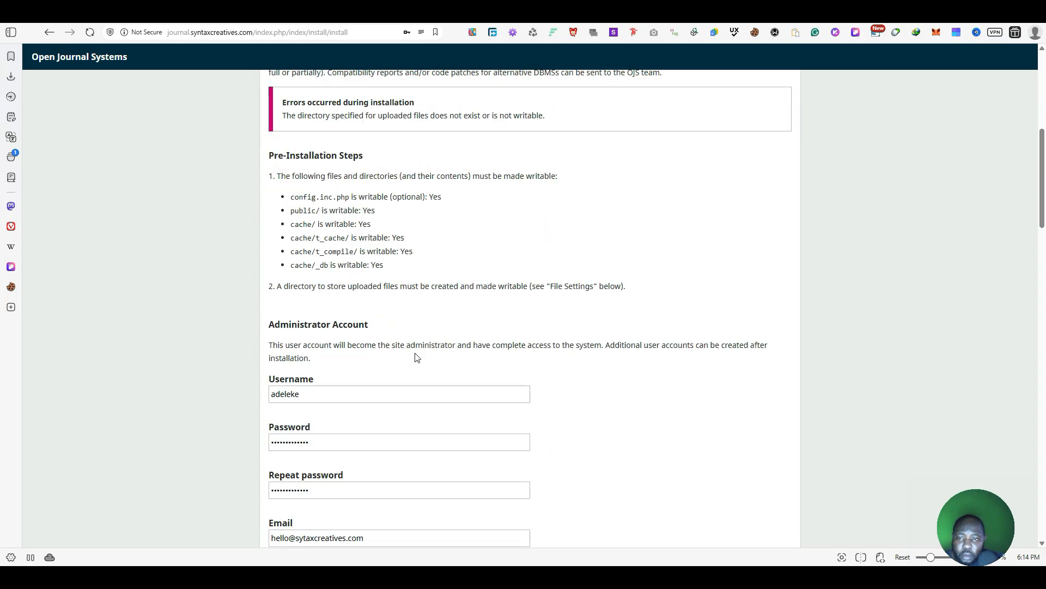
scroll(317, 228, "down", 3)
scroll(320, 229, "up", 3)
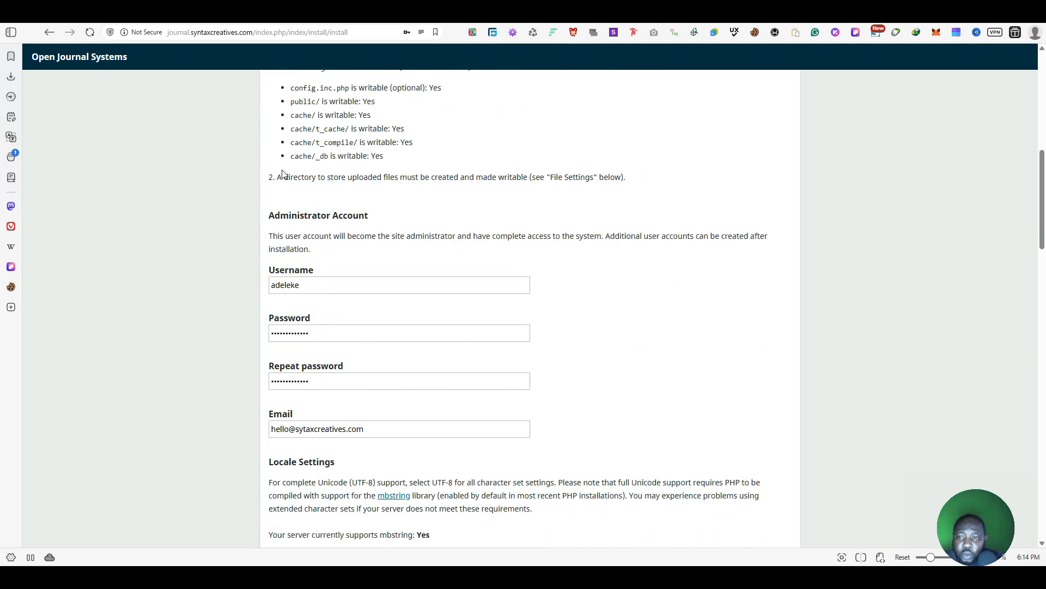
left_click(295, 209)
mouse_move(294, 208)
left_mouse_down()
mouse_move(320, 213)
mouse_move(289, 211)
left_mouse_up()
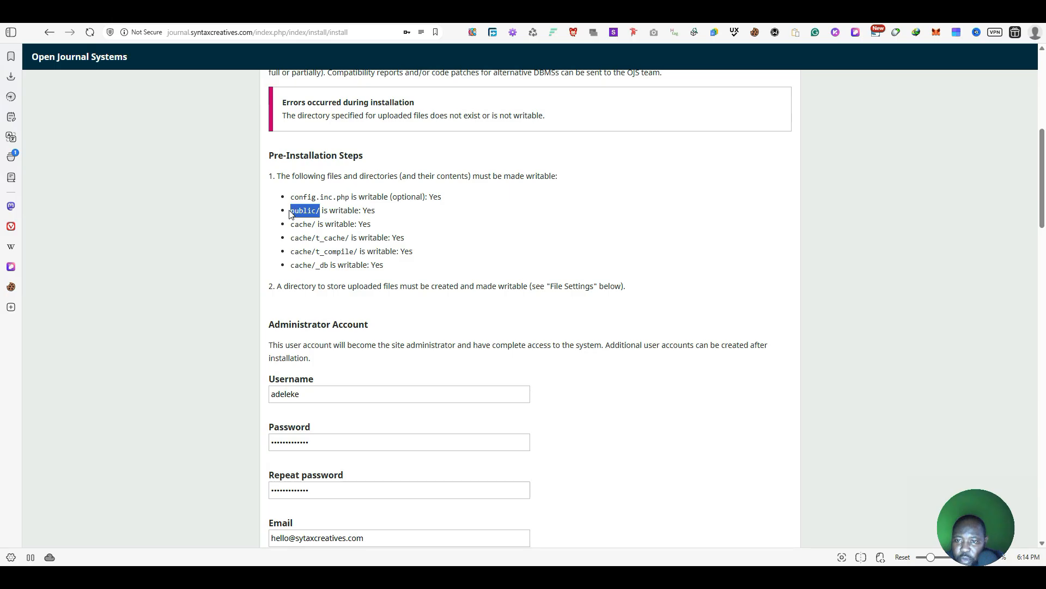
- Insert 'public/' before files in the uploads directory path under File Settings
scroll(563, 343, "down", 8)
scroll(498, 326, "down", 7)
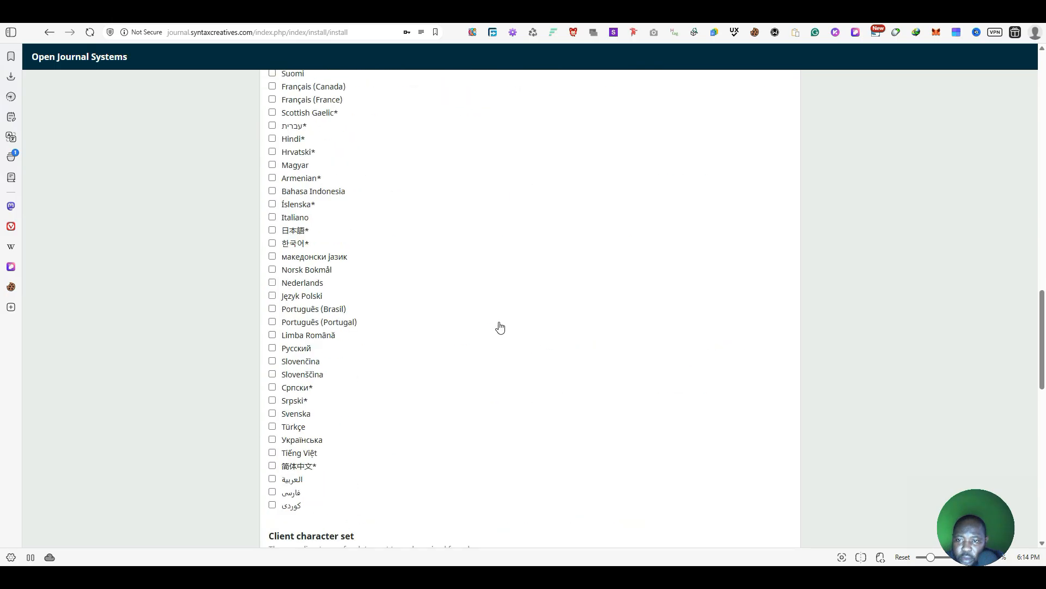
scroll(500, 327, "down", 7)
left_click(450, 341)
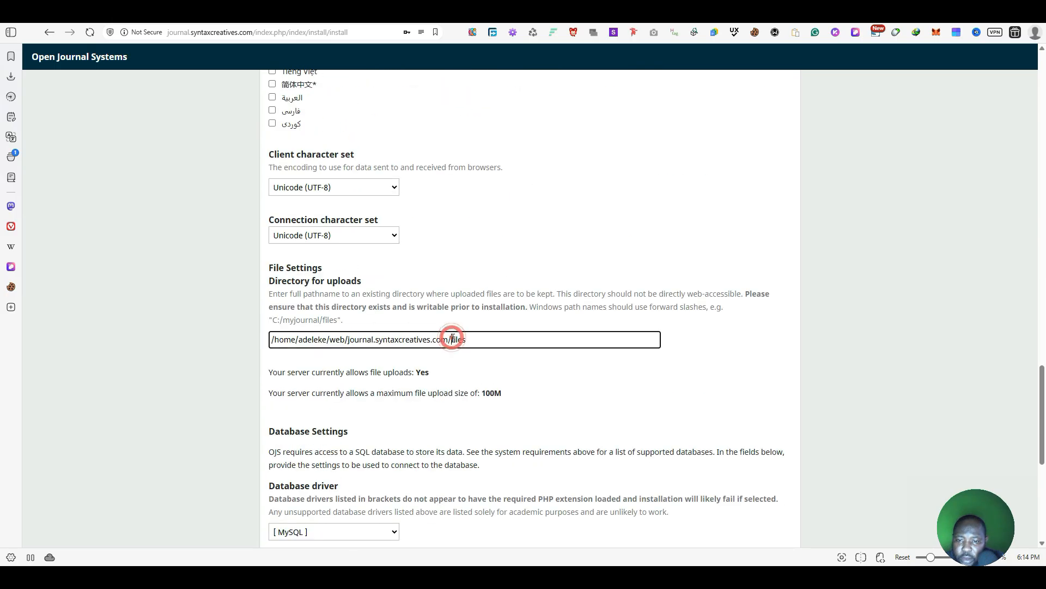
type("public/")
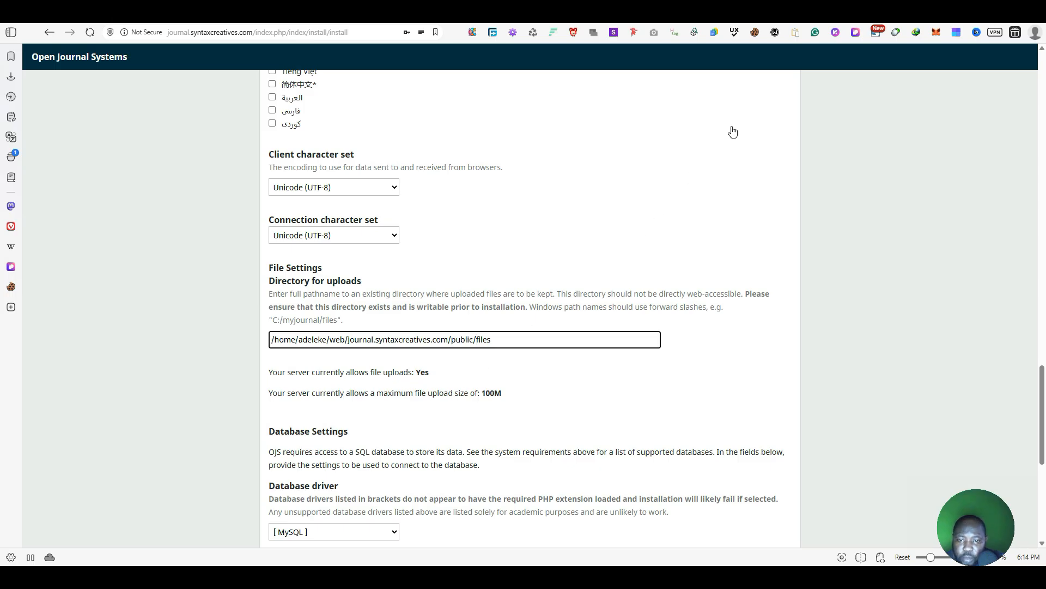
left_click(771, 15)
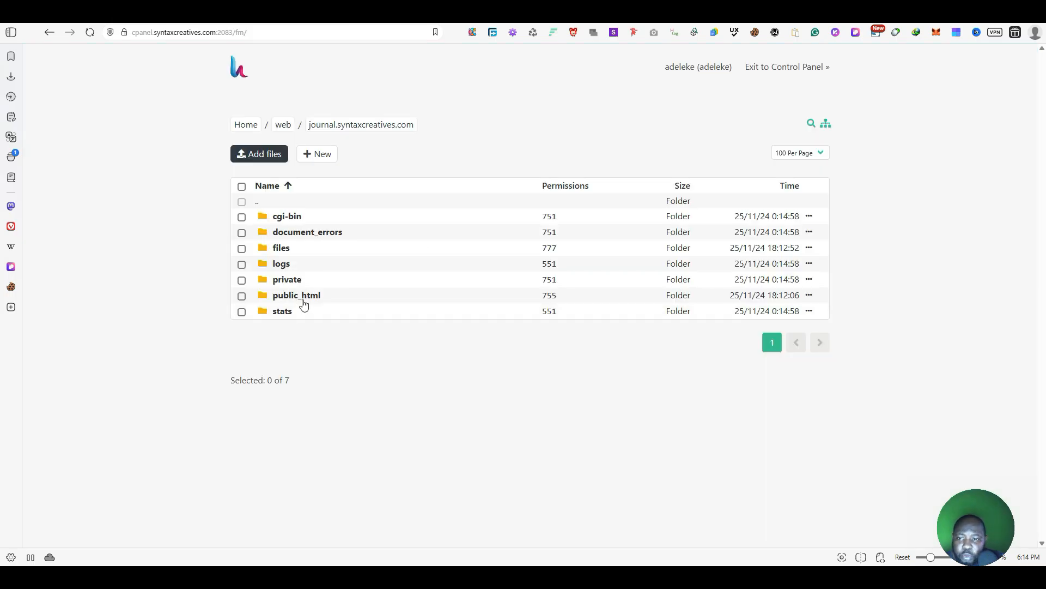
- Change the OJS uploads directory path from public to public_html
left_click_drag(323, 303, 261, 302)
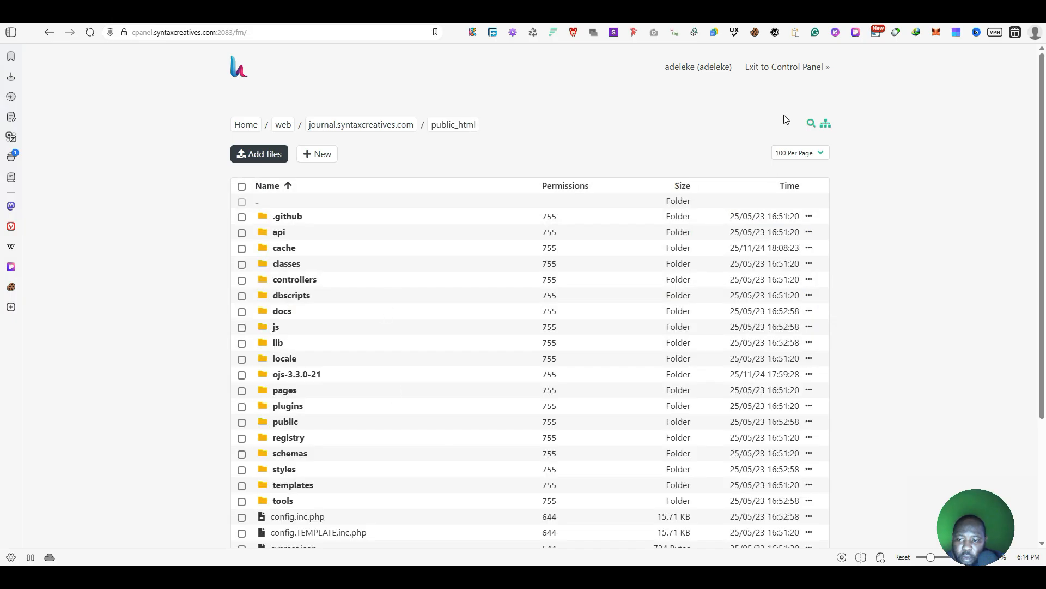
left_click(832, 14)
left_click_drag(474, 340, 452, 340)
key("ctrl+v")
- Create a folder named files inside public_html, then return to the OJS installer
left_click(752, 13)
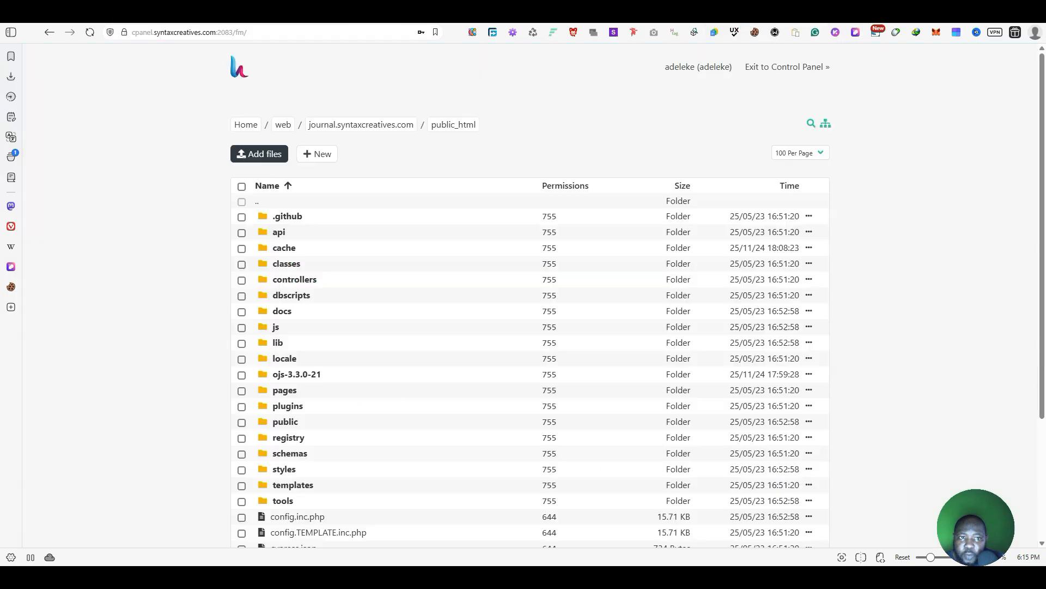
left_click(317, 155)
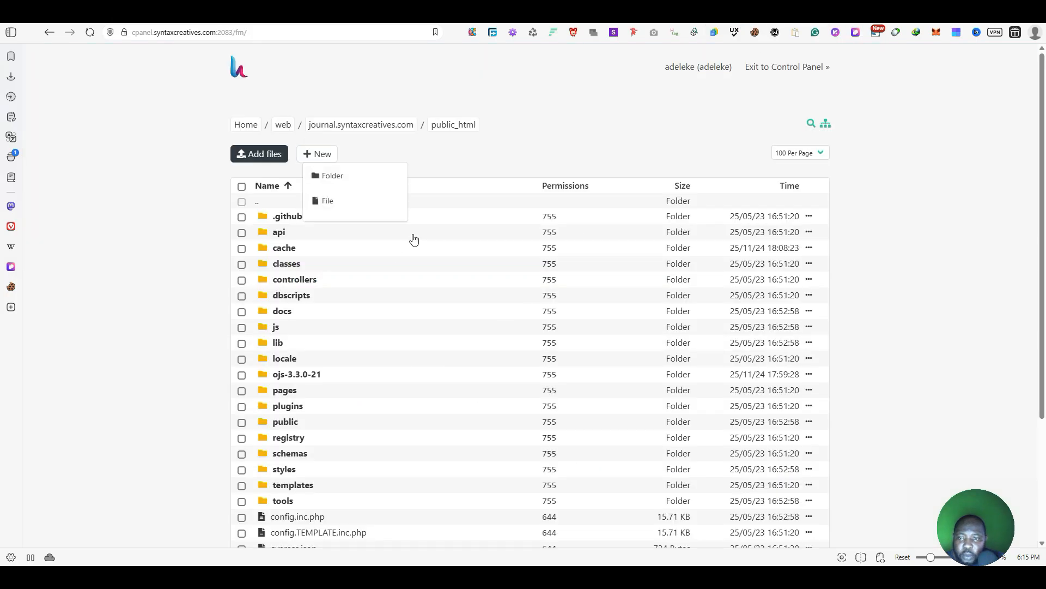
left_click(371, 180)
type("files")
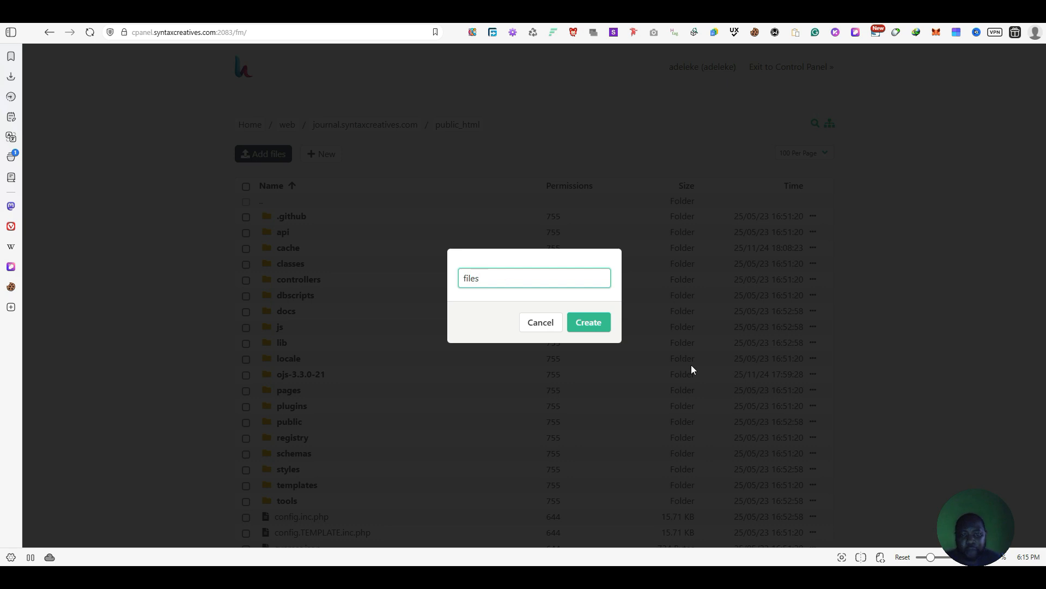
left_click(587, 324)
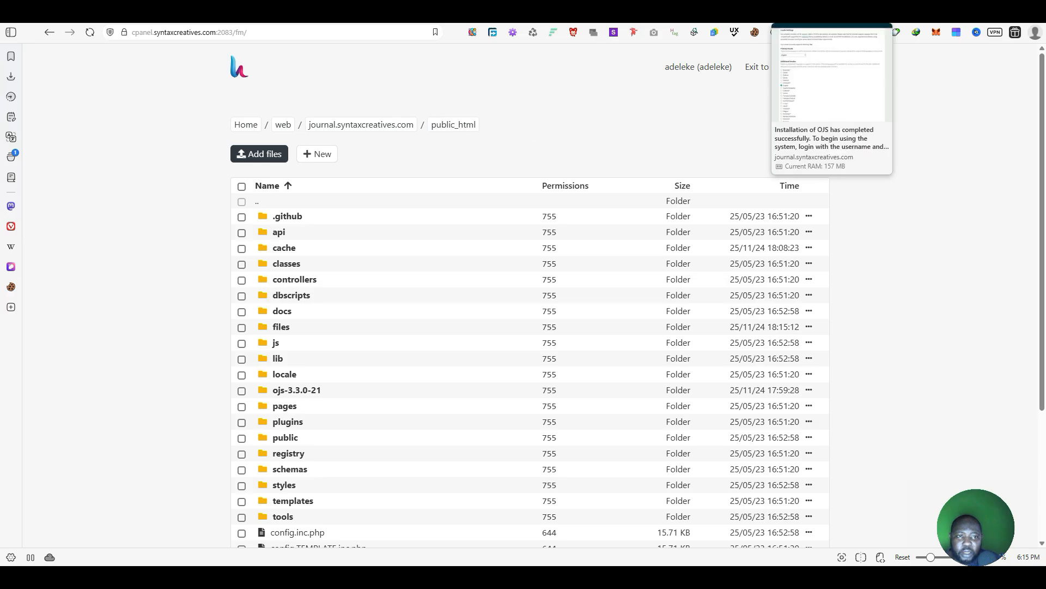
left_click(832, 17)
scroll(641, 305, "down", 7)
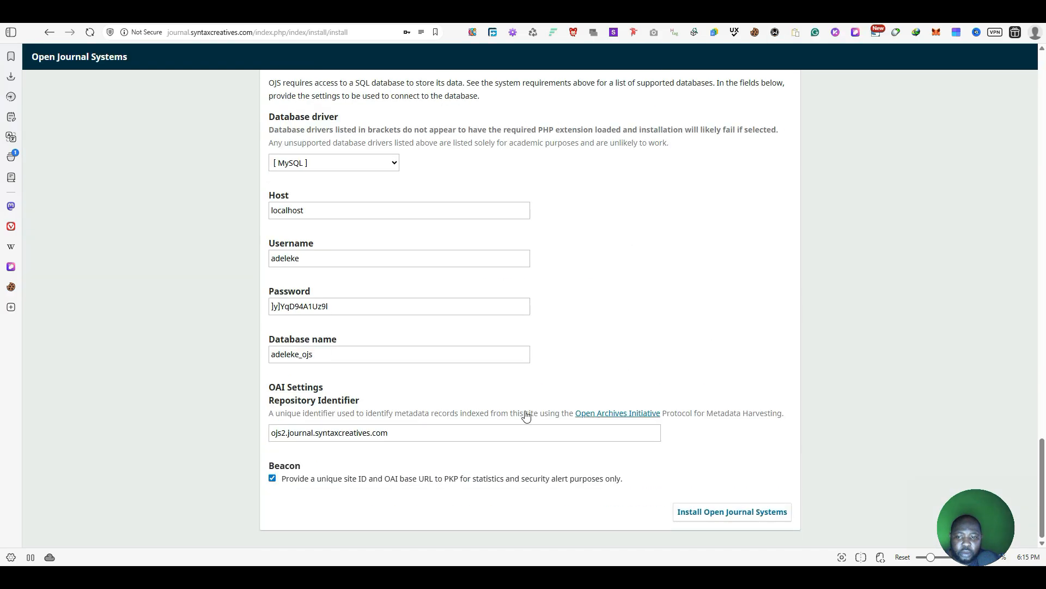
- Retry the OJS installation, which fails with a database access-denied error, then return to Hestia
left_click(754, 512)
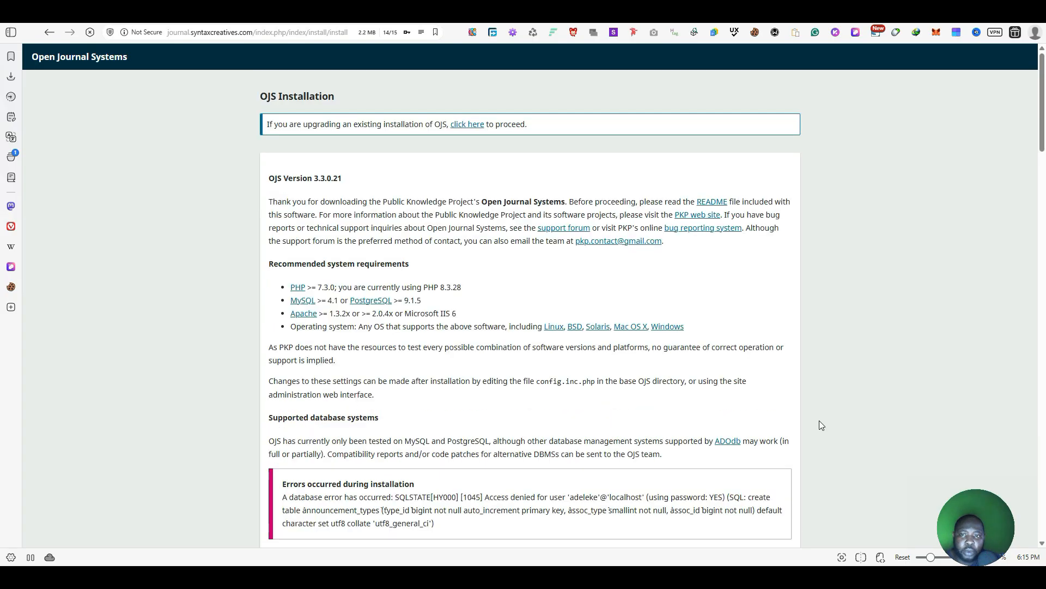
scroll(819, 421, "down", 2)
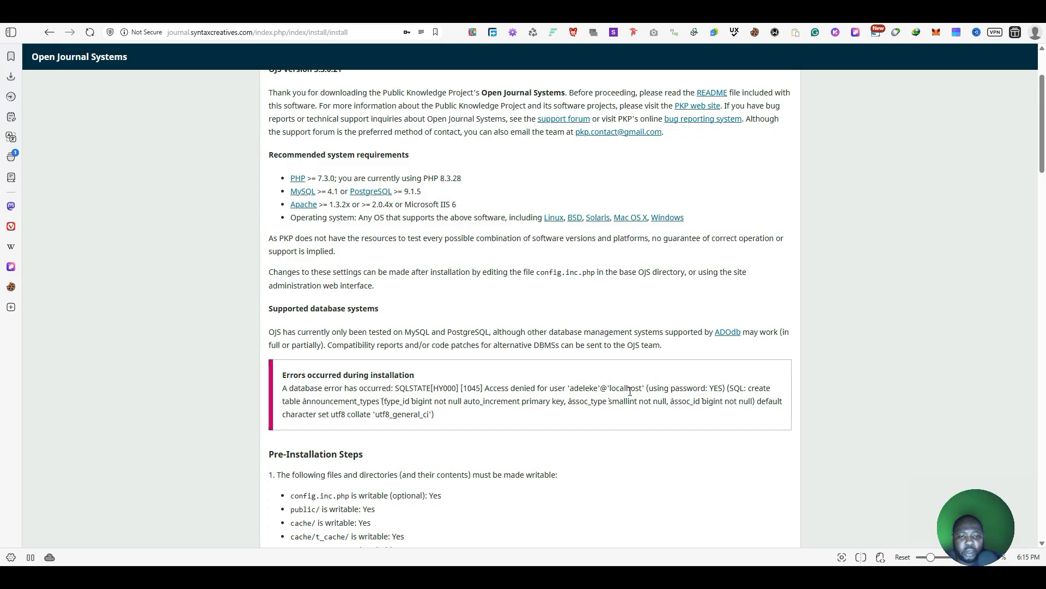
left_click(714, 14)
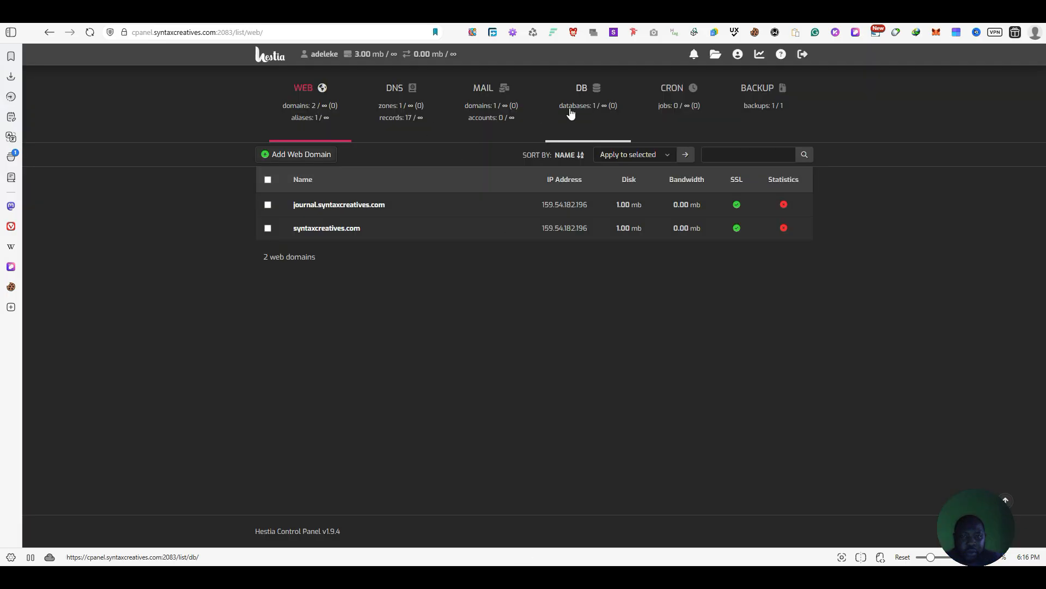
- Open Hestia's databases list and launch phpMyAdmin for the journal's MySQL database
left_click(586, 108)
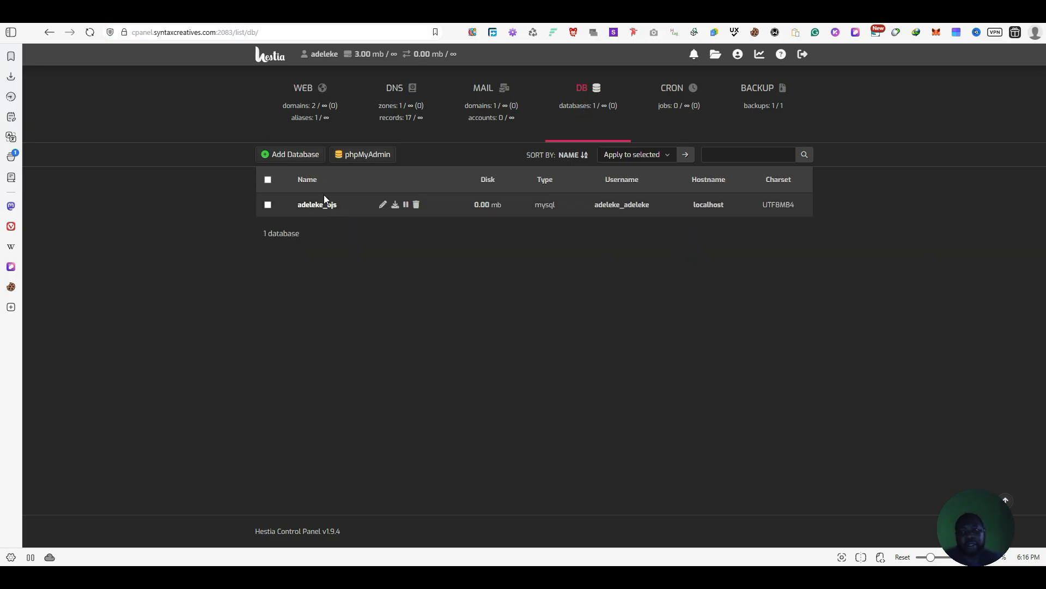
left_click(357, 157)
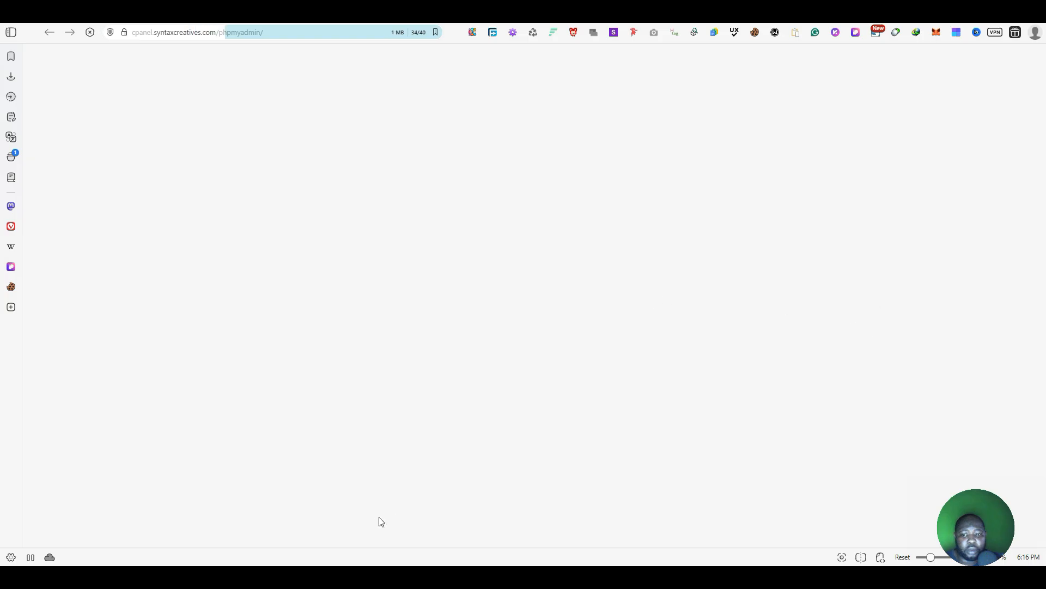
- Copy the database name from the notes into phpMyAdmin's Username field
left_click(293, 576)
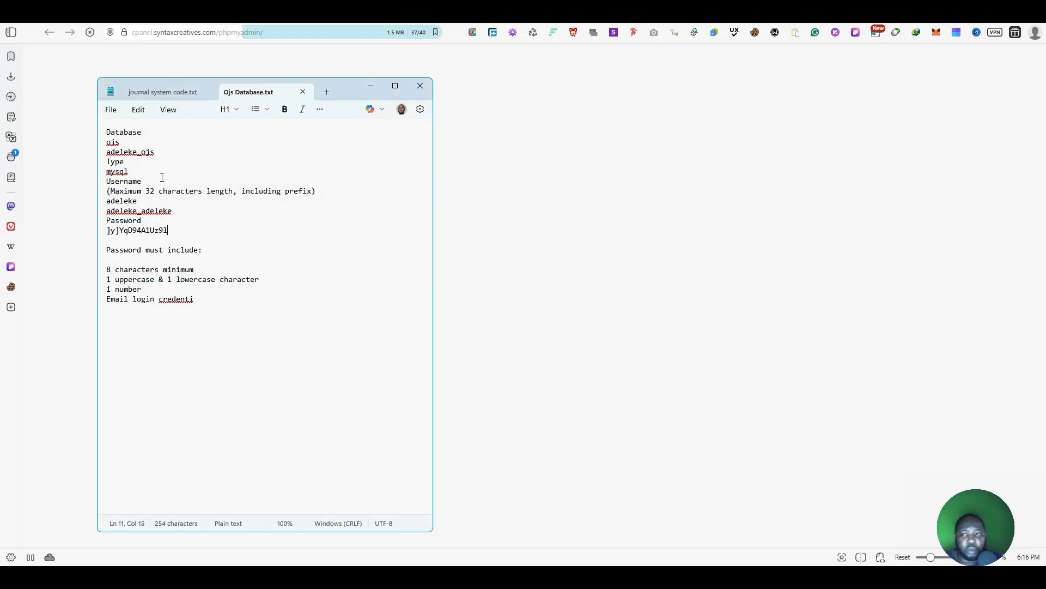
left_click_drag(169, 152, 114, 155)
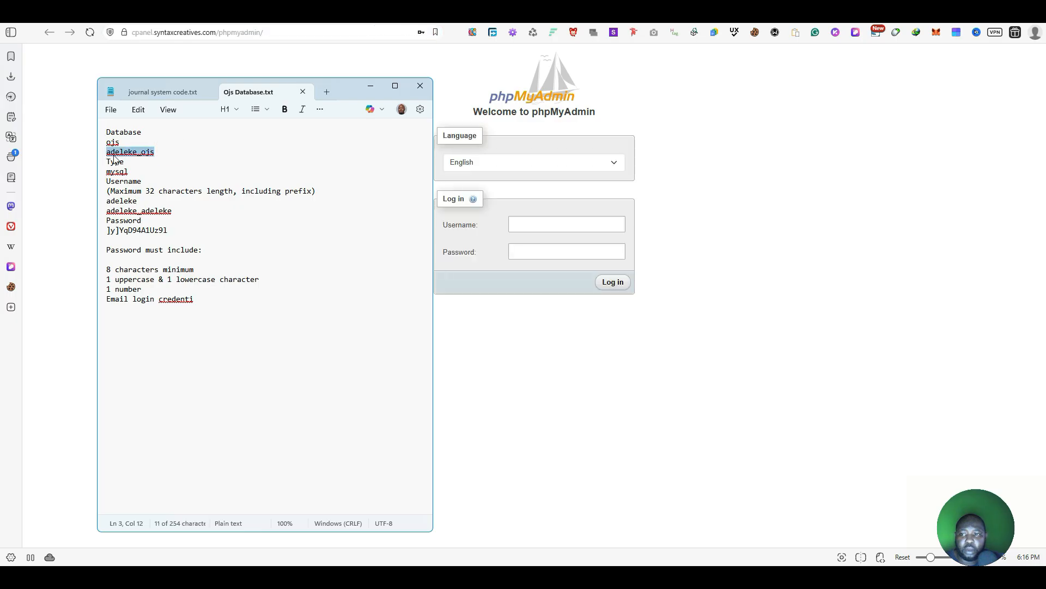
right_click(163, 186)
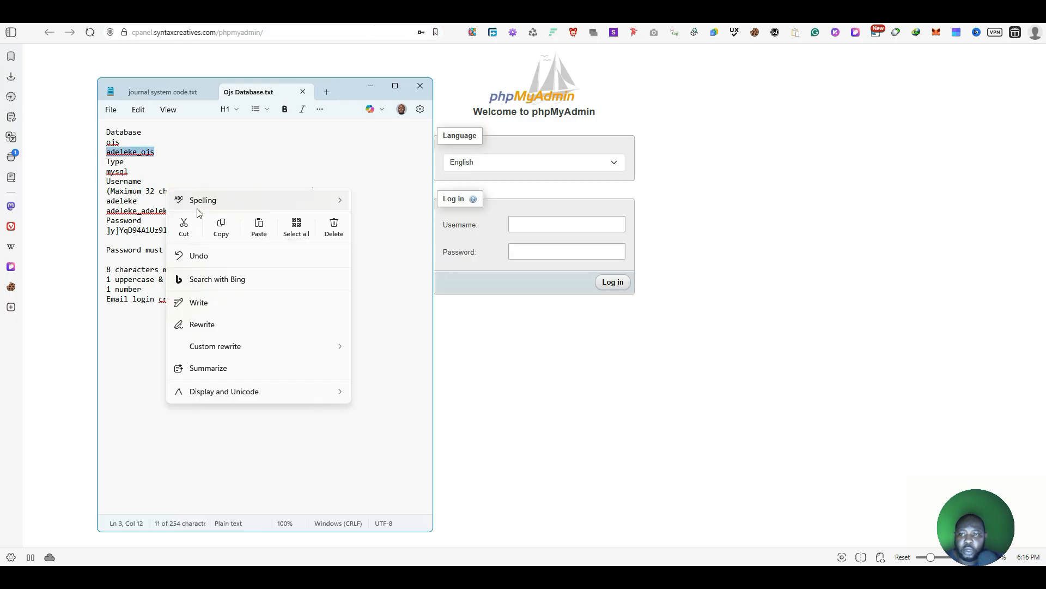
left_click(218, 229)
left_click(528, 221)
right_click(528, 221)
left_click(577, 327)
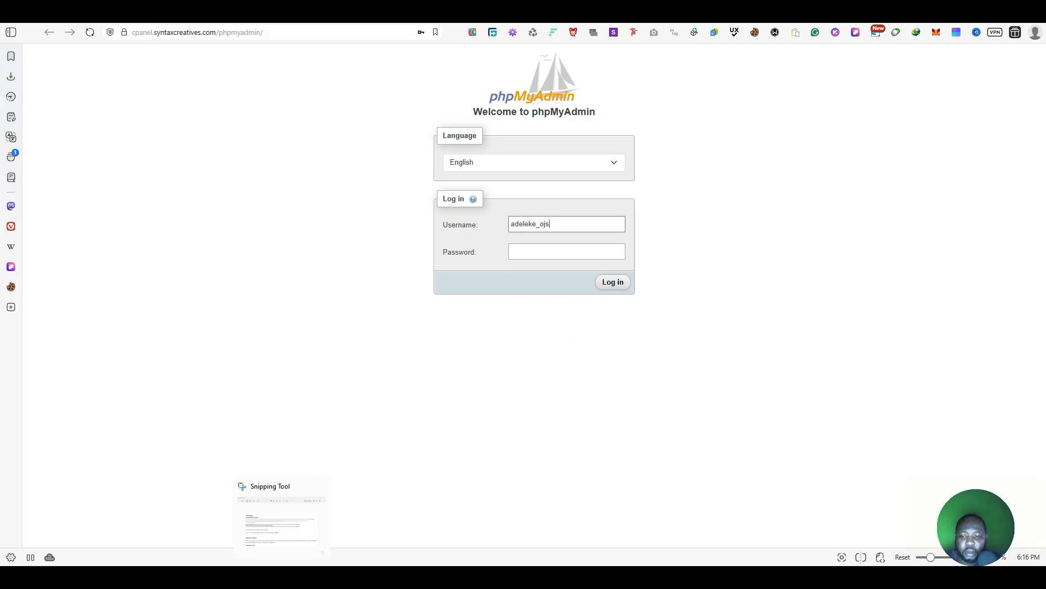
- Paste the saved database password and attempt the phpMyAdmin login, which is rejected
left_click(261, 576)
left_click_drag(184, 235, 107, 232)
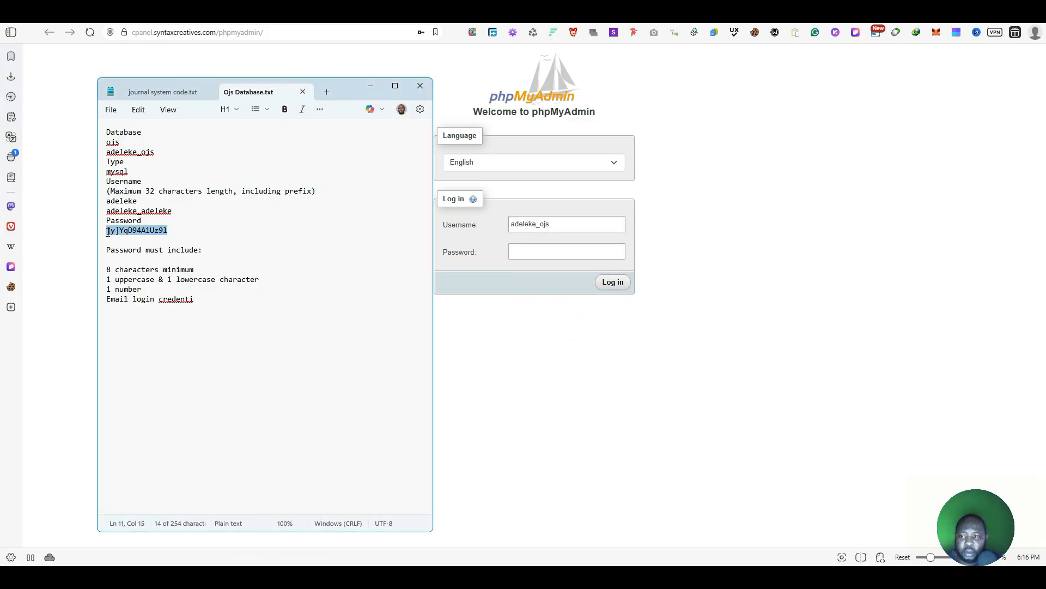
right_click(112, 234)
left_click(167, 246)
right_click(535, 252)
left_click(577, 352)
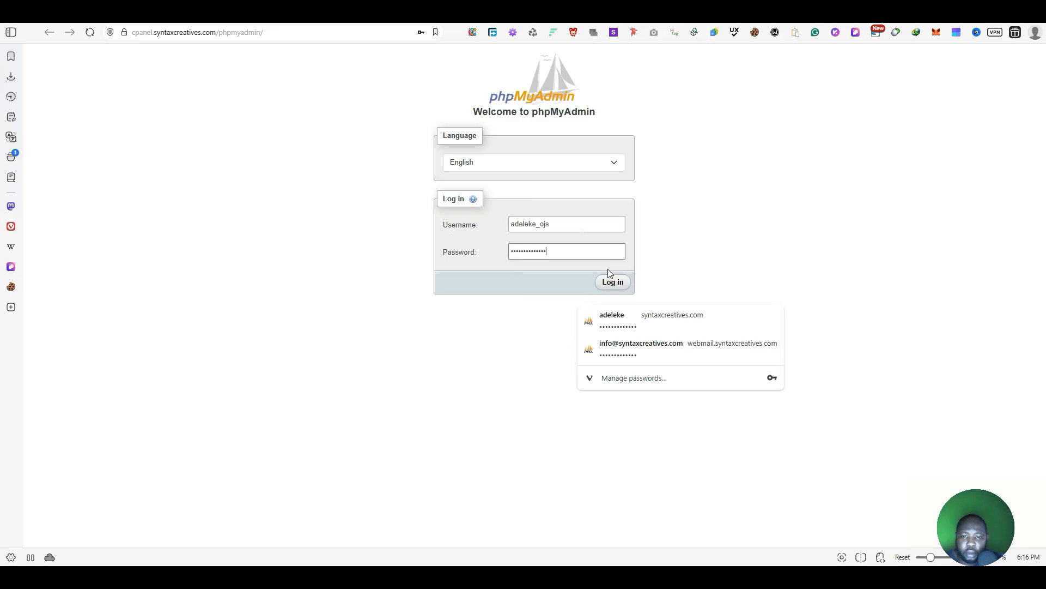
left_click(613, 282)
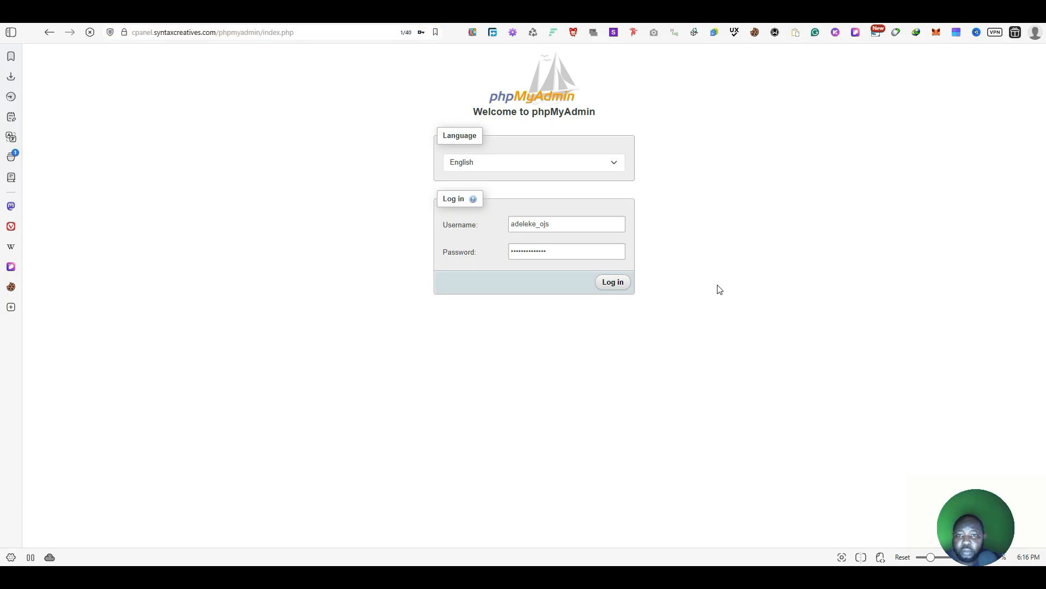
left_click(793, 237)
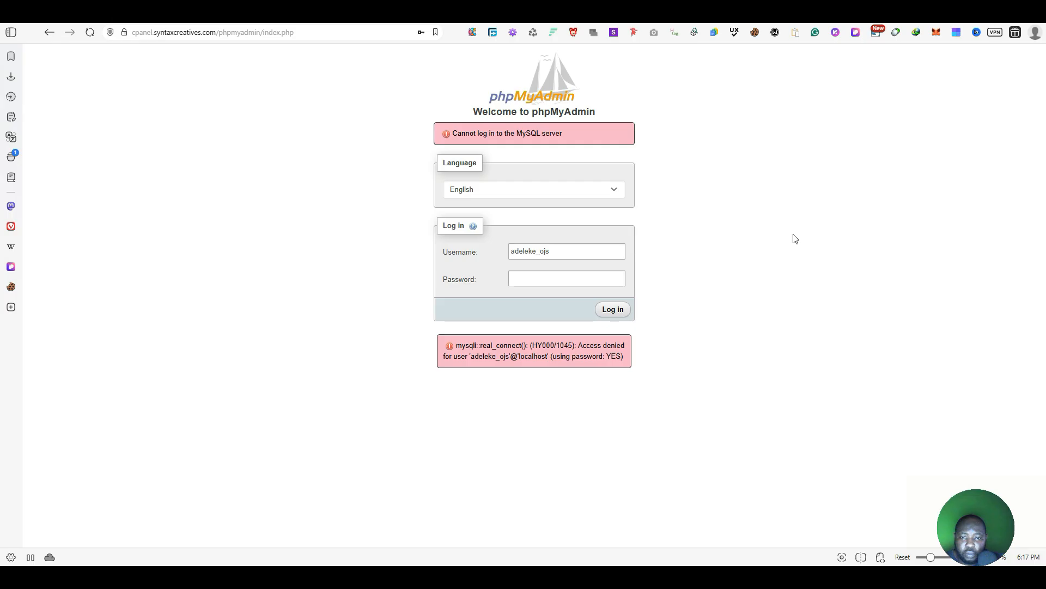
- Re-enter the password and retry the login, which fails again, then return to Hestia's databases list
left_click(777, 12)
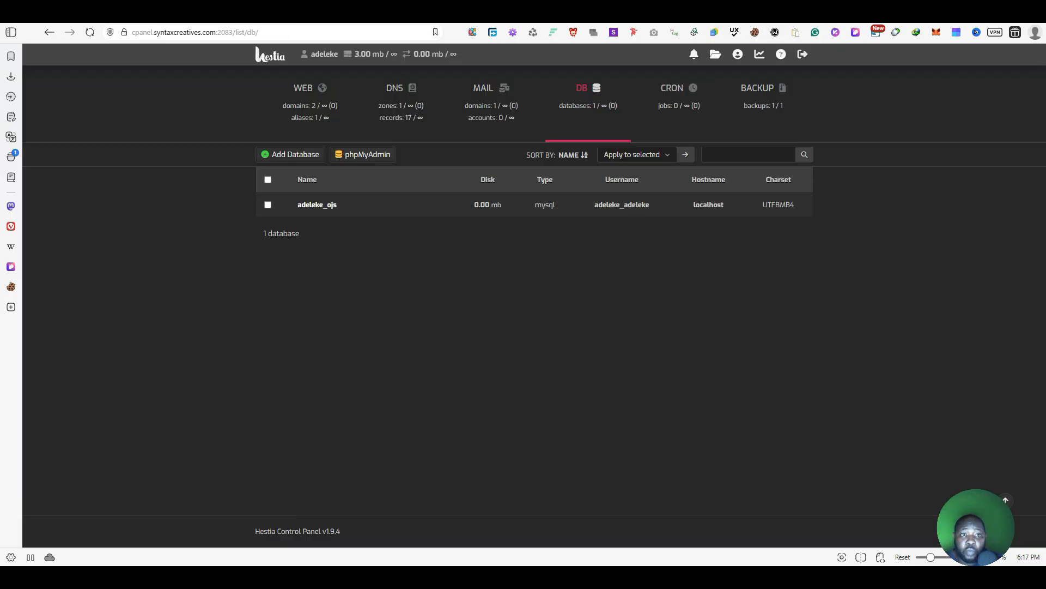
left_click(781, 16)
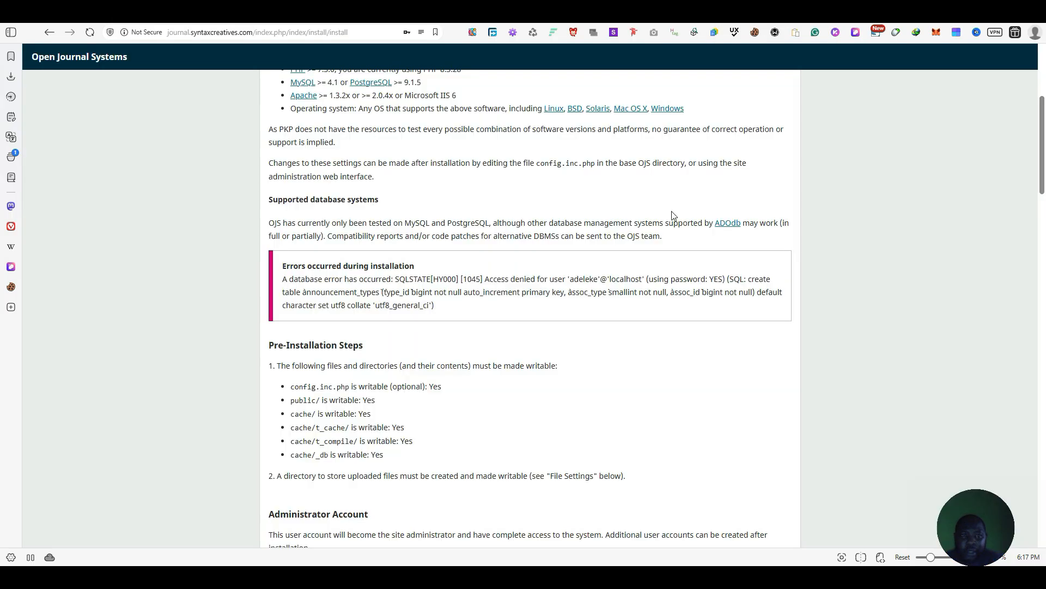
left_click(771, 15)
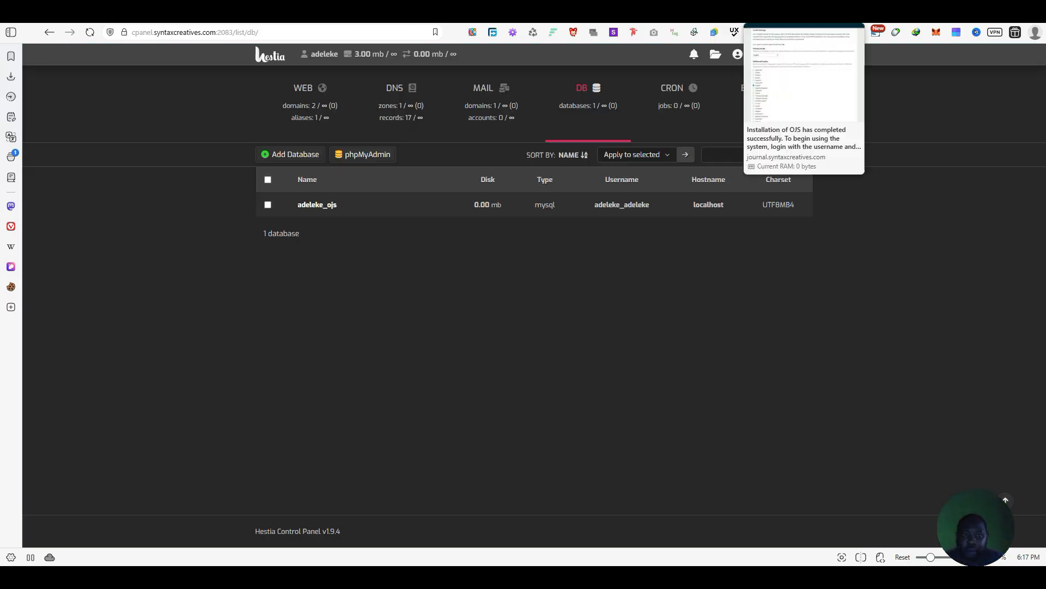
left_click(799, 15)
left_click(573, 273)
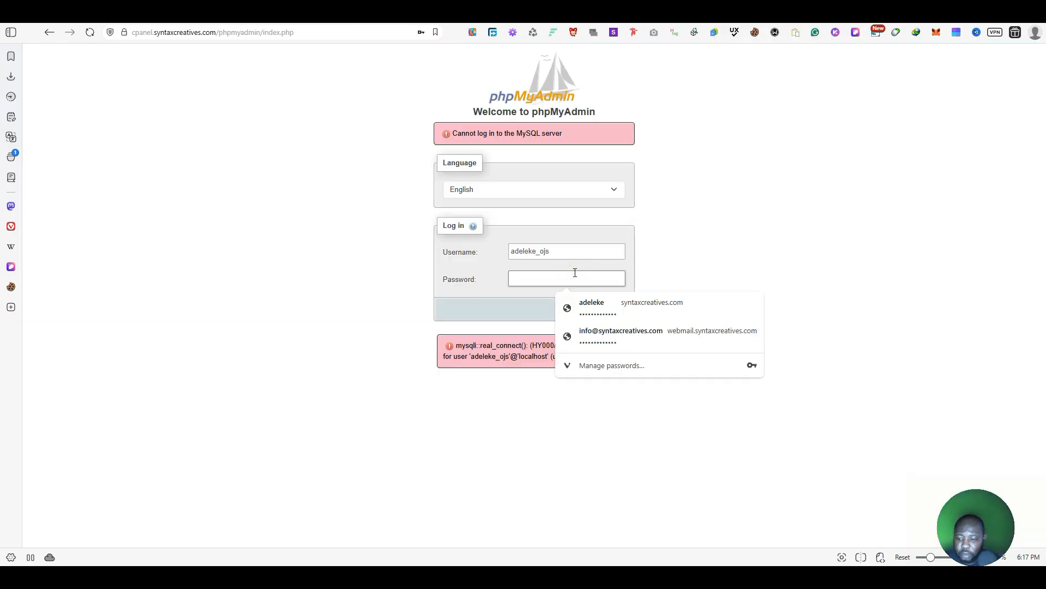
type("•••••")
left_click(616, 311)
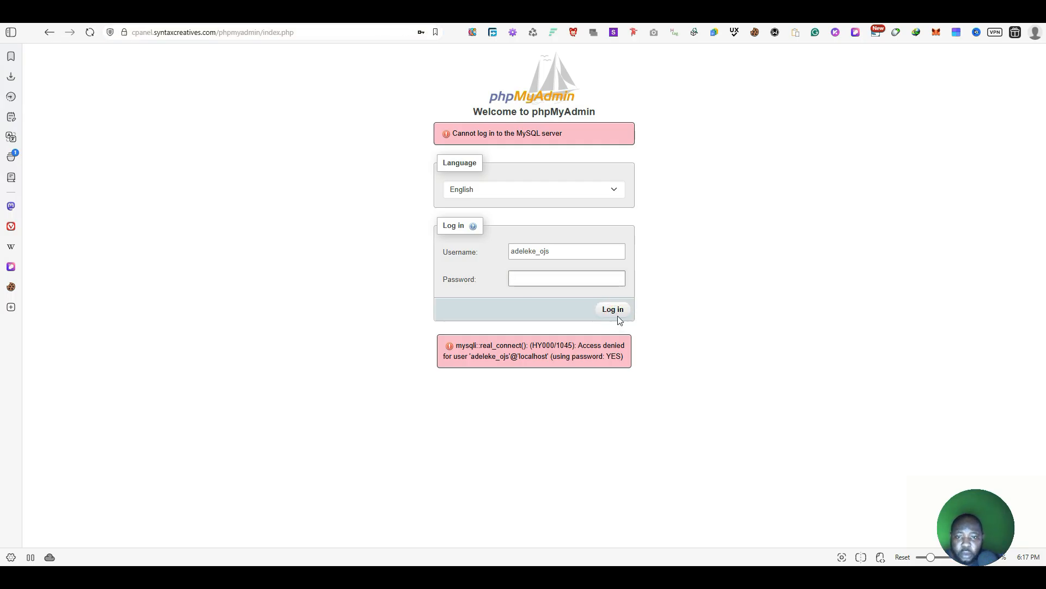
left_click(792, 269)
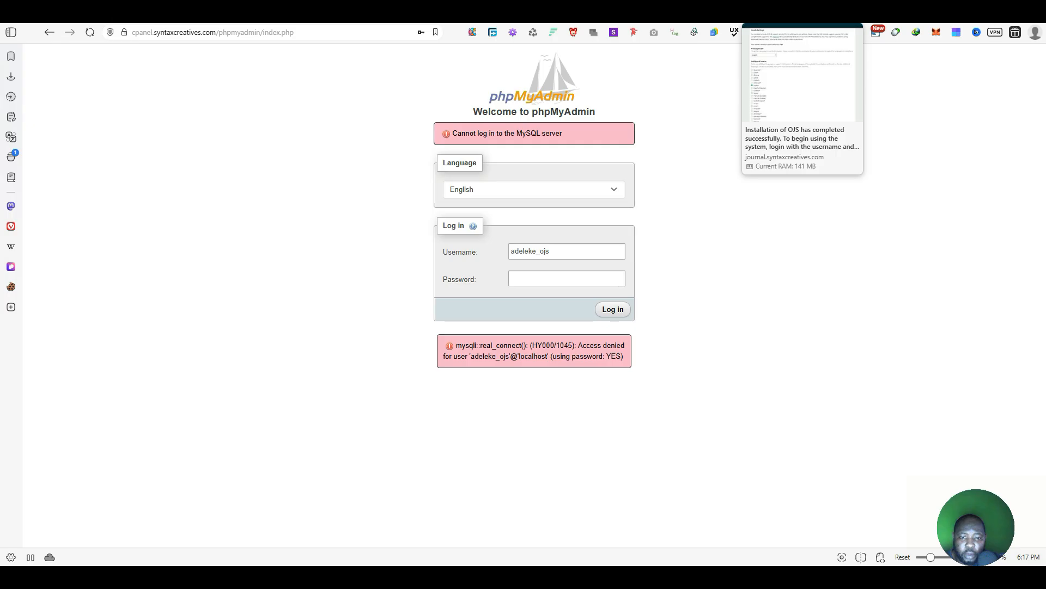
left_click(803, 14)
left_click(746, 14)
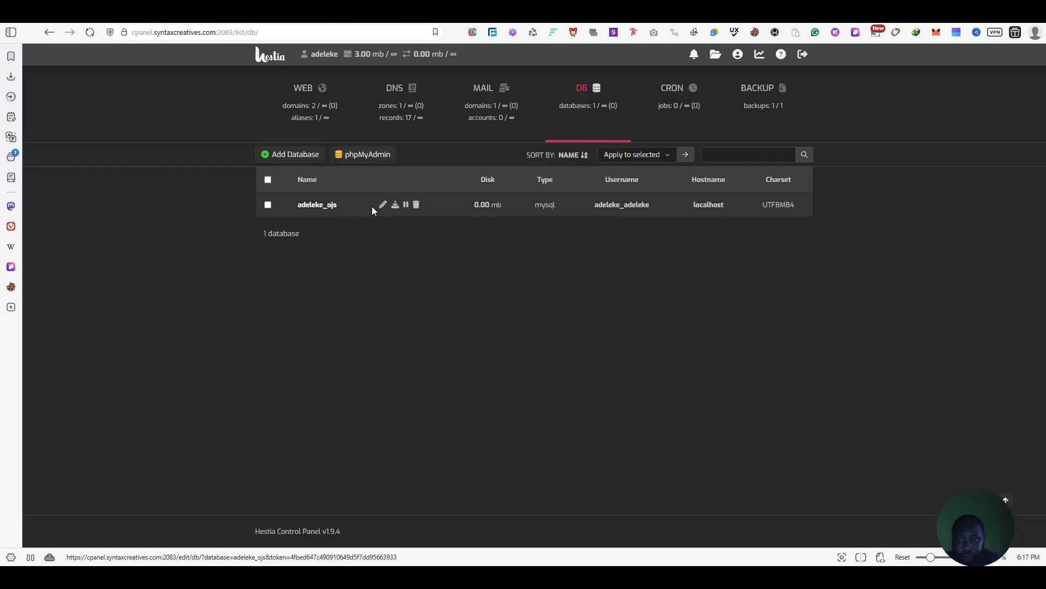
- Save a new password for the OJS database in Hestia's Edit Database form and select it
left_click(380, 205)
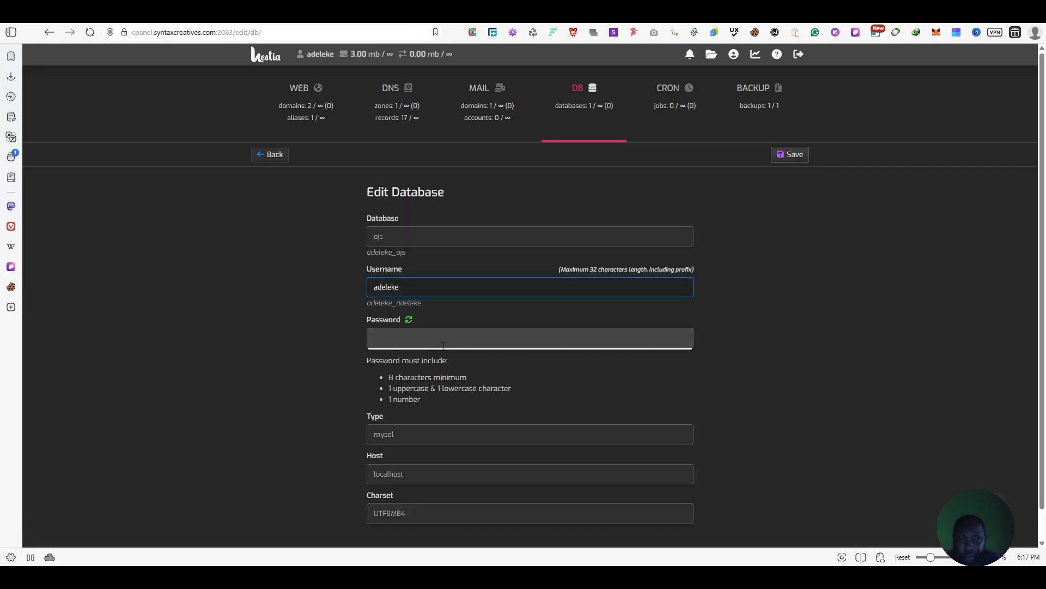
left_click(442, 344)
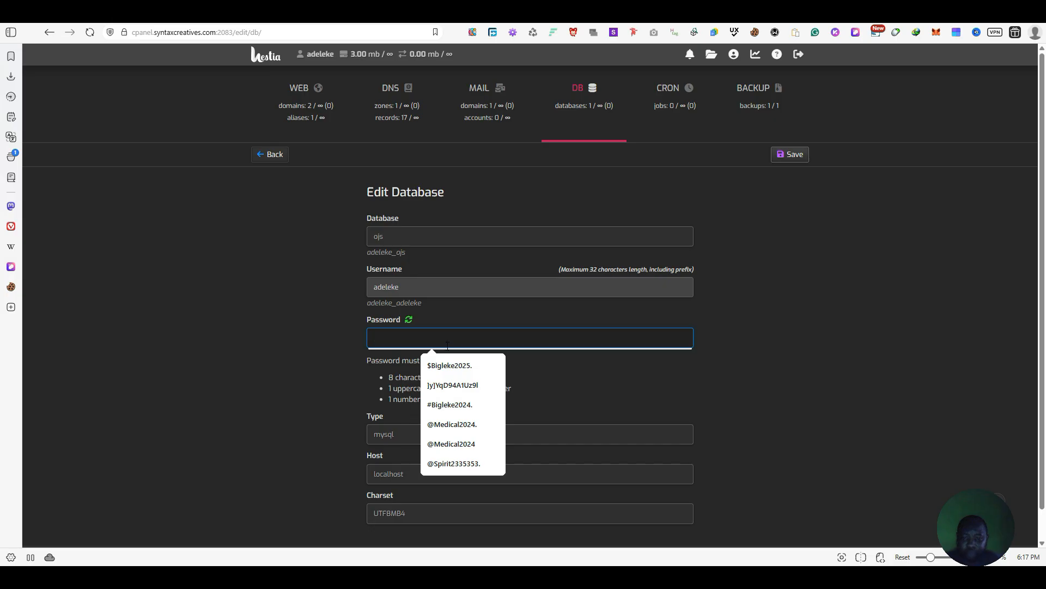
left_click(454, 385)
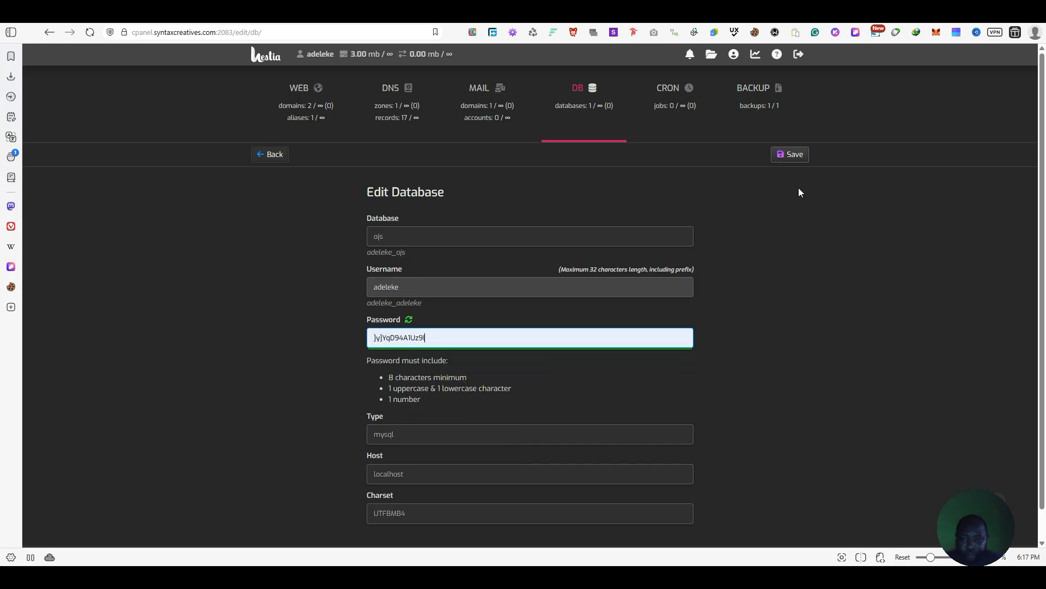
key("Return")
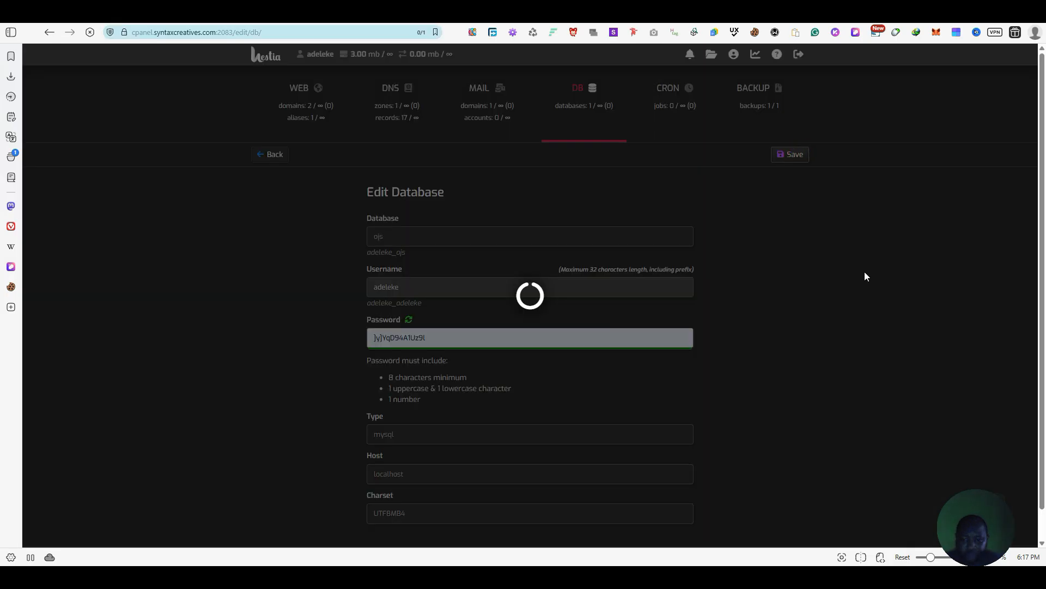
scroll(864, 277, "down", 1)
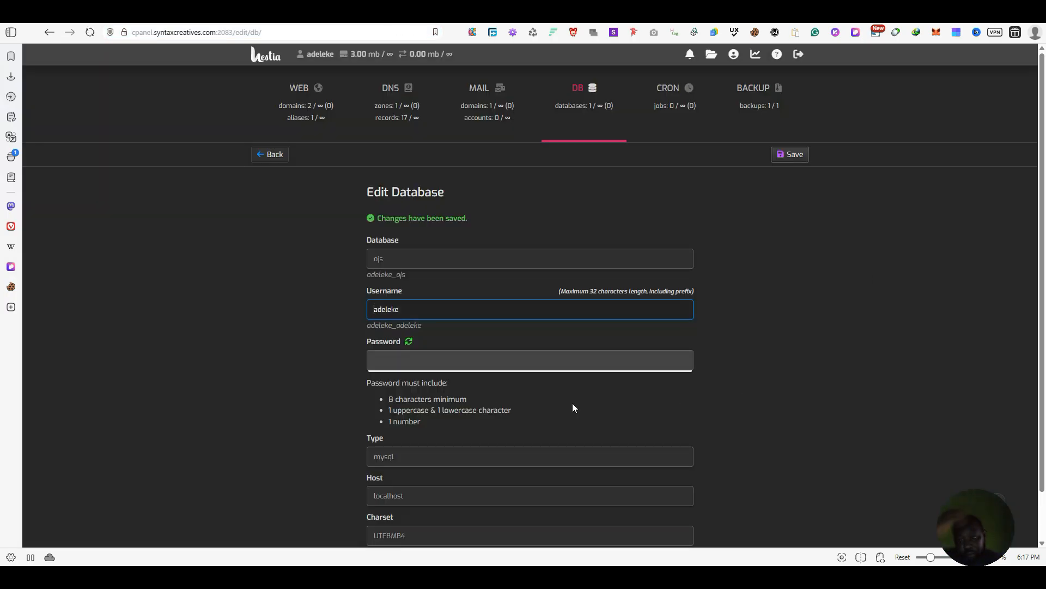
left_click(420, 366)
left_click(452, 409)
left_click_drag(435, 366, 366, 358)
left_click(455, 358)
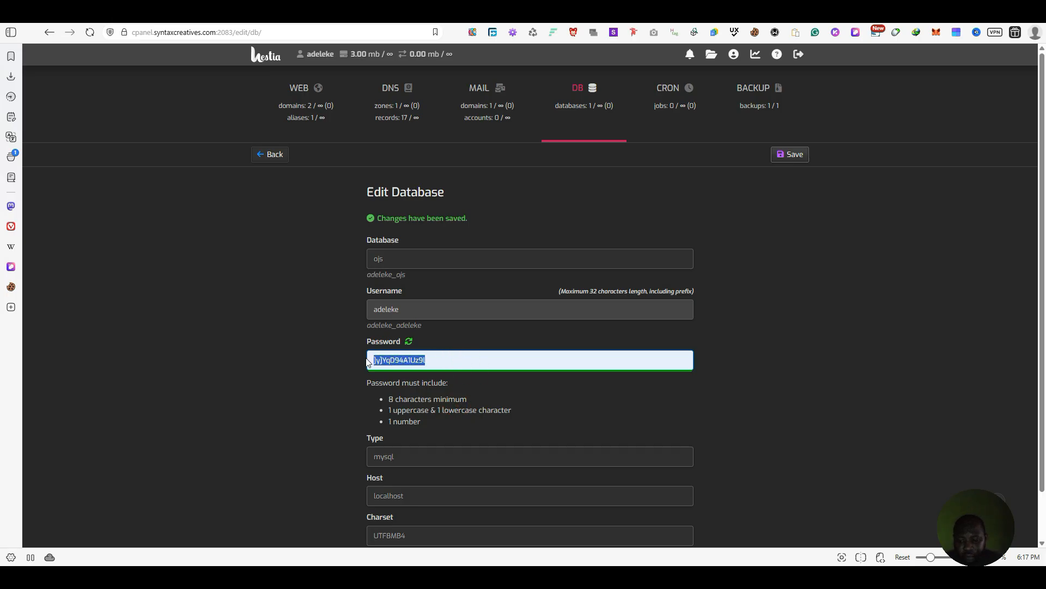
- Try logging in to phpMyAdmin with a pasted saved password
left_click(800, 15)
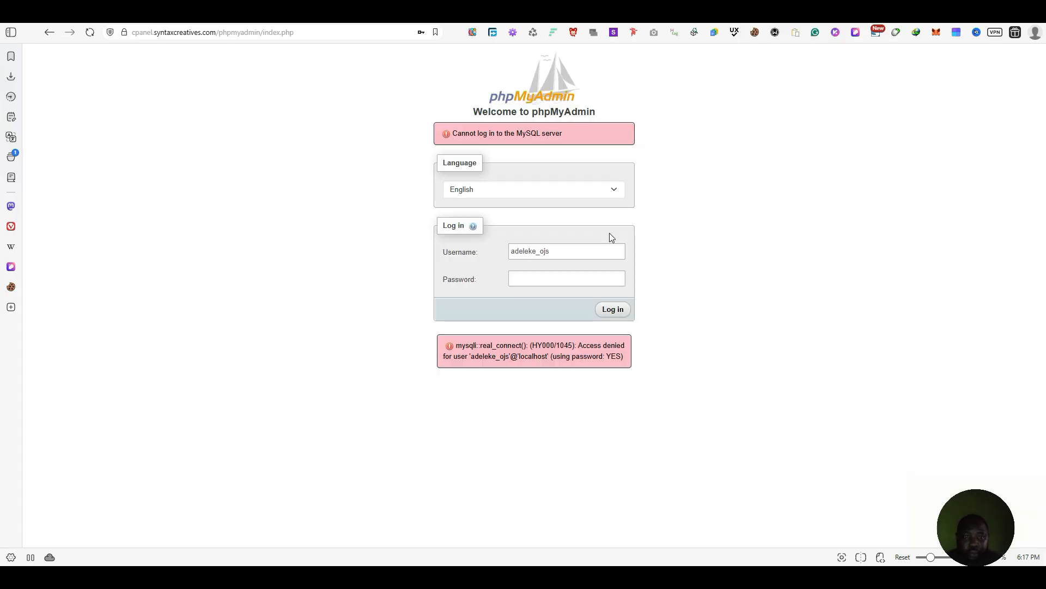
left_click(563, 277)
key("ctrl+v")
left_click(617, 309)
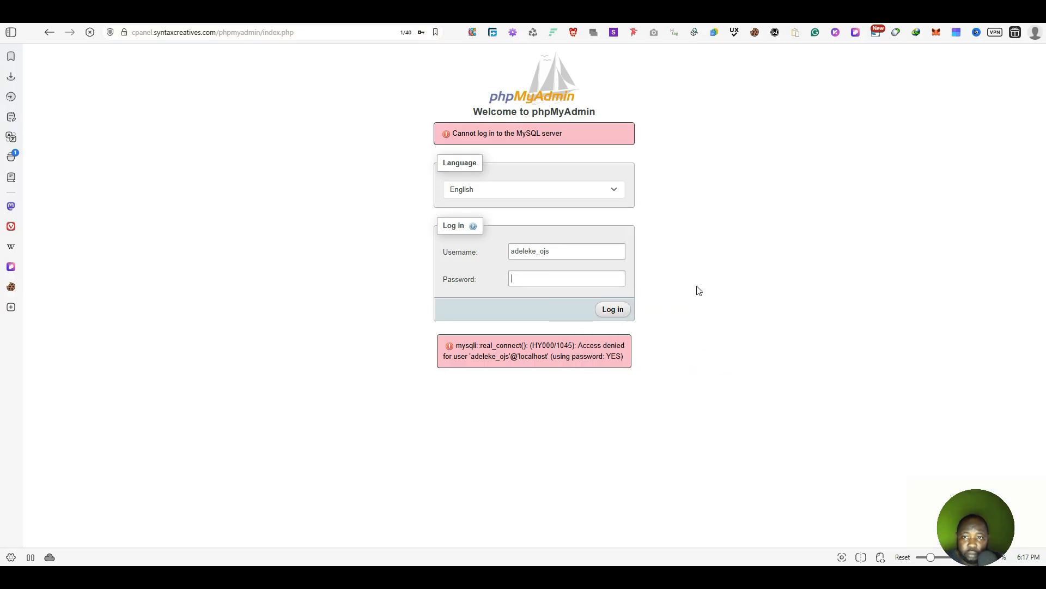
left_click(767, 256)
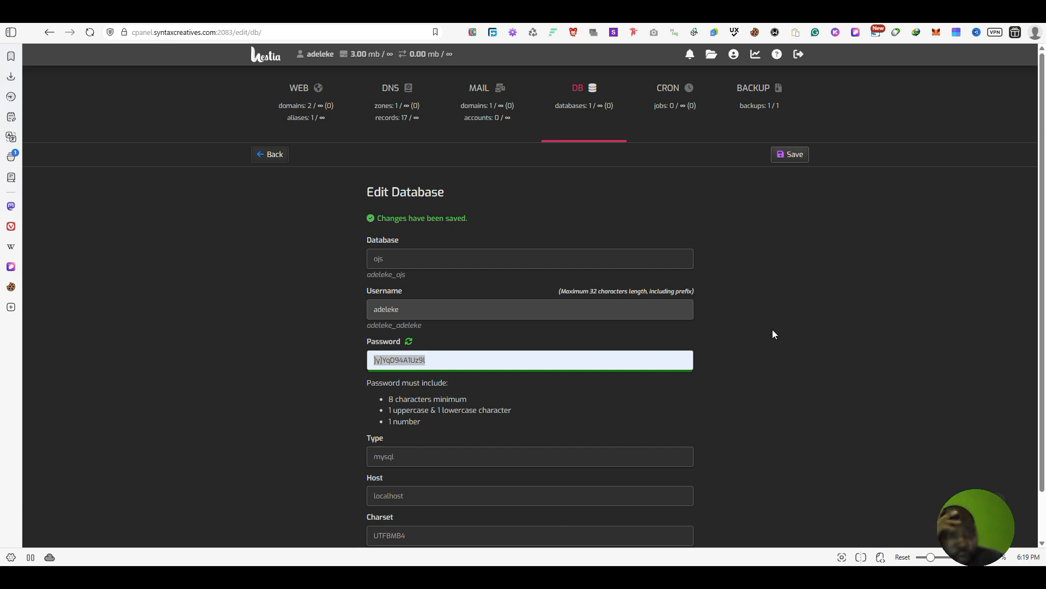
- Copy the new database password from Hestia and log in to phpMyAdmin with it
right_click(412, 360)
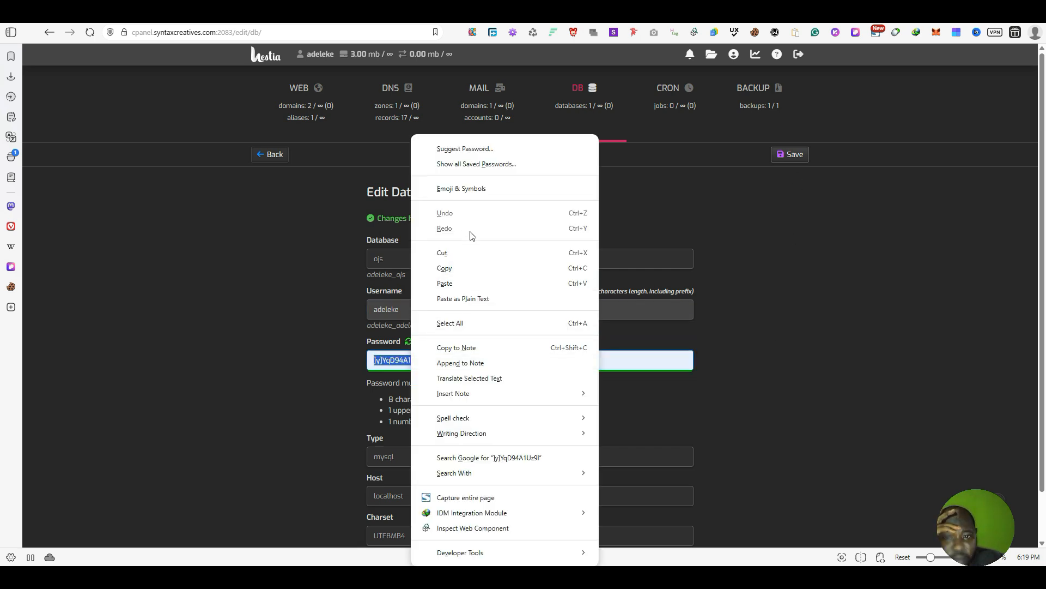
left_click(473, 270)
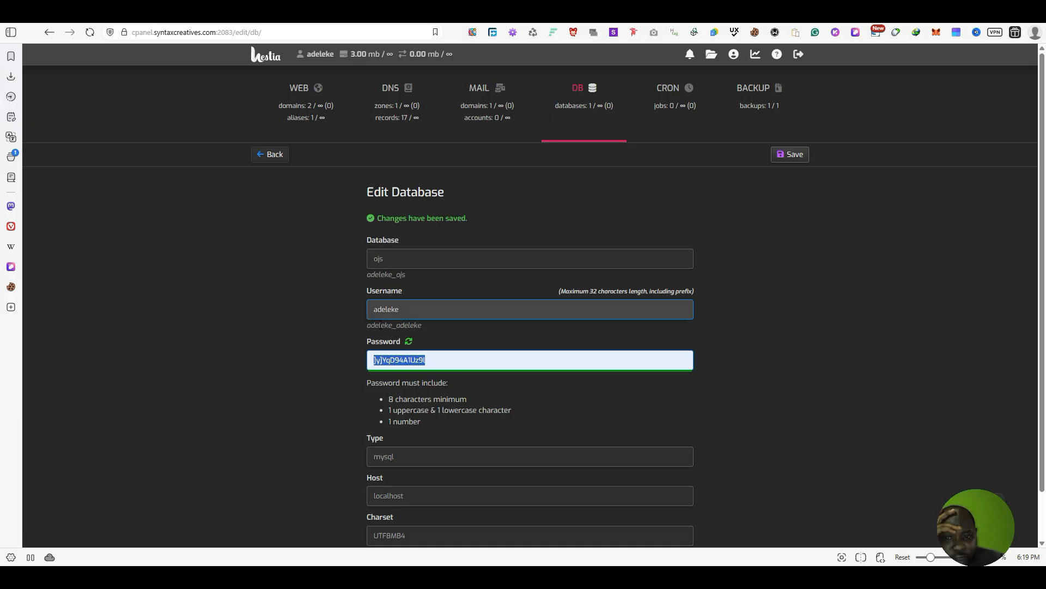
left_click(800, 12)
left_click(557, 282)
right_click(556, 282)
left_click(598, 350)
left_click(614, 316)
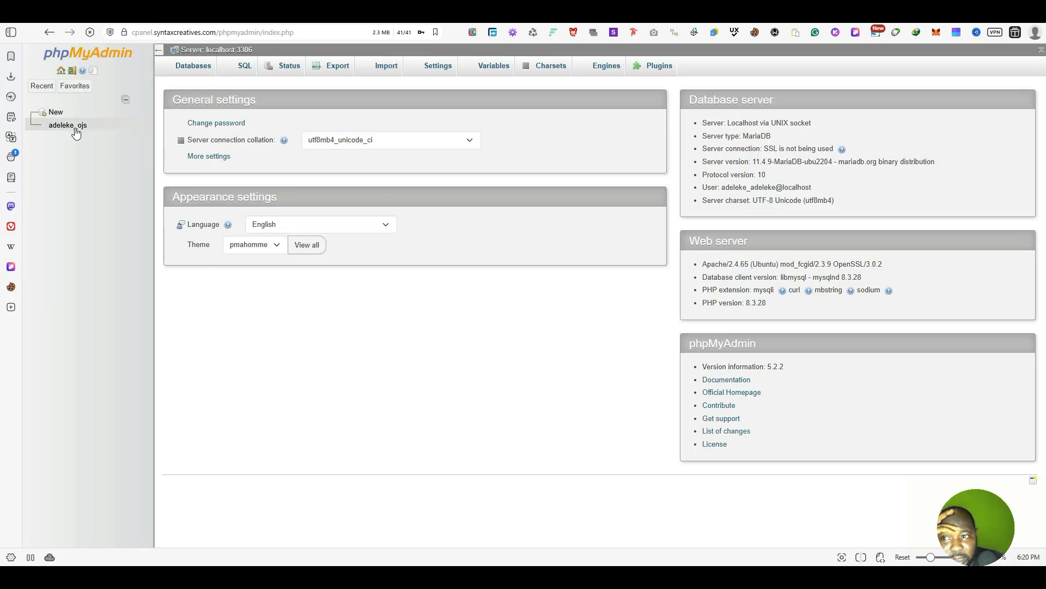
- Paste the new password into the OJS Password and Repeat password fields and start the install
left_click(381, 12)
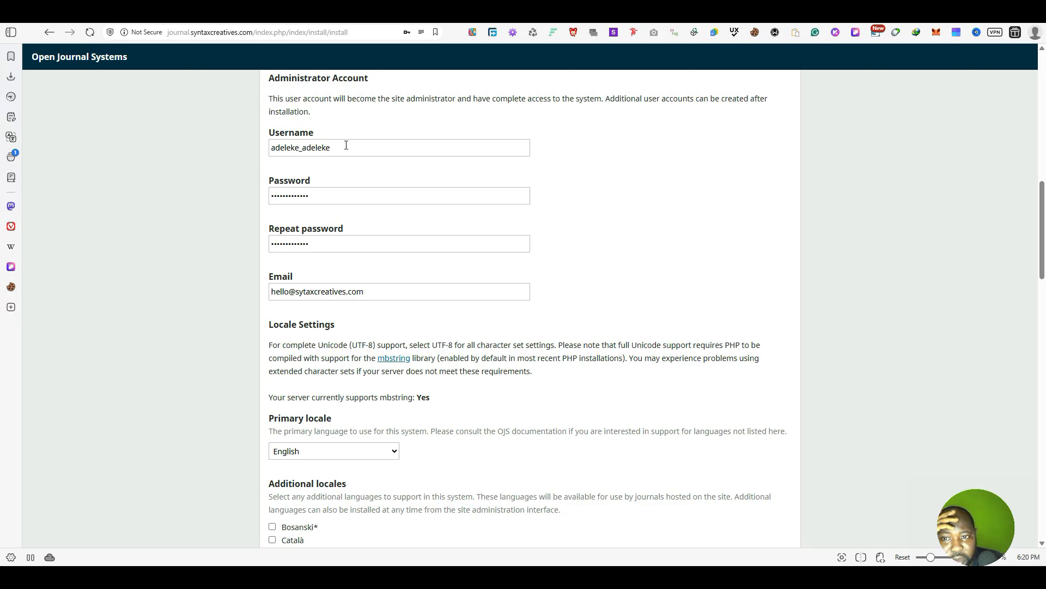
left_click_drag(326, 194, 225, 181)
key("ctrl+v")
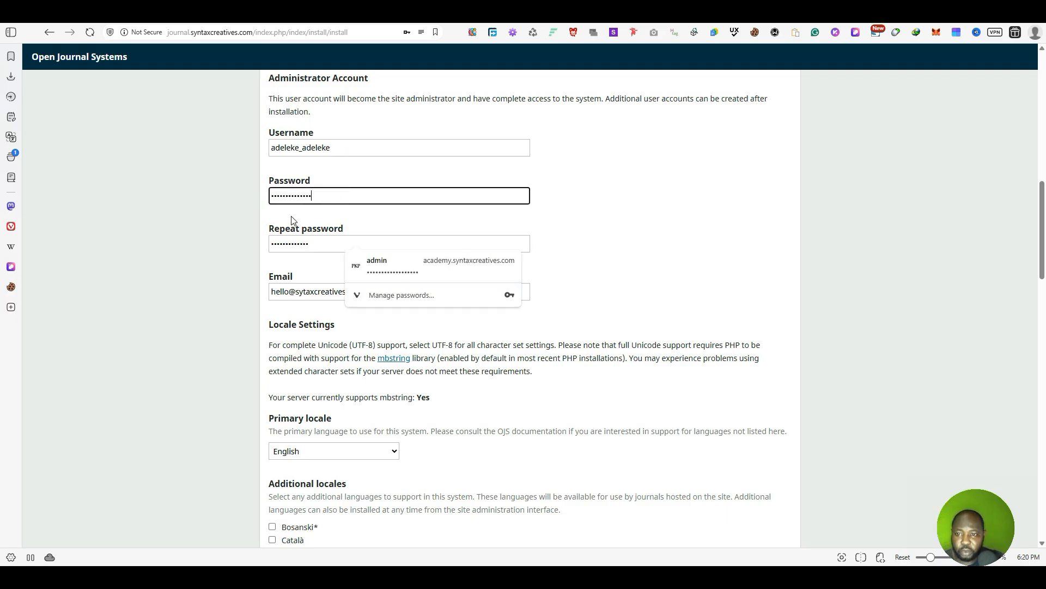
left_click_drag(322, 243, 257, 245)
key("ctrl+v")
left_click(585, 263)
scroll(585, 264, "down", 20)
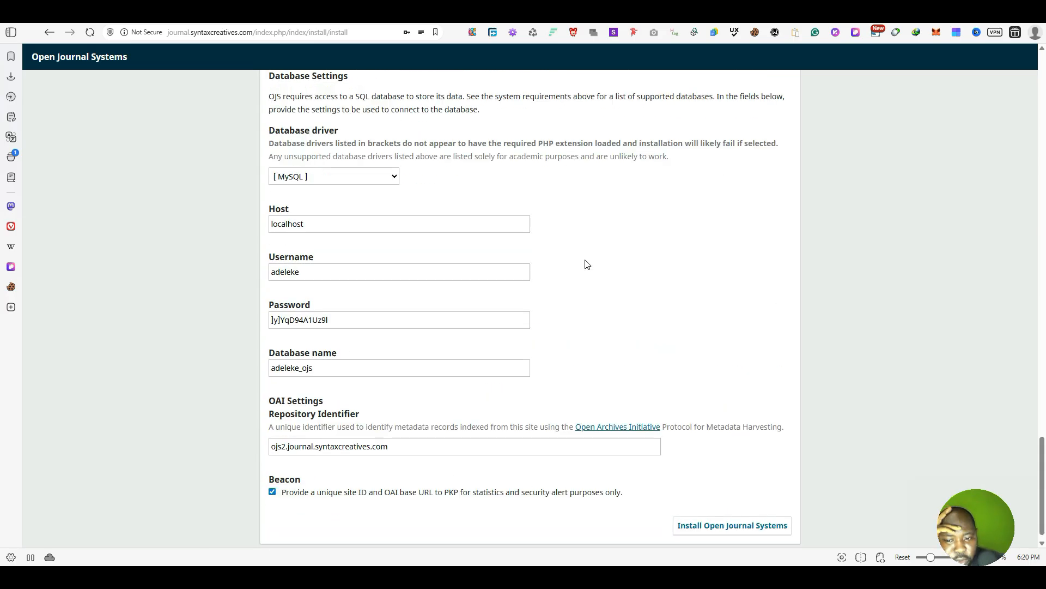
left_click(725, 526)
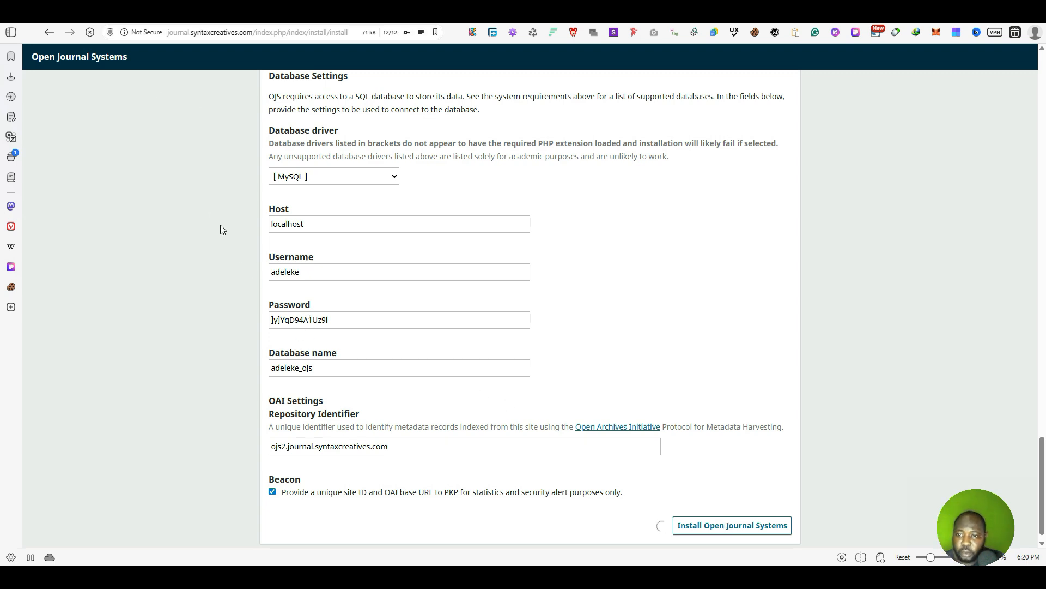
- Replace the database Username with the corrected value and run the installation again
scroll(465, 285, "down", 20)
scroll(466, 286, "up", 9)
scroll(466, 285, "up", 2)
left_click_drag(350, 310, 260, 308)
scroll(413, 376, "down", 20)
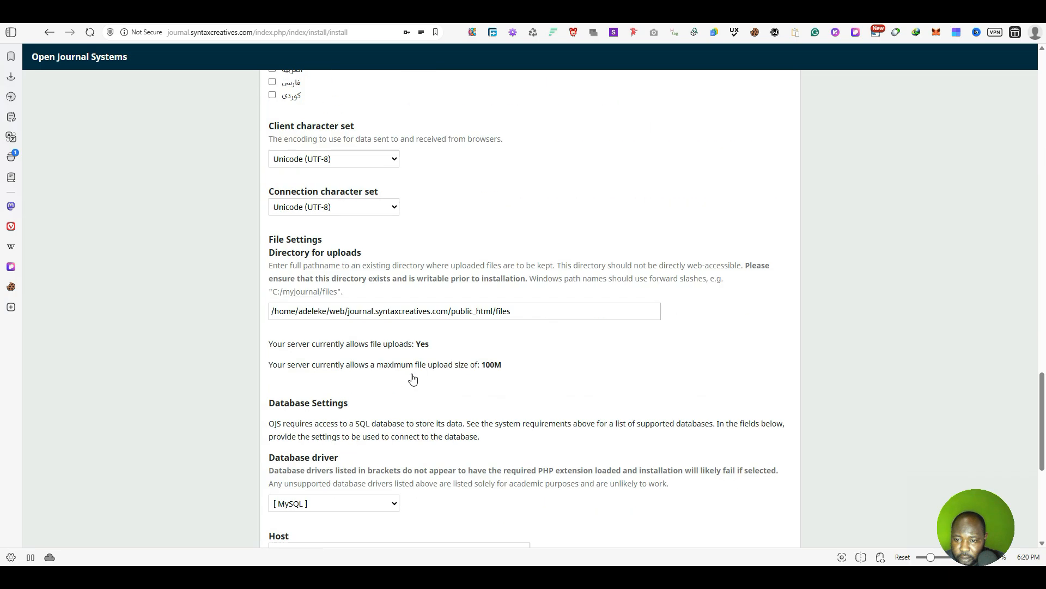
left_click_drag(315, 257, 240, 260)
key("ctrl+v")
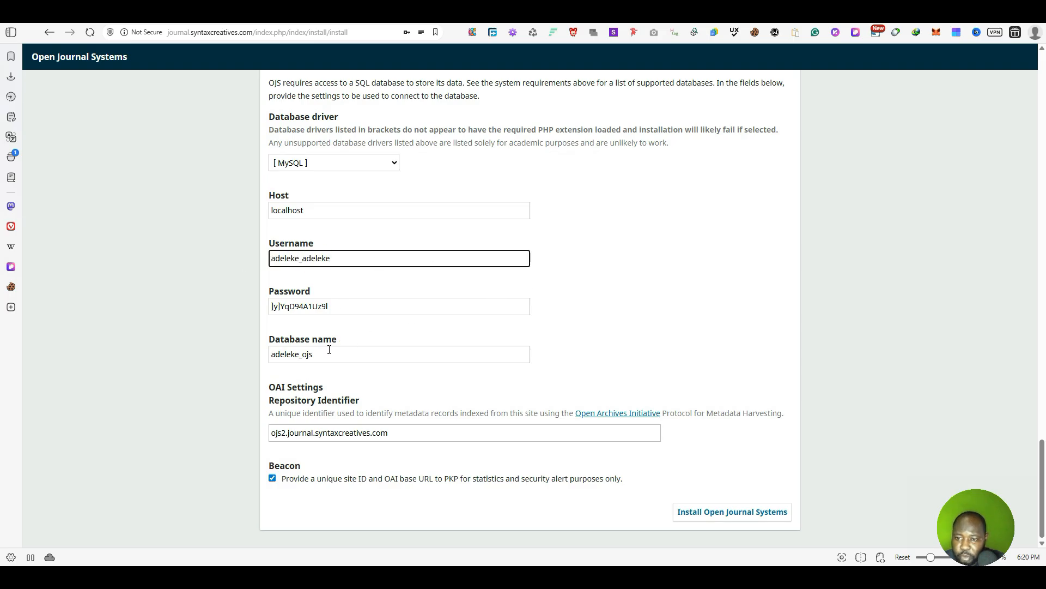
left_click(739, 512)
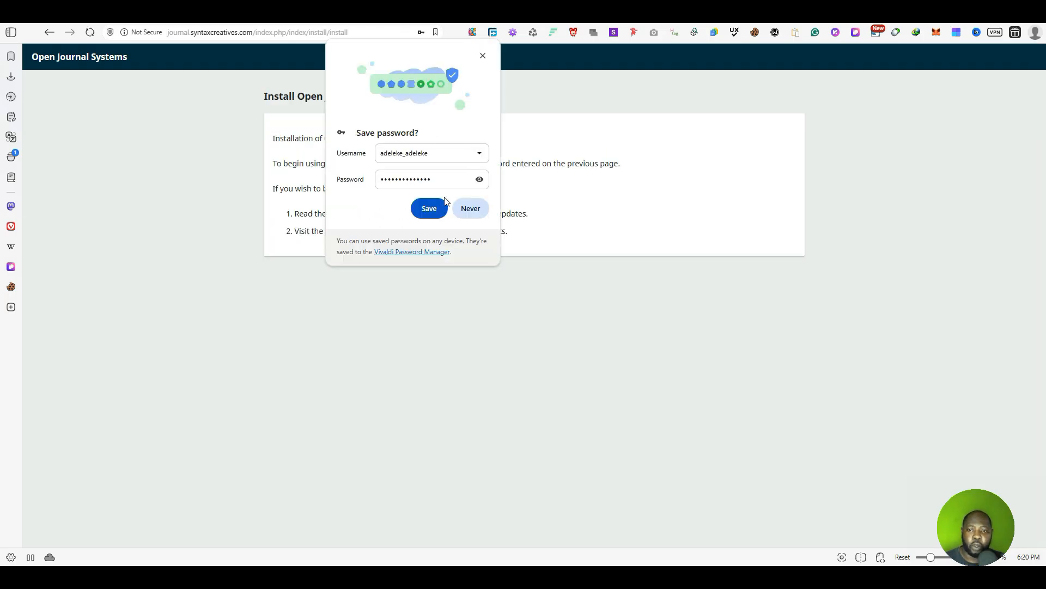
- Save the administrator login in the browser and follow the 'login' link to the OJS login page
left_click(439, 207)
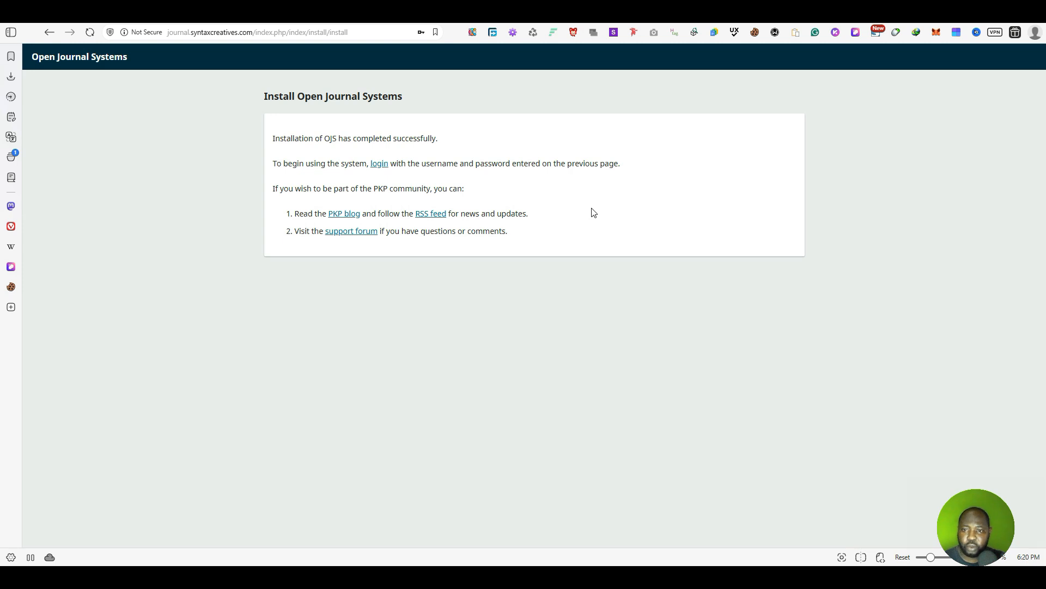
left_click(376, 163)
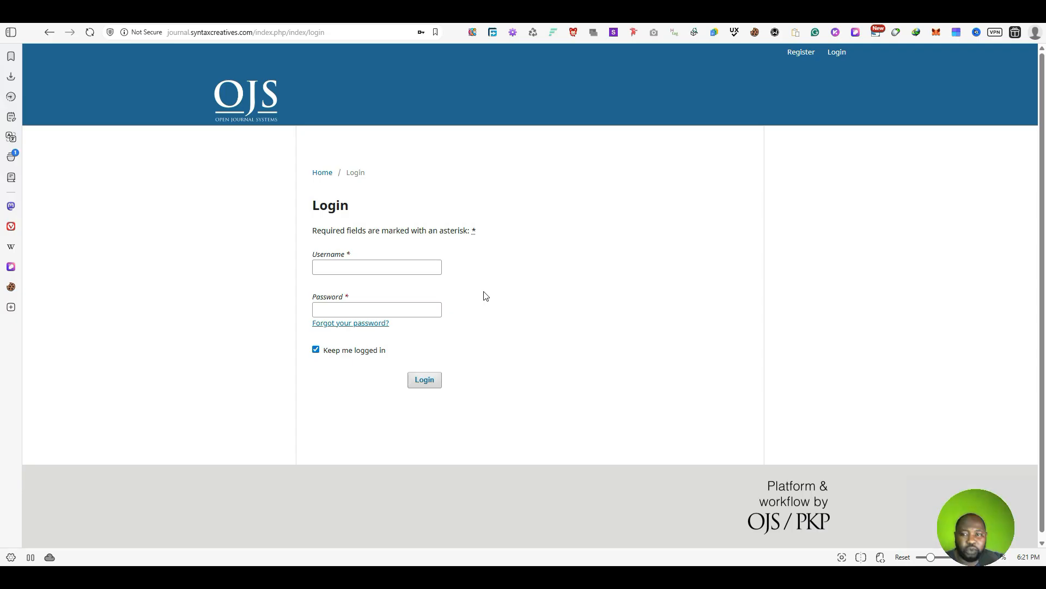
- Sign in to OJS as administrator with the browser's saved credentials, retrying until Hosted Journals appears
left_click(388, 31)
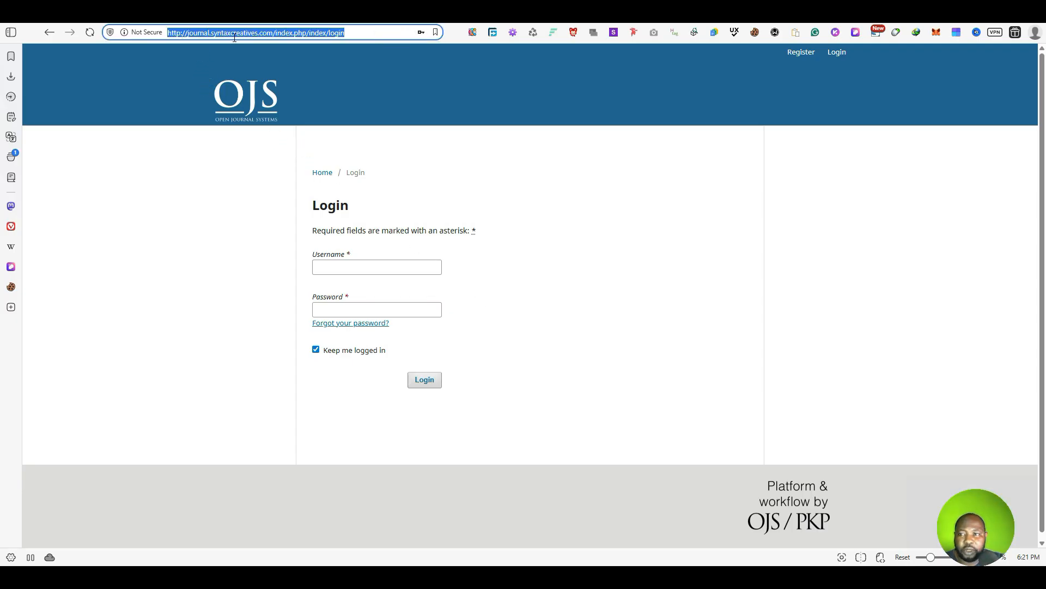
left_click(372, 266)
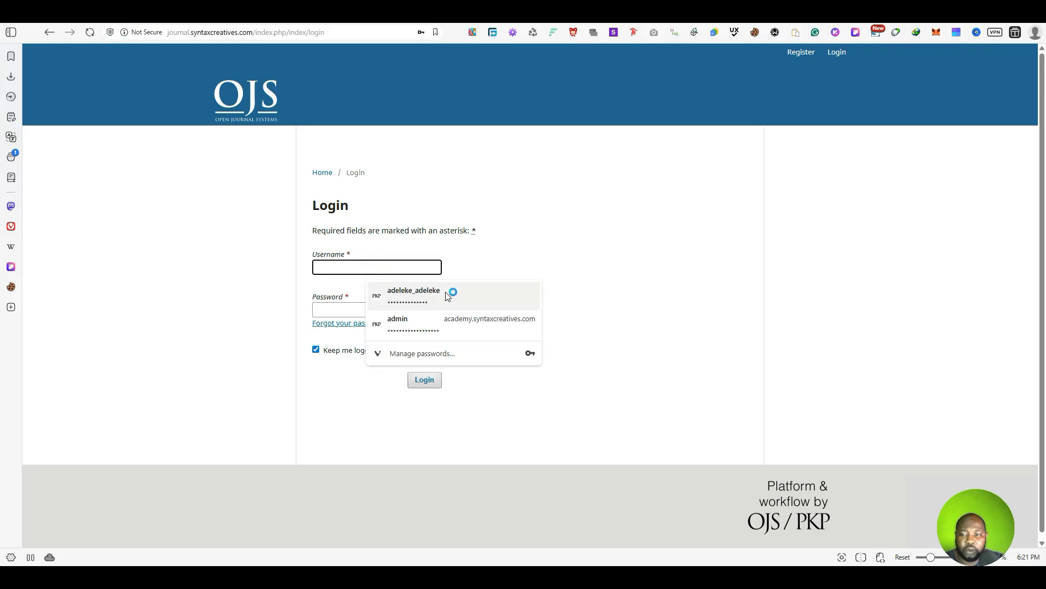
left_click(731, 260)
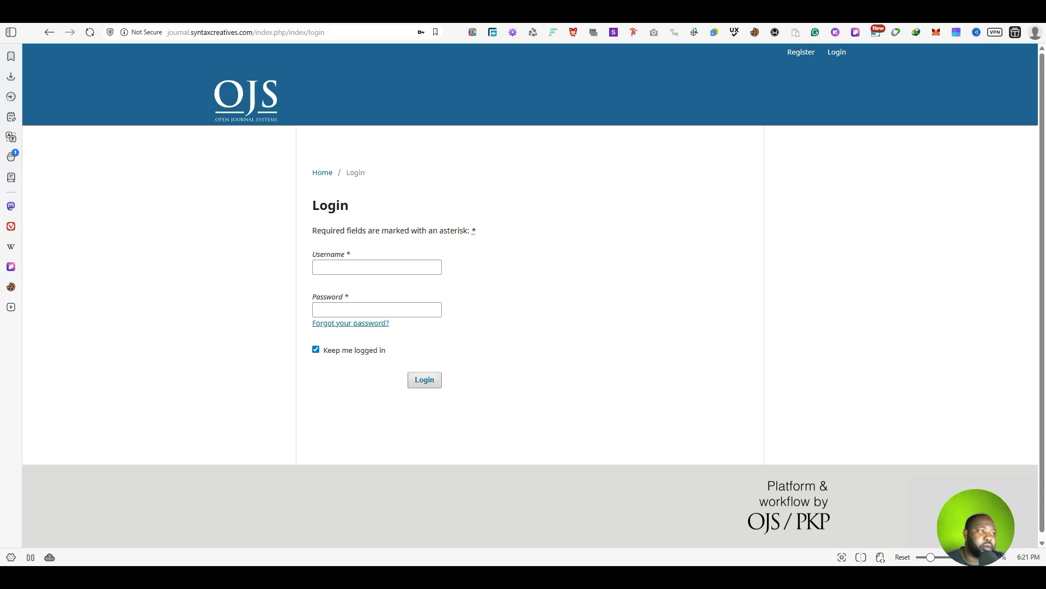
left_click(403, 266)
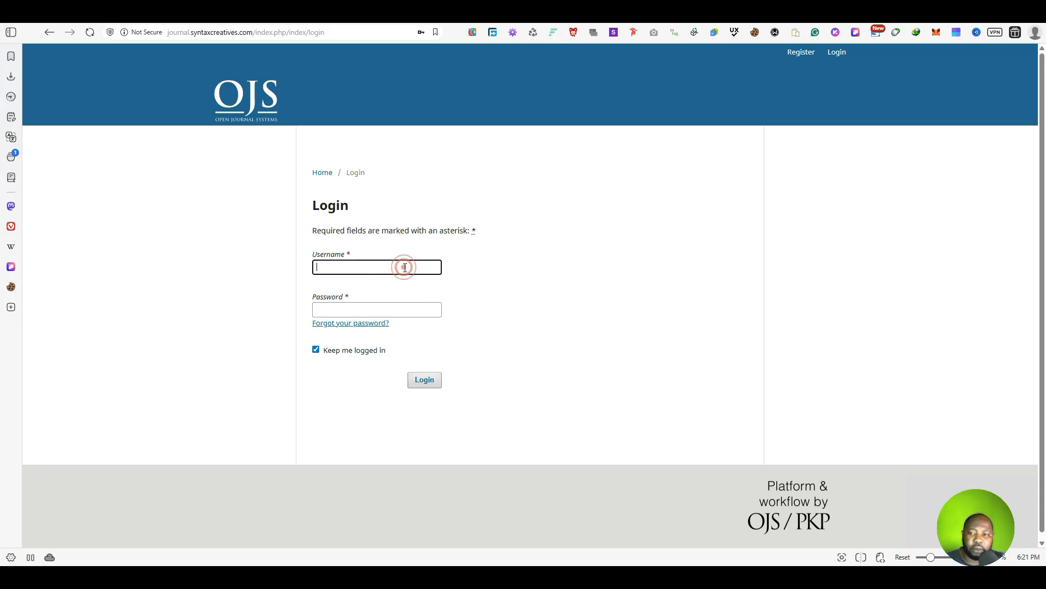
left_click(464, 322)
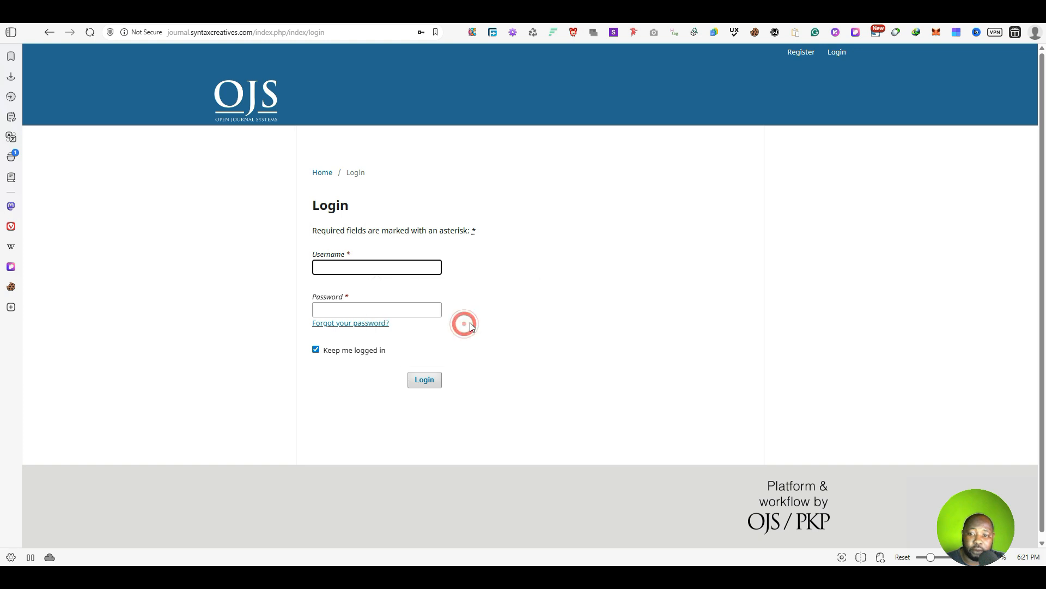
type("••••")
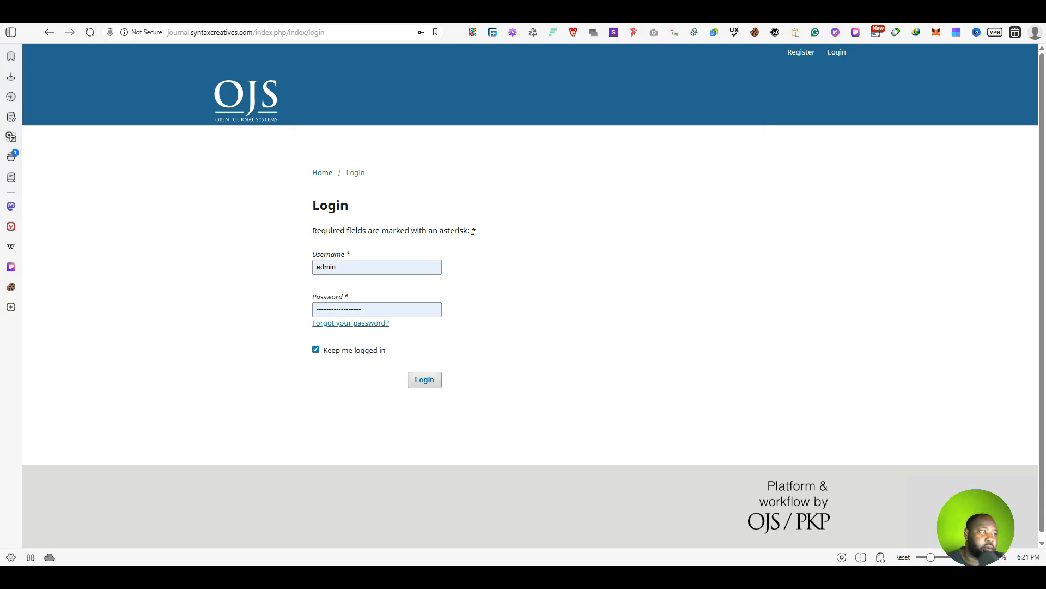
left_click(418, 381)
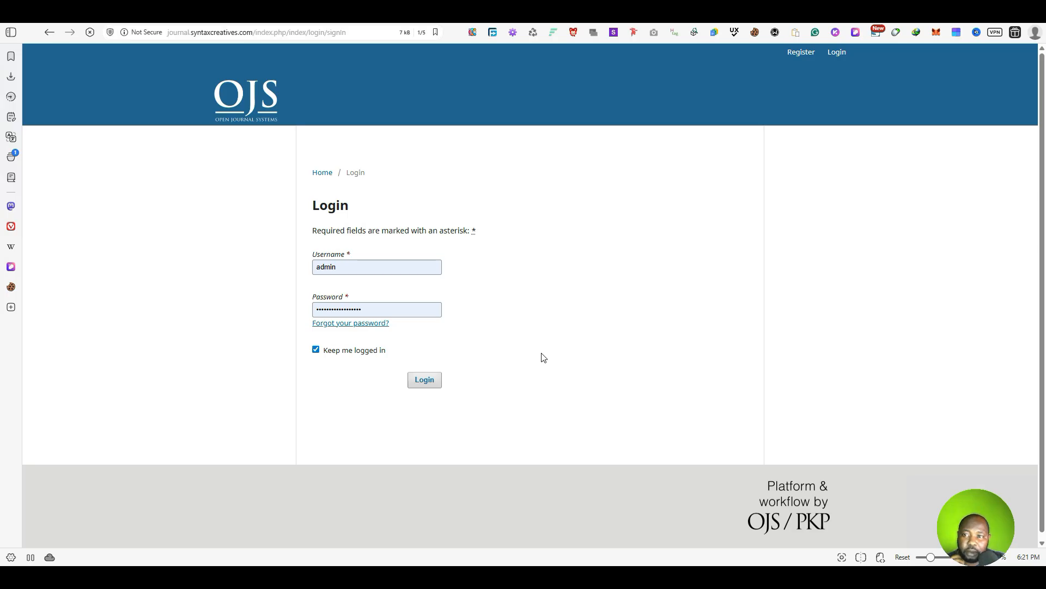
left_click(395, 294)
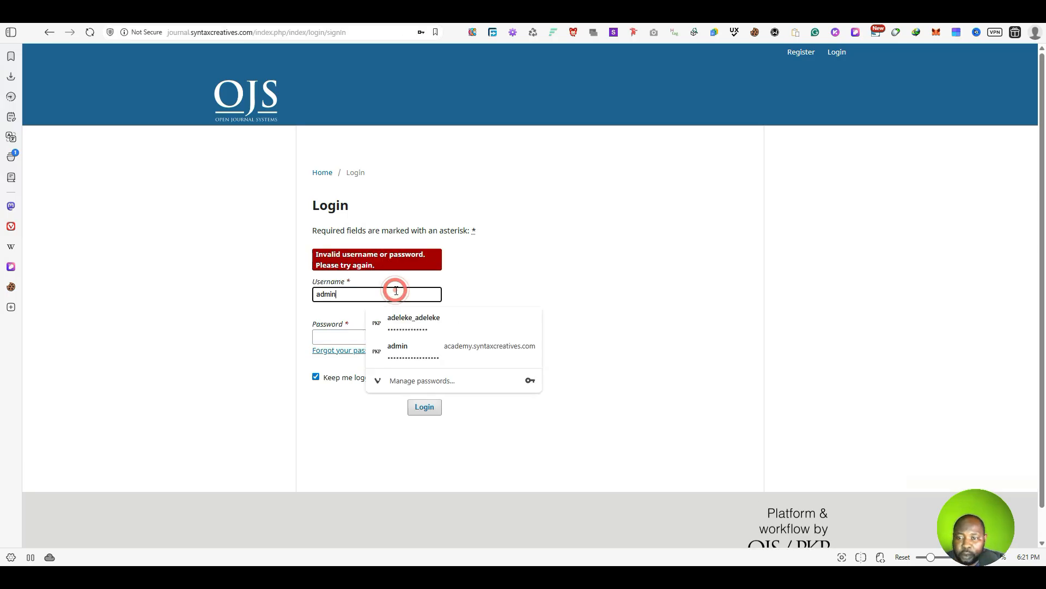
left_click(413, 321)
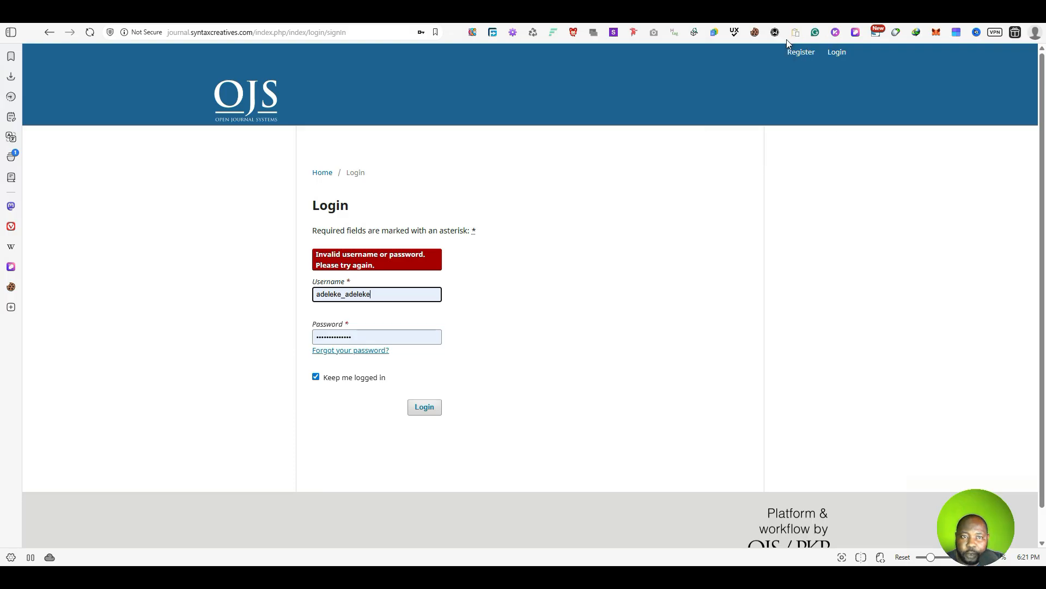
left_click(425, 406)
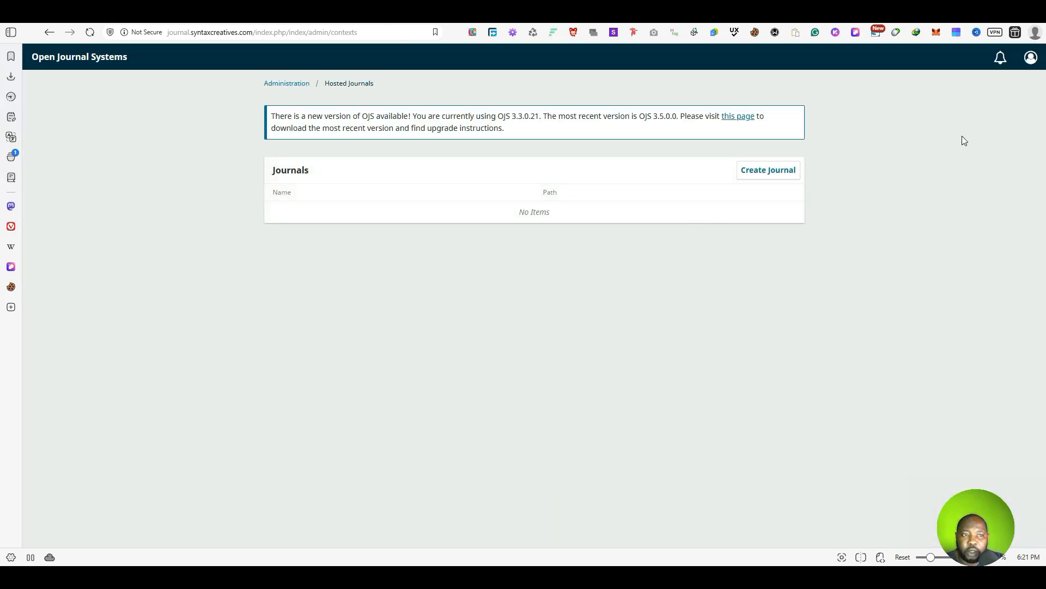
- Go to Administration > Site Settings, open the Plugins tab, and scroll through the installed plugins
left_click(1030, 57)
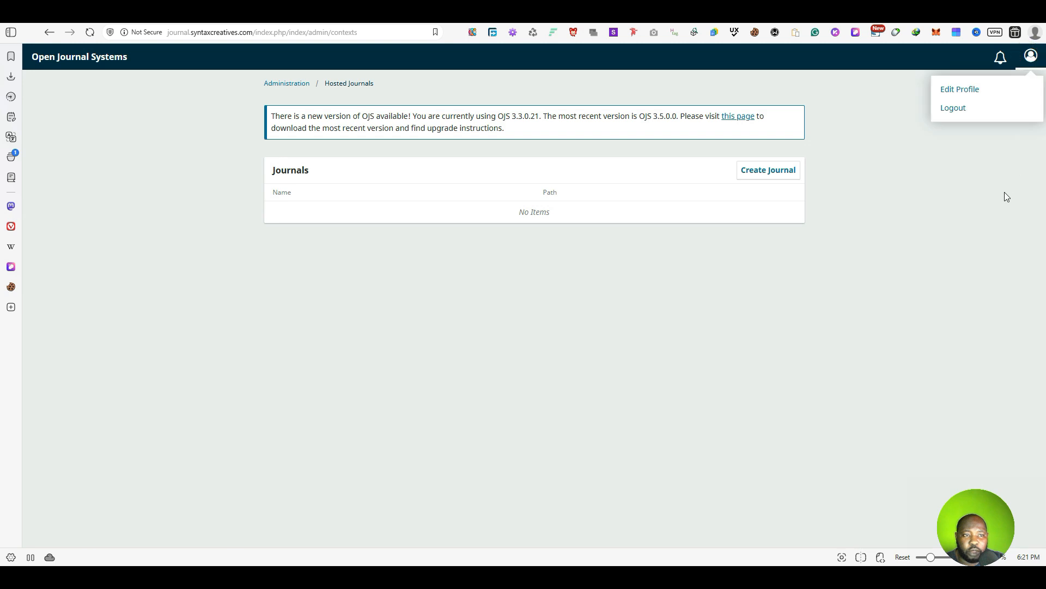
left_click(295, 84)
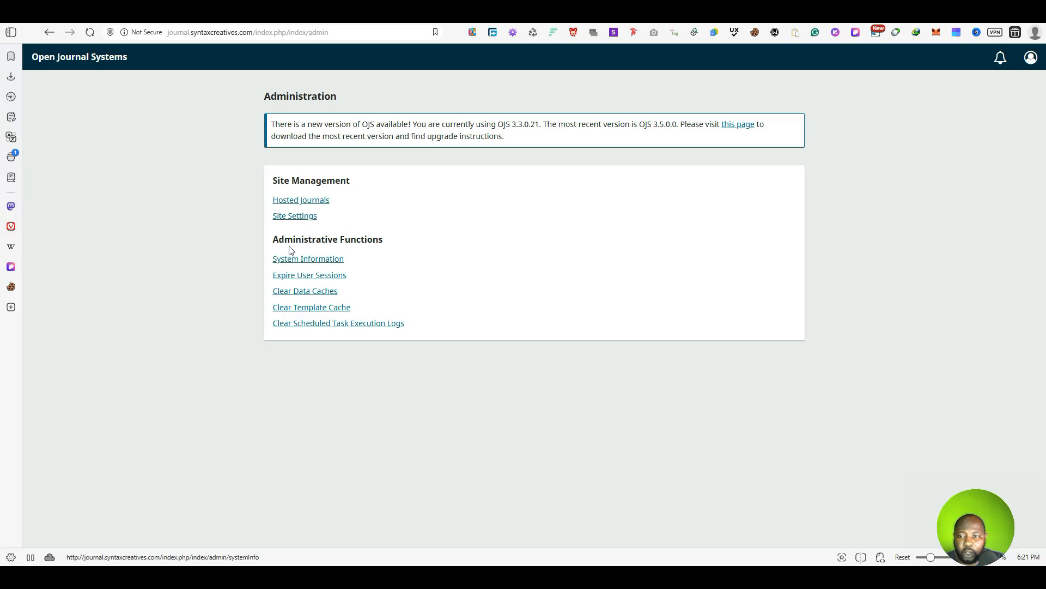
left_click(298, 215)
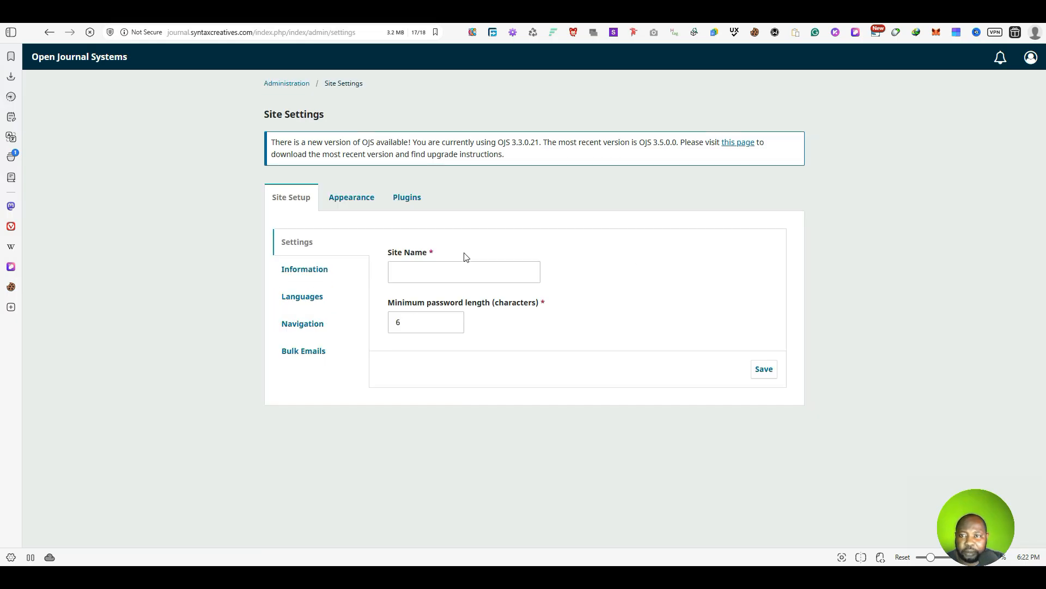
left_click(364, 203)
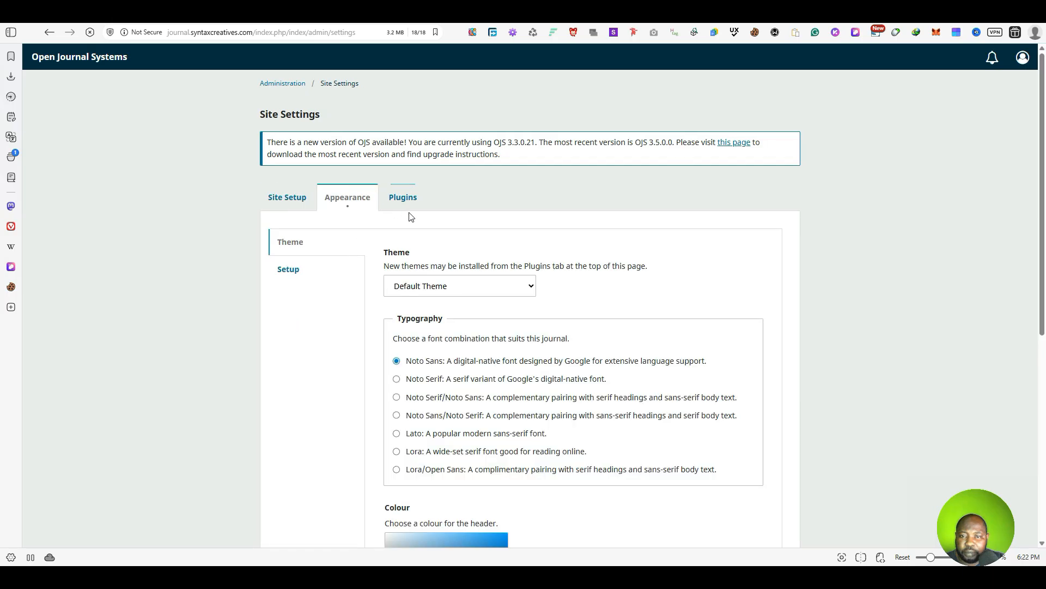
left_click(417, 199)
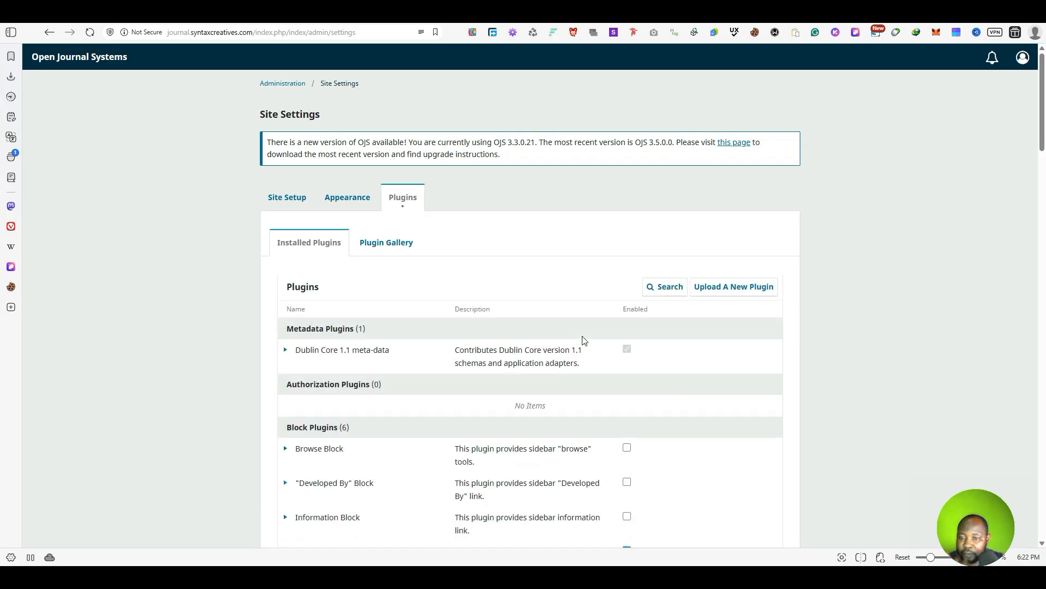
scroll(583, 340, "down", 15)
scroll(583, 340, "down", 15)
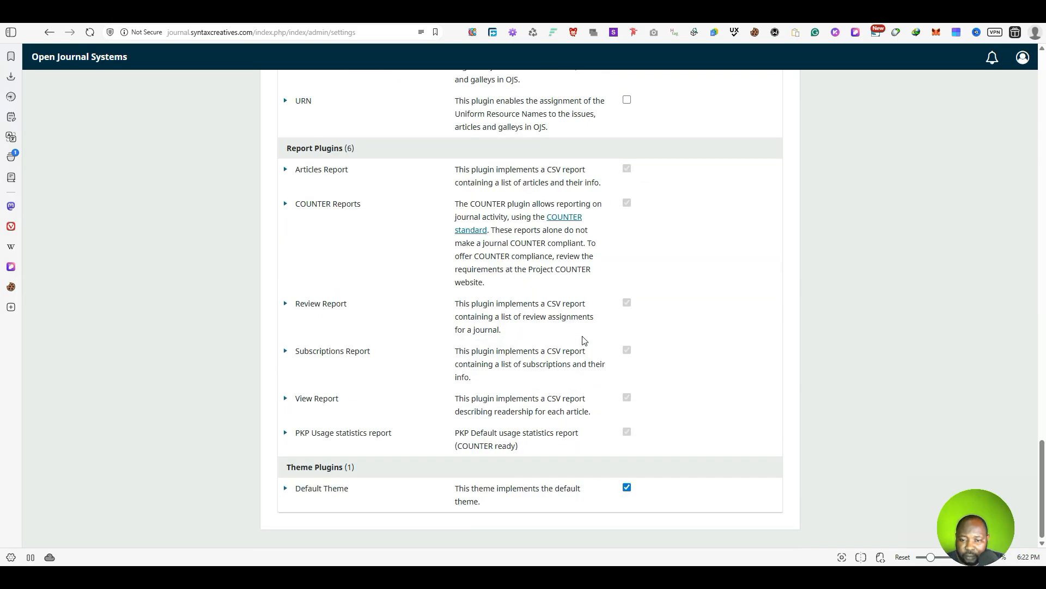
scroll(583, 340, "up", 9)
scroll(583, 340, "up", 2)
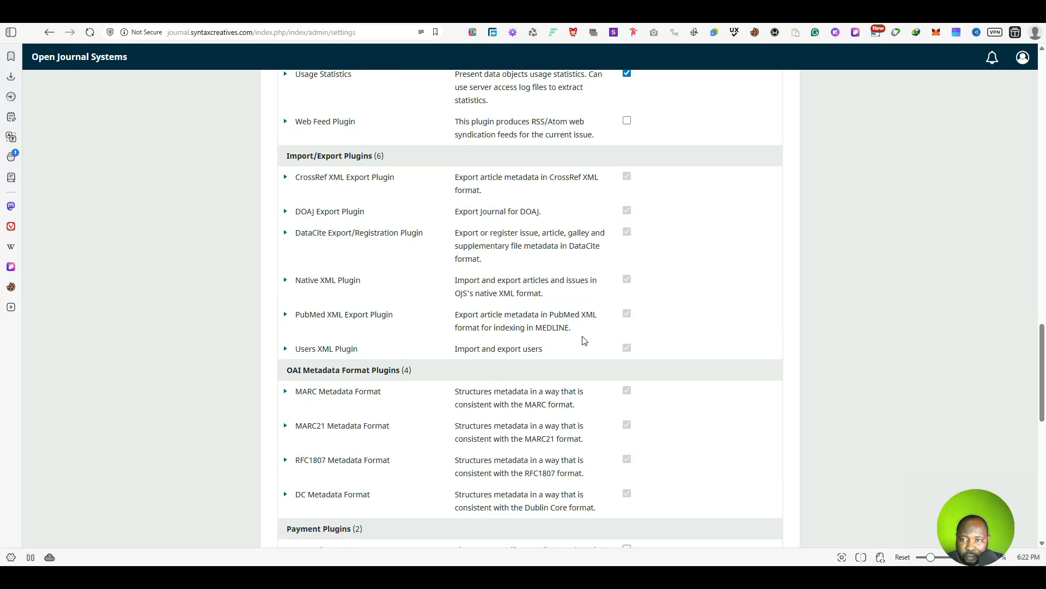
scroll(583, 340, "up", 10)
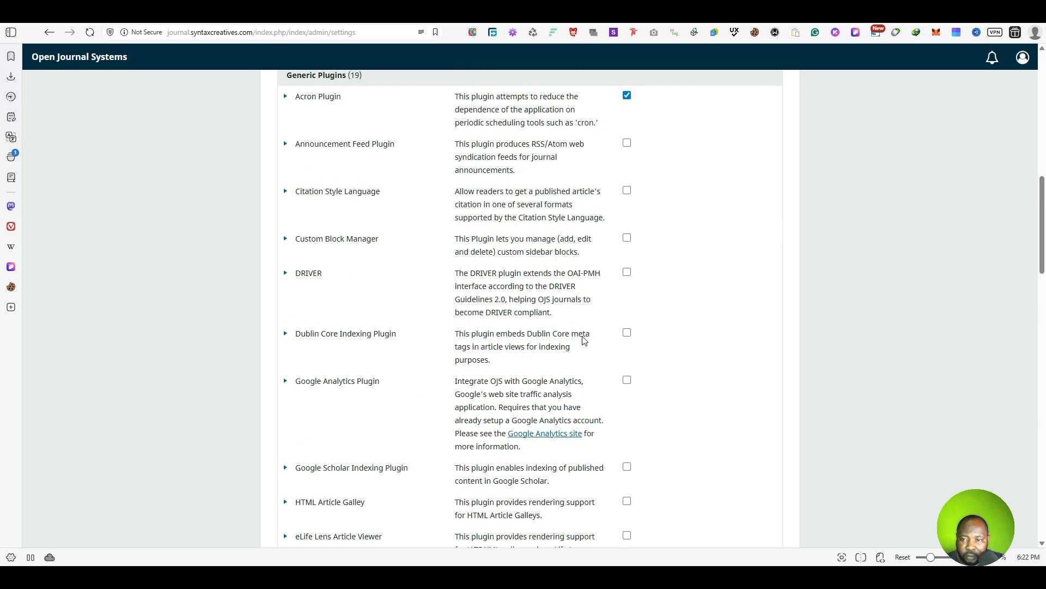
scroll(584, 336, "up", 12)
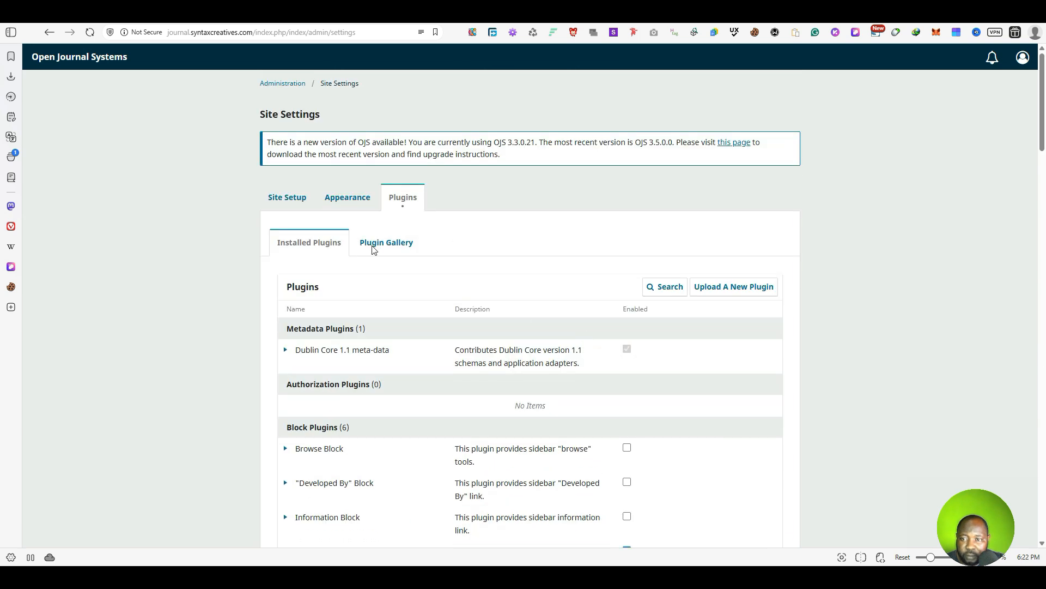
- Review the OJS Site Setup sections: Information, Languages, Navigation, Bulk Emails and Settings
left_click(289, 196)
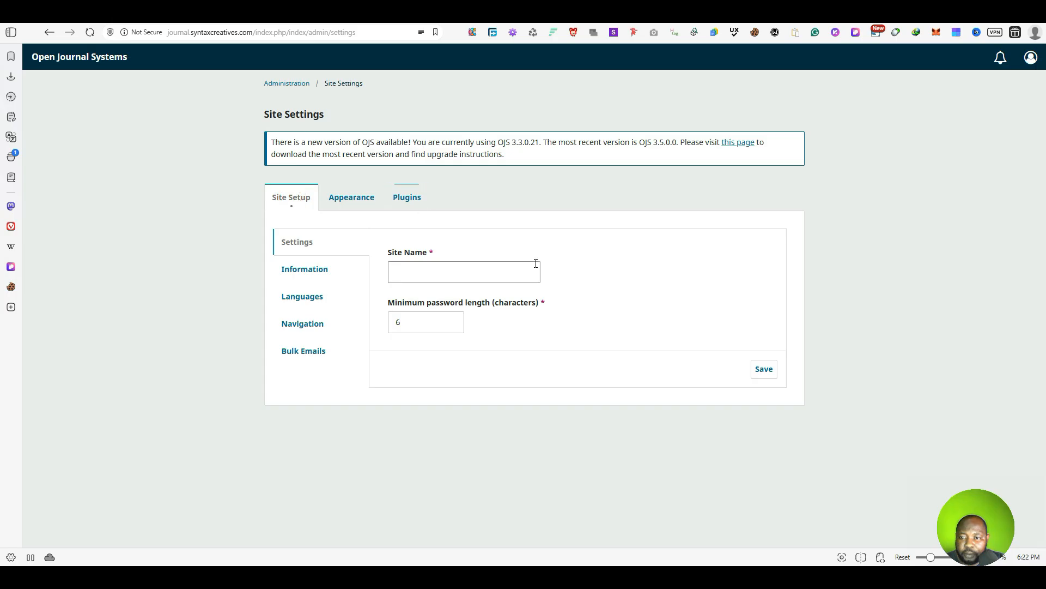
left_click(314, 283)
scroll(549, 358, "down", 4)
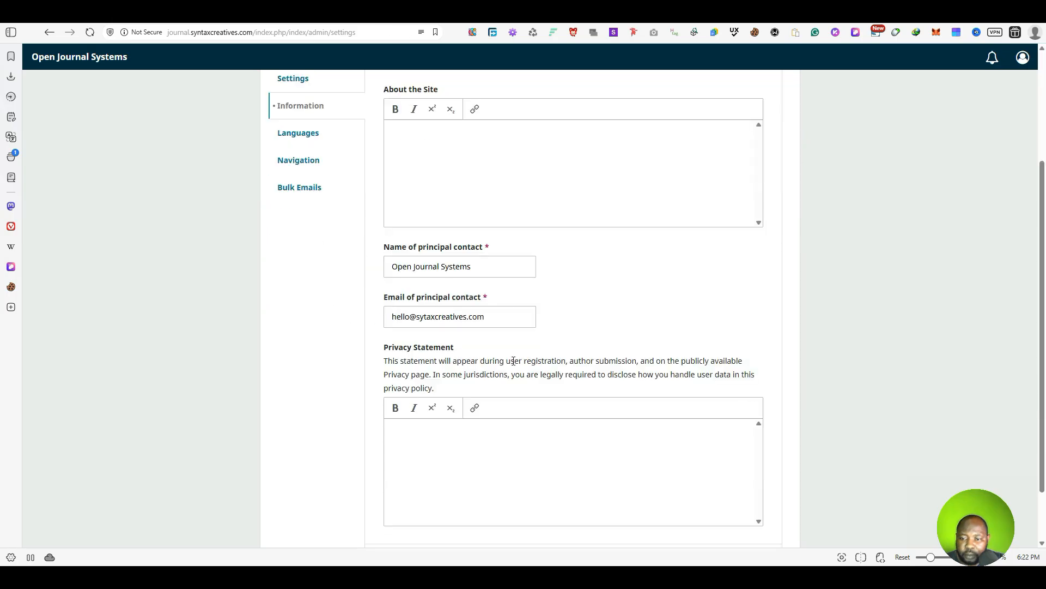
scroll(504, 351, "up", 2)
scroll(503, 352, "up", 2)
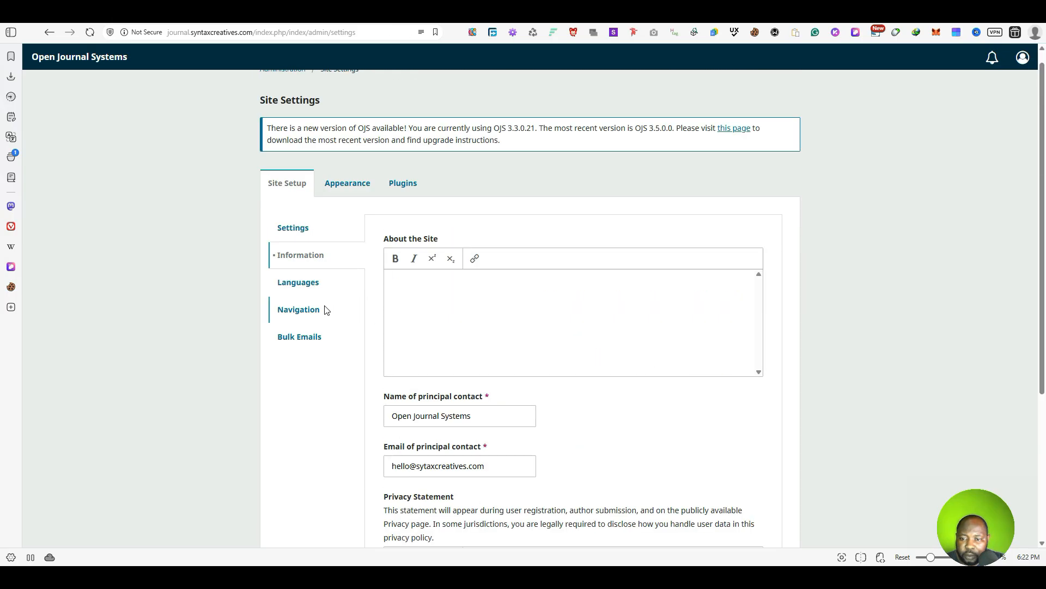
left_click(311, 294)
left_click(303, 327)
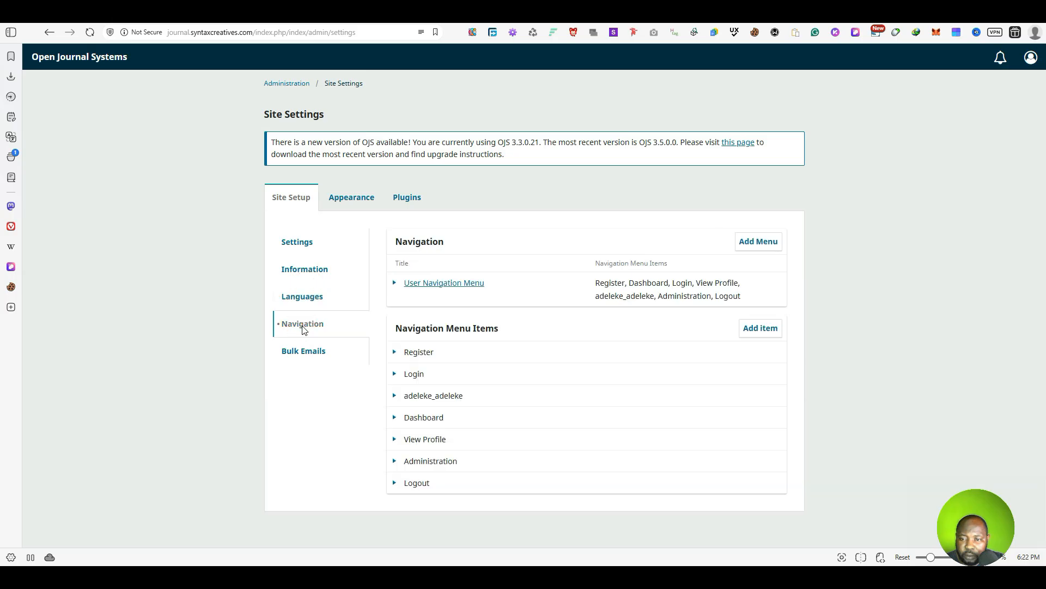
left_click(313, 357)
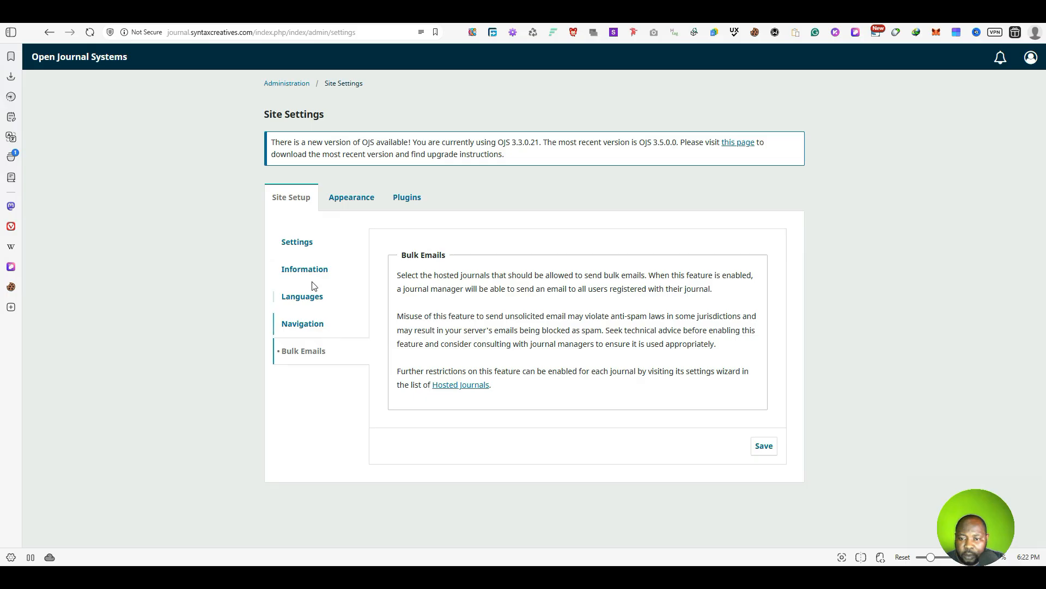
left_click(309, 250)
- Check the site's Not Secure connection details, then return to Hestia's Edit Database page
left_click(149, 36)
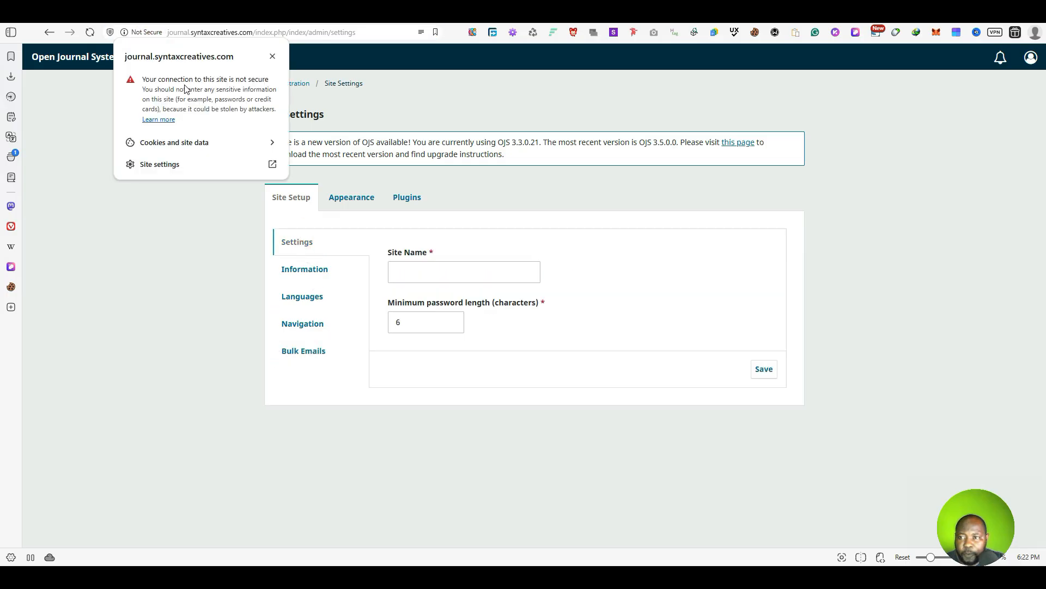
left_click(376, 113)
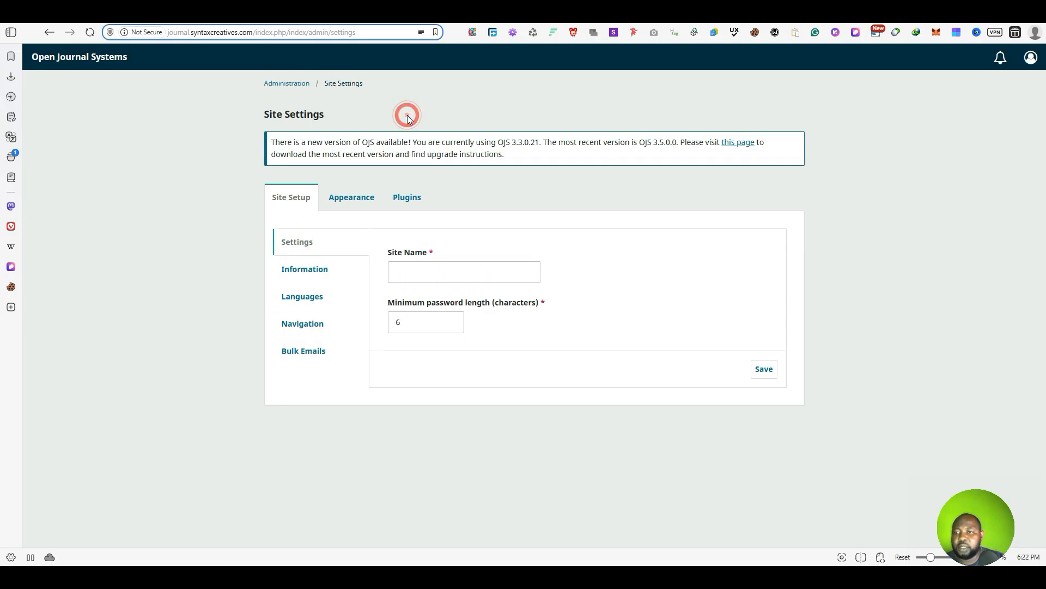
left_click(143, 32)
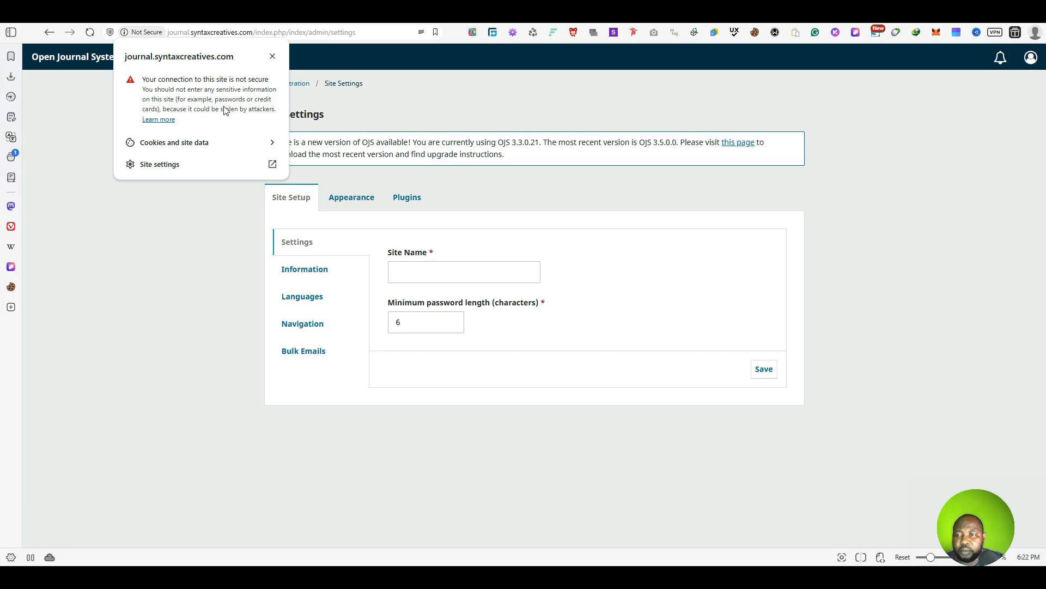
left_click(444, 92)
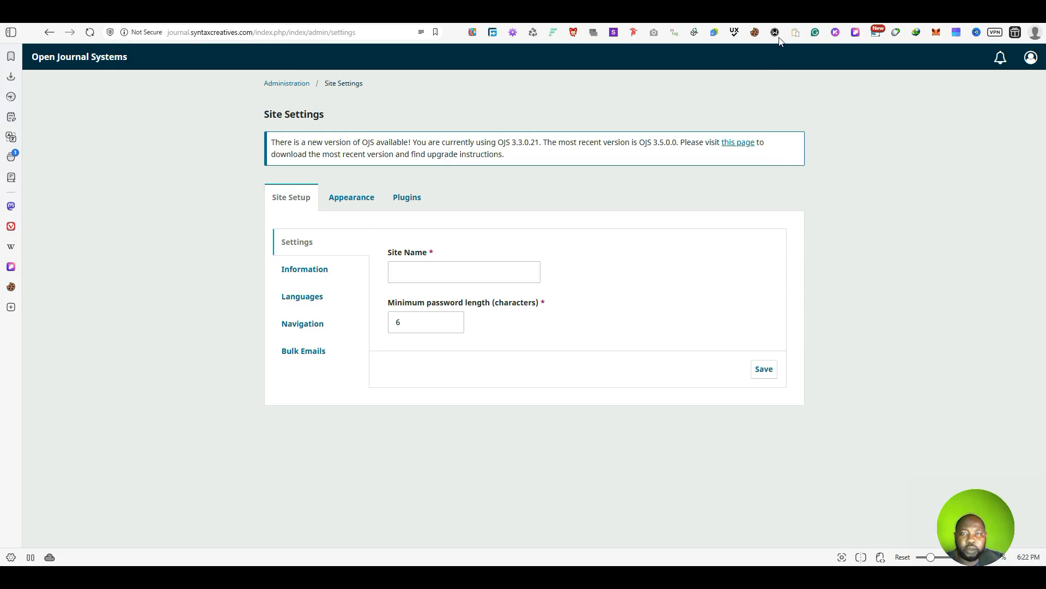
left_click(780, 12)
left_click(839, 318)
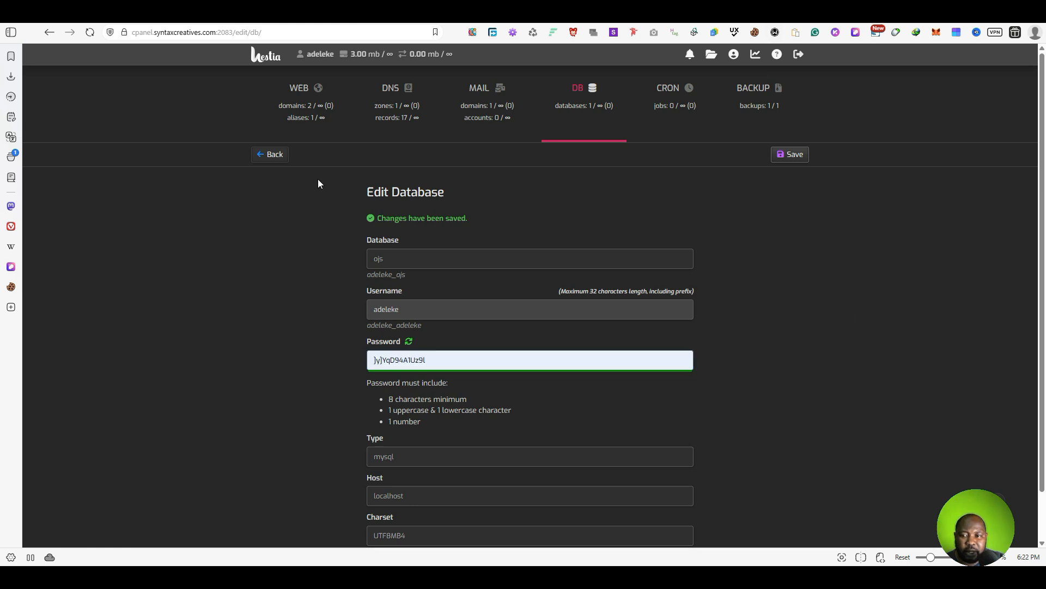
- Leave the ojs database editor for the WEB domains list and visit journal.syntaxcreatives.com
scroll(265, 207, "down", 1)
scroll(266, 207, "up", 1)
left_click(269, 154)
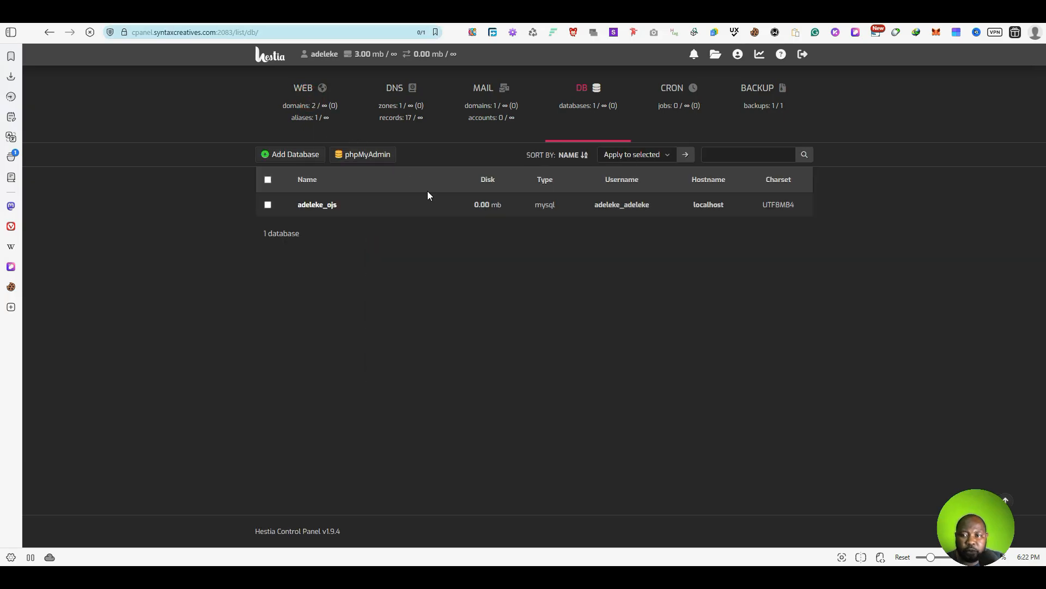
left_click(301, 88)
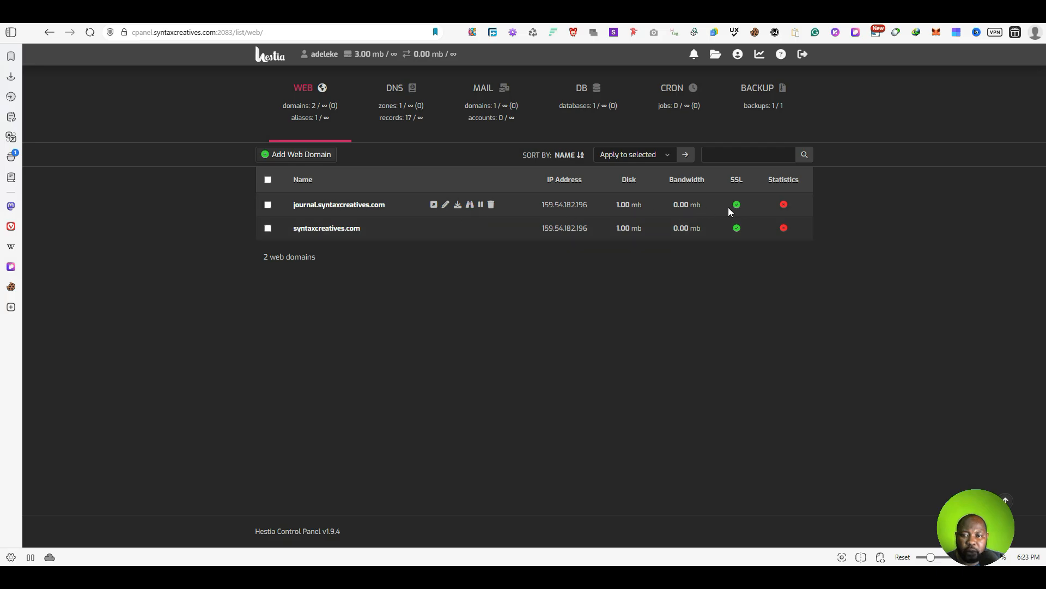
left_click(435, 205)
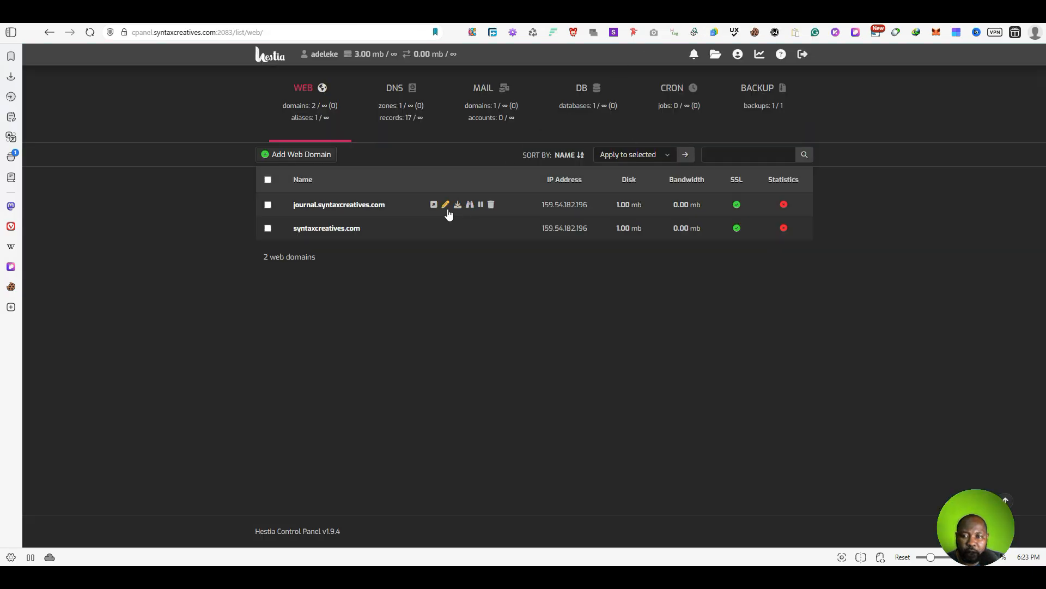
- Enable automatic HTTPS redirection for journal.syntaxcreatives.com, save, and visit the journal site
left_click(447, 207)
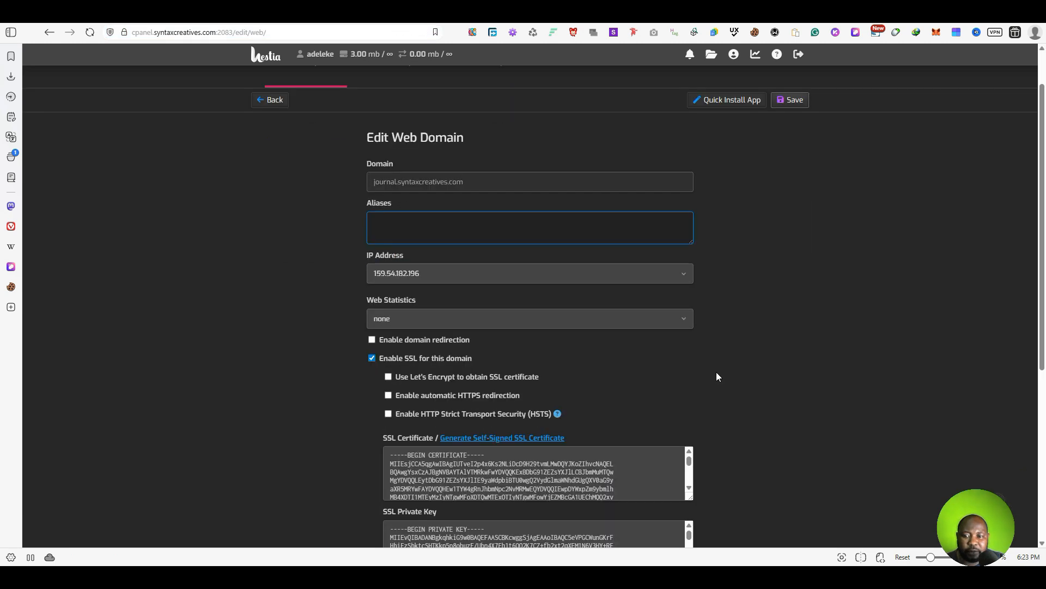
scroll(716, 371, "down", 2)
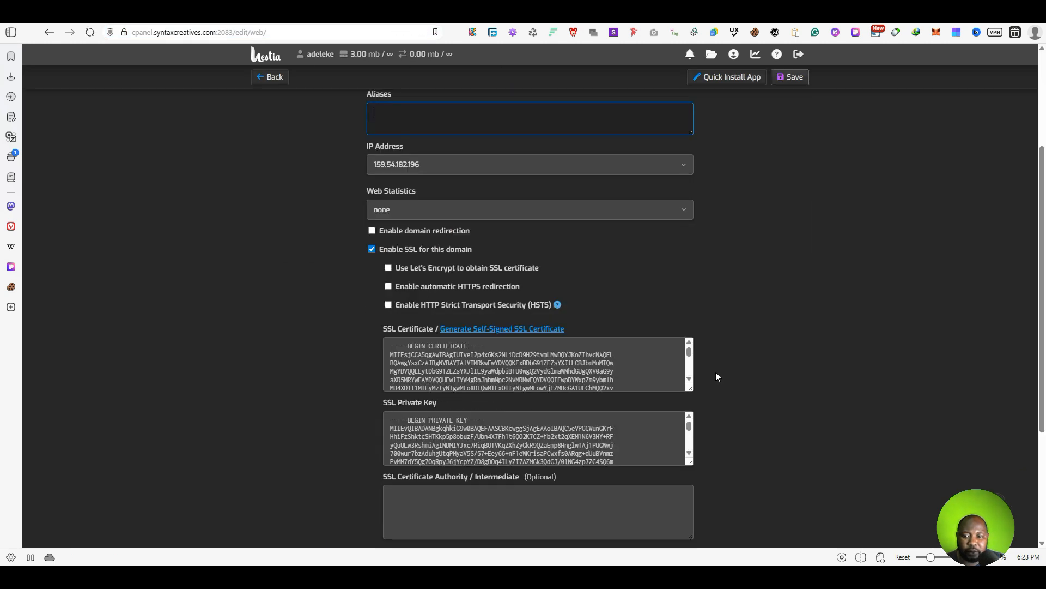
left_click(483, 287)
left_click(794, 79)
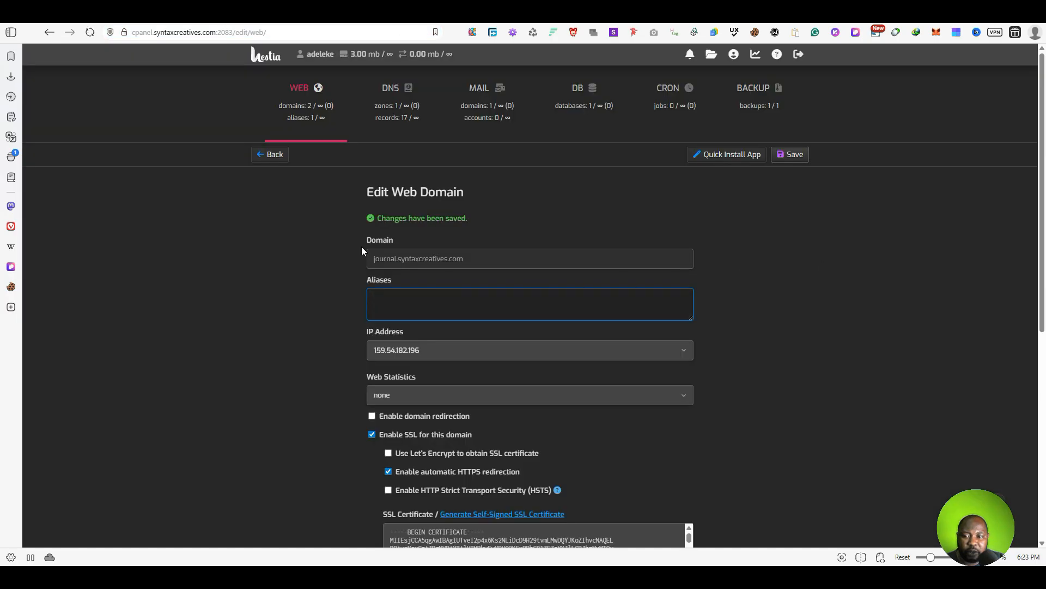
left_click(279, 158)
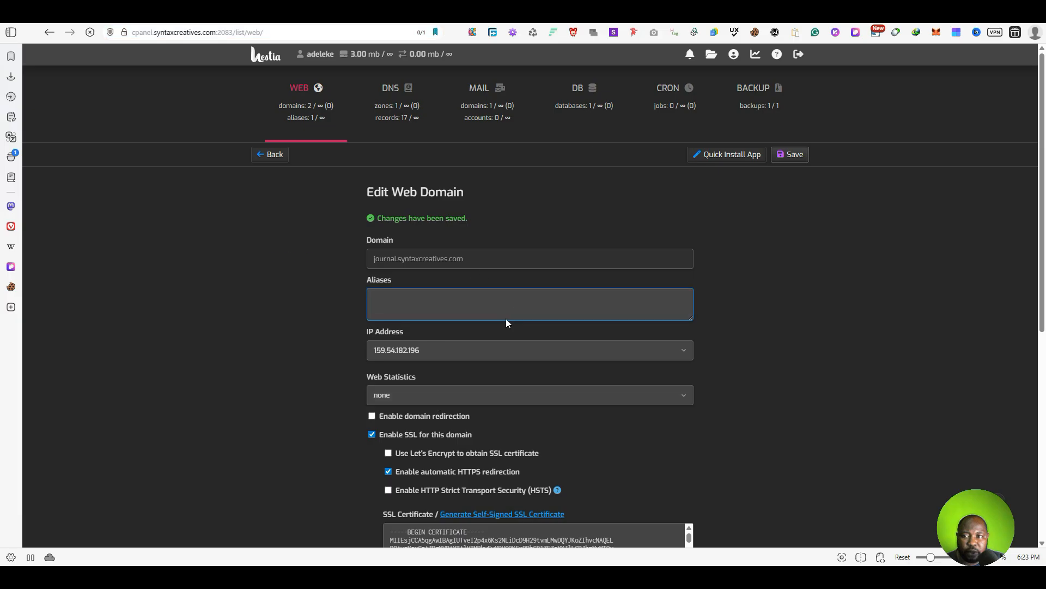
left_click(432, 206)
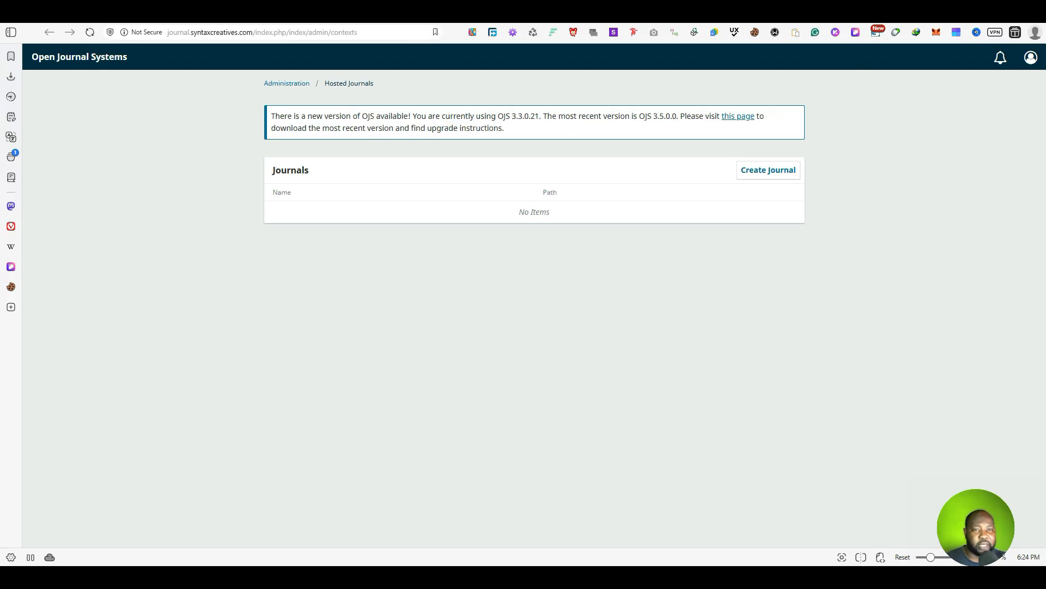
left_click(751, 15)
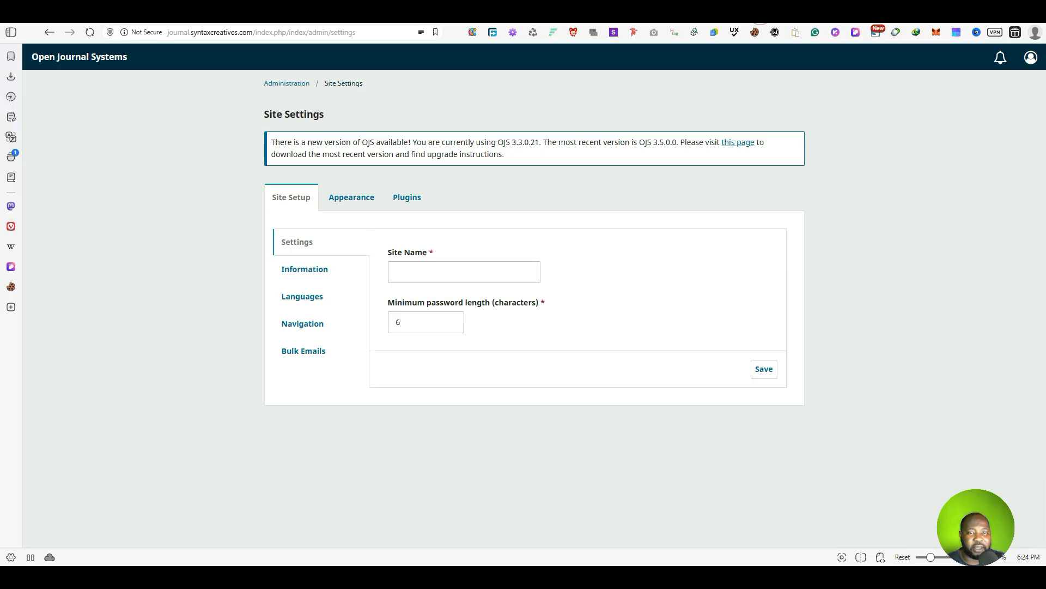
left_click(760, 15)
double_click(812, 16)
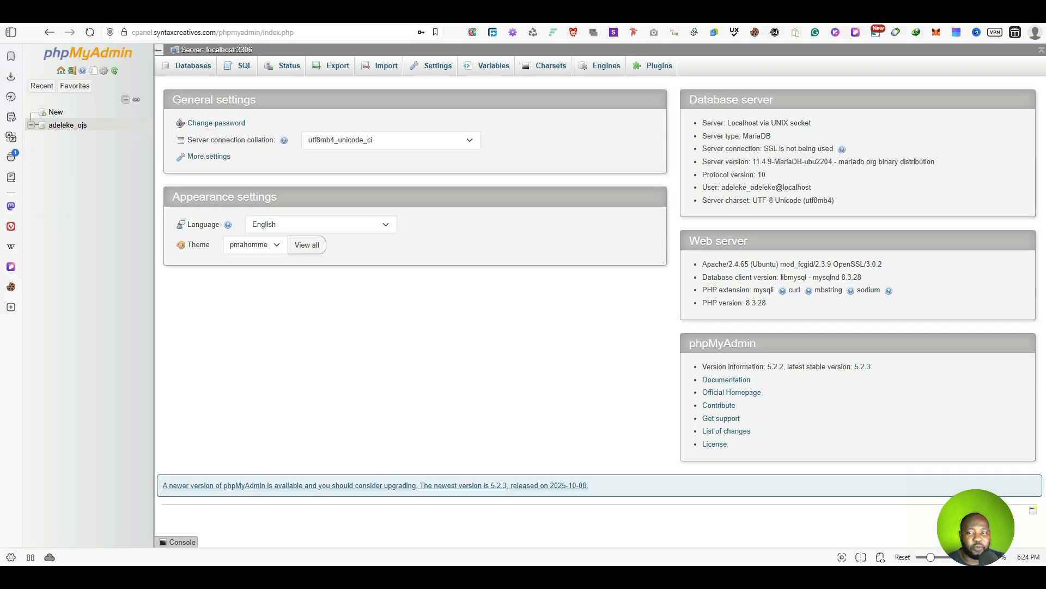
left_click(812, 15)
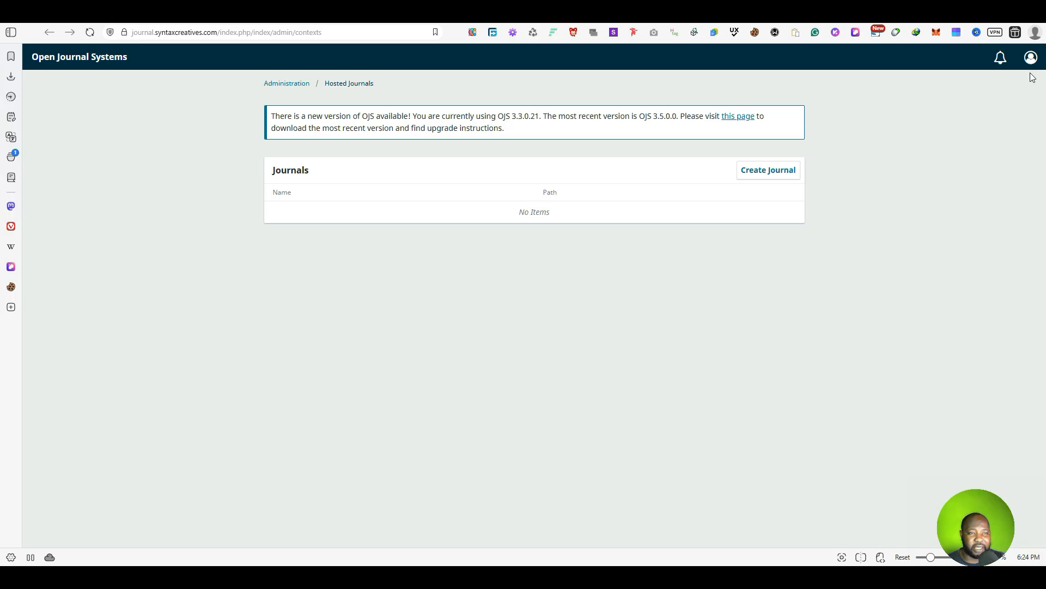
left_click(1030, 57)
left_click(898, 236)
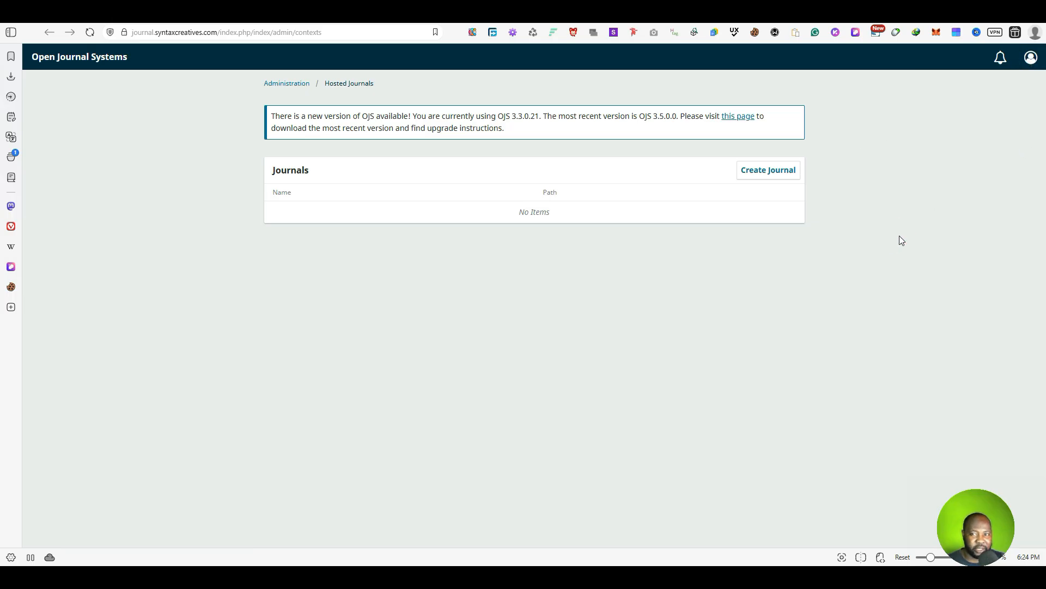